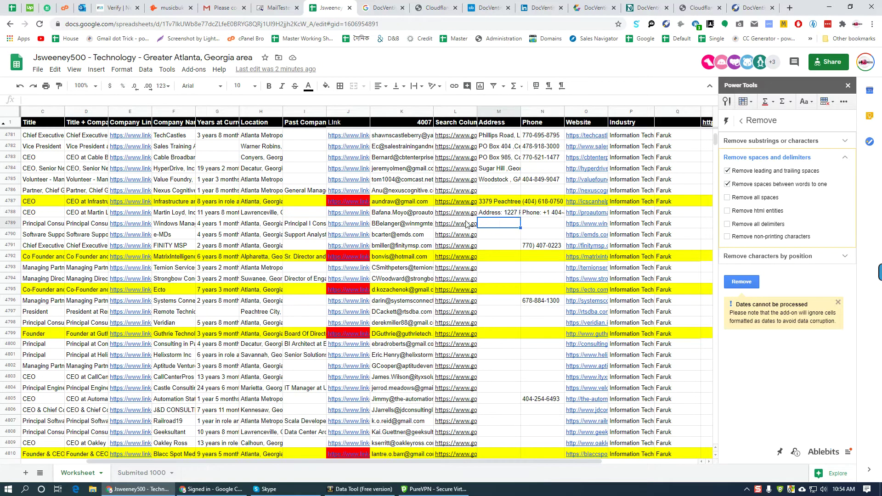
- Open the e-MDs lead's address search and close the leftover browser tabs
{"action": "left_click", "coordinate": [470, 224]}
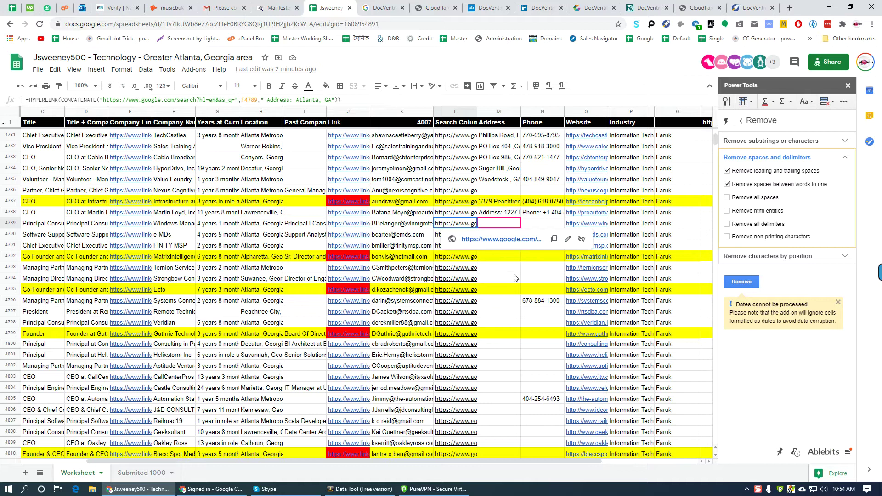
{"action": "left_click", "coordinate": [499, 236]}
{"action": "left_click", "coordinate": [474, 236]}
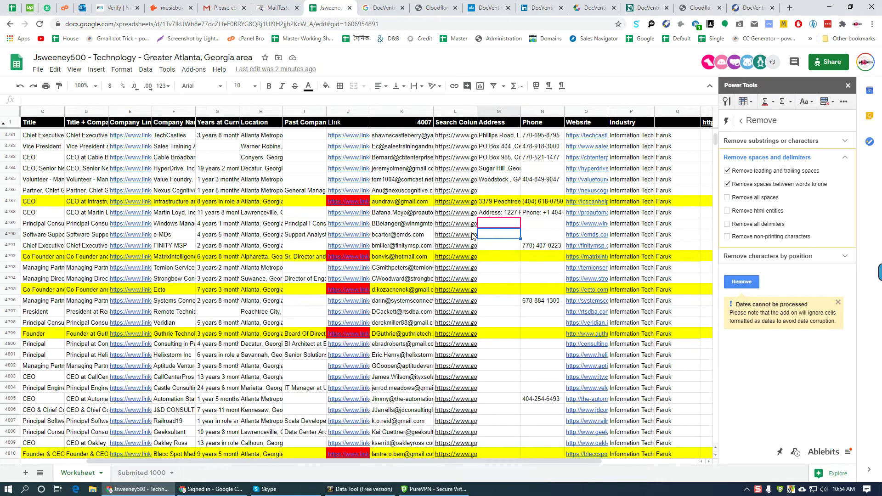
{"action": "left_click", "coordinate": [478, 247]}
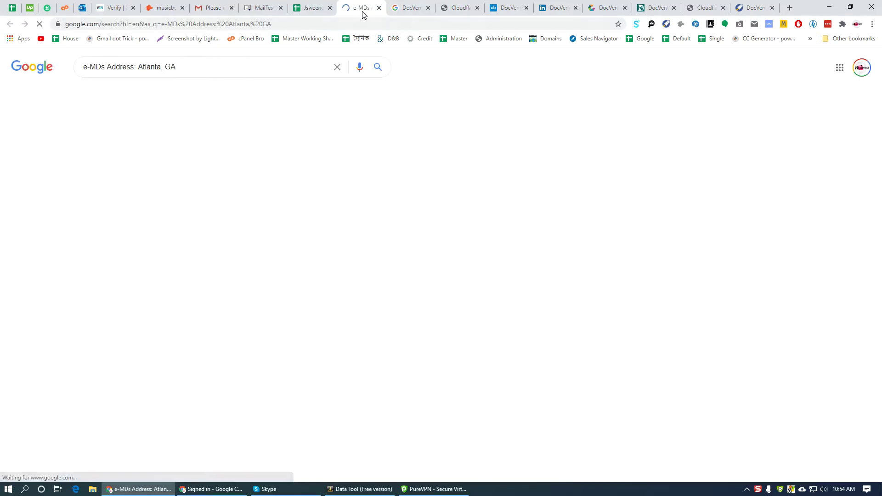
{"action": "right_click", "coordinate": [363, 8]}
{"action": "left_click", "coordinate": [425, 139]}
- Check the e-MDs results and Glassdoor page, find no address, and return to the sheet
{"action": "middle_click", "coordinate": [121, 132]}
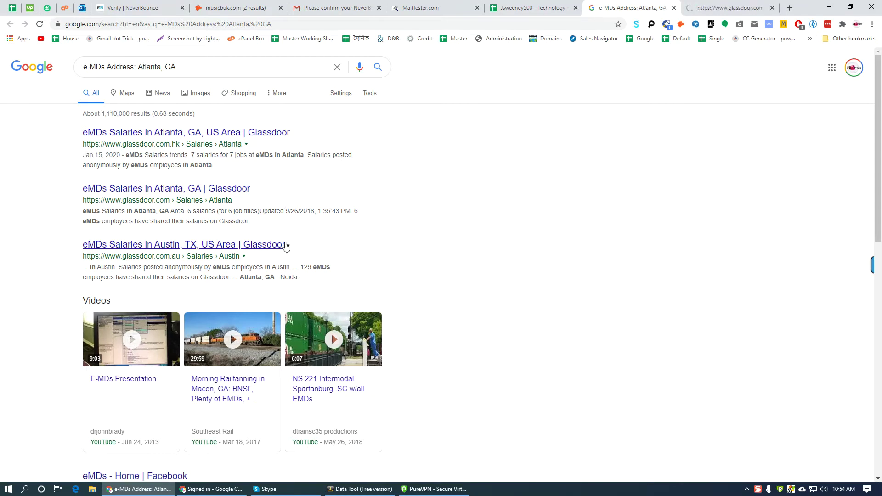
{"action": "scroll", "coordinate": [359, 256], "scroll_direction": "down", "scroll_amount": 1}
{"action": "scroll", "coordinate": [363, 259], "scroll_direction": "down", "scroll_amount": 5}
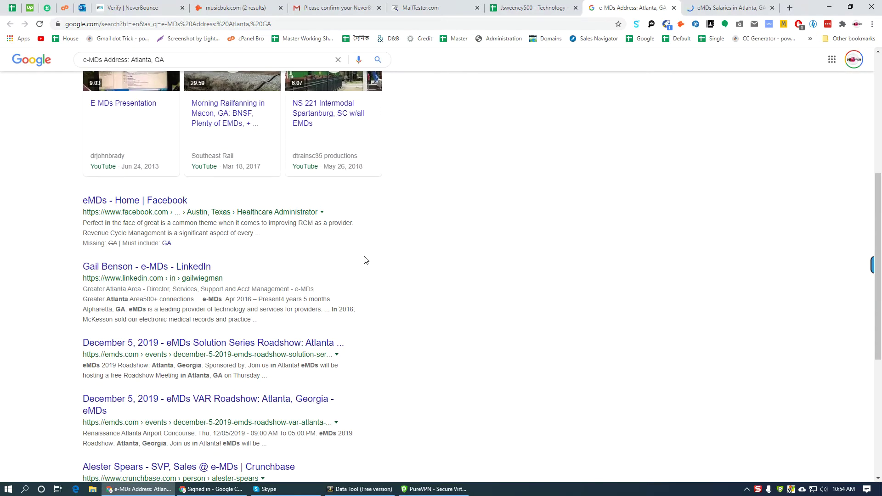
{"action": "scroll", "coordinate": [366, 261], "scroll_direction": "down", "scroll_amount": 5}
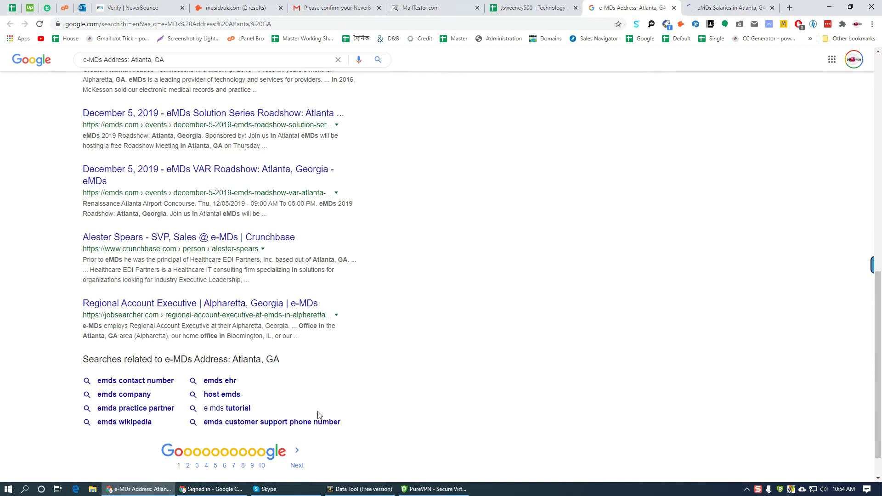
{"action": "scroll", "coordinate": [325, 409], "scroll_direction": "down", "scroll_amount": 1}
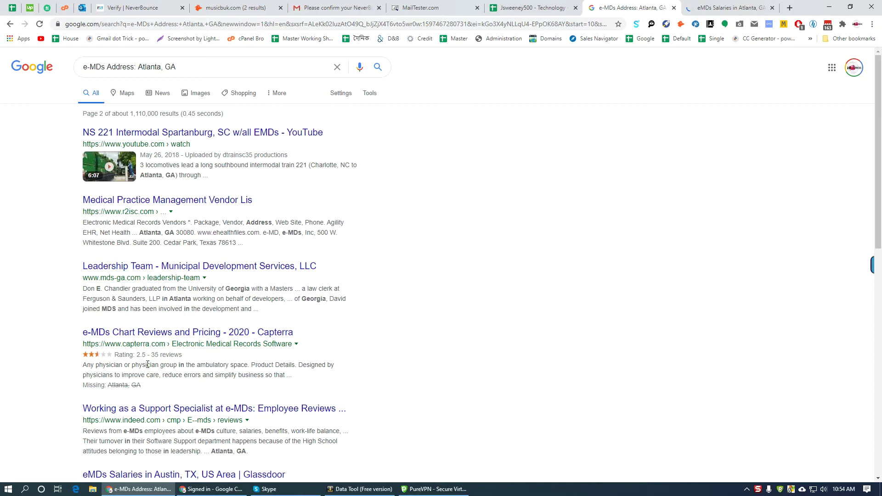
{"action": "scroll", "coordinate": [201, 336], "scroll_direction": "down", "scroll_amount": 6}
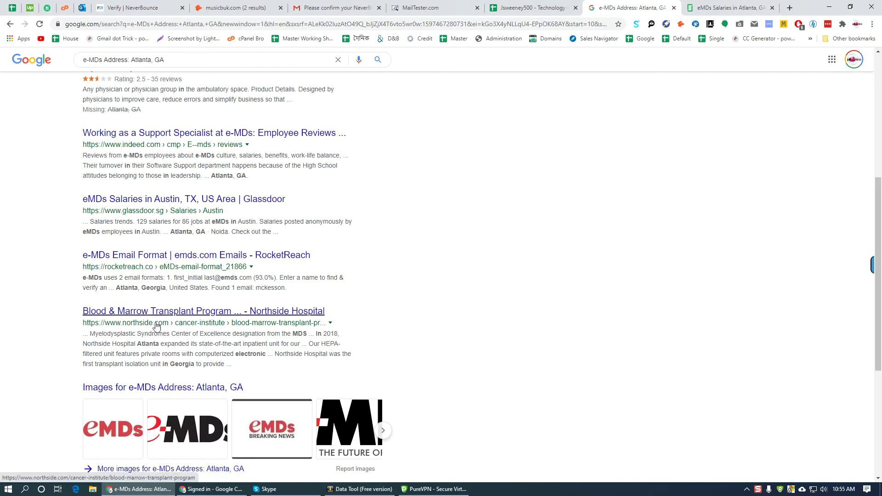
{"action": "scroll", "coordinate": [157, 319], "scroll_direction": "down", "scroll_amount": 5}
{"action": "key", "text": "ctrl+Tab"}
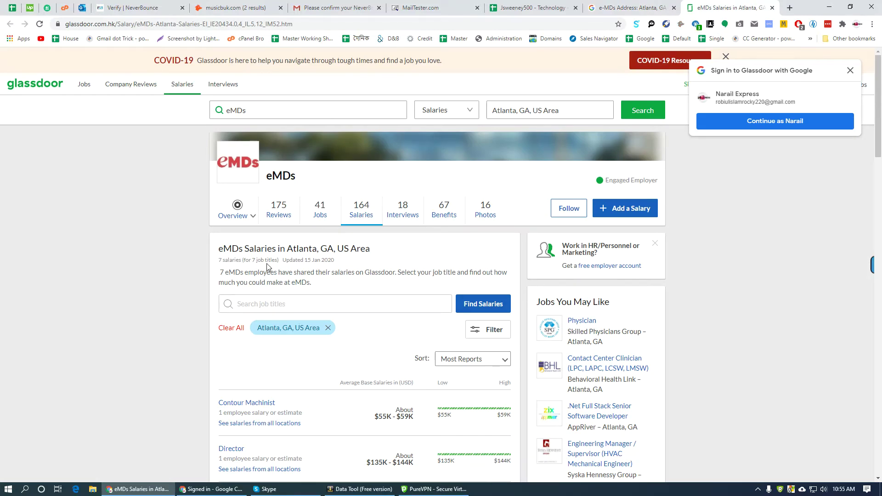
{"action": "scroll", "coordinate": [298, 291], "scroll_direction": "down", "scroll_amount": 8}
{"action": "scroll", "coordinate": [285, 391], "scroll_direction": "up", "scroll_amount": 8}
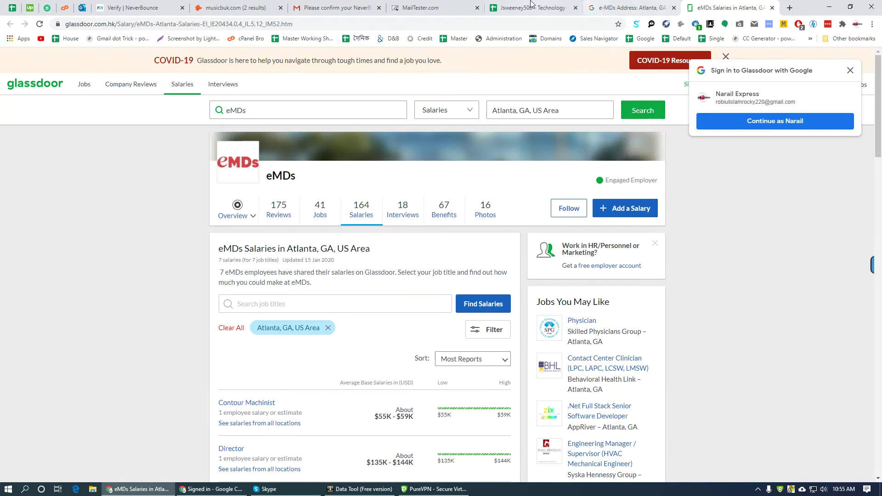
{"action": "key", "text": "ctrl+shift+Tab"}
{"action": "key", "text": "ctrl+shift+Tab"}
{"action": "key", "text": "Down"}
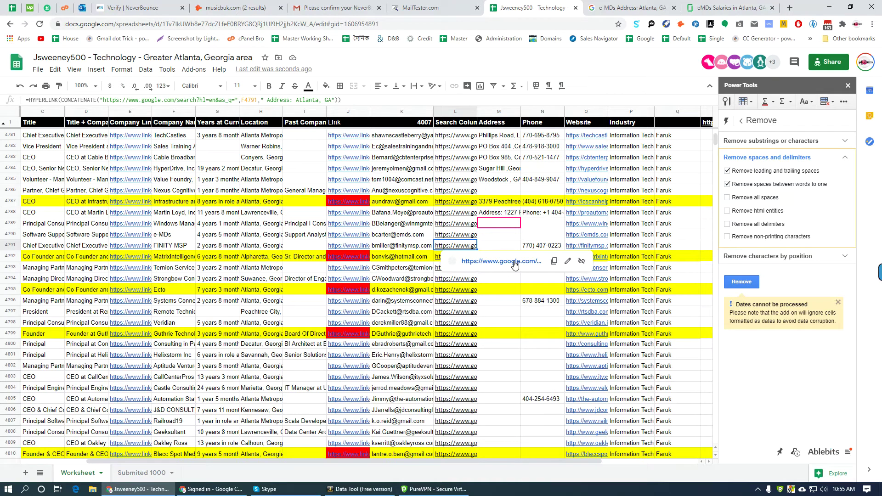
- Review the FINITY MSP address search results after closing the old tabs
{"action": "left_click", "coordinate": [512, 261]}
{"action": "right_click", "coordinate": [557, 5]}
{"action": "left_click", "coordinate": [599, 129]}
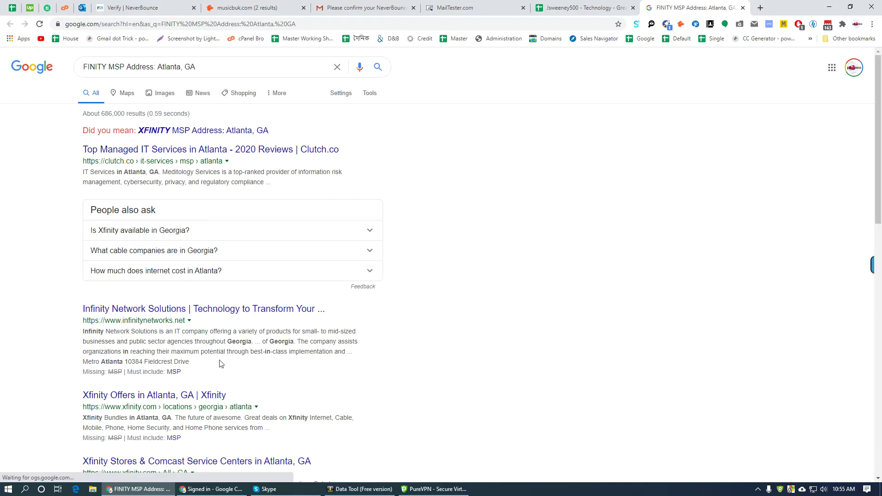
{"action": "scroll", "coordinate": [121, 313], "scroll_direction": "down", "scroll_amount": 5}
{"action": "scroll", "coordinate": [192, 387], "scroll_direction": "down", "scroll_amount": 6}
{"action": "scroll", "coordinate": [194, 394], "scroll_direction": "down", "scroll_amount": 3}
{"action": "left_click", "coordinate": [581, 7]}
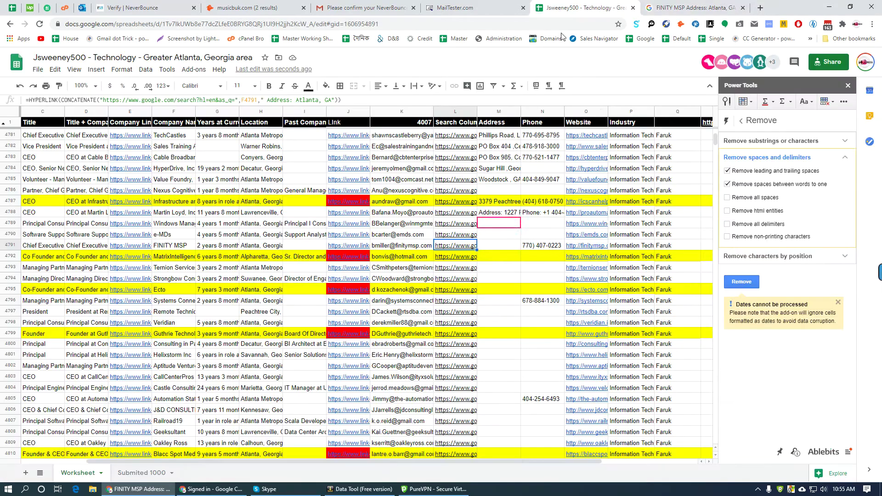
- Search Matrix Intelligence's address with the corrected spelling and open the Atlanta locations result
{"action": "key", "text": "Down"}
{"action": "left_click", "coordinate": [490, 274]}
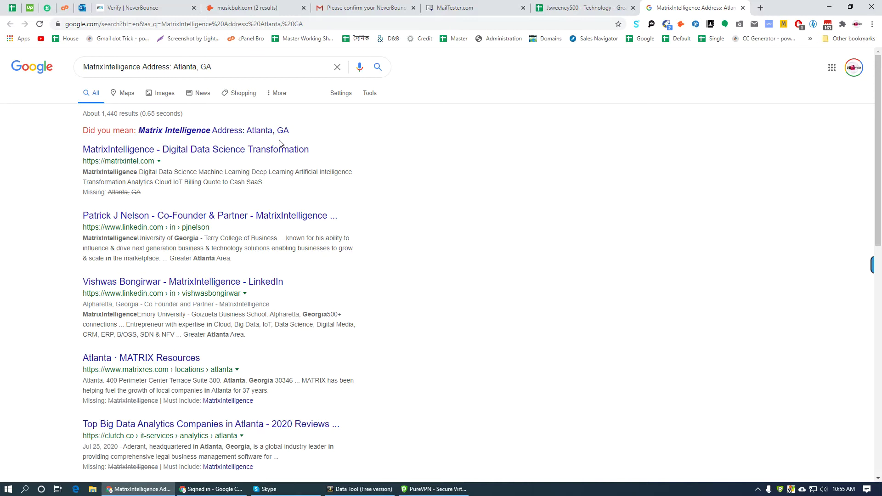
{"action": "left_click", "coordinate": [257, 132]}
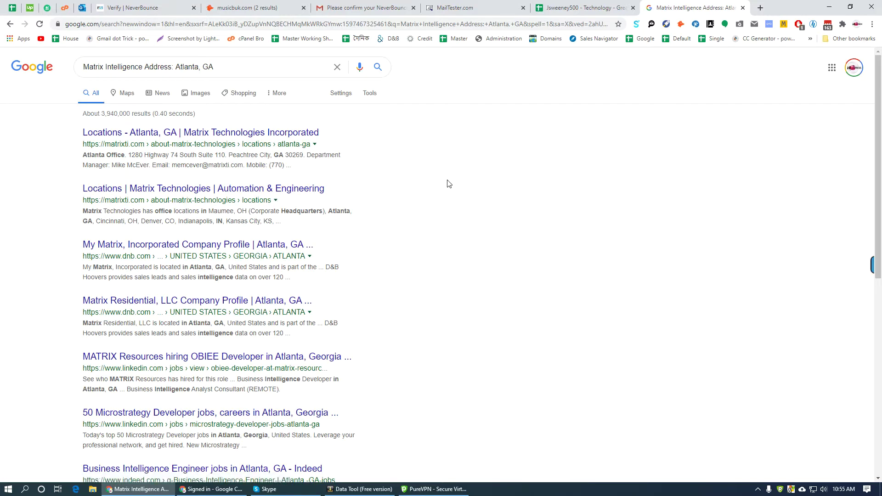
{"action": "left_click", "coordinate": [118, 132], "text": "ctrl"}
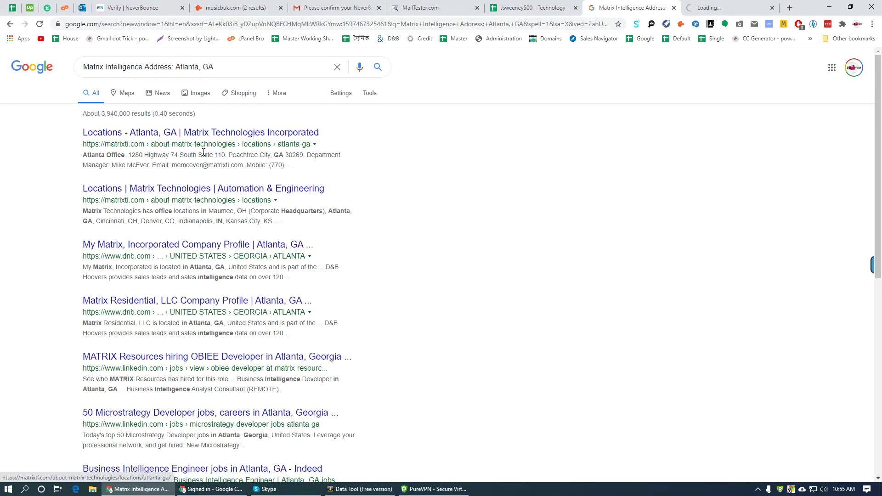
{"action": "left_click", "coordinate": [149, 250], "text": "ctrl"}
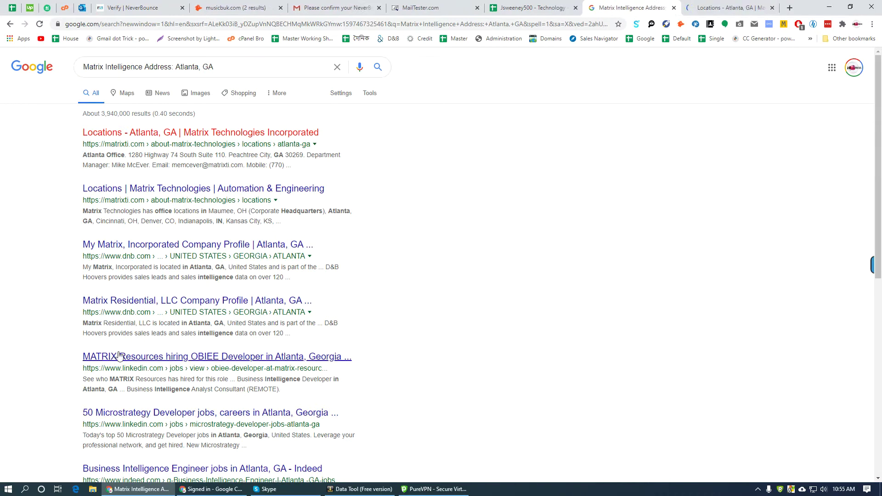
{"action": "middle_click", "coordinate": [117, 306]}
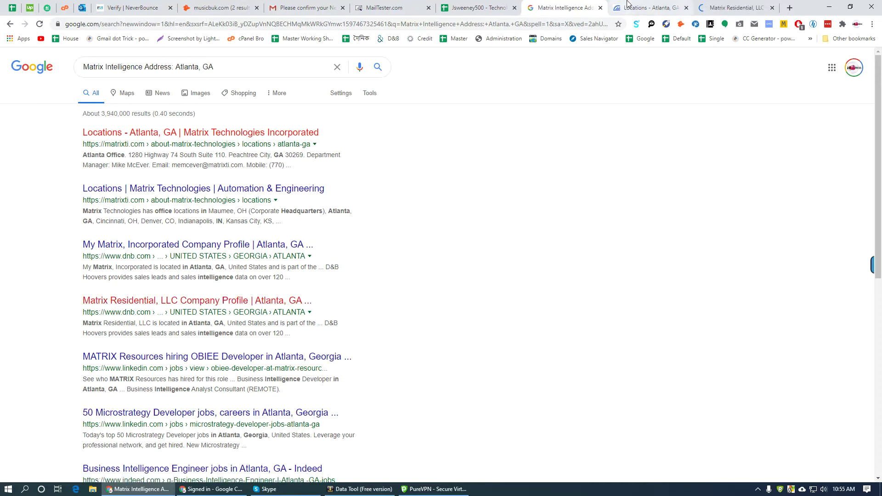
{"action": "key", "text": "ctrl+Tab"}
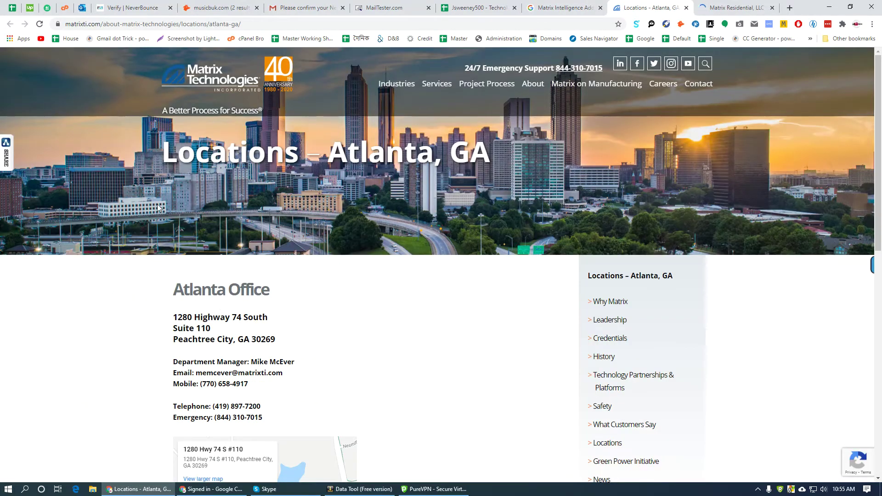
- Copy the office address 1280 Highway 74 South, Suite 110, Peachtree City
{"action": "left_click_drag", "start_coordinate": [281, 339], "coordinate": [175, 318]}
{"action": "right_click", "coordinate": [276, 321]}
{"action": "left_click", "coordinate": [294, 373]}
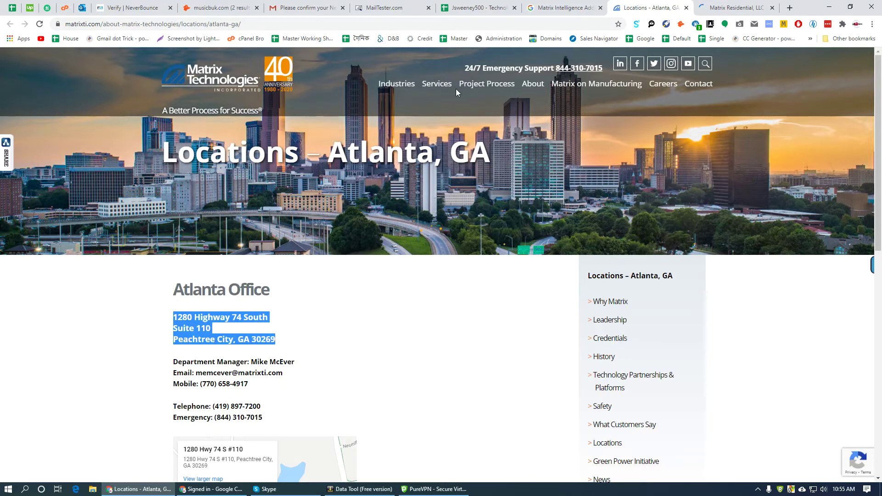
{"action": "left_click", "coordinate": [475, 12]}
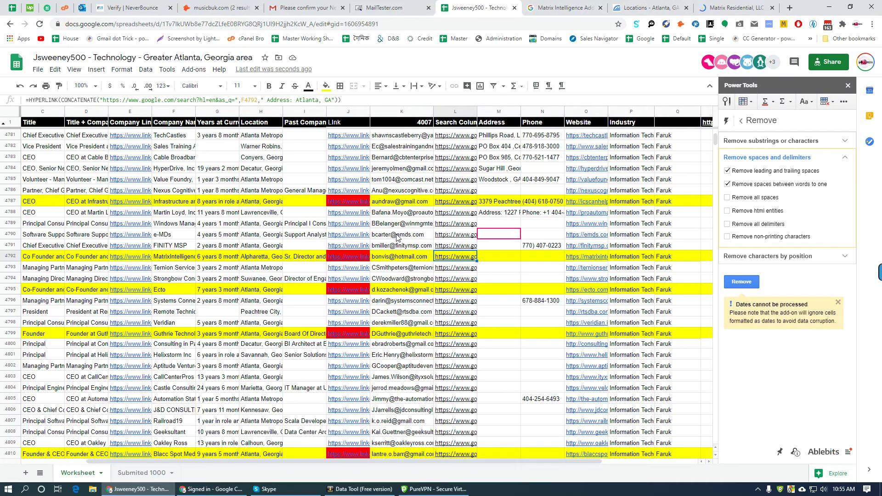
- Paste the Matrix office address into MatrixIntelligence's Address cell, adding a comma
{"action": "left_click", "coordinate": [505, 256]}
{"action": "key", "text": "ctrl+v"}
{"action": "mouse_move", "coordinate": [589, 262]}
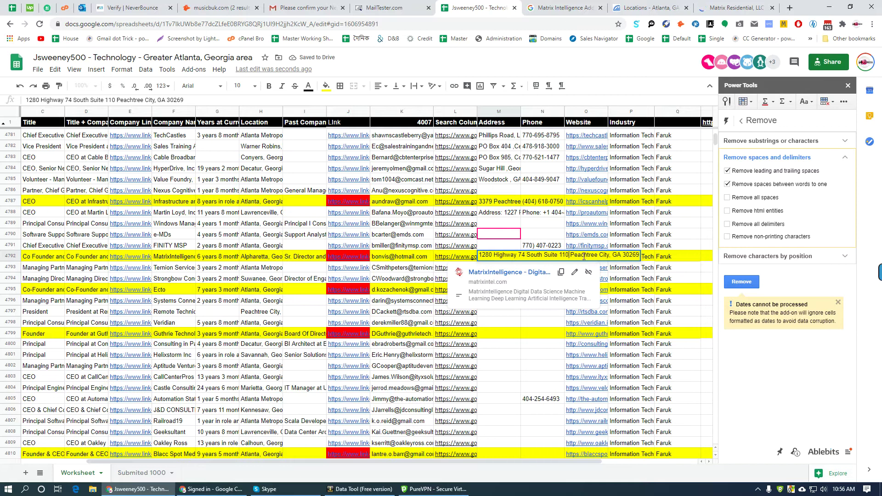
{"action": "type", "text": ","}
{"action": "key", "text": "Return"}
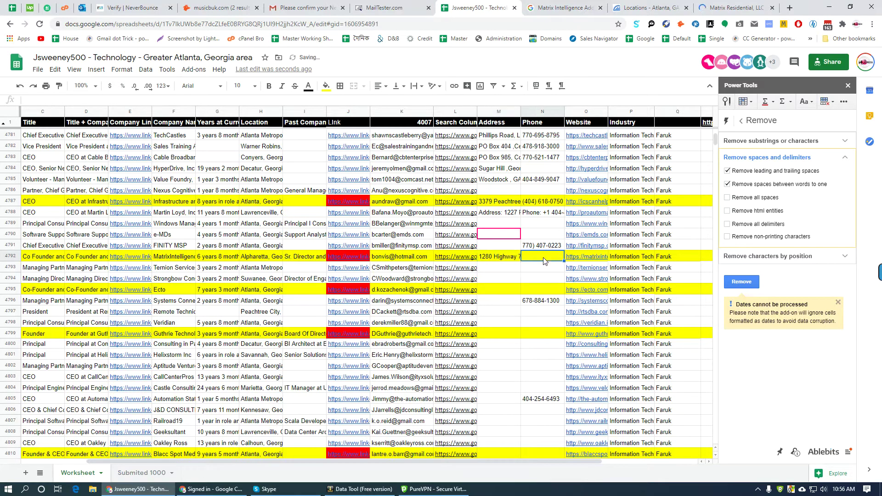
- Copy the Matrix office telephone from the locations page into the Phone cell
{"action": "key", "text": "ctrl+Tab"}
{"action": "key", "text": "ctrl+Tab"}
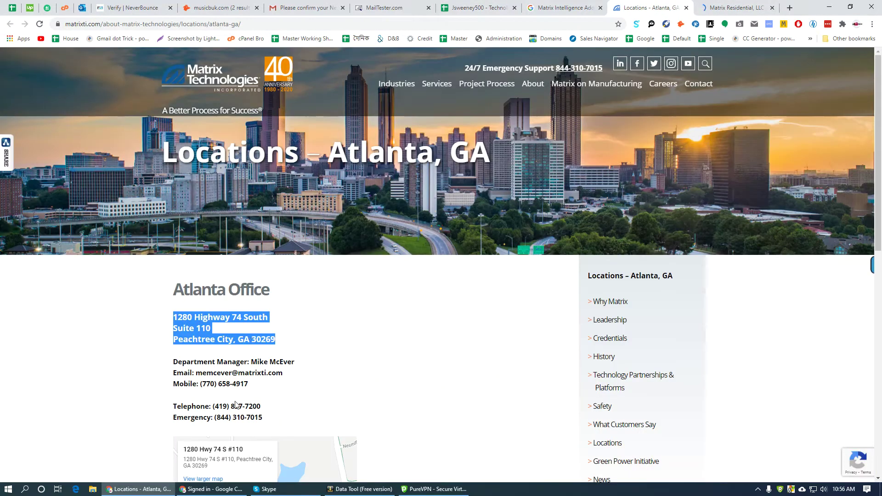
{"action": "left_click", "coordinate": [234, 406]}
{"action": "triple_click", "coordinate": [234, 406]}
{"action": "key", "text": "ctrl+c"}
{"action": "key", "text": "ctrl+shift+Tab"}
{"action": "key", "text": "ctrl+shift+Tab"}
{"action": "key", "text": "ctrl+v"}
- Scroll the lead list down to rows near 5690 where Address and Phone run empty
{"action": "left_click", "coordinate": [517, 272]}
{"action": "scroll", "coordinate": [516, 275], "scroll_direction": "down", "scroll_amount": 2}
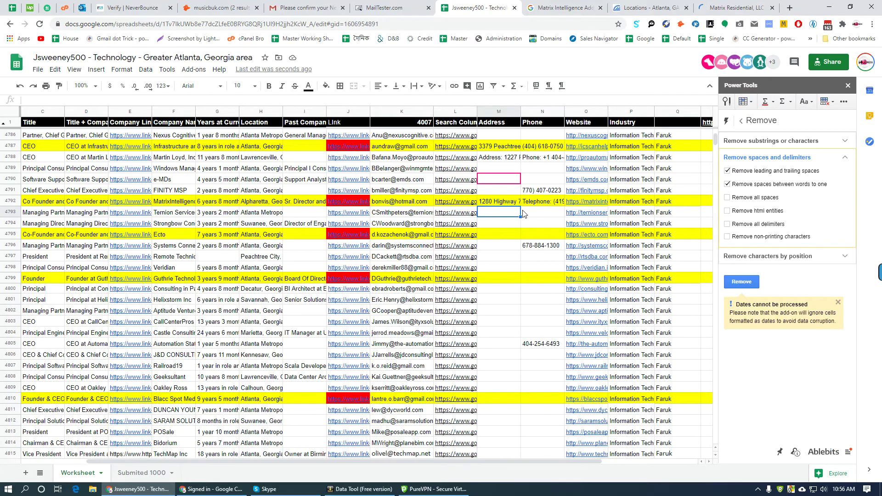
{"action": "scroll", "coordinate": [539, 215], "scroll_direction": "down", "scroll_amount": 20}
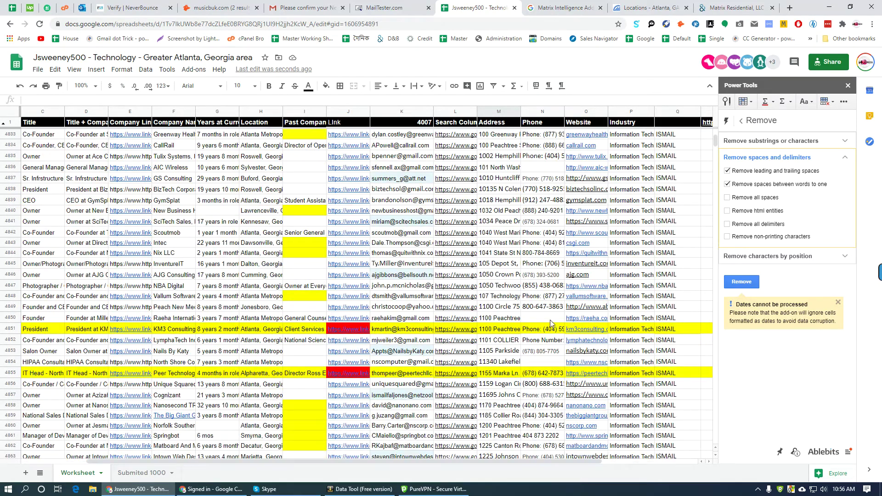
{"action": "scroll", "coordinate": [545, 322], "scroll_direction": "down", "scroll_amount": 20}
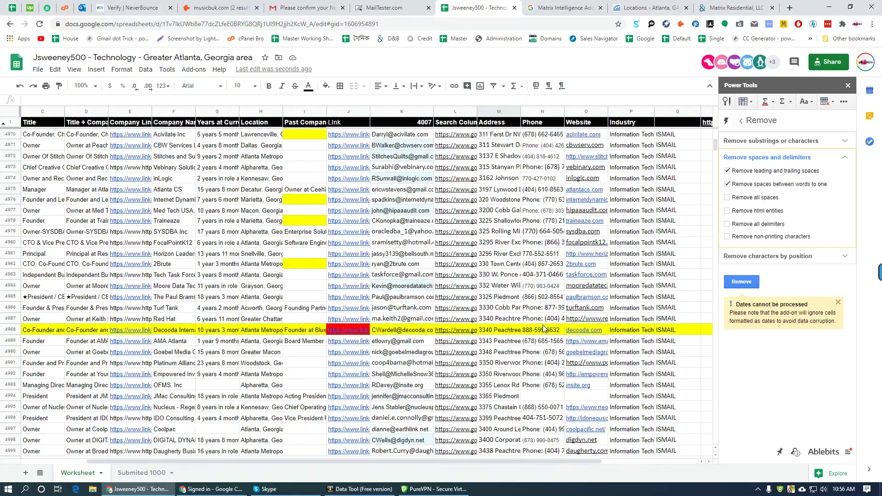
{"action": "scroll", "coordinate": [543, 333], "scroll_direction": "down", "scroll_amount": 20}
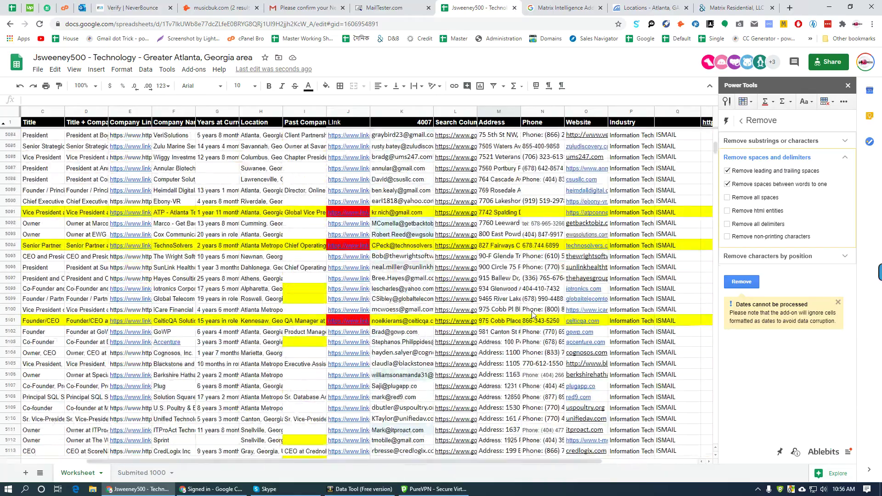
{"action": "scroll", "coordinate": [531, 312], "scroll_direction": "down", "scroll_amount": 20}
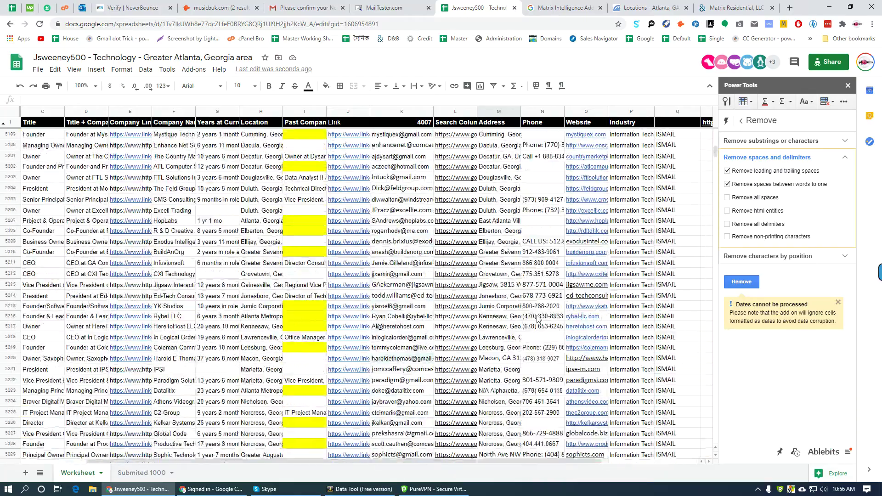
{"action": "scroll", "coordinate": [532, 316], "scroll_direction": "down", "scroll_amount": 17}
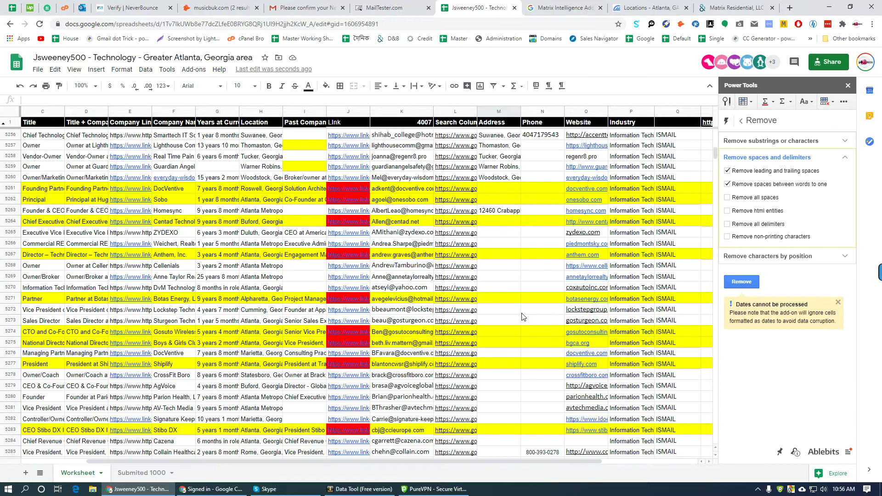
{"action": "scroll", "coordinate": [525, 315], "scroll_direction": "down", "scroll_amount": 10}
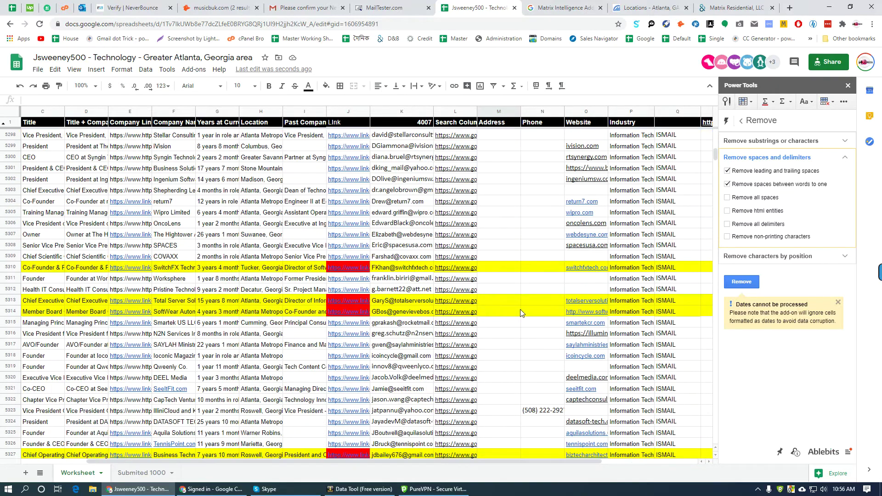
{"action": "scroll", "coordinate": [522, 306], "scroll_direction": "down", "scroll_amount": 20}
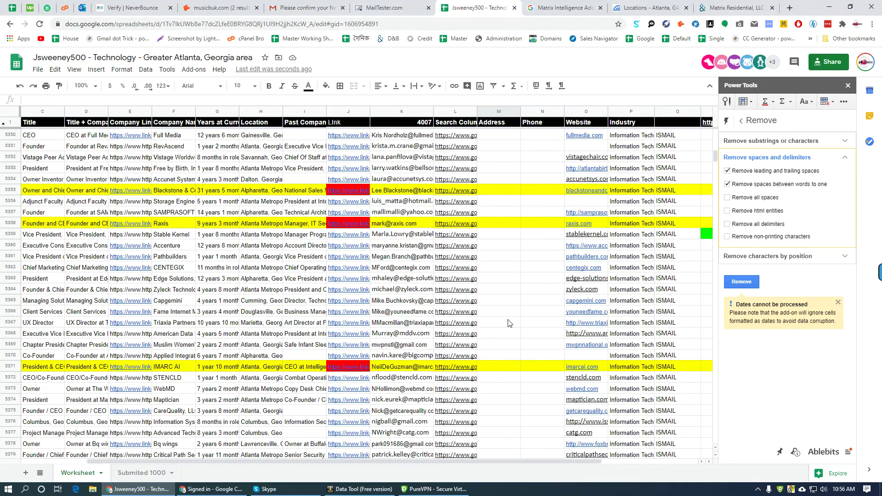
{"action": "scroll", "coordinate": [507, 316], "scroll_direction": "down", "scroll_amount": 20}
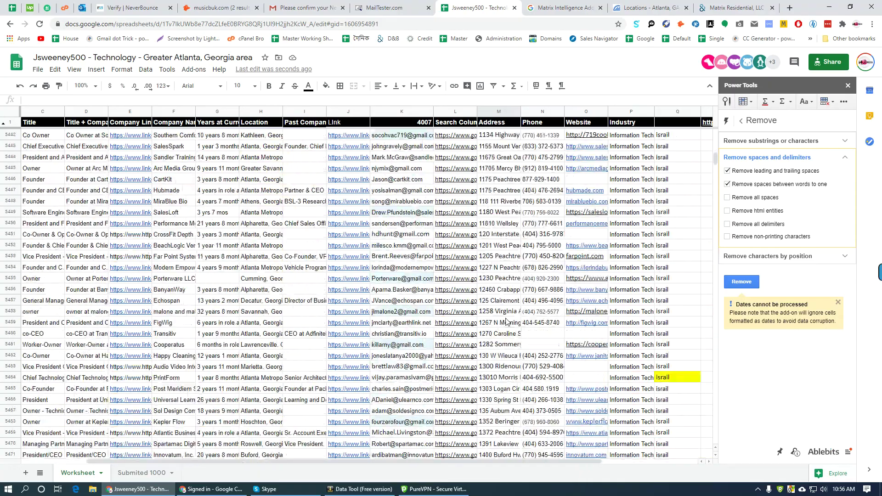
{"action": "scroll", "coordinate": [508, 322], "scroll_direction": "down", "scroll_amount": 5}
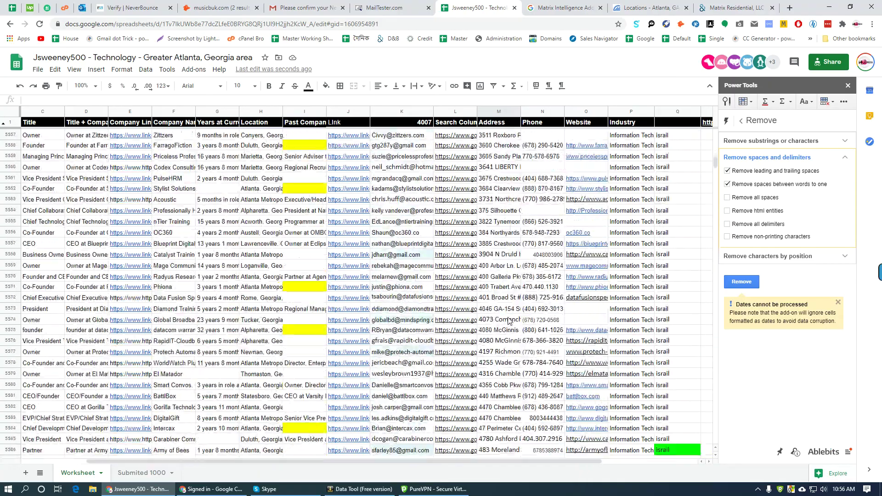
{"action": "scroll", "coordinate": [508, 321], "scroll_direction": "down", "scroll_amount": 20}
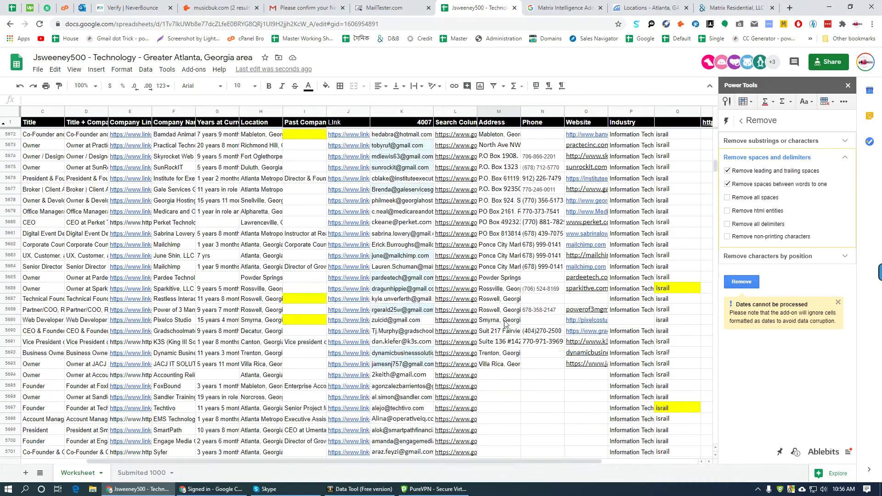
- Run the Accounting Relief, LLC Atlanta address search from row 5694 and close leftover tabs
{"action": "left_click", "coordinate": [468, 234]}
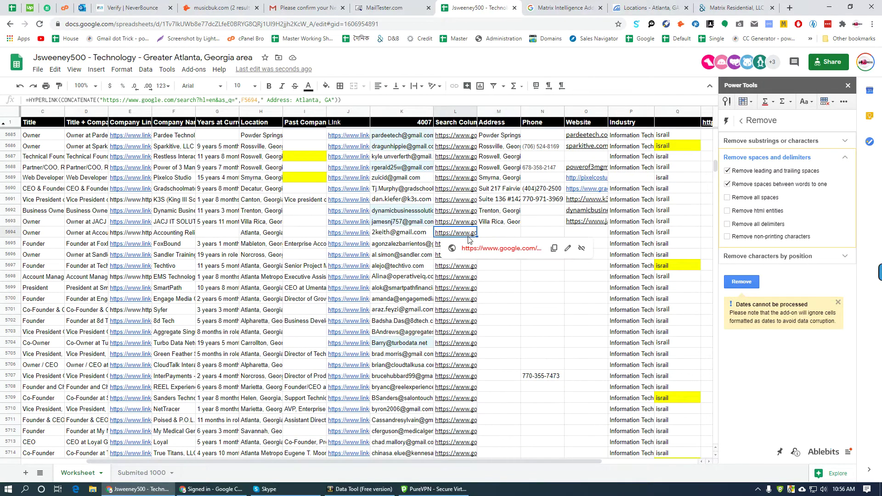
{"action": "left_click", "coordinate": [509, 235]}
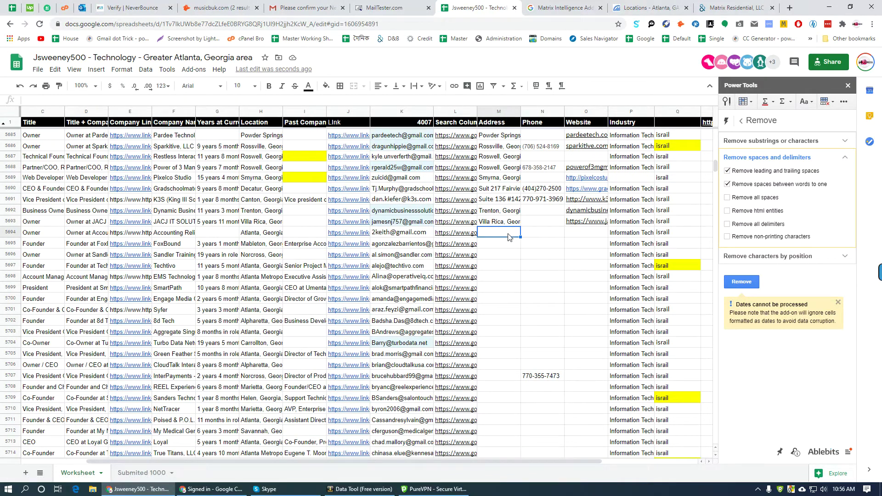
{"action": "left_click", "coordinate": [469, 233]}
{"action": "left_click", "coordinate": [570, 250]}
{"action": "right_click", "coordinate": [524, 8]}
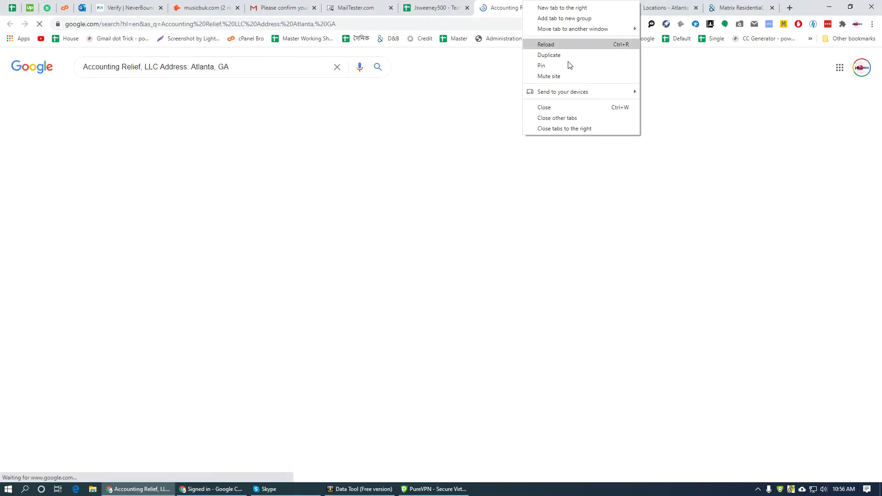
{"action": "left_click", "coordinate": [568, 128]}
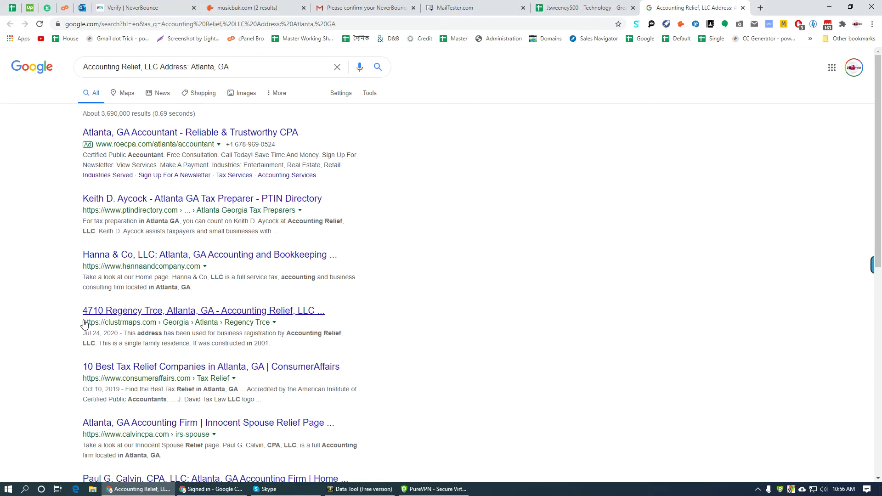
{"action": "middle_click", "coordinate": [158, 320]}
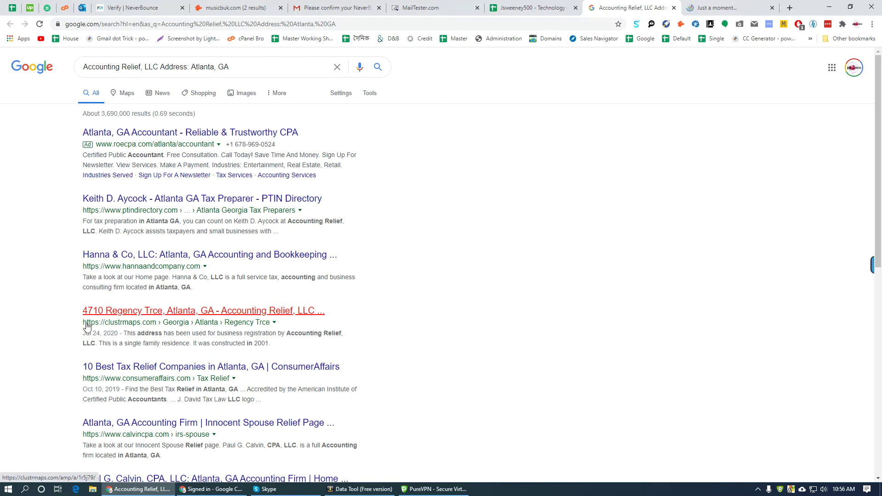
{"action": "left_click", "coordinate": [719, 8]}
{"action": "key", "text": "ctrl+shift+Tab"}
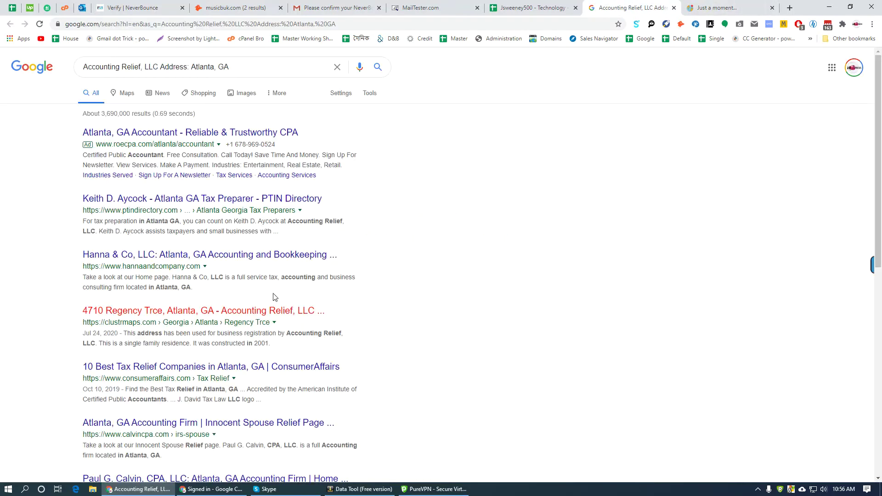
{"action": "scroll", "coordinate": [388, 289], "scroll_direction": "down", "scroll_amount": 2}
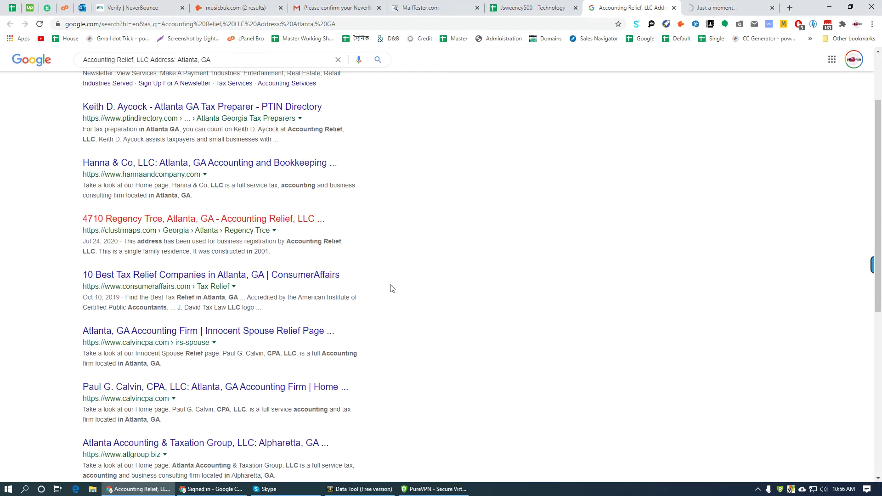
{"action": "scroll", "coordinate": [392, 288], "scroll_direction": "down", "scroll_amount": 4}
{"action": "scroll", "coordinate": [388, 303], "scroll_direction": "up", "scroll_amount": 6}
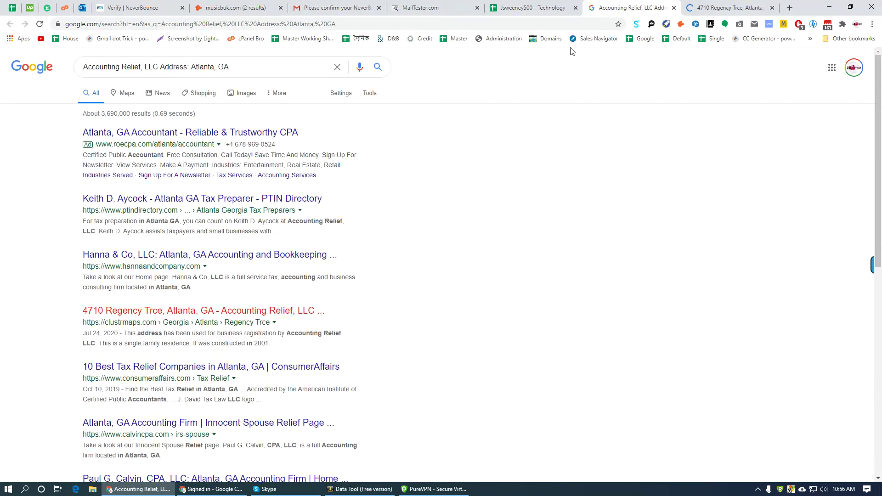
{"action": "key", "text": "ctrl+Tab"}
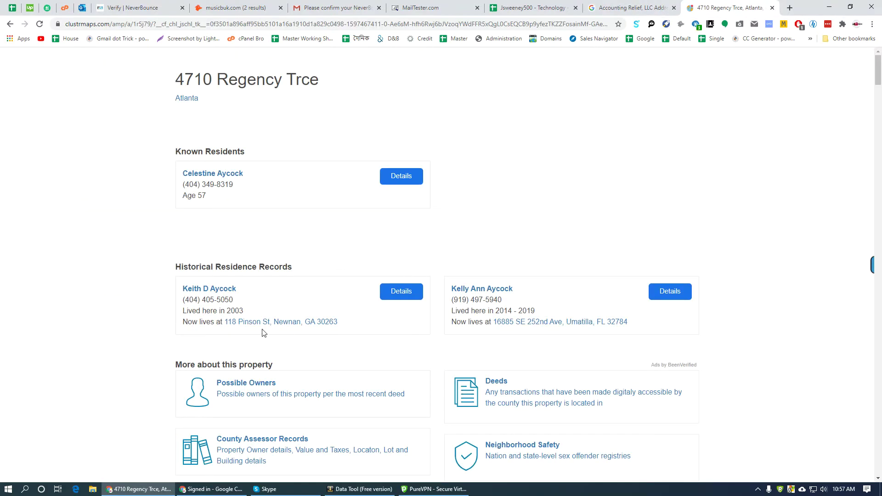
{"action": "scroll", "coordinate": [198, 363], "scroll_direction": "down", "scroll_amount": 6}
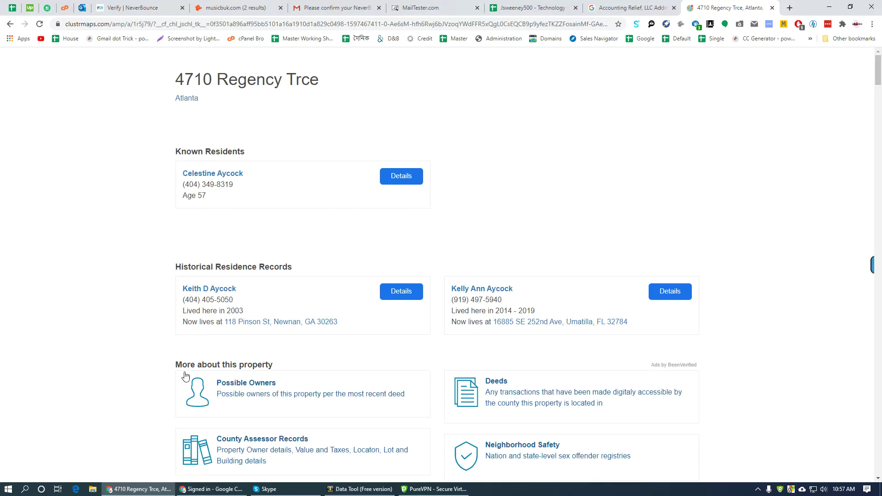
{"action": "scroll", "coordinate": [174, 377], "scroll_direction": "down", "scroll_amount": 6}
{"action": "scroll", "coordinate": [174, 374], "scroll_direction": "up", "scroll_amount": 12}
{"action": "left_click", "coordinate": [655, 5]}
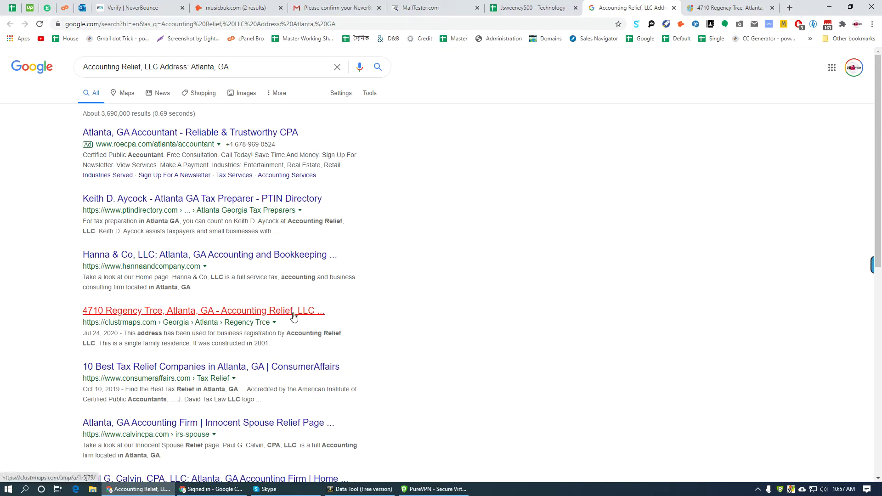
- Find Accounting Relief on the ClustrMaps page by its copied name and open its details separately
{"action": "left_click_drag", "start_coordinate": [350, 317], "coordinate": [221, 307]}
{"action": "key", "text": "ctrl+c"}
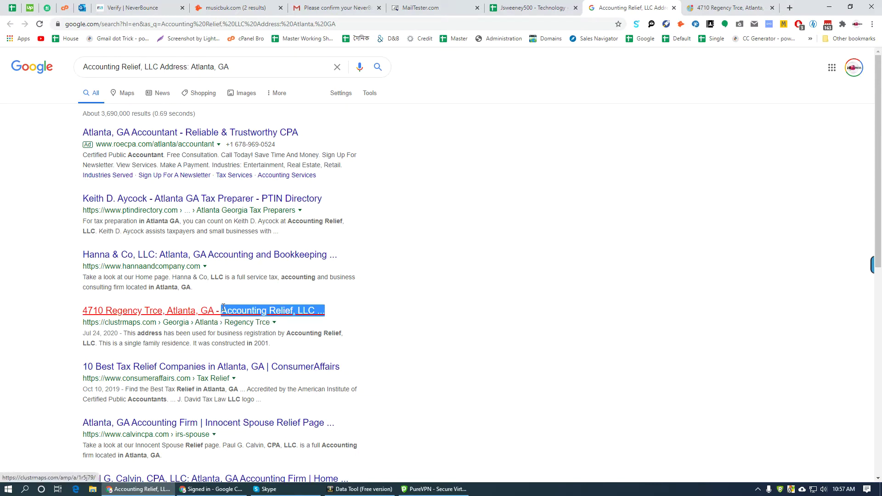
{"action": "key", "text": "ctrl+Tab"}
{"action": "key", "text": "ctrl+f"}
{"action": "key", "text": "ctrl+v"}
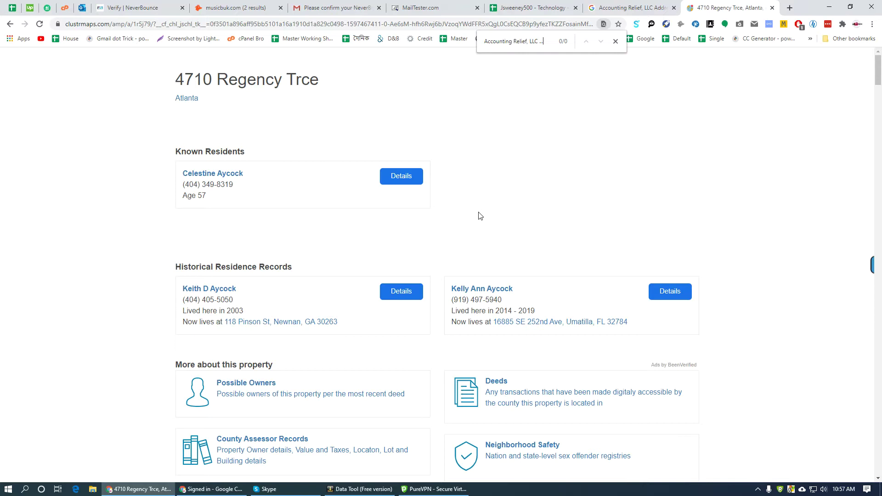
{"action": "key", "text": "BackSpace"}
{"action": "key", "text": "BackSpace"}
{"action": "key", "text": "BackSpace"}
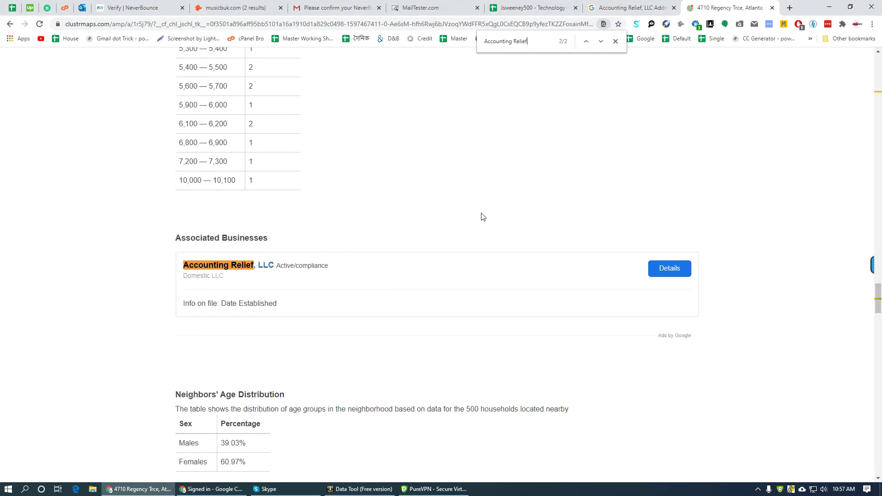
{"action": "middle_click", "coordinate": [675, 270]}
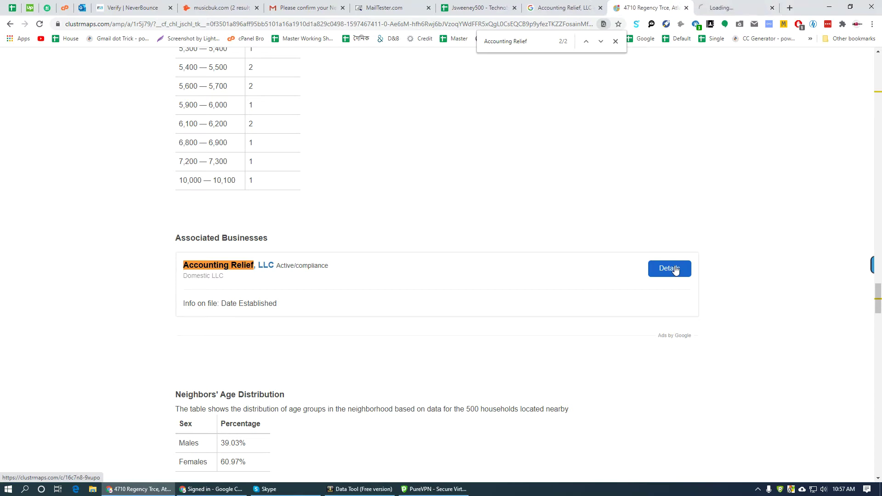
{"action": "scroll", "coordinate": [291, 326], "scroll_direction": "down", "scroll_amount": 1}
{"action": "scroll", "coordinate": [399, 336], "scroll_direction": "up", "scroll_amount": 3}
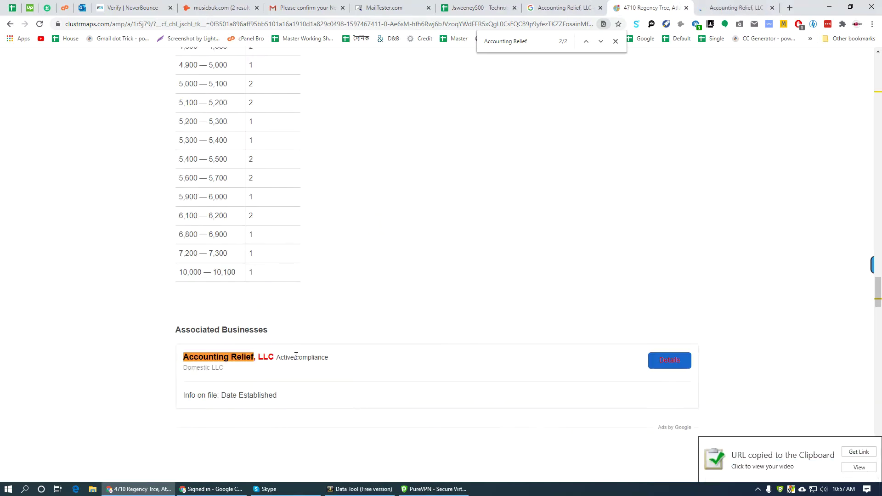
{"action": "scroll", "coordinate": [398, 336], "scroll_direction": "up", "scroll_amount": 2}
{"action": "key", "text": "ctrl+Tab"}
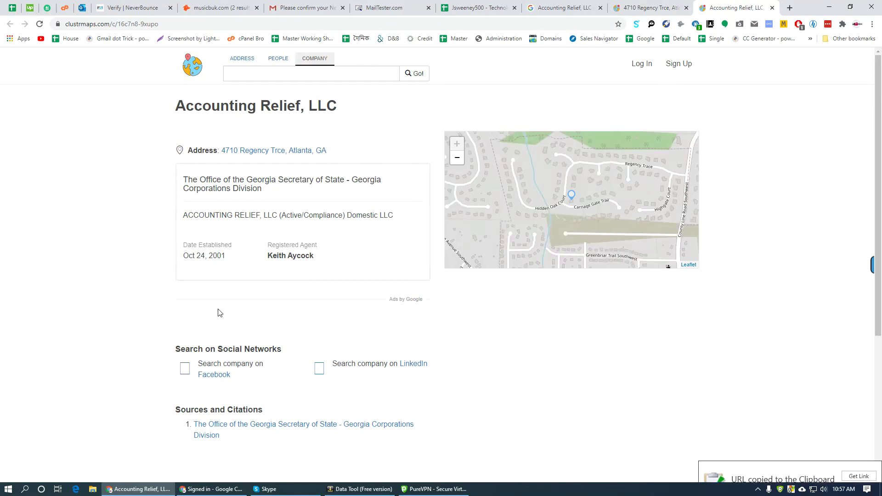
{"action": "scroll", "coordinate": [160, 337], "scroll_direction": "down", "scroll_amount": 5}
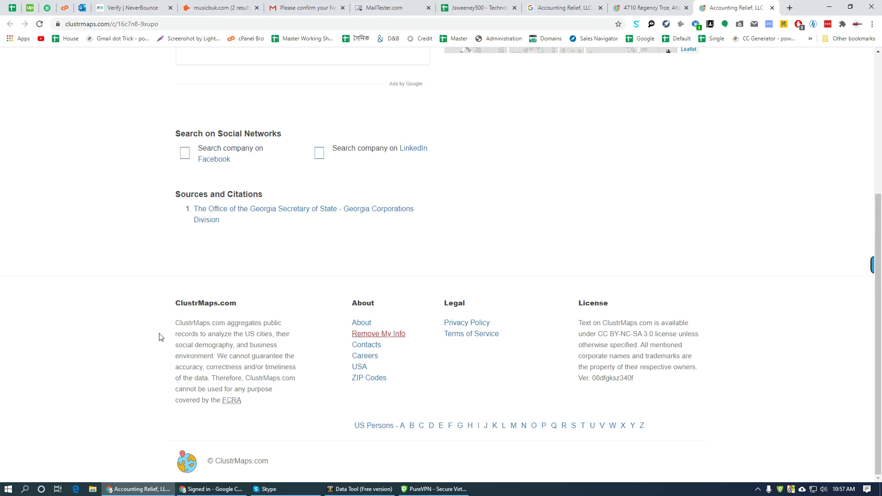
{"action": "scroll", "coordinate": [171, 351], "scroll_direction": "up", "scroll_amount": 5}
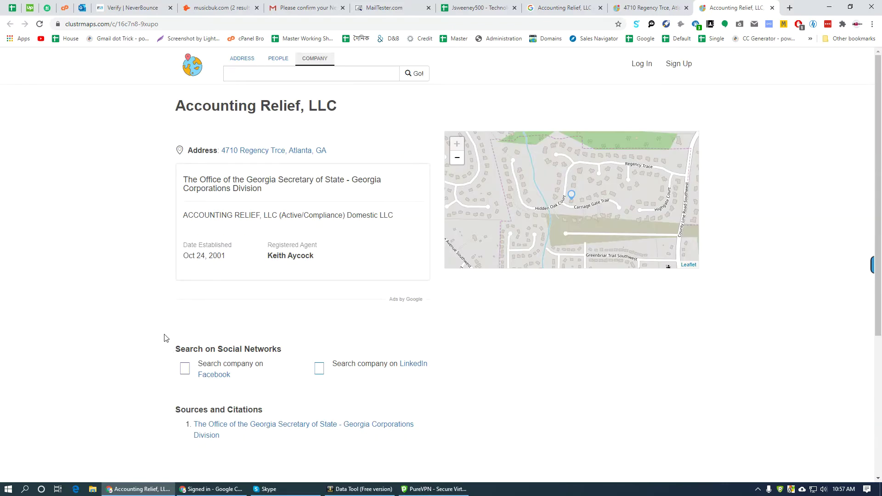
{"action": "left_click_drag", "start_coordinate": [335, 152], "coordinate": [221, 152]}
{"action": "scroll", "coordinate": [301, 256], "scroll_direction": "down", "scroll_amount": 5}
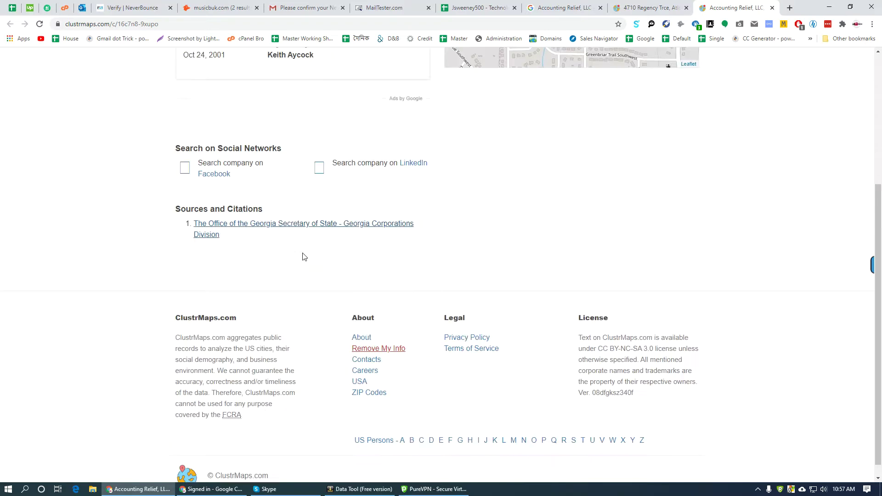
{"action": "scroll", "coordinate": [314, 239], "scroll_direction": "up", "scroll_amount": 5}
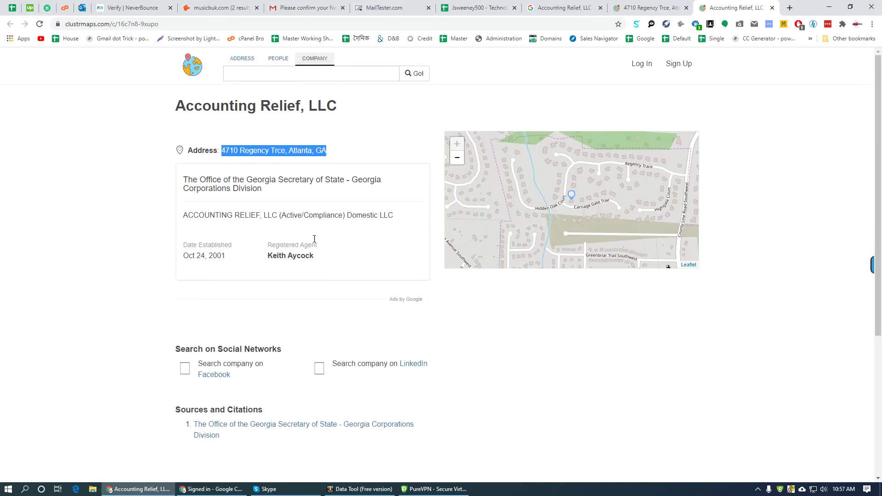
{"action": "left_click", "coordinate": [269, 166]}
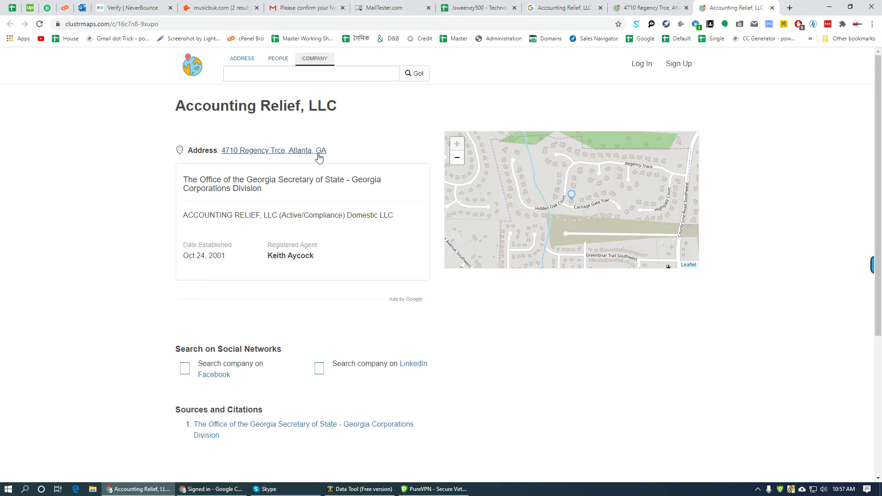
{"action": "left_click_drag", "start_coordinate": [339, 152], "coordinate": [221, 151]}
{"action": "right_click", "coordinate": [229, 149]}
{"action": "left_click", "coordinate": [321, 260]}
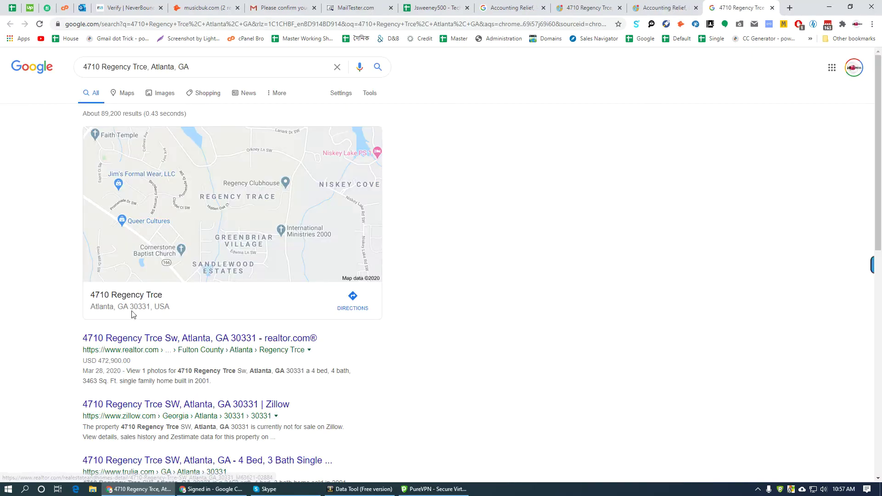
{"action": "left_click_drag", "start_coordinate": [120, 304], "coordinate": [95, 295]}
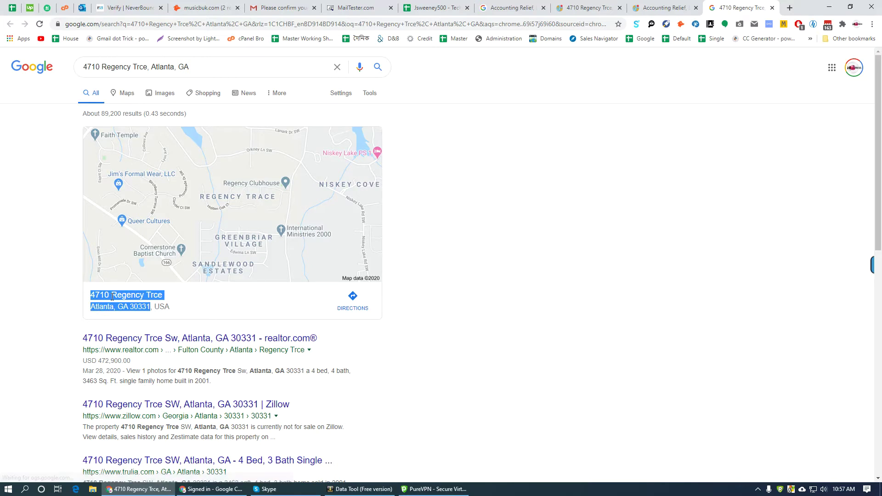
{"action": "right_click", "coordinate": [112, 297]}
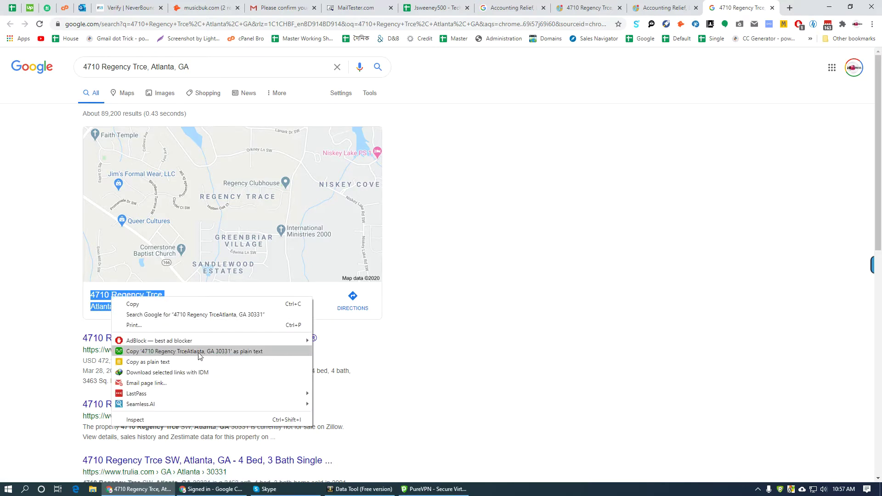
{"action": "left_click", "coordinate": [198, 352]}
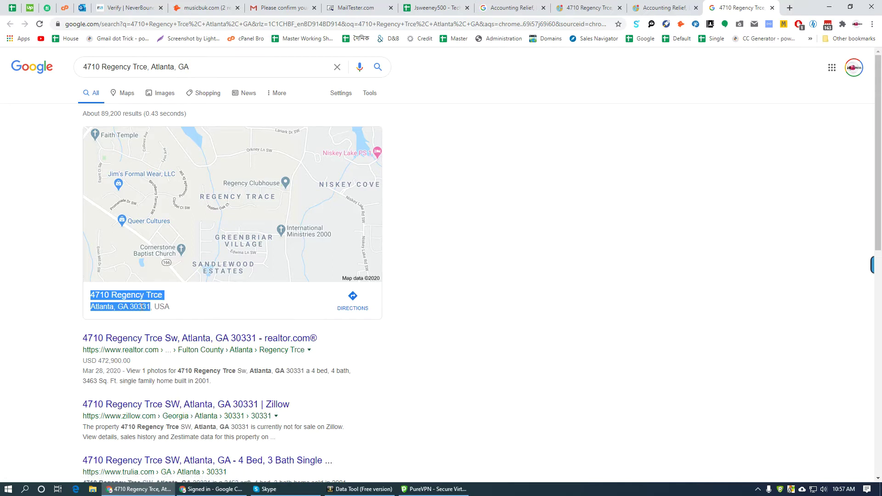
{"action": "left_click", "coordinate": [435, 7]}
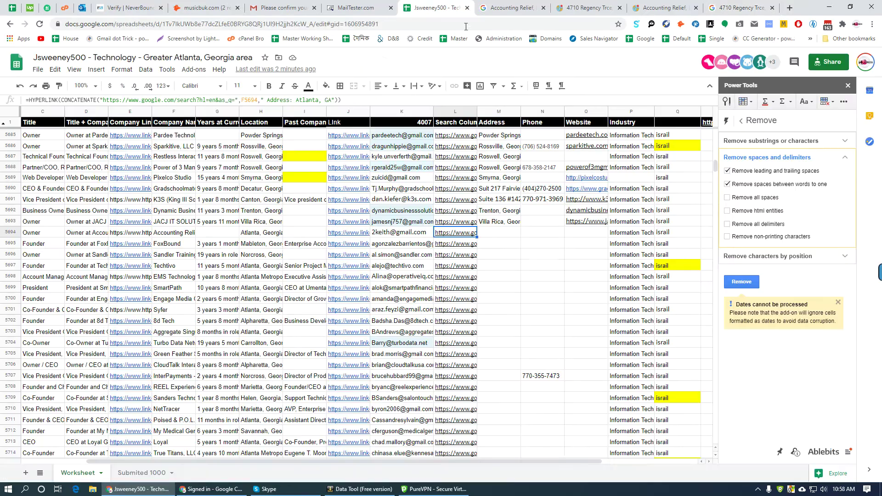
{"action": "left_click", "coordinate": [503, 235]}
{"action": "key", "text": "ctrl+v"}
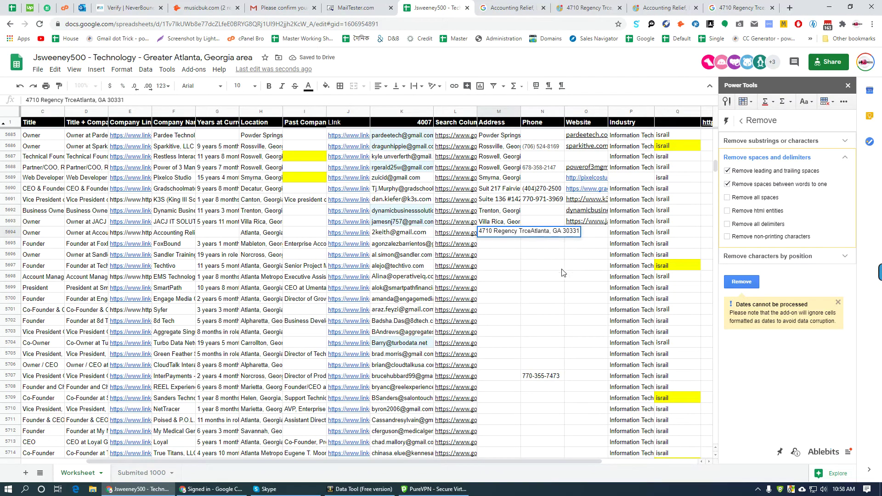
{"action": "type", "text": ","}
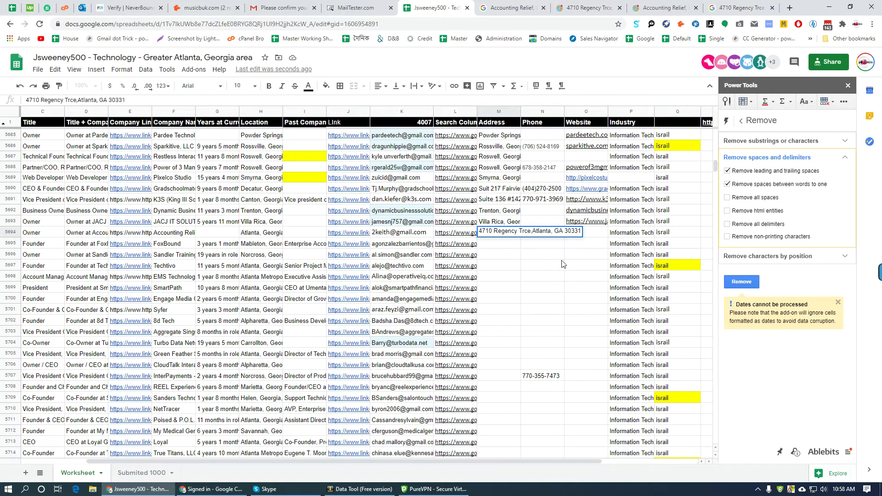
{"action": "key", "text": "Tab"}
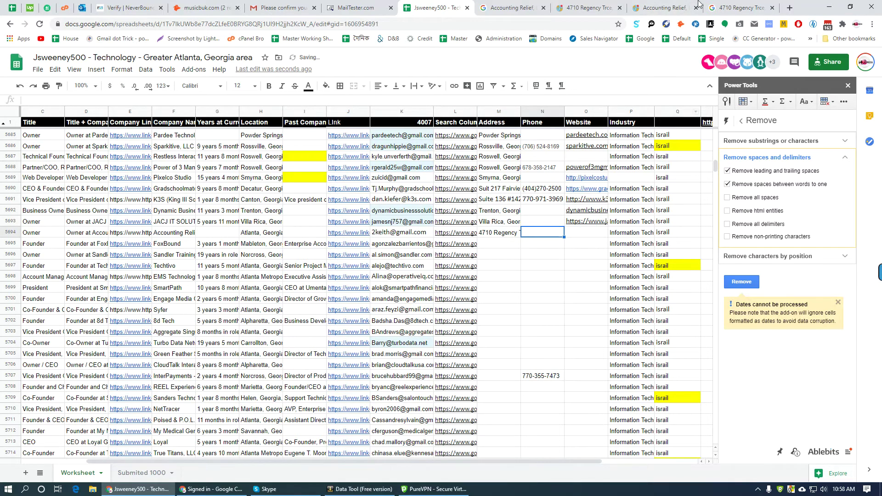
{"action": "left_click", "coordinate": [682, 14]}
{"action": "key", "text": "ctrl+shift+Tab"}
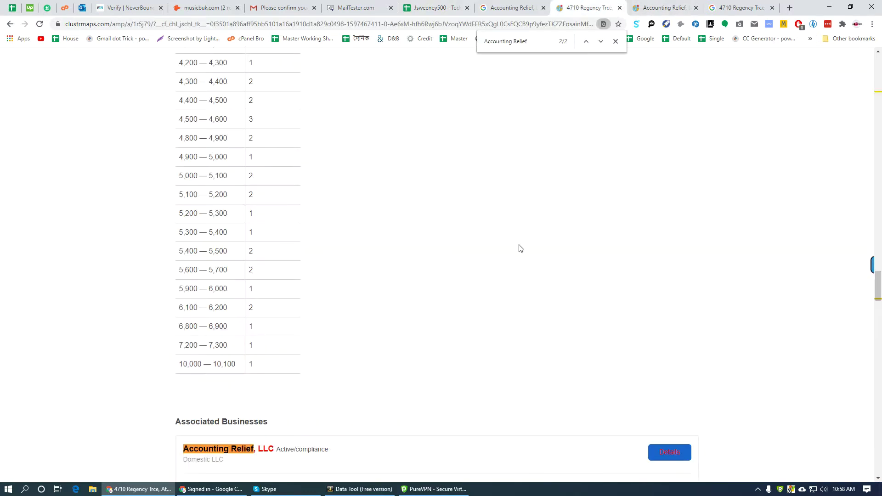
- Select the registered agent's name on the Accounting Relief company page
{"action": "scroll", "coordinate": [570, 225], "scroll_direction": "up", "scroll_amount": 15}
{"action": "key", "text": "ctrl+shift+Tab"}
{"action": "key", "text": "ctrl+shift+Tab"}
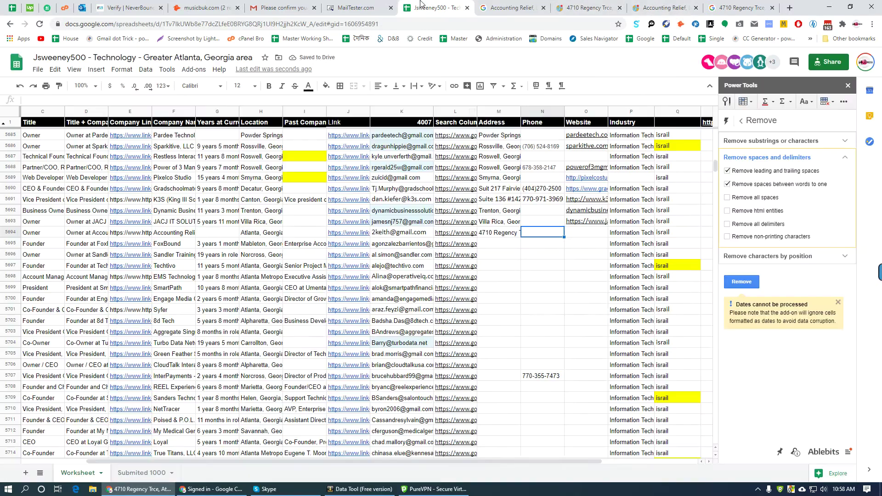
{"action": "left_click", "coordinate": [512, 8]}
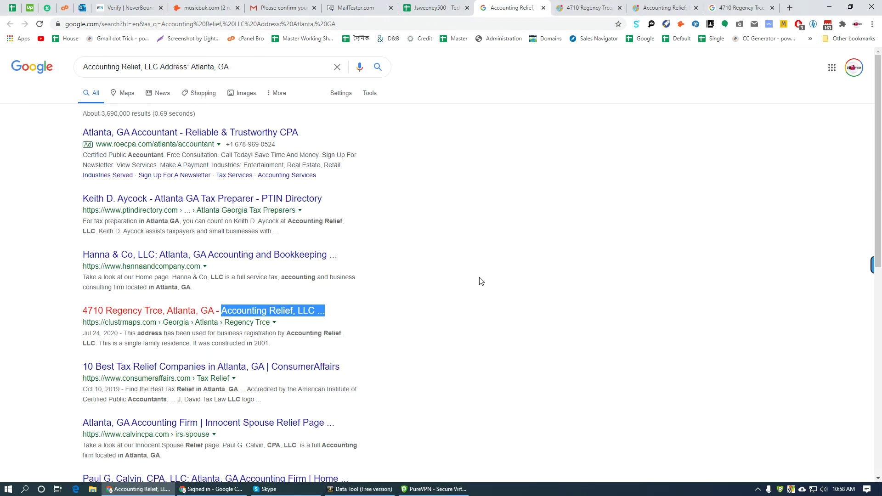
{"action": "key", "text": "ctrl+Tab"}
{"action": "key", "text": "ctrl+Tab"}
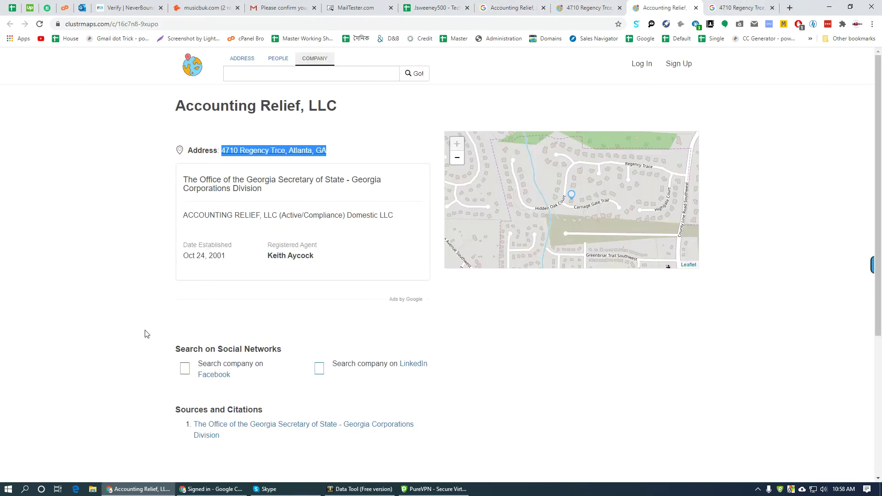
{"action": "scroll", "coordinate": [146, 347], "scroll_direction": "down", "scroll_amount": 5}
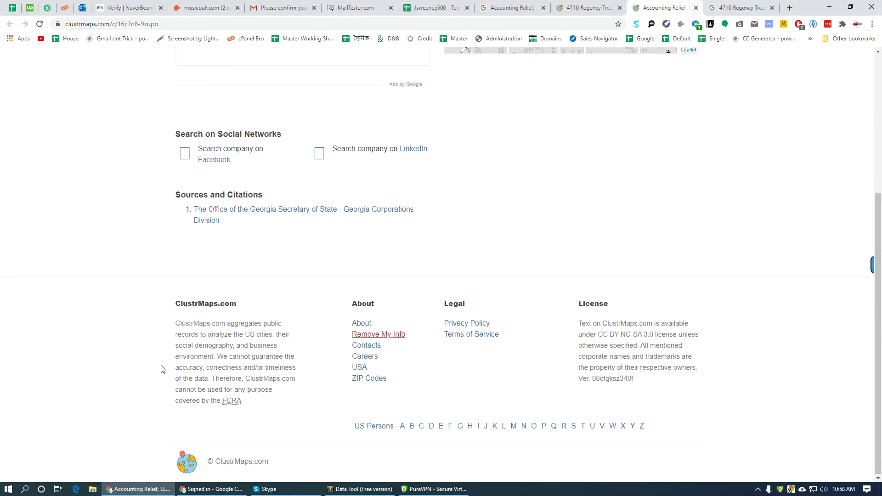
{"action": "scroll", "coordinate": [161, 369], "scroll_direction": "up", "scroll_amount": 5}
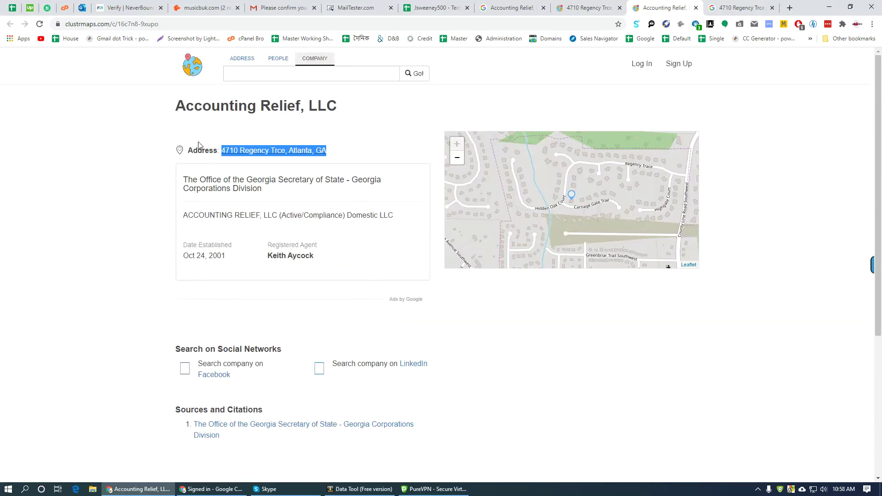
{"action": "triple_click", "coordinate": [286, 256]}
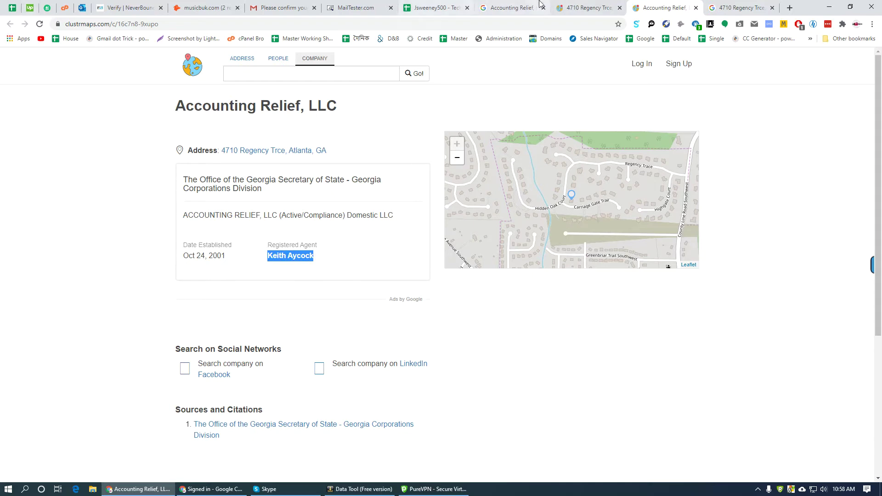
{"action": "left_click", "coordinate": [583, 7]}
{"action": "scroll", "coordinate": [482, 276], "scroll_direction": "down", "scroll_amount": 10}
{"action": "key", "text": "ctrl+f"}
{"action": "key", "text": "ctrl+v"}
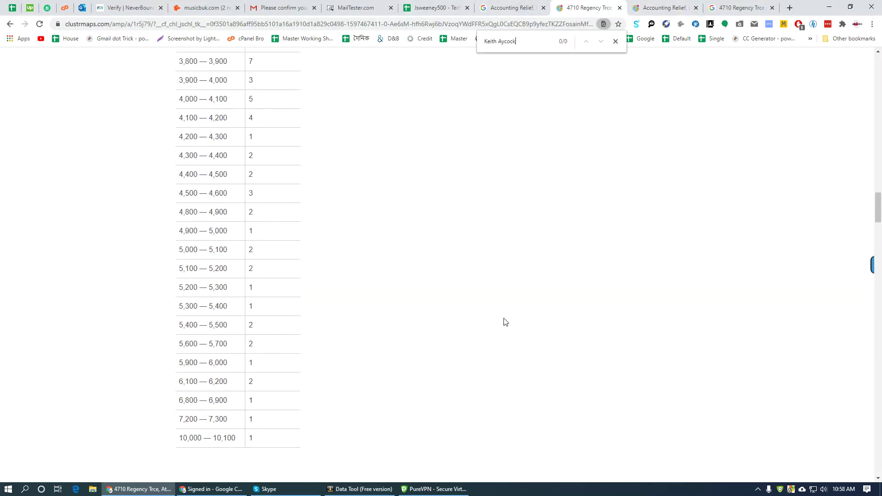
{"action": "scroll", "coordinate": [466, 338], "scroll_direction": "up", "scroll_amount": 20}
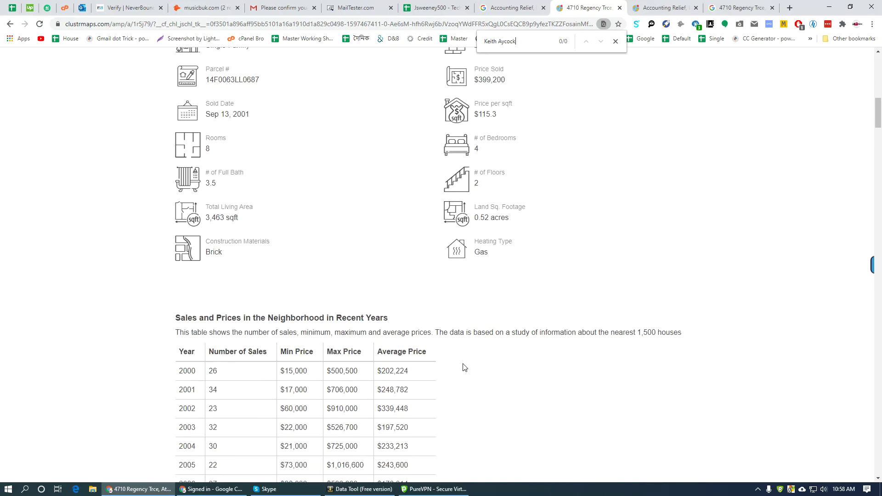
{"action": "scroll", "coordinate": [471, 351], "scroll_direction": "up", "scroll_amount": 2}
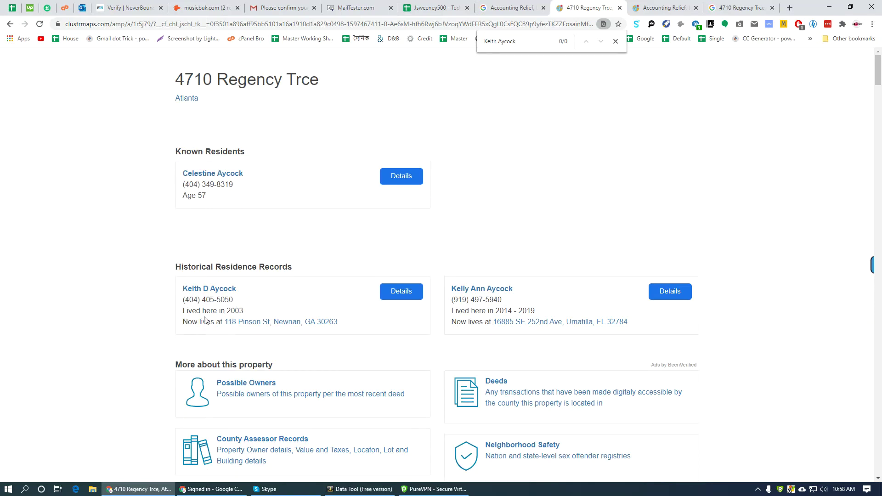
{"action": "triple_click", "coordinate": [227, 298]}
{"action": "key", "text": "ctrl+c"}
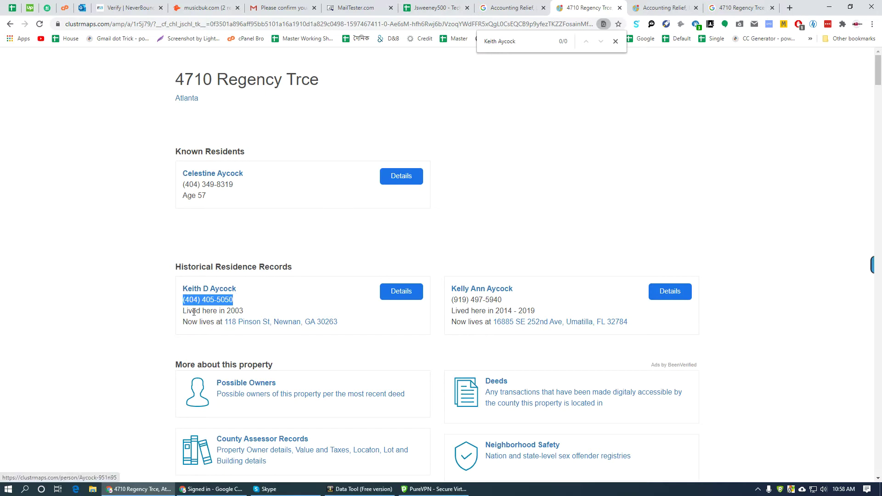
- Paste the agent's phone number into Phone cell N5694
{"action": "left_click", "coordinate": [450, 4]}
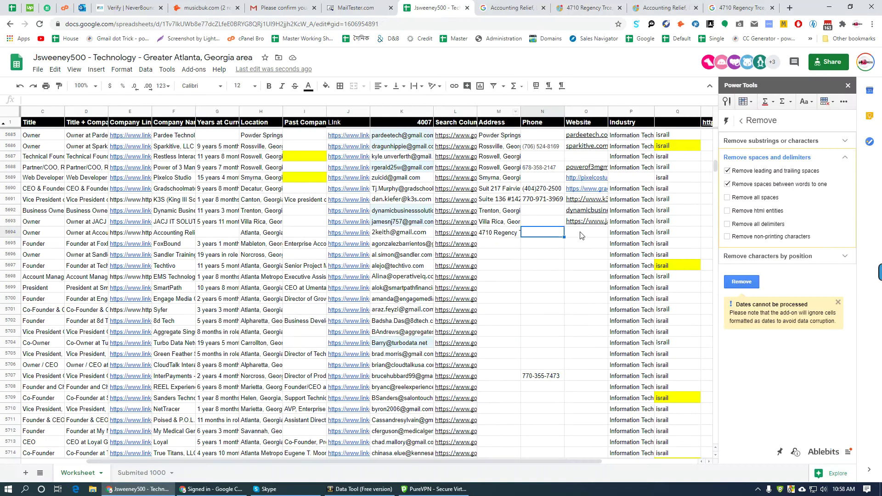
{"action": "key", "text": "ctrl+v"}
{"action": "key", "text": "Tab"}
{"action": "left_click", "coordinate": [618, 7]}
{"action": "left_click", "coordinate": [515, 6]}
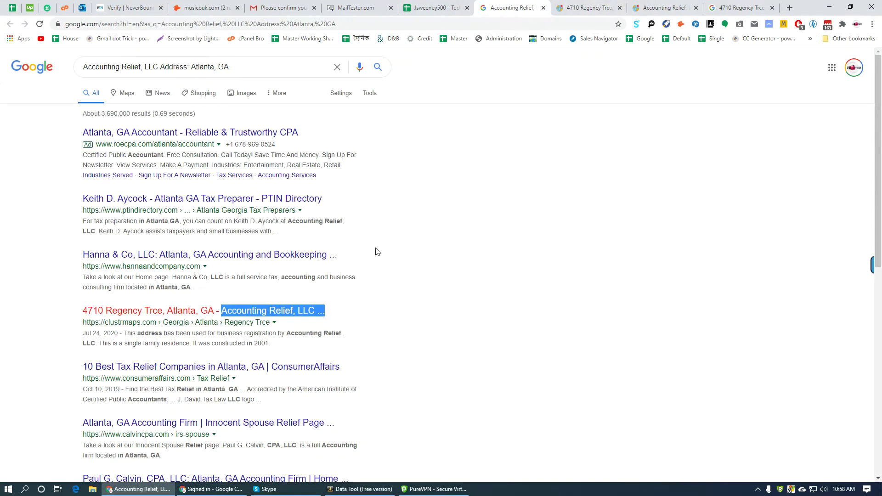
{"action": "scroll", "coordinate": [409, 314], "scroll_direction": "down", "scroll_amount": 7}
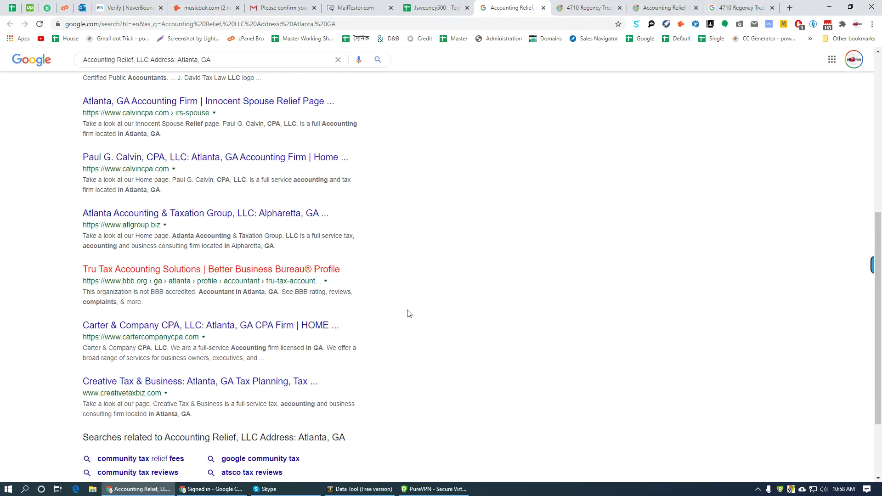
{"action": "scroll", "coordinate": [407, 312], "scroll_direction": "up", "scroll_amount": 2}
{"action": "scroll", "coordinate": [407, 313], "scroll_direction": "up", "scroll_amount": 5}
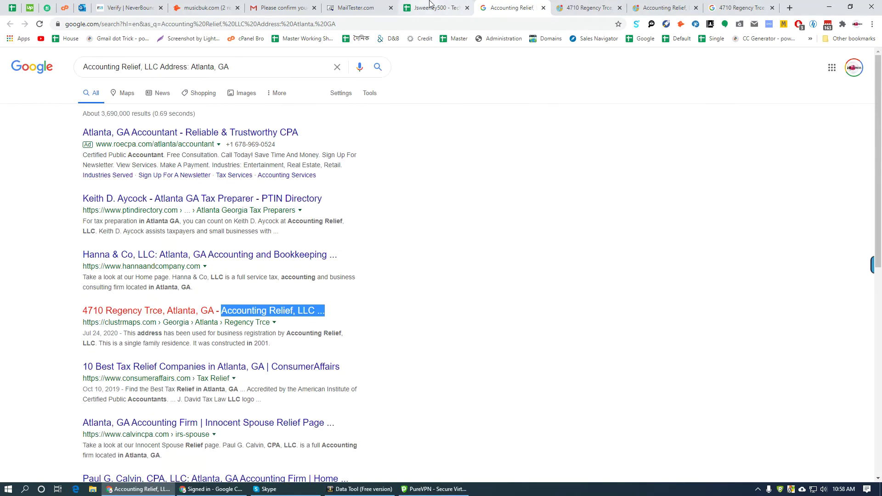
{"action": "key", "text": "ctrl+shift+Tab"}
- Open FoxBound's address search from L5695 and paste its address into M5695
{"action": "left_click", "coordinate": [495, 248]}
{"action": "left_click", "coordinate": [464, 244]}
{"action": "left_click", "coordinate": [482, 258]}
{"action": "right_click", "coordinate": [480, 6]}
{"action": "left_click", "coordinate": [530, 130]}
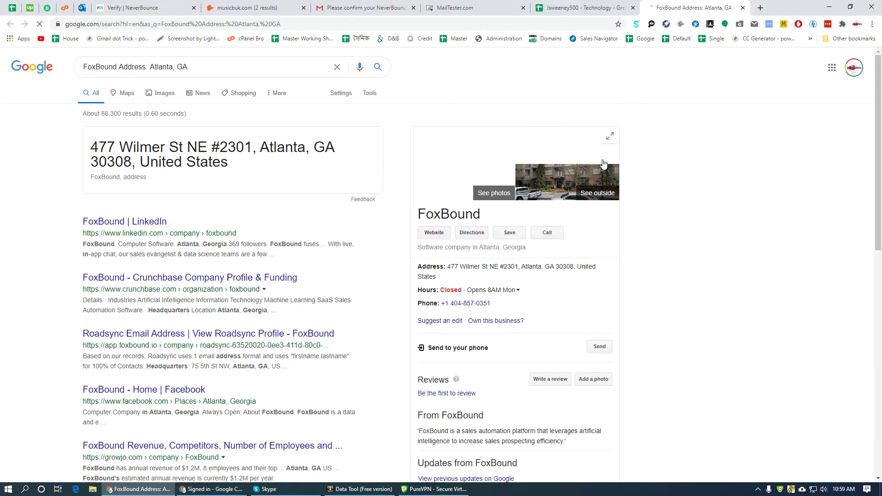
{"action": "triple_click", "coordinate": [516, 268]}
{"action": "key", "text": "ctrl+c"}
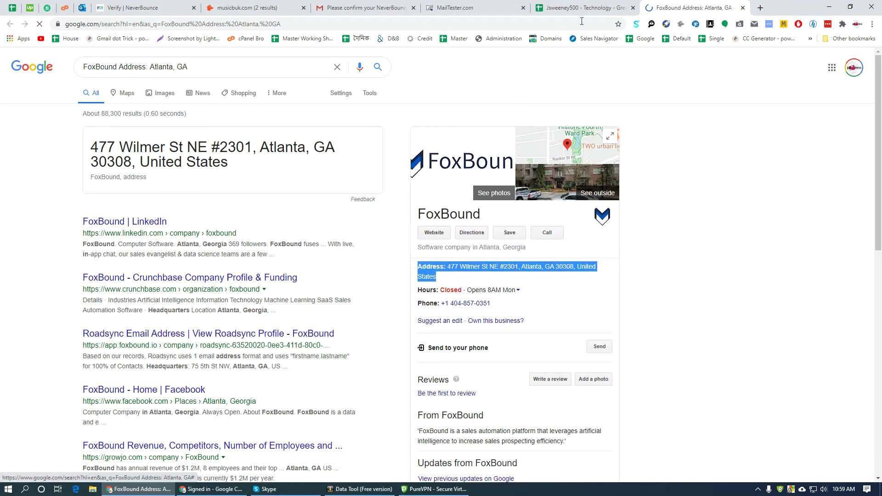
{"action": "key", "text": "ctrl+shift+Tab"}
{"action": "left_click", "coordinate": [505, 244]}
{"action": "key", "text": "ctrl+v"}
- Copy FoxBound's phone number from the search results into N5695
{"action": "left_click", "coordinate": [559, 244]}
{"action": "key", "text": "ctrl+Tab"}
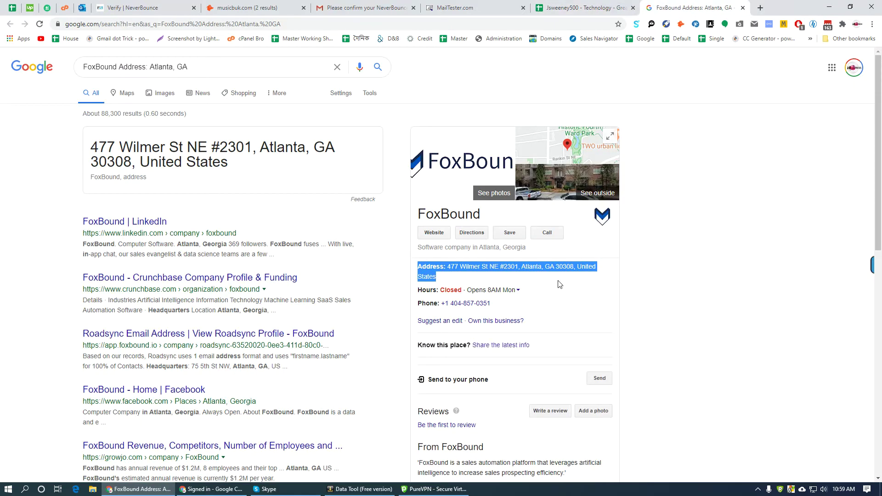
{"action": "triple_click", "coordinate": [499, 304]}
{"action": "key", "text": "ctrl+c"}
{"action": "left_click", "coordinate": [612, 5]}
{"action": "key", "text": "ctrl+v"}
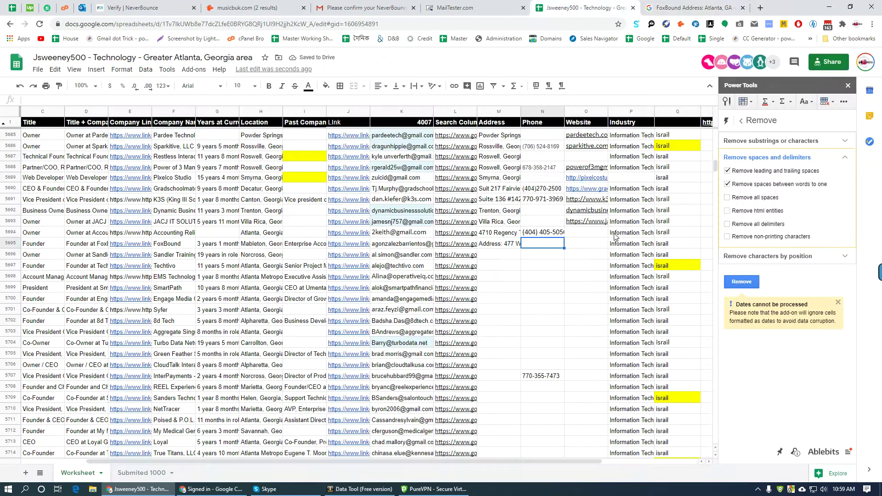
{"action": "left_click", "coordinate": [588, 246]}
{"action": "left_click", "coordinate": [410, 248]}
- Copy FoxBound's website link address for the Website cell O5695
{"action": "left_click", "coordinate": [591, 246]}
{"action": "key", "text": "ctrl+Tab"}
{"action": "right_click", "coordinate": [434, 232]}
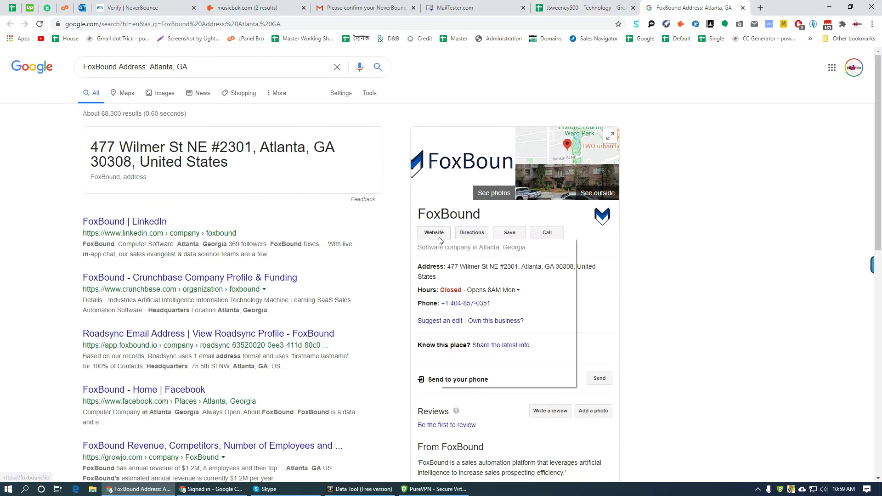
{"action": "left_click", "coordinate": [478, 320]}
{"action": "key", "text": "ctrl+shift+Tab"}
- Open Sandler Training's search from L5696 and paste its 5550 Triangle Pkwy NW, Norcross address into M5696
{"action": "left_click", "coordinate": [474, 255]}
{"action": "left_click", "coordinate": [485, 273]}
{"action": "left_click", "coordinate": [773, 8]}
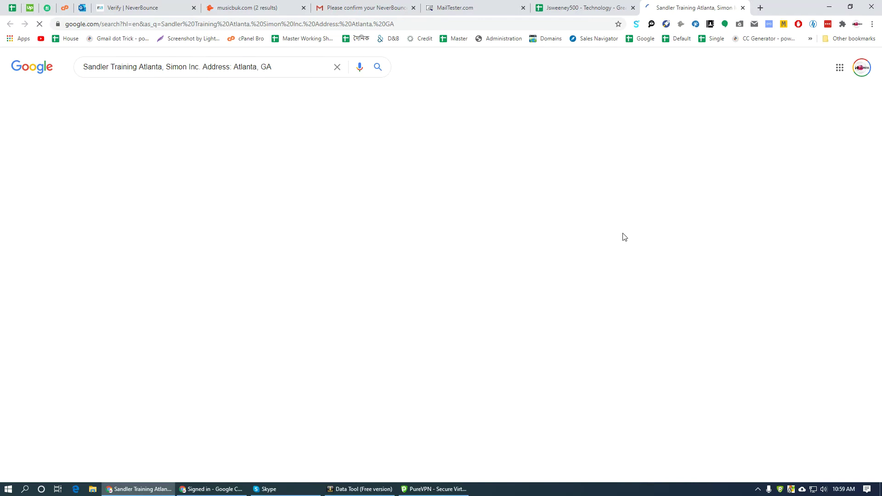
{"action": "triple_click", "coordinate": [525, 292]}
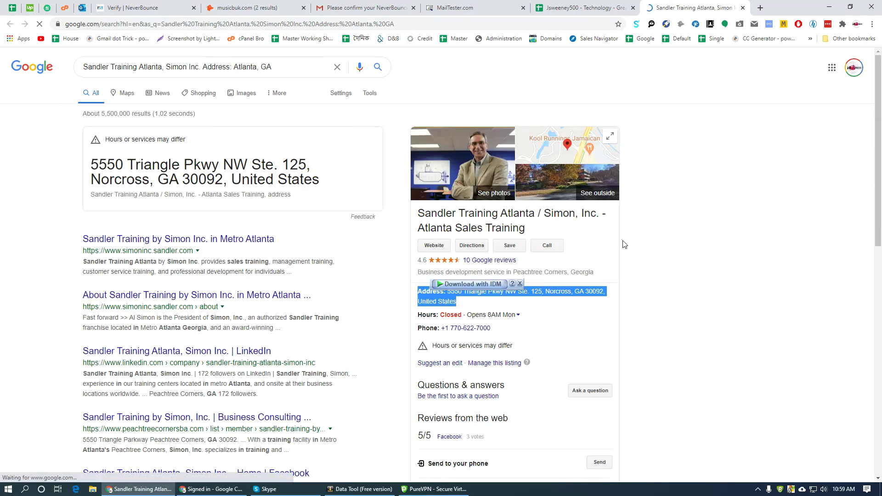
{"action": "key", "text": "ctrl+shift+Tab"}
{"action": "left_click", "coordinate": [501, 257]}
{"action": "key", "text": "ctrl+v"}
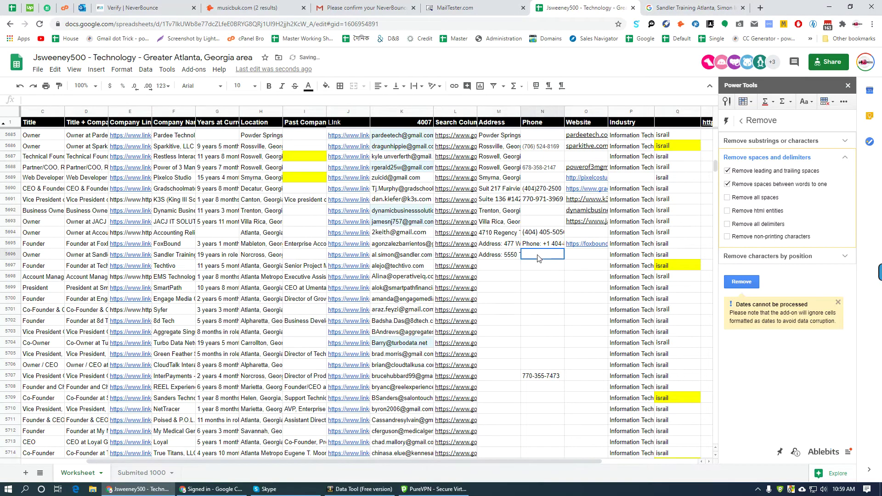
{"action": "key", "text": "ctrl+Tab"}
{"action": "triple_click", "coordinate": [506, 328]}
{"action": "key", "text": "ctrl+c"}
{"action": "key", "text": "ctrl+shift+Tab"}
{"action": "key", "text": "ctrl+v"}
{"action": "left_click", "coordinate": [596, 256]}
{"action": "key", "text": "ctrl+Tab"}
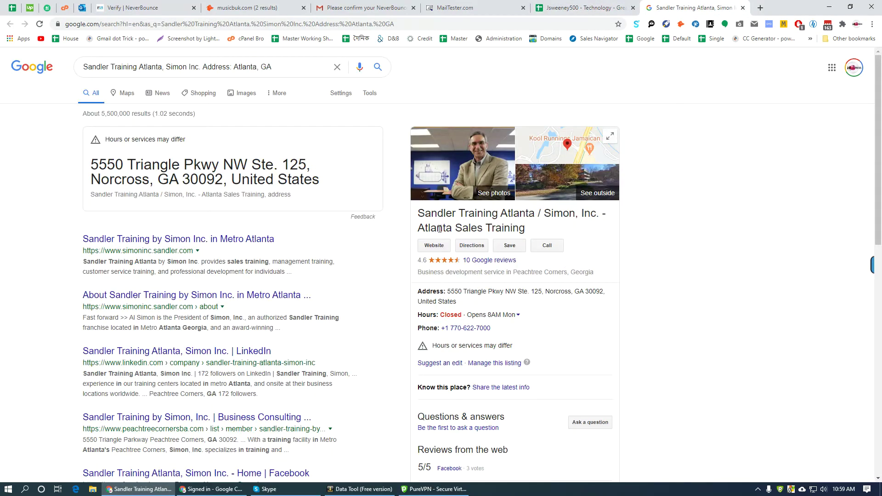
{"action": "right_click", "coordinate": [435, 246]}
- Copy Sandler Training's website link and scroll the lead list down toward row 6304
{"action": "left_click", "coordinate": [469, 327]}
{"action": "key", "text": "ctrl+shift+Tab"}
{"action": "scroll", "coordinate": [539, 344], "scroll_direction": "down", "scroll_amount": 5}
{"action": "scroll", "coordinate": [537, 342], "scroll_direction": "down", "scroll_amount": 15}
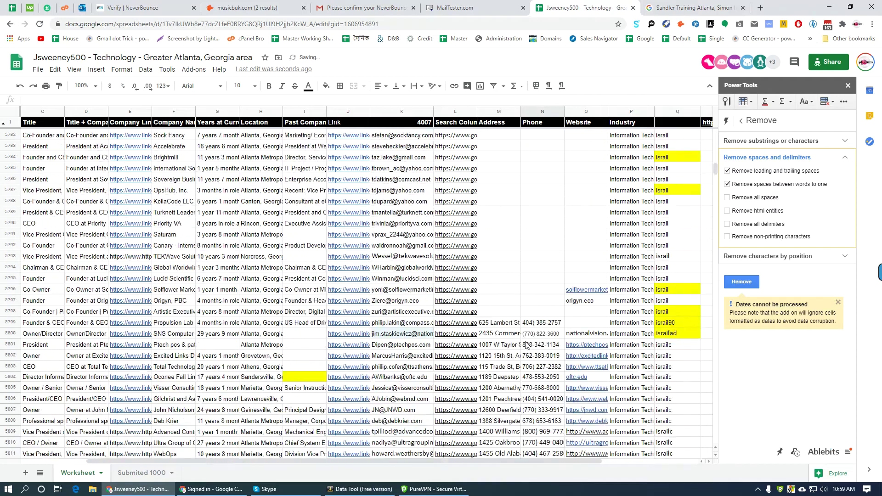
{"action": "scroll", "coordinate": [528, 342], "scroll_direction": "down", "scroll_amount": 15}
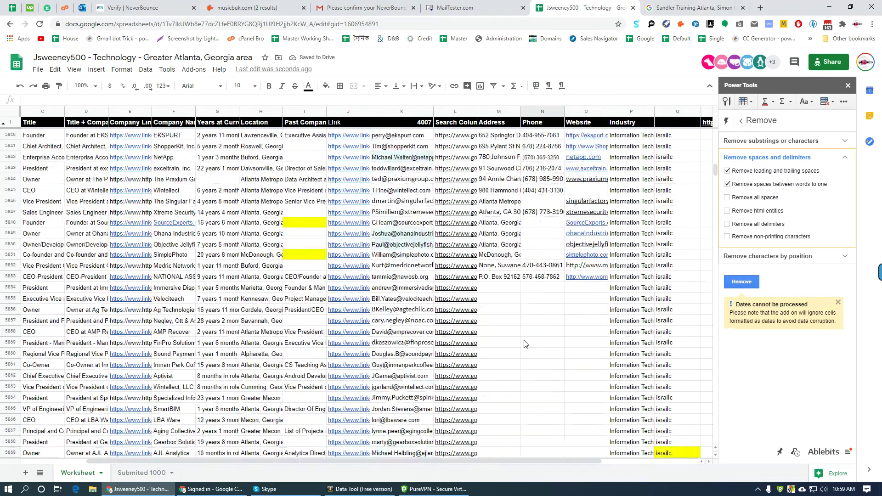
{"action": "scroll", "coordinate": [529, 345], "scroll_direction": "down", "scroll_amount": 8}
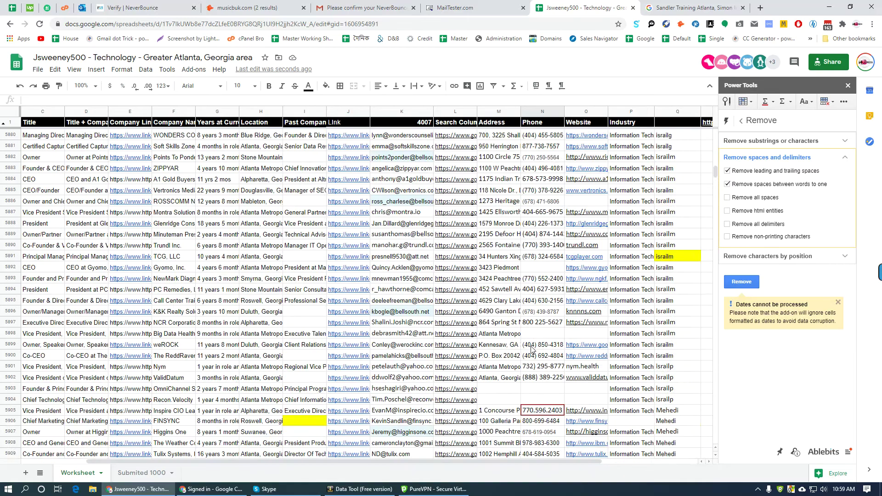
{"action": "scroll", "coordinate": [531, 349], "scroll_direction": "down", "scroll_amount": 20}
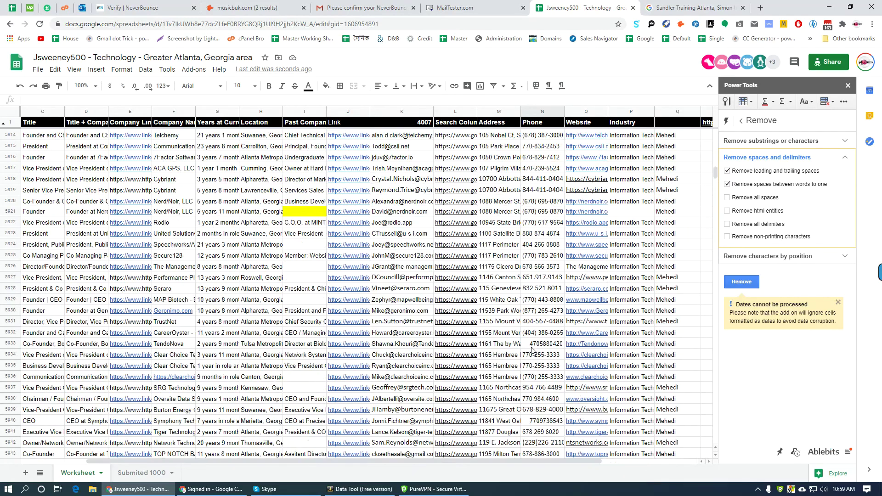
{"action": "scroll", "coordinate": [529, 345], "scroll_direction": "down", "scroll_amount": 20}
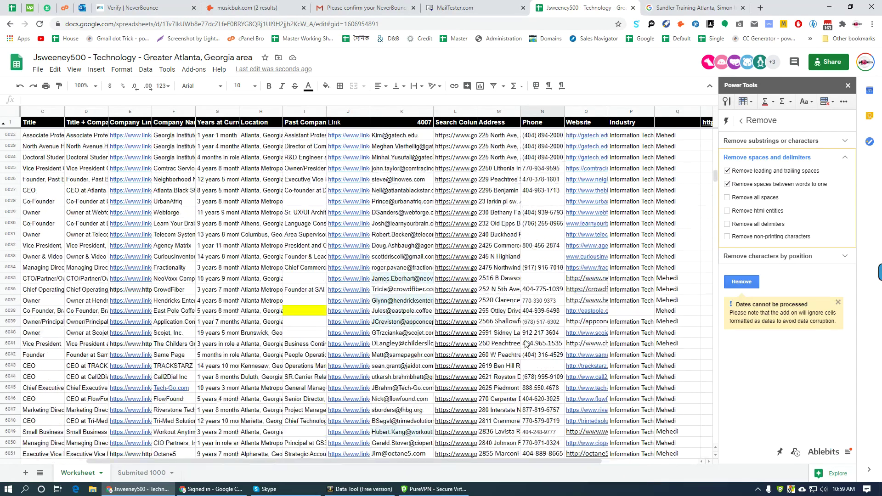
{"action": "scroll", "coordinate": [531, 340], "scroll_direction": "down", "scroll_amount": 20}
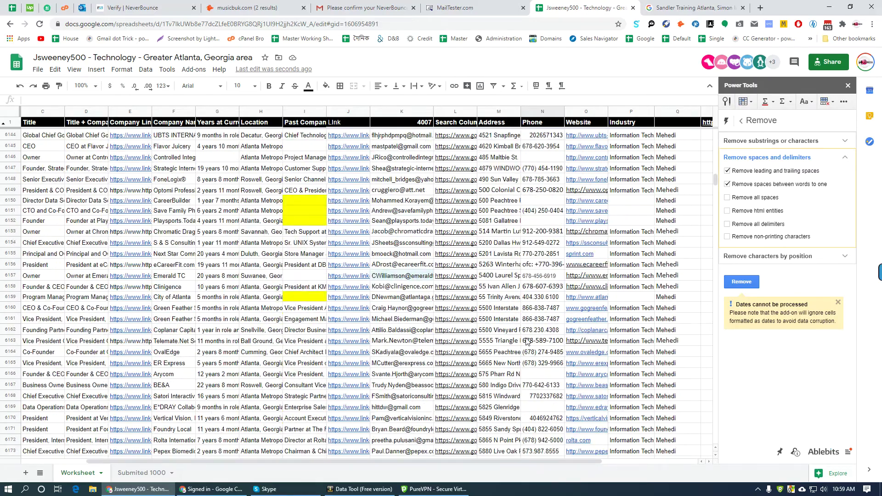
{"action": "scroll", "coordinate": [532, 338], "scroll_direction": "down", "scroll_amount": 20}
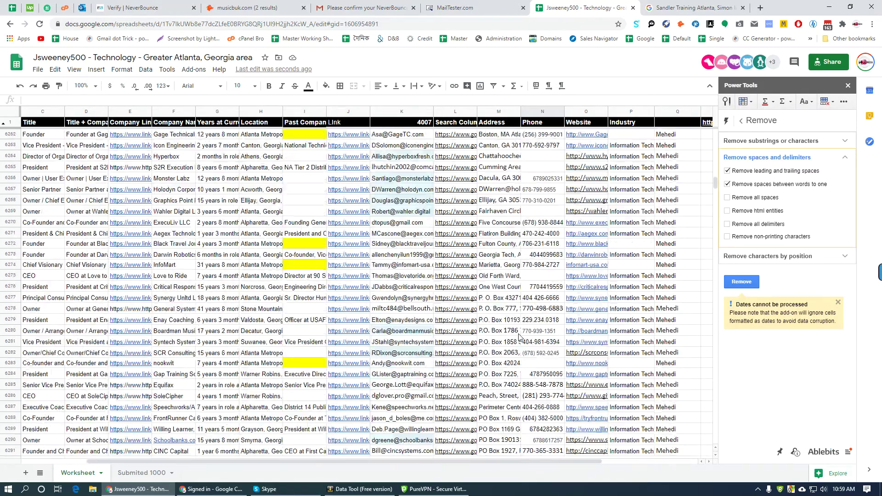
- Select the Info-Tech Research Group row's search link in L6308 to show its preview
{"action": "scroll", "coordinate": [519, 340], "scroll_direction": "up", "scroll_amount": 2}
{"action": "left_click", "coordinate": [502, 197]}
{"action": "left_click", "coordinate": [476, 180]}
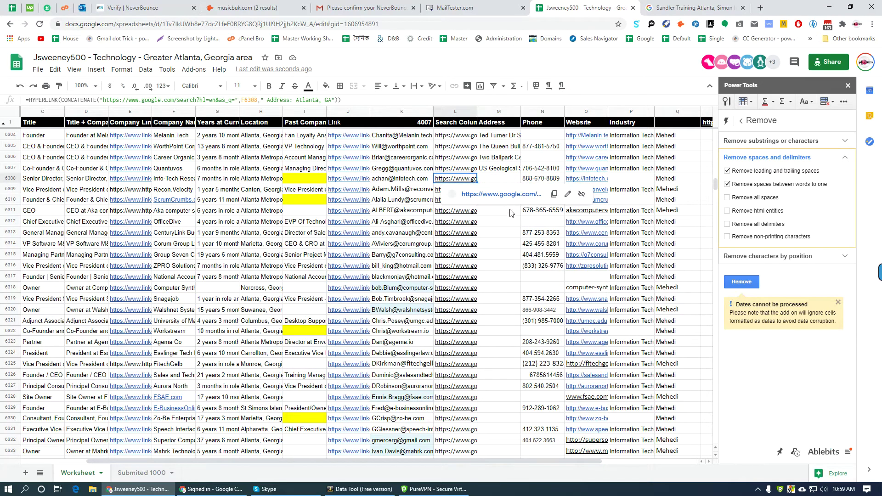
- Search Info-Tech Research Group's address and open its Contact Us and RocketReach results in background tabs
{"action": "left_click", "coordinate": [508, 194]}
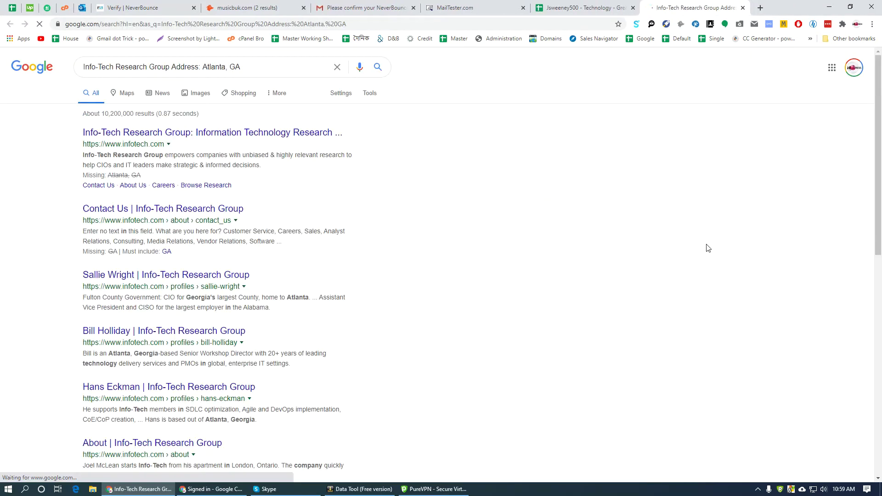
{"action": "middle_click", "coordinate": [140, 209]}
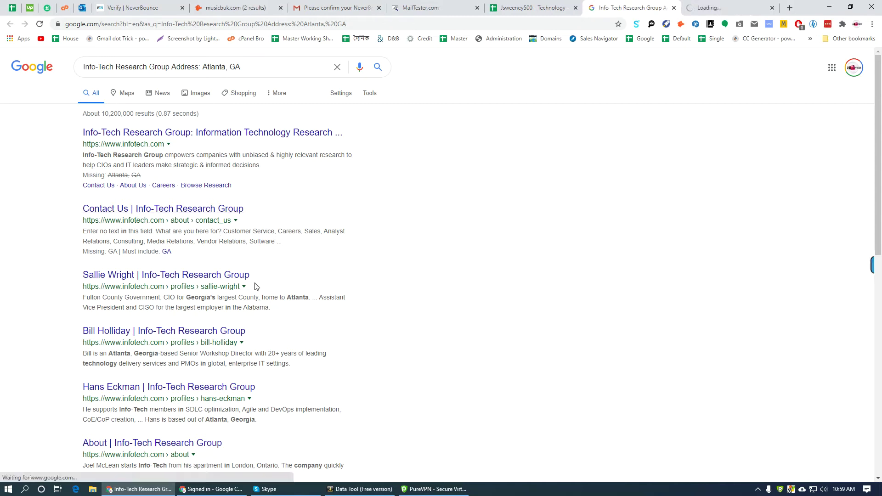
{"action": "scroll", "coordinate": [345, 327], "scroll_direction": "down", "scroll_amount": 4}
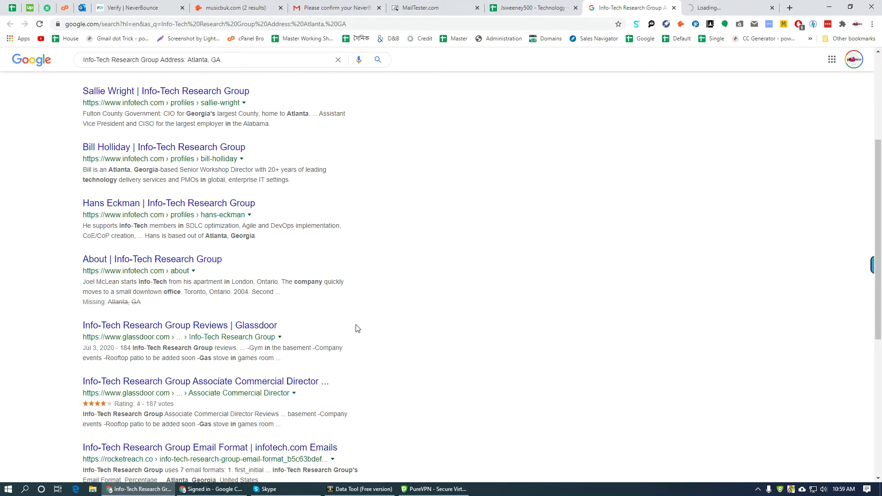
{"action": "scroll", "coordinate": [377, 330], "scroll_direction": "down", "scroll_amount": 5}
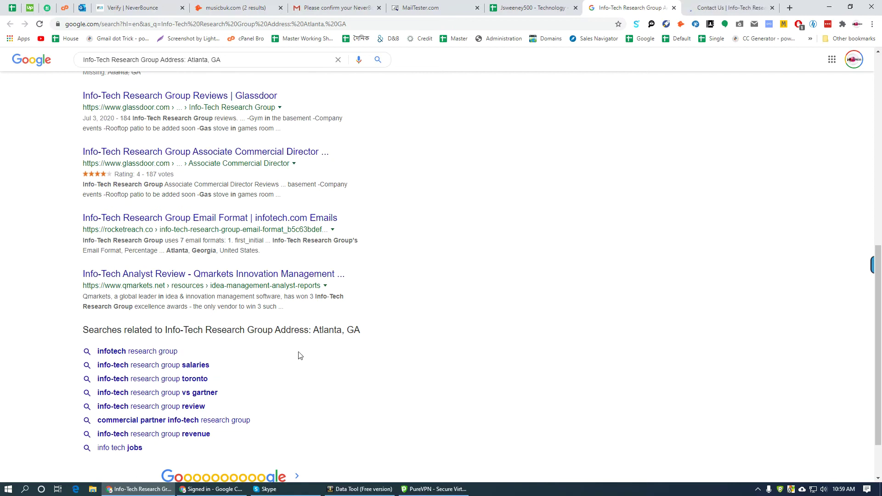
{"action": "scroll", "coordinate": [300, 355], "scroll_direction": "down", "scroll_amount": 2}
{"action": "left_click", "coordinate": [296, 427]}
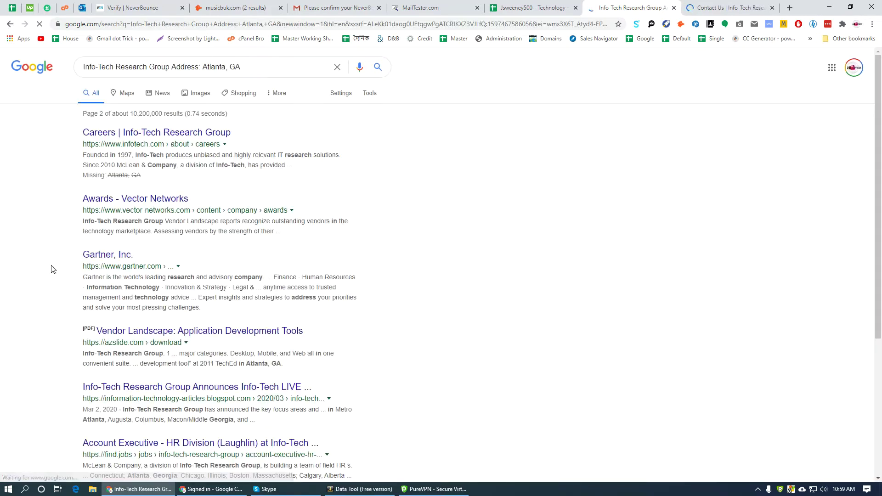
{"action": "scroll", "coordinate": [223, 232], "scroll_direction": "down", "scroll_amount": 10}
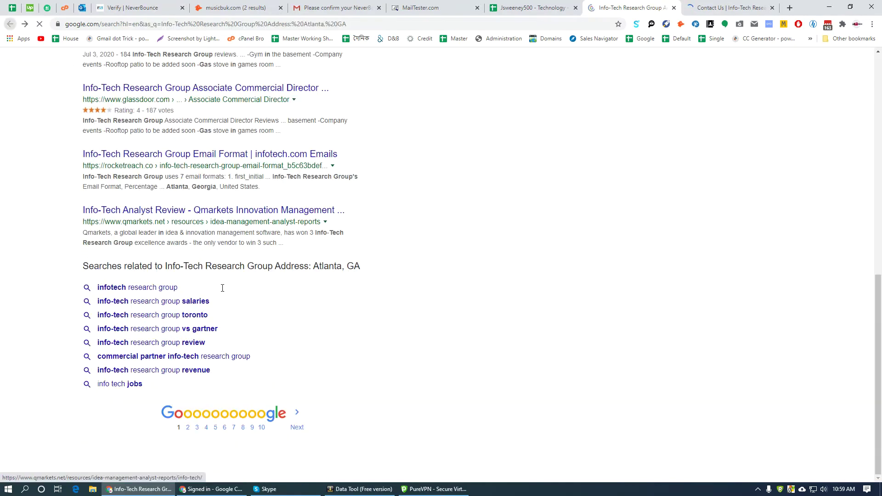
{"action": "middle_click", "coordinate": [145, 162]}
{"action": "left_click", "coordinate": [297, 427]}
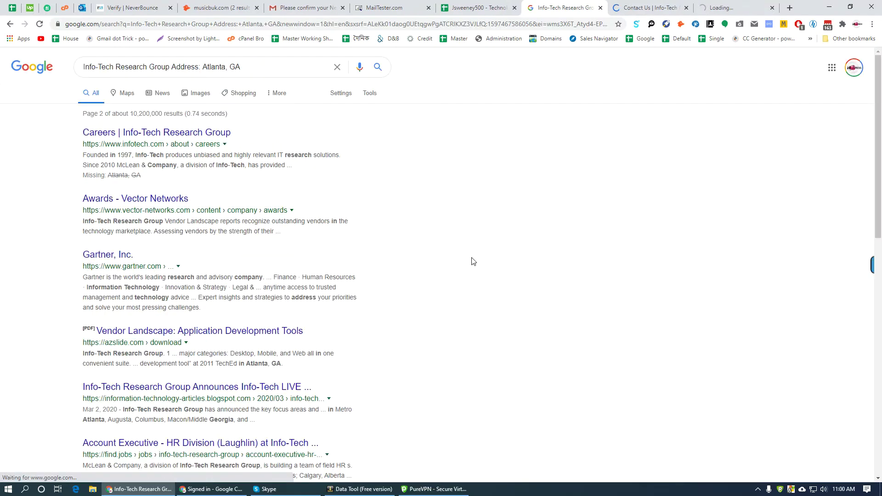
{"action": "scroll", "coordinate": [445, 288], "scroll_direction": "down", "scroll_amount": 5}
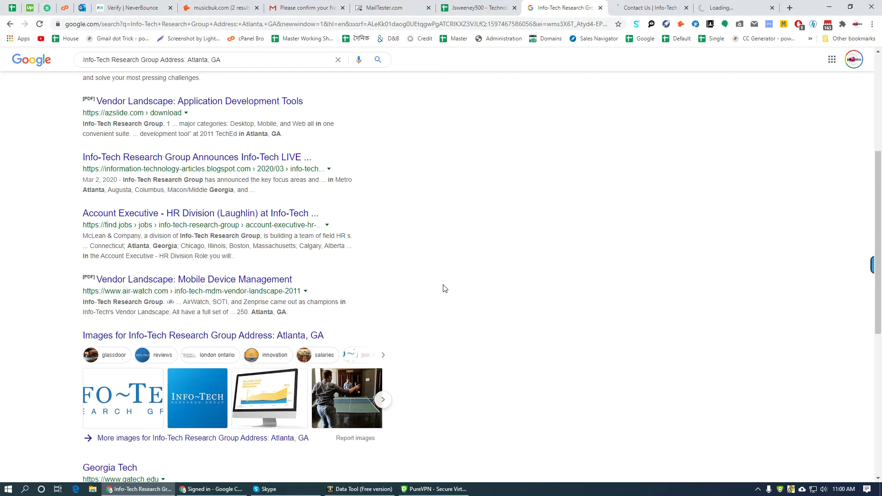
{"action": "scroll", "coordinate": [459, 276], "scroll_direction": "down", "scroll_amount": 7}
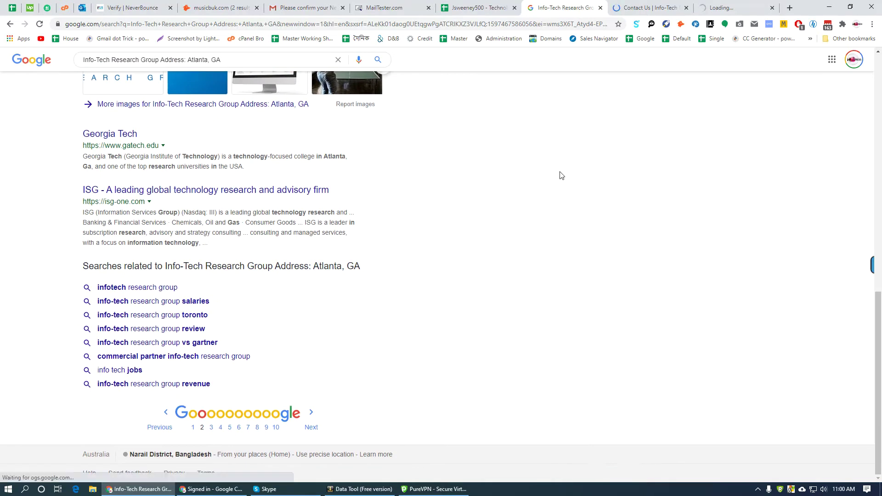
- Review Info-Tech's contact page and RocketReach company profile, then return to the lead spreadsheet
{"action": "left_click", "coordinate": [649, 8]}
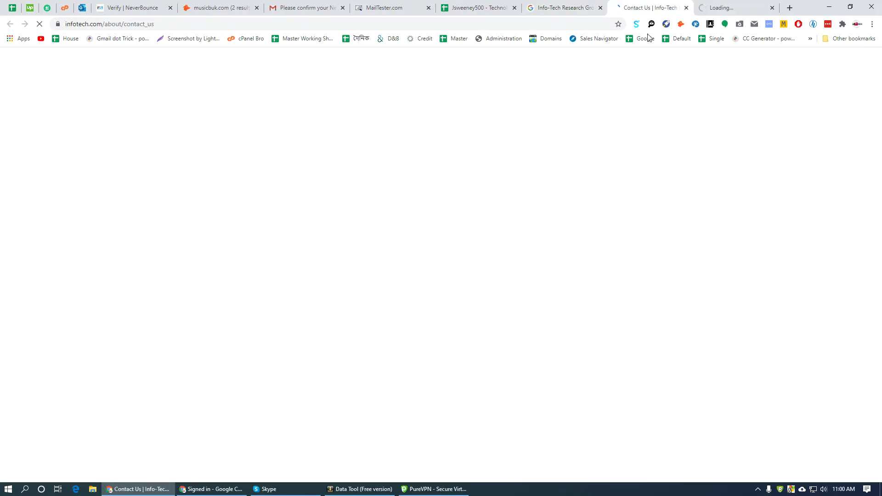
{"action": "left_click", "coordinate": [729, 8]}
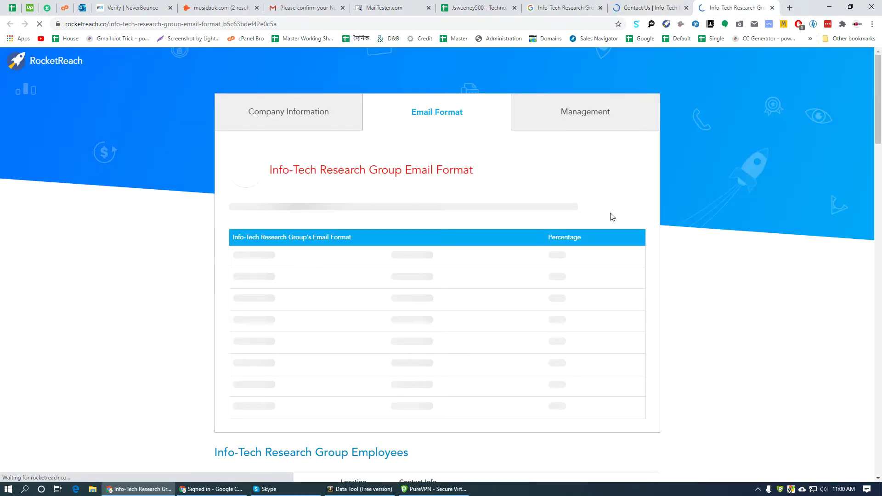
{"action": "left_click", "coordinate": [303, 118]}
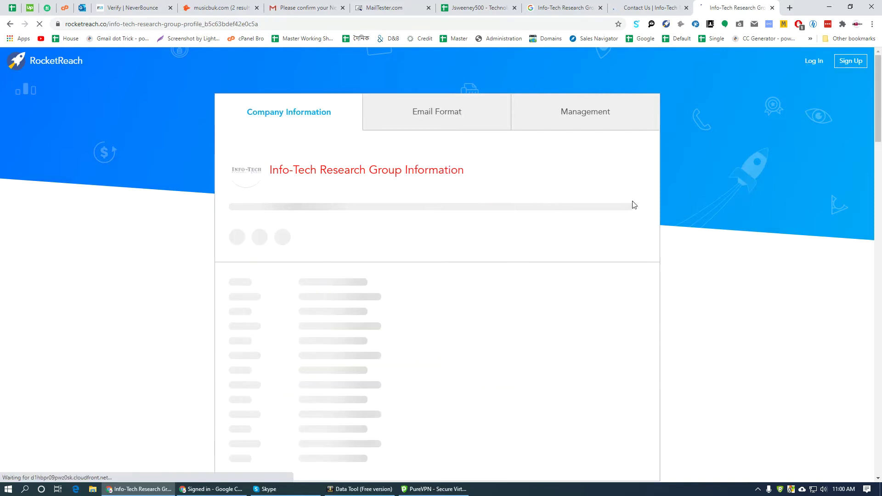
{"action": "key", "text": "ctrl+shift+Tab"}
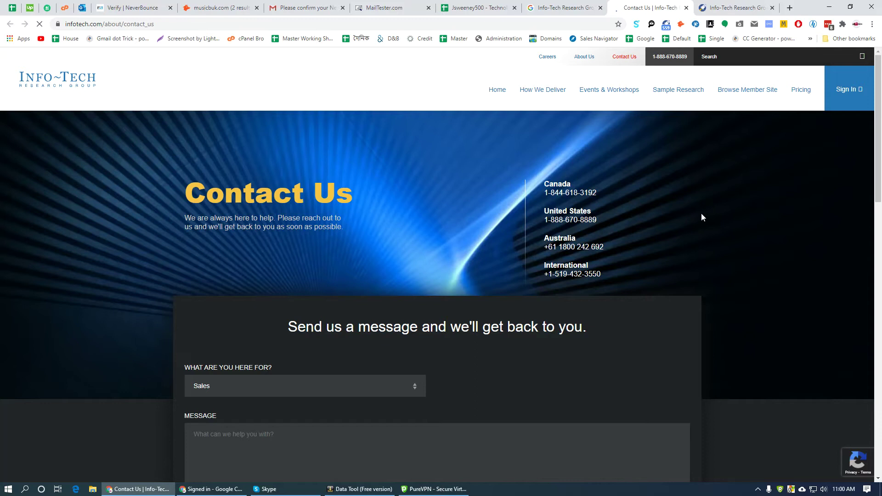
{"action": "key", "text": "ctrl+shift+Tab"}
{"action": "key", "text": "ctrl+shift+Tab"}
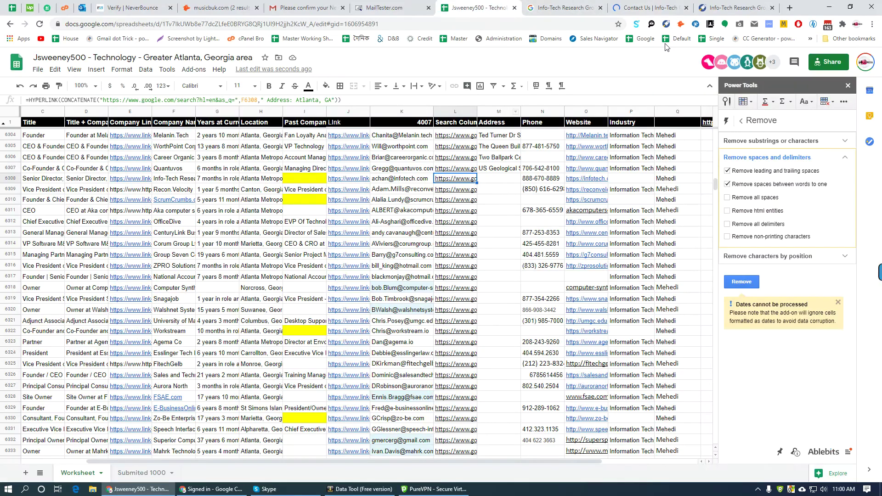
{"action": "key", "text": "ctrl+Tab"}
{"action": "key", "text": "ctrl+Tab"}
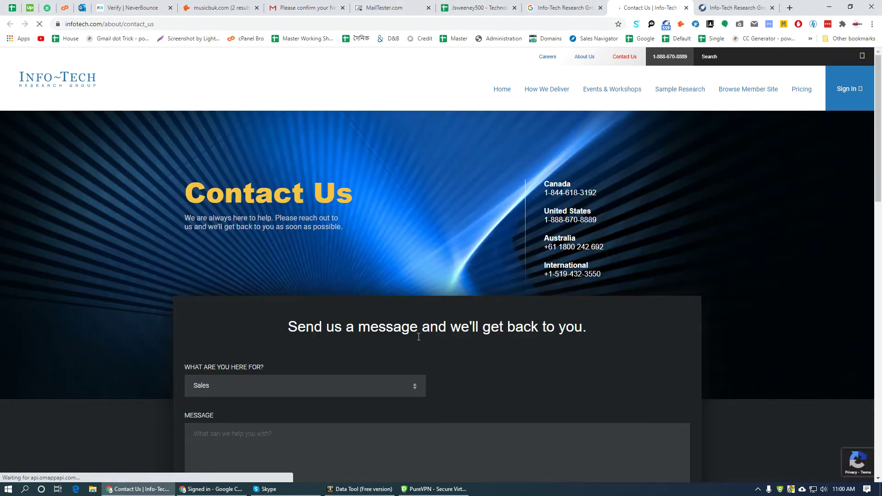
{"action": "scroll", "coordinate": [236, 401], "scroll_direction": "down", "scroll_amount": 18}
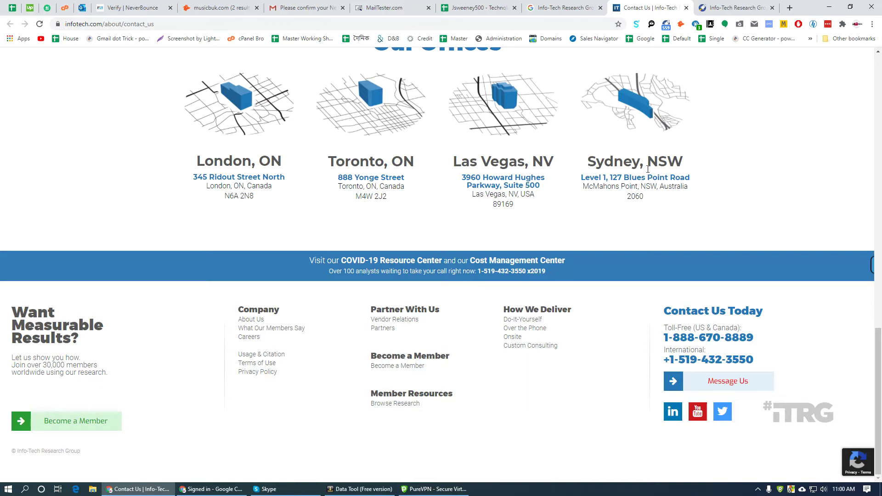
{"action": "key", "text": "ctrl+Tab"}
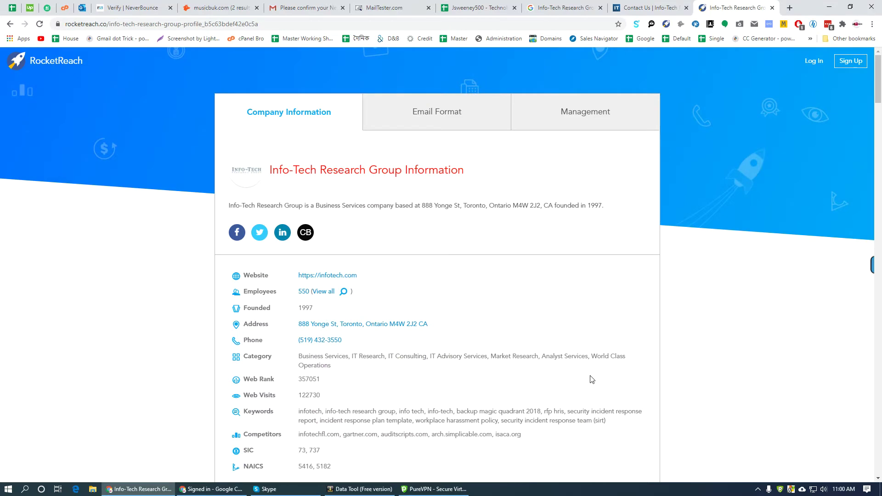
{"action": "scroll", "coordinate": [432, 377], "scroll_direction": "down", "scroll_amount": 3}
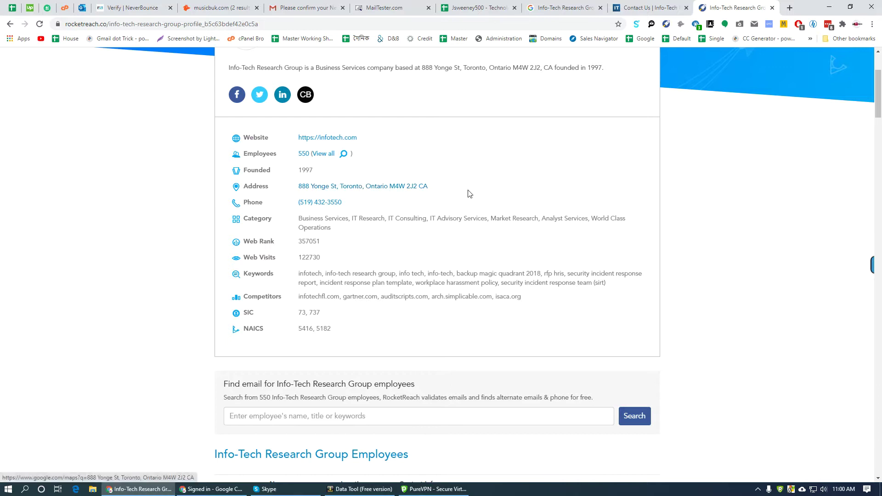
{"action": "scroll", "coordinate": [403, 272], "scroll_direction": "down", "scroll_amount": 7}
{"action": "scroll", "coordinate": [388, 272], "scroll_direction": "up", "scroll_amount": 6}
{"action": "left_click", "coordinate": [446, 3]}
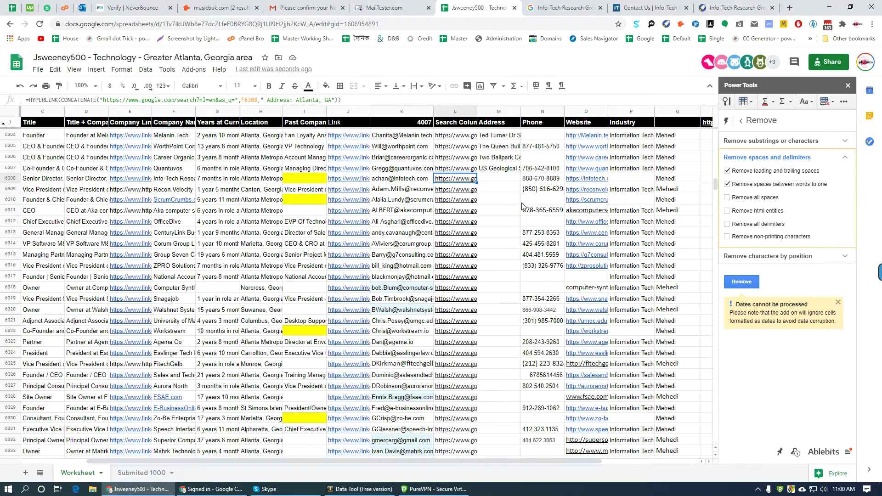
- Open ReconVelocity's address search, close leftover tabs, and open its LinkedIn, website and RocketReach results
{"action": "left_click", "coordinate": [473, 190]}
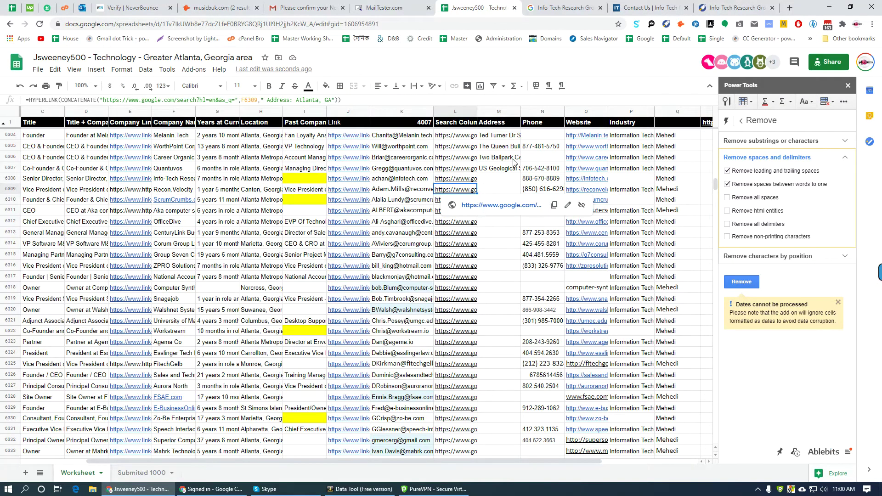
{"action": "left_click", "coordinate": [454, 205]}
{"action": "right_click", "coordinate": [513, 4]}
{"action": "left_click", "coordinate": [556, 119]}
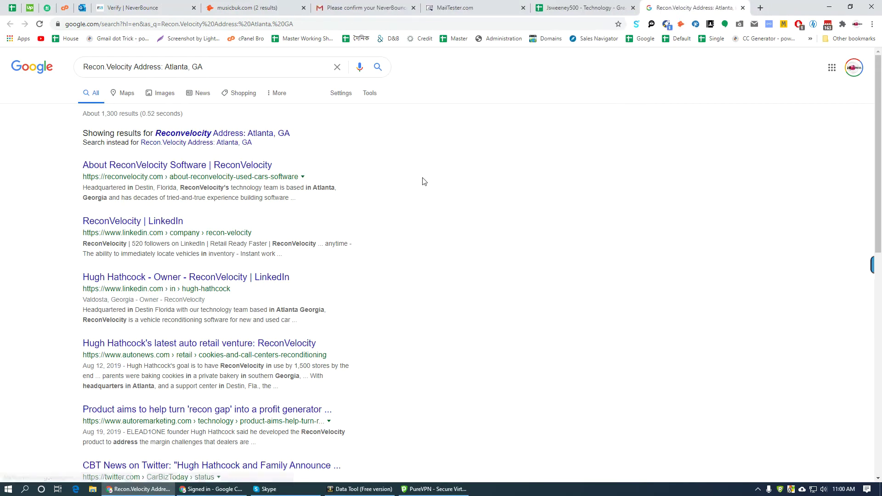
{"action": "middle_click", "coordinate": [163, 221]}
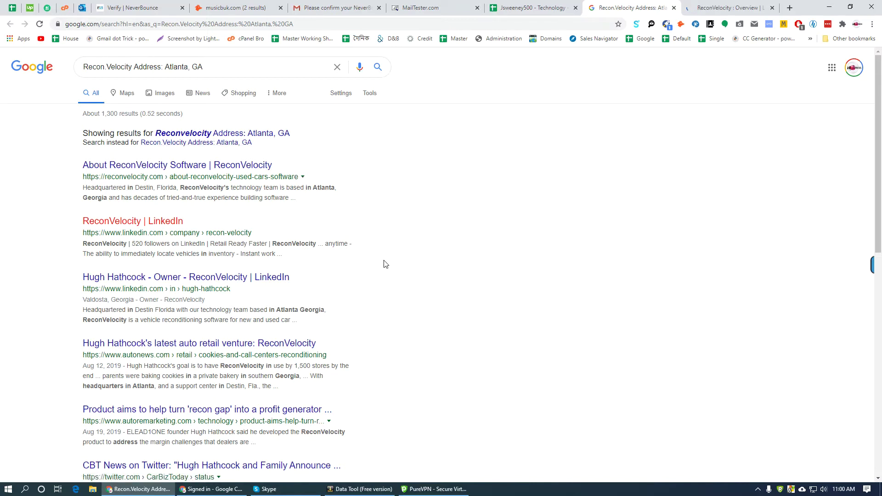
{"action": "middle_click", "coordinate": [267, 166]}
{"action": "scroll", "coordinate": [321, 302], "scroll_direction": "down", "scroll_amount": 5}
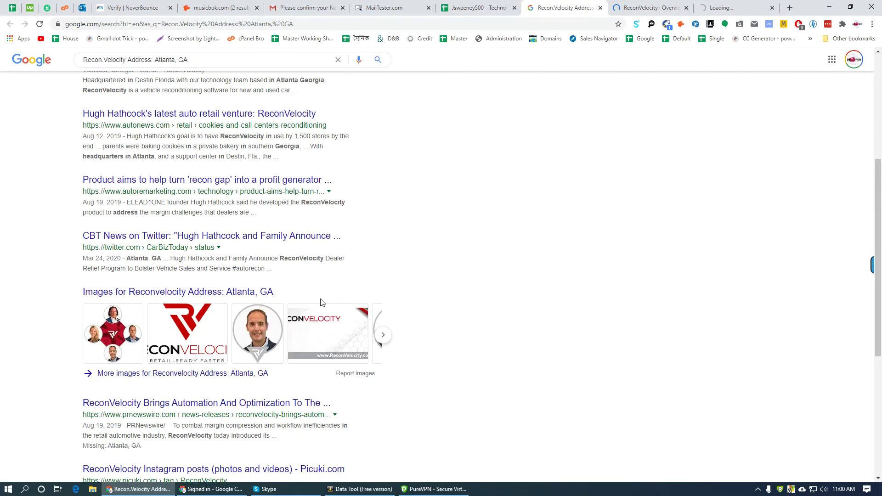
{"action": "scroll", "coordinate": [398, 270], "scroll_direction": "down", "scroll_amount": 6}
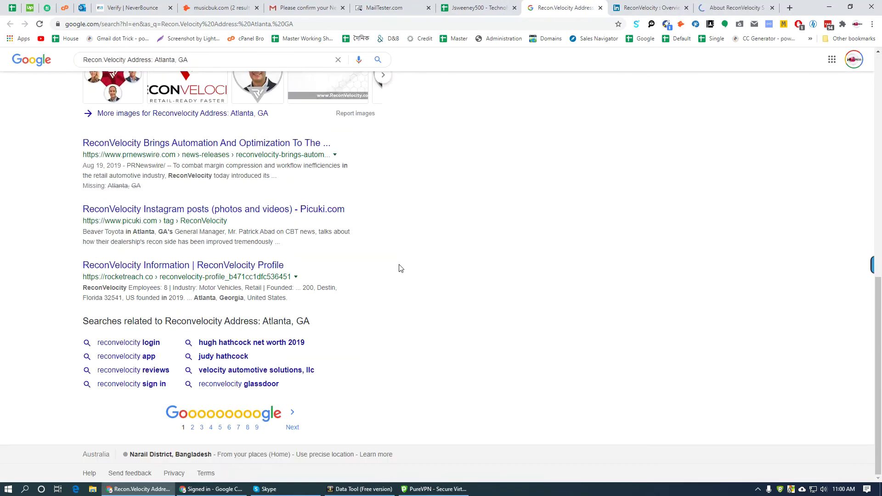
{"action": "middle_click", "coordinate": [154, 269]}
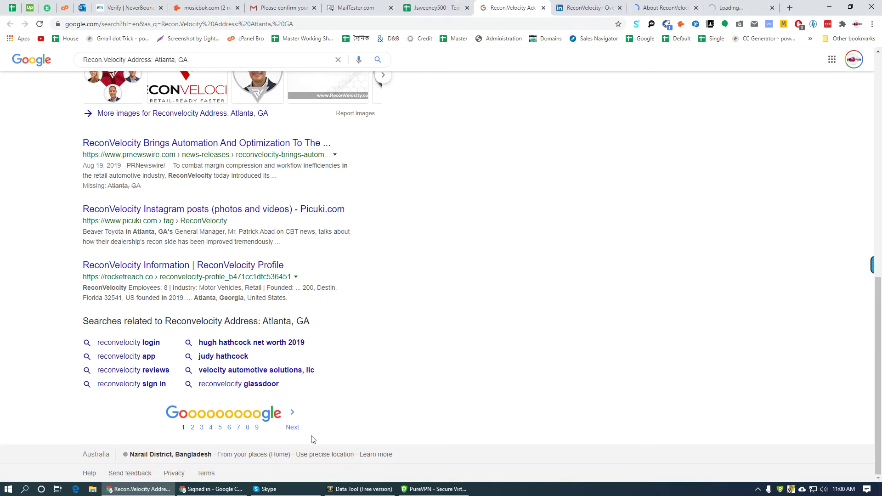
- Check ReconVelocity's LinkedIn About, website about page and RocketReach profile, then return to the sheet
{"action": "key", "text": "ctrl+Tab"}
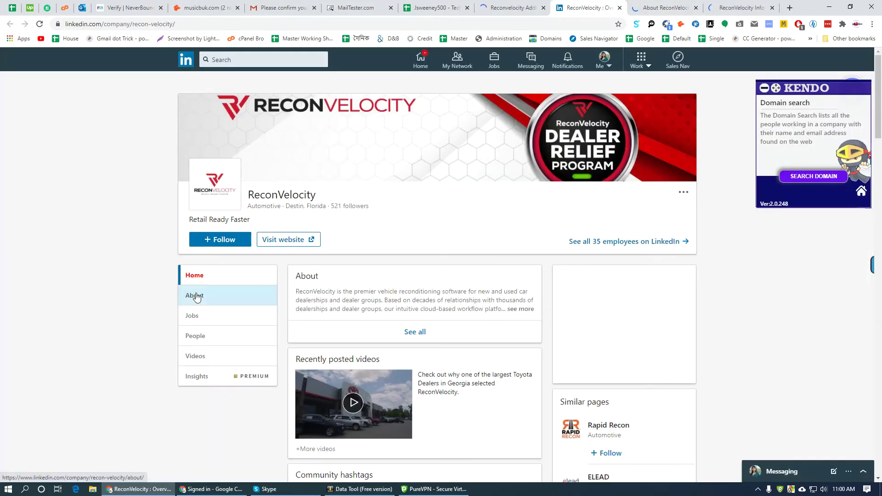
{"action": "scroll", "coordinate": [278, 318], "scroll_direction": "down", "scroll_amount": 6}
{"action": "scroll", "coordinate": [173, 324], "scroll_direction": "up", "scroll_amount": 4}
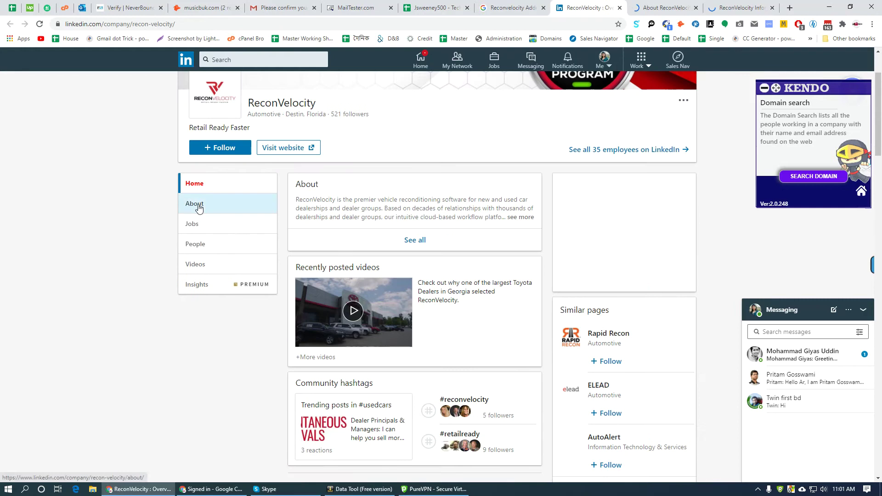
{"action": "left_click", "coordinate": [199, 207]}
{"action": "scroll", "coordinate": [145, 317], "scroll_direction": "down", "scroll_amount": 4}
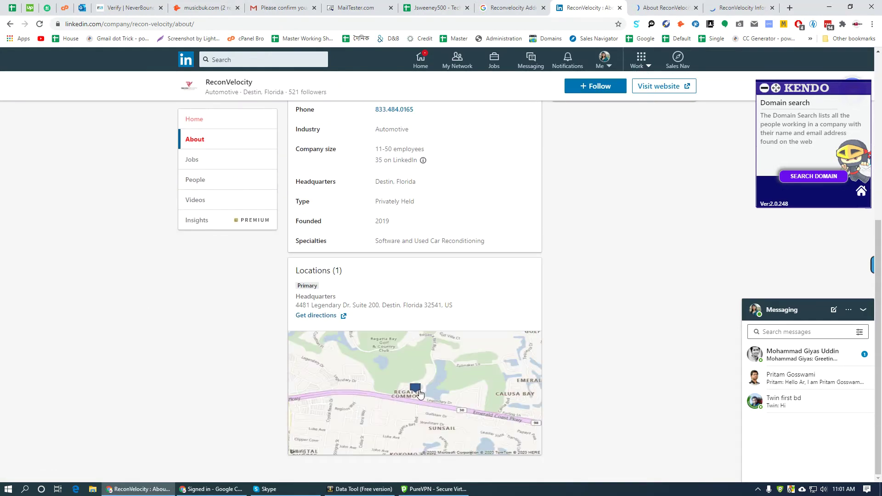
{"action": "key", "text": "ctrl+Tab"}
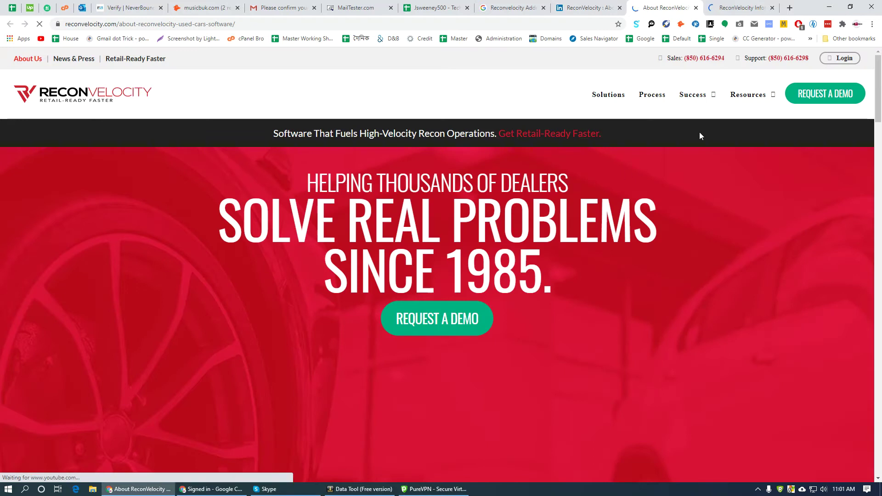
{"action": "scroll", "coordinate": [699, 132], "scroll_direction": "down", "scroll_amount": 20}
{"action": "scroll", "coordinate": [276, 301], "scroll_direction": "down", "scroll_amount": 15}
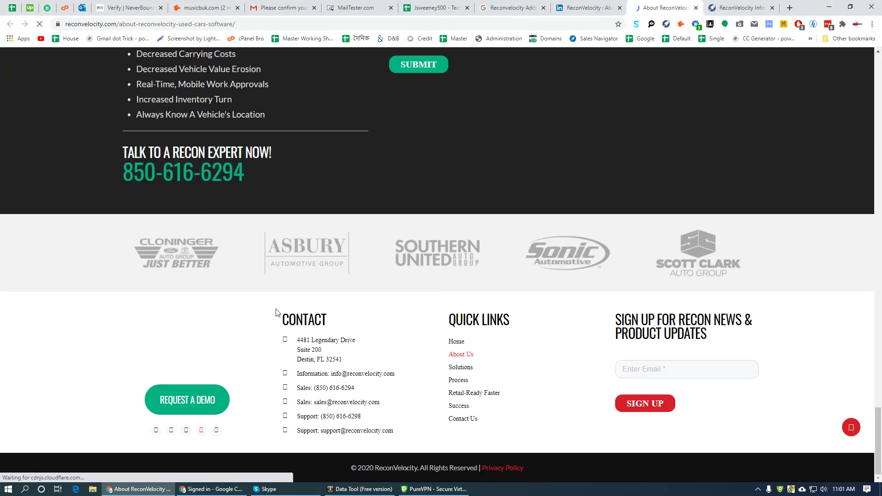
{"action": "left_click", "coordinate": [741, 7]}
{"action": "left_click", "coordinate": [439, 8]}
{"action": "left_click", "coordinate": [491, 204]}
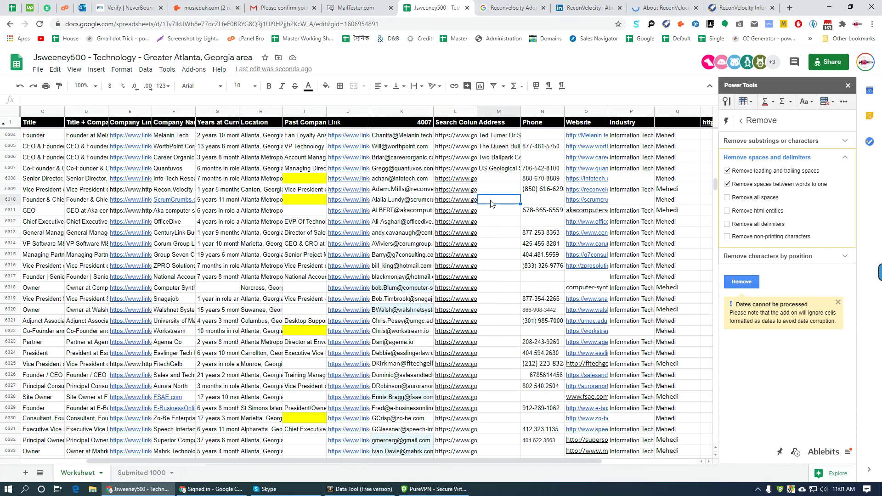
- Open the ScrumCrumbs search from L6310, close old tabs, and look over the Scrum Crumbs website
{"action": "left_click", "coordinate": [465, 204]}
{"action": "left_click", "coordinate": [482, 212]}
{"action": "right_click", "coordinate": [490, 4]}
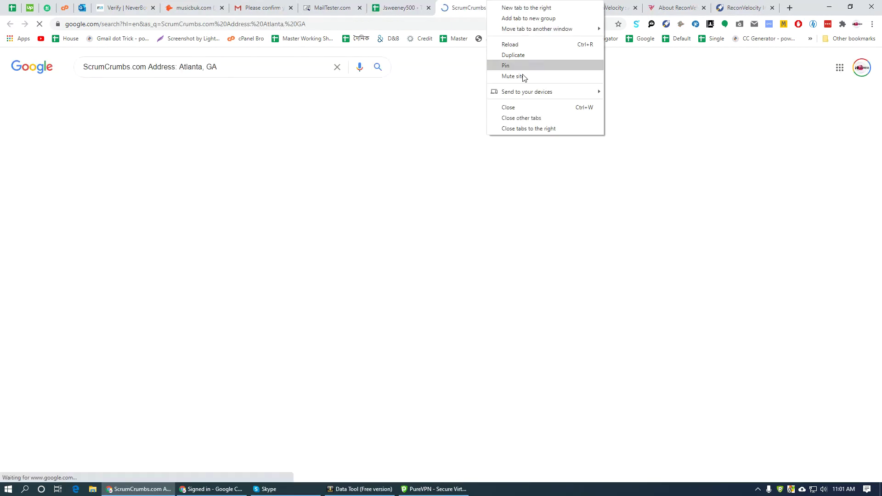
{"action": "left_click", "coordinate": [526, 129]}
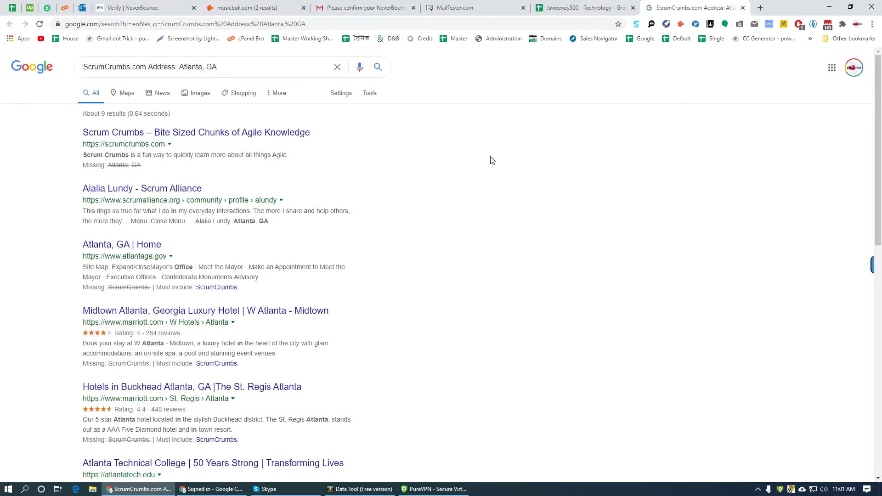
{"action": "middle_click", "coordinate": [202, 134]}
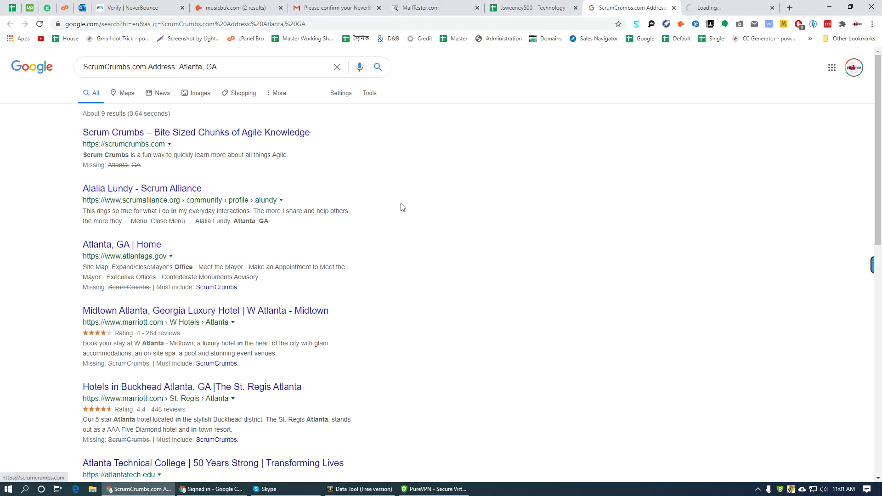
{"action": "scroll", "coordinate": [426, 370], "scroll_direction": "down", "scroll_amount": 7}
{"action": "scroll", "coordinate": [420, 373], "scroll_direction": "down", "scroll_amount": 4}
{"action": "scroll", "coordinate": [393, 361], "scroll_direction": "up", "scroll_amount": 15}
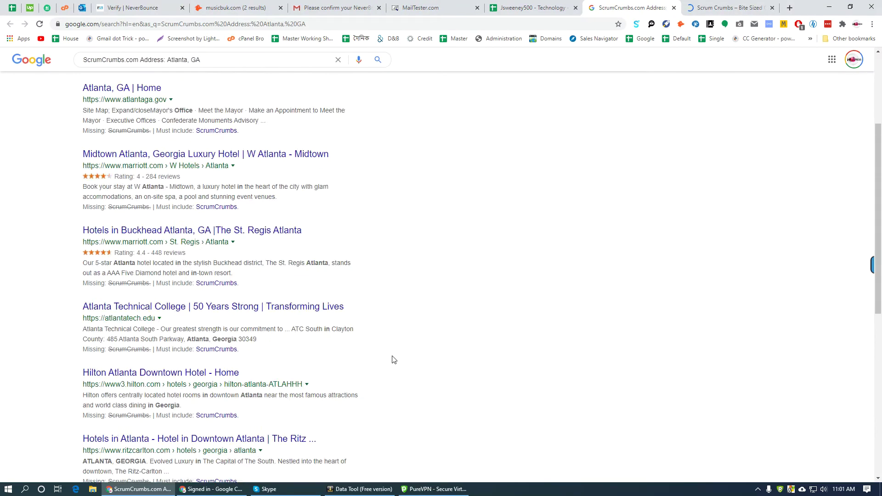
{"action": "key", "text": "ctrl+Tab"}
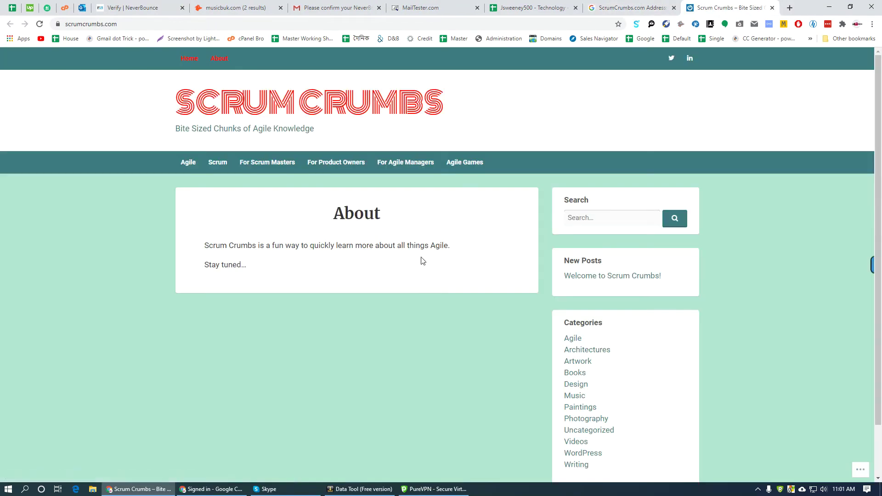
{"action": "scroll", "coordinate": [374, 344], "scroll_direction": "down", "scroll_amount": 1}
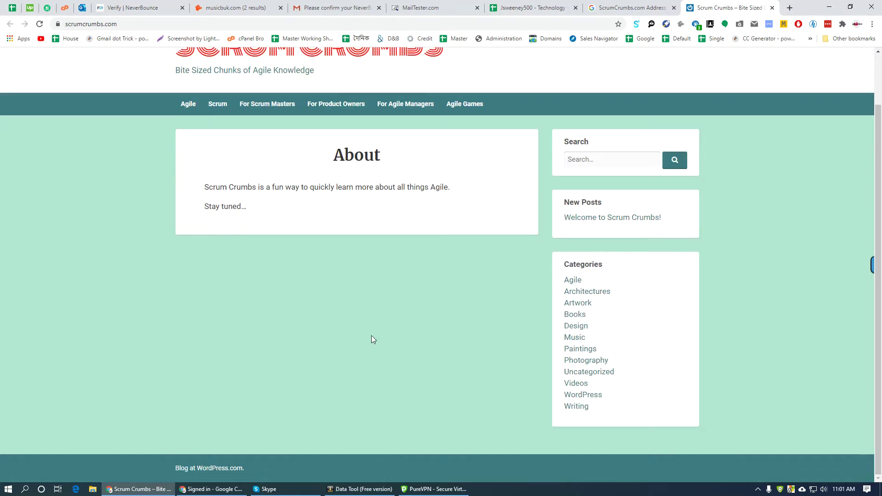
{"action": "scroll", "coordinate": [371, 336], "scroll_direction": "up", "scroll_amount": 2}
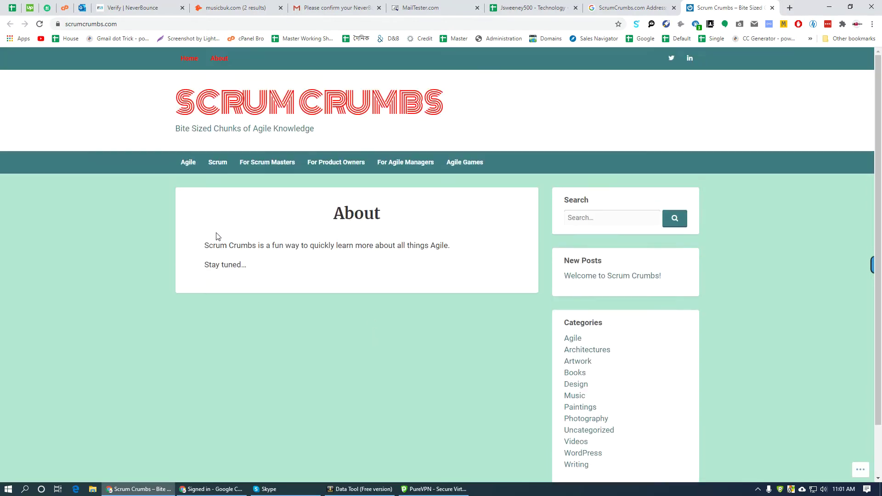
- Check the owner's LinkedIn profile and the Scrum Crumbs LinkedIn company page, then return to the sheet
{"action": "left_click", "coordinate": [690, 58]}
{"action": "scroll", "coordinate": [321, 284], "scroll_direction": "down", "scroll_amount": 1}
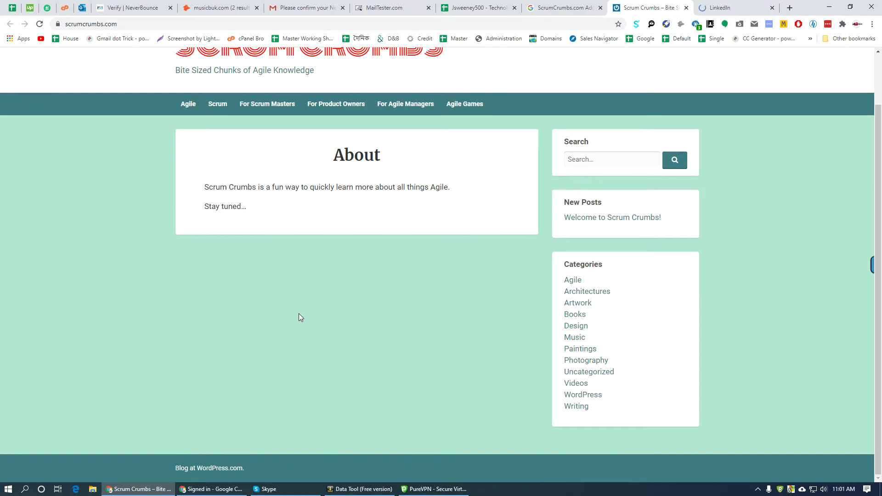
{"action": "scroll", "coordinate": [298, 313], "scroll_direction": "up", "scroll_amount": 2}
{"action": "left_click", "coordinate": [735, 7]}
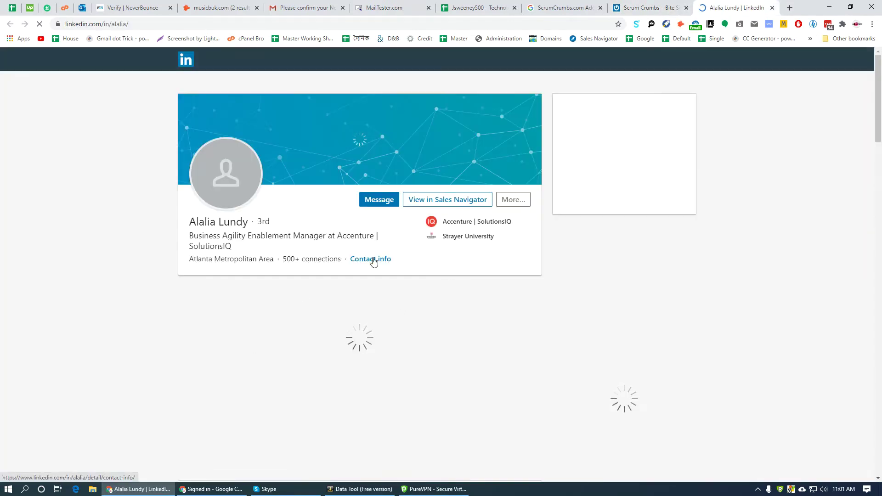
{"action": "scroll", "coordinate": [170, 351], "scroll_direction": "down", "scroll_amount": 5}
{"action": "left_click", "coordinate": [280, 153]}
{"action": "scroll", "coordinate": [167, 384], "scroll_direction": "down", "scroll_amount": 7}
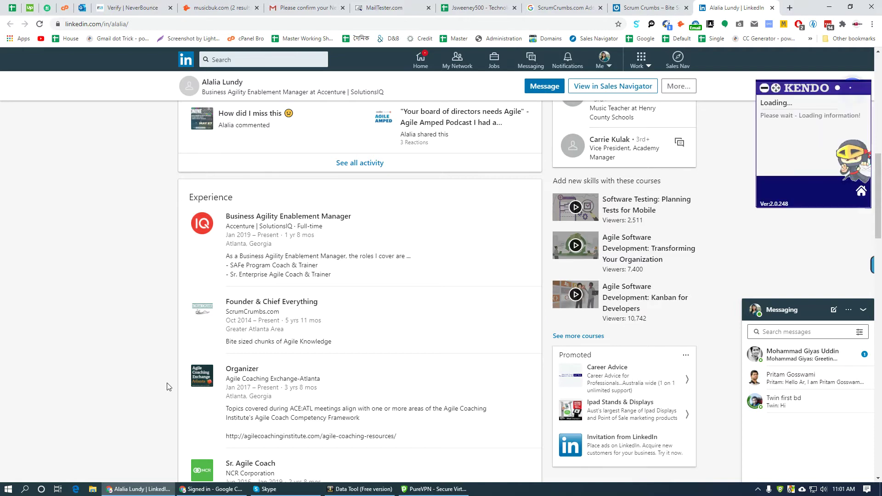
{"action": "left_click", "coordinate": [248, 314]}
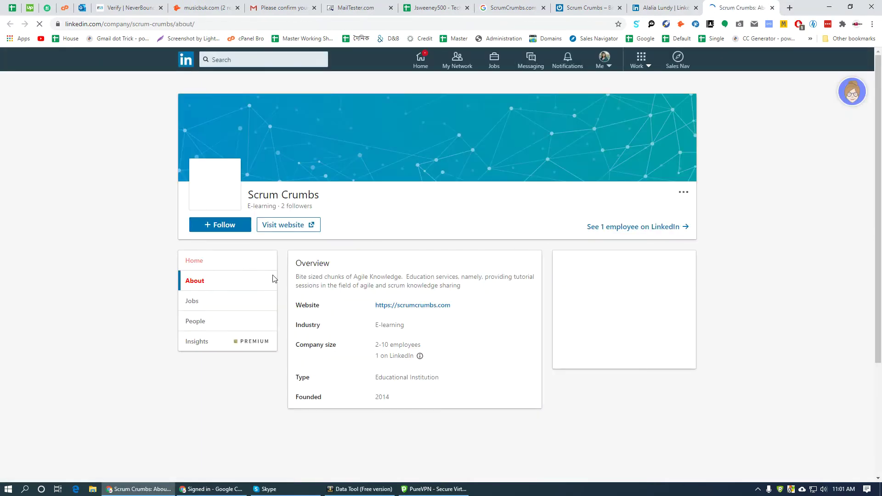
{"action": "scroll", "coordinate": [165, 333], "scroll_direction": "down", "scroll_amount": 3}
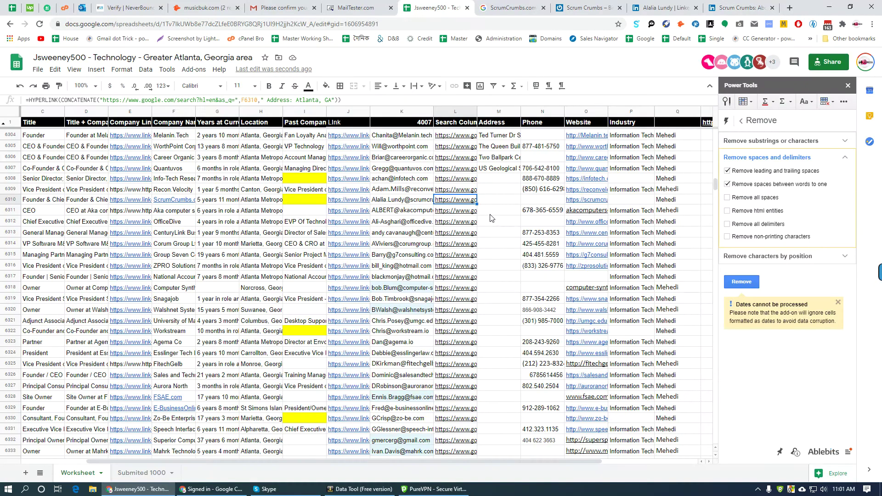
{"action": "left_click", "coordinate": [469, 213]}
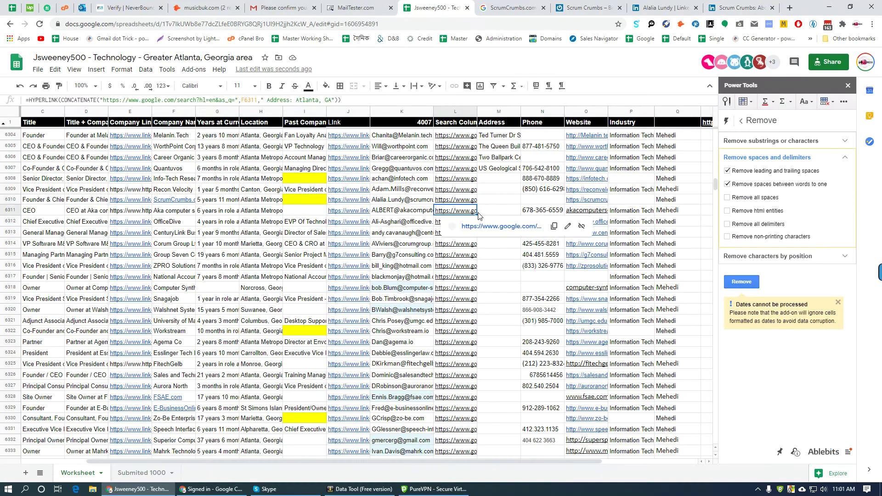
- Copy Aka Computer Solutions' Douglasville, GA address from Google Search into M6311
{"action": "left_click", "coordinate": [492, 228]}
{"action": "right_click", "coordinate": [481, 5]}
{"action": "left_click", "coordinate": [530, 128]}
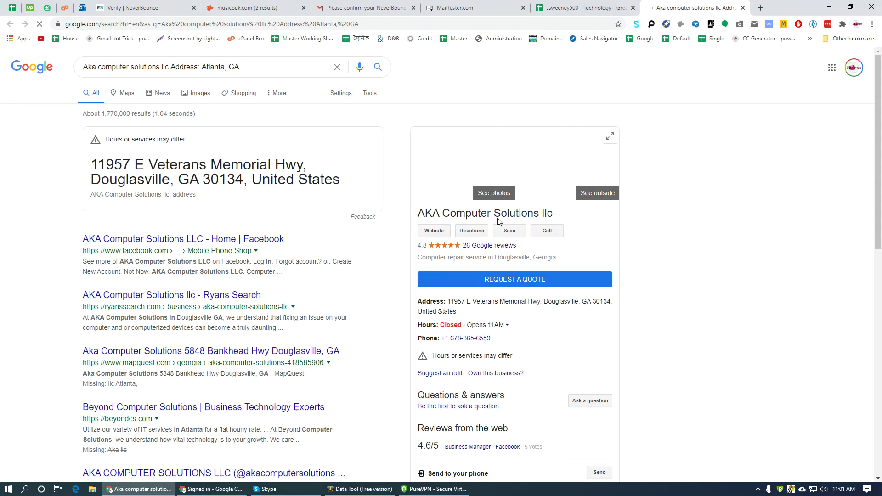
{"action": "triple_click", "coordinate": [539, 302]}
{"action": "key", "text": "ctrl+c"}
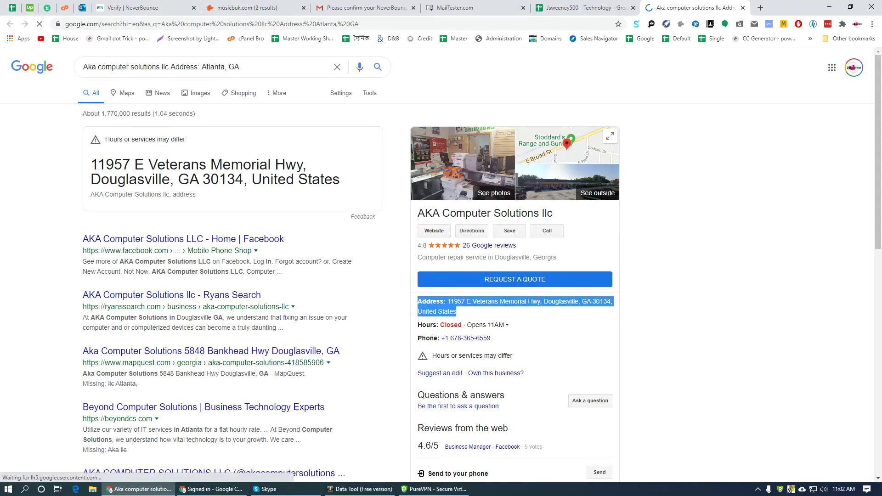
{"action": "key", "text": "ctrl+shift+Tab"}
{"action": "left_click", "coordinate": [510, 214]}
{"action": "key", "text": "ctrl+v"}
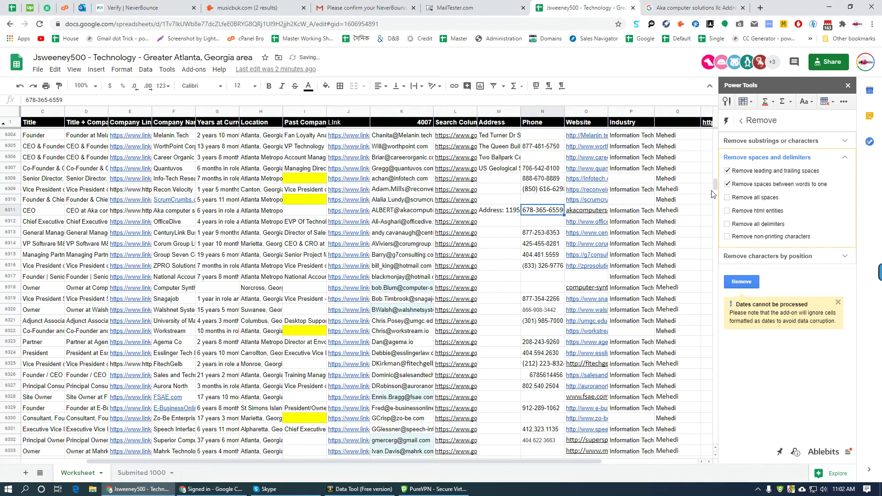
{"action": "key", "text": "ctrl+Tab"}
{"action": "key", "text": "ctrl+shift+Tab"}
- Check OfficeDive's address search from L6312, find nothing usable, and move to the next lead
{"action": "left_click", "coordinate": [493, 227]}
{"action": "left_click", "coordinate": [455, 210]}
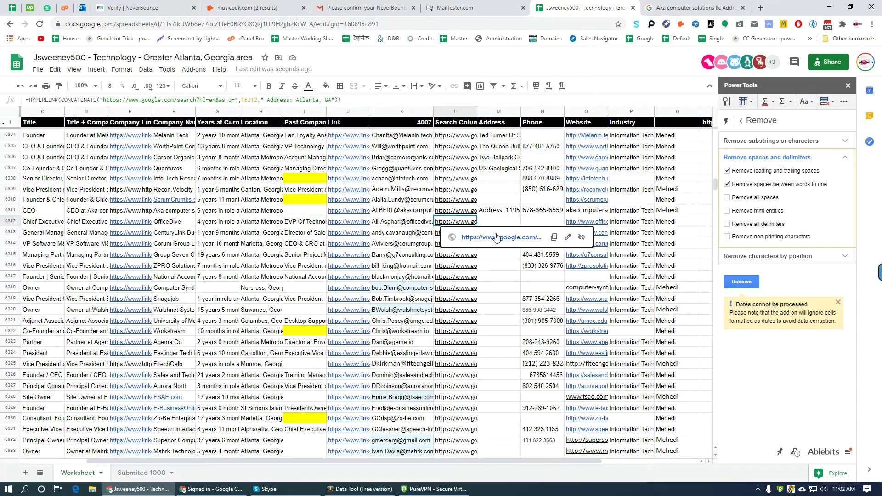
{"action": "left_click", "coordinate": [459, 230]}
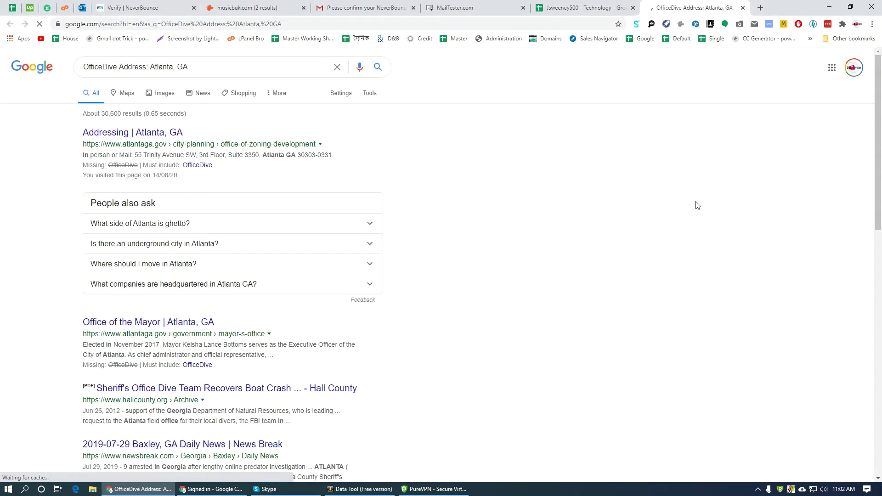
{"action": "scroll", "coordinate": [483, 307], "scroll_direction": "down", "scroll_amount": 6}
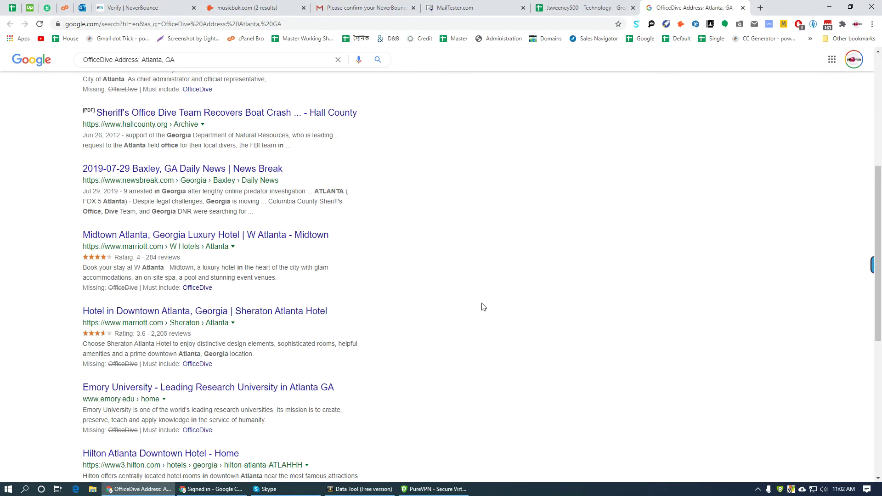
{"action": "scroll", "coordinate": [443, 346], "scroll_direction": "down", "scroll_amount": 7}
{"action": "scroll", "coordinate": [441, 352], "scroll_direction": "up", "scroll_amount": 13}
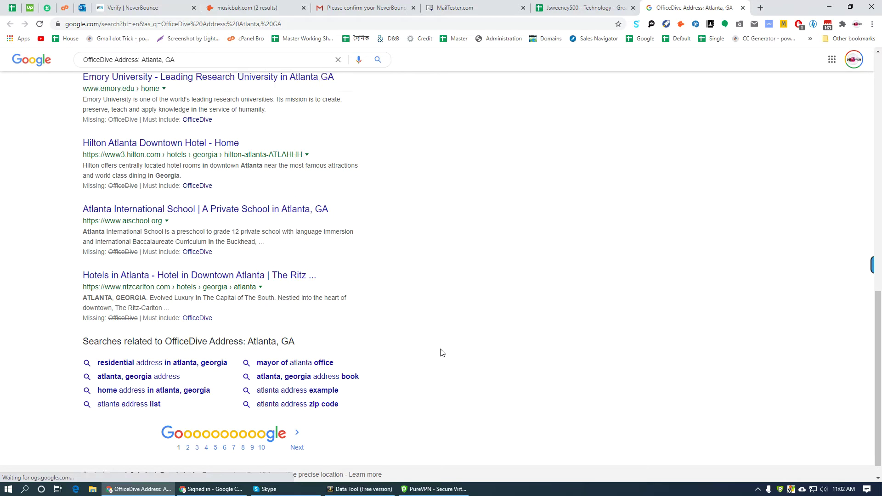
{"action": "left_click", "coordinate": [639, 8]}
{"action": "key", "text": "Down"}
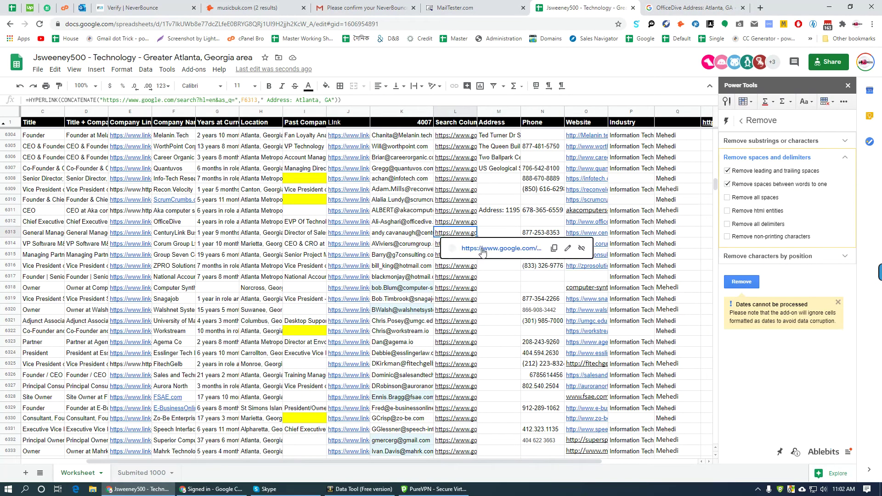
- Open CenturyLink's Google search, close the OfficeDive tab, and open the CenturyLink Australia contact result
{"action": "left_click", "coordinate": [479, 248]}
{"action": "middle_click", "coordinate": [723, 6]}
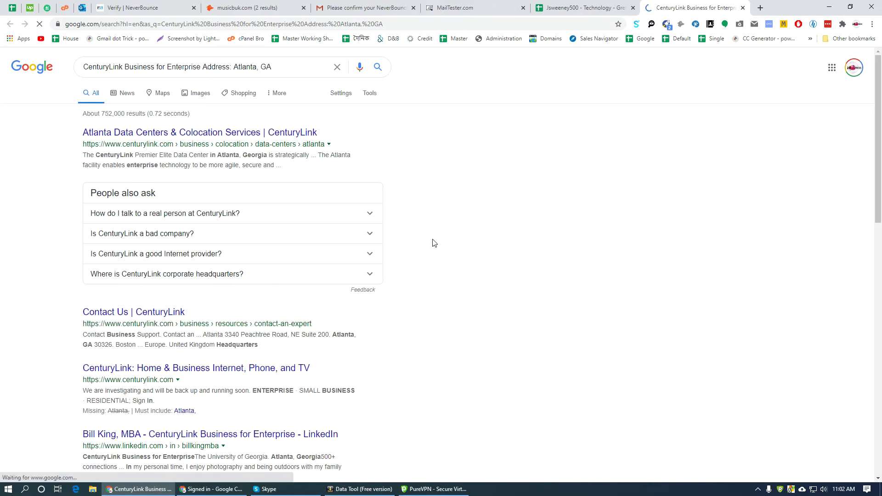
{"action": "scroll", "coordinate": [362, 280], "scroll_direction": "down", "scroll_amount": 5}
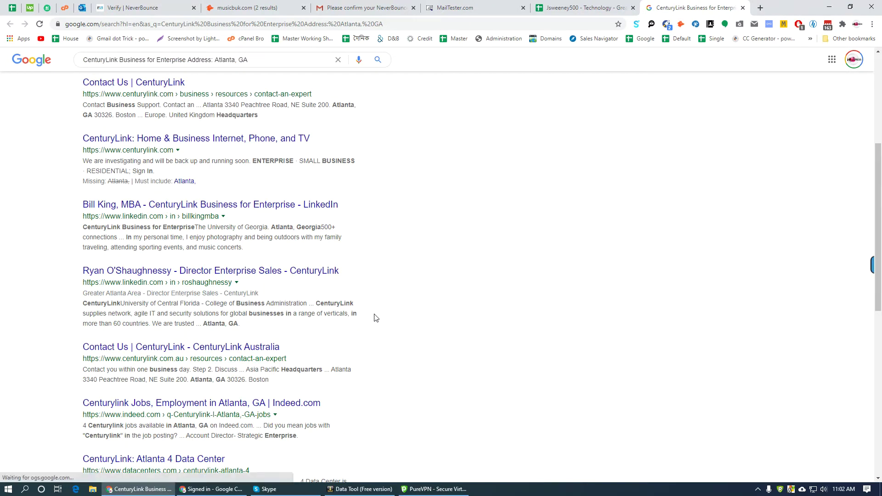
{"action": "middle_click", "coordinate": [184, 348]}
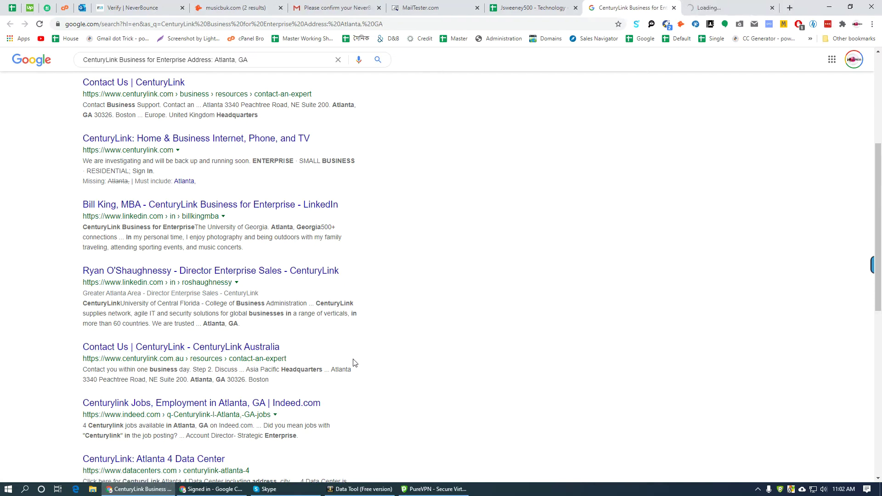
{"action": "scroll", "coordinate": [355, 362], "scroll_direction": "down", "scroll_amount": 6}
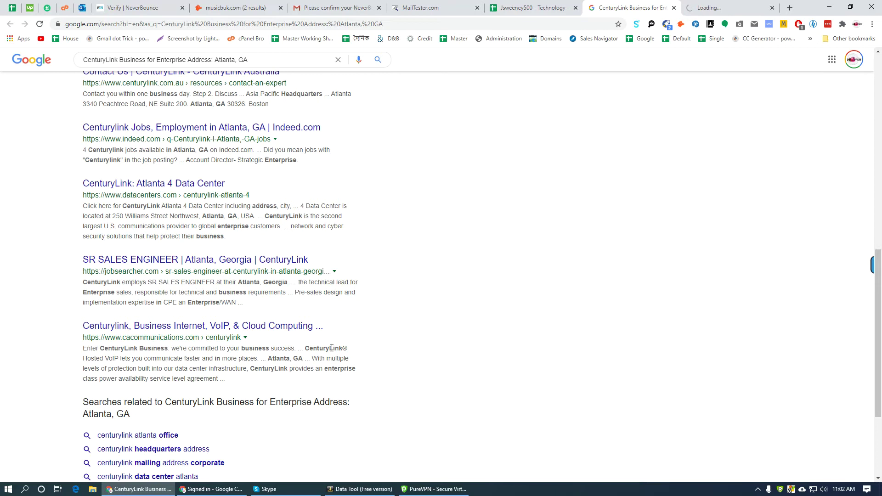
{"action": "scroll", "coordinate": [331, 348], "scroll_direction": "down", "scroll_amount": 3}
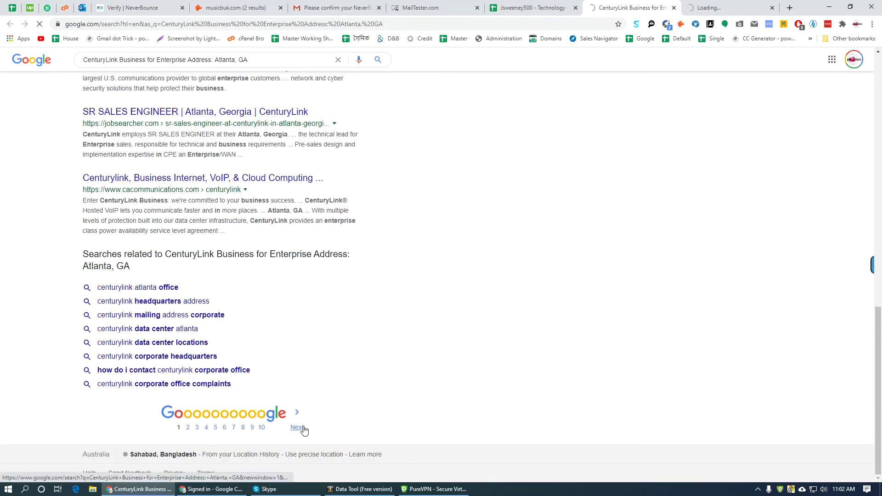
- Open the Yellow Pages listing from results page 2, which shows Forbidden, and disconnect PureVPN
{"action": "left_click", "coordinate": [298, 425]}
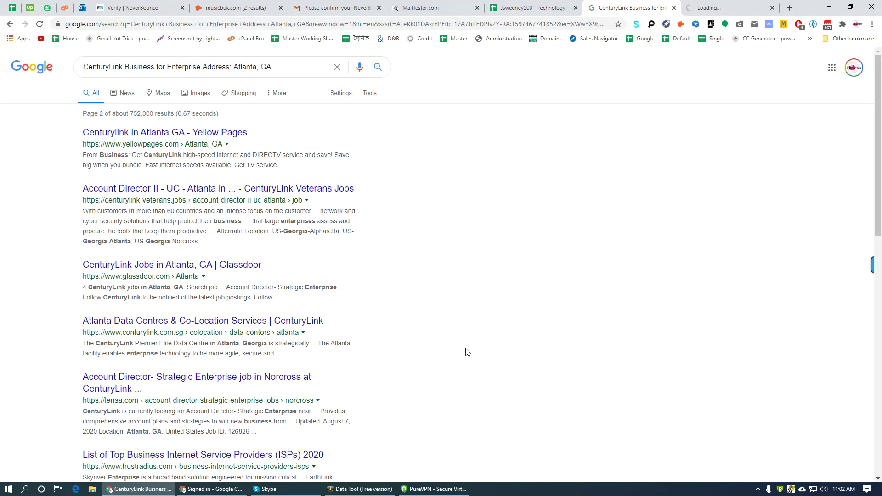
{"action": "left_click", "coordinate": [251, 188], "text": "ctrl"}
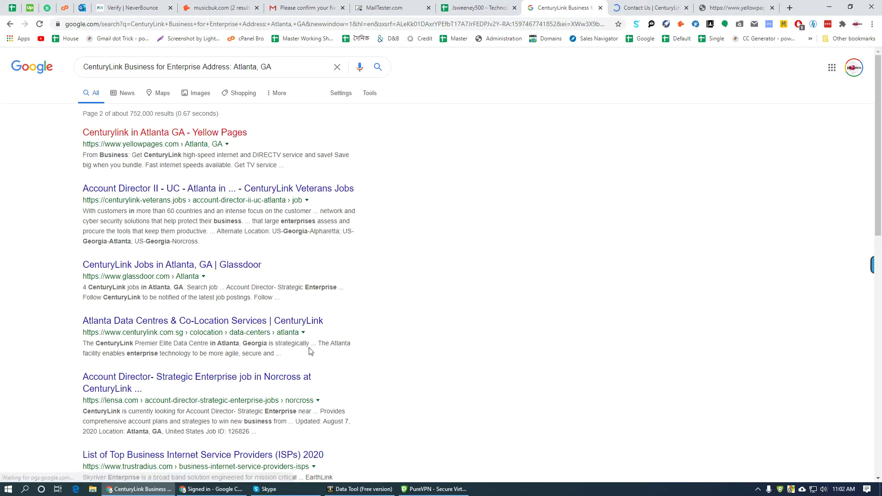
{"action": "left_click", "coordinate": [630, 6]}
{"action": "left_click", "coordinate": [735, 8]}
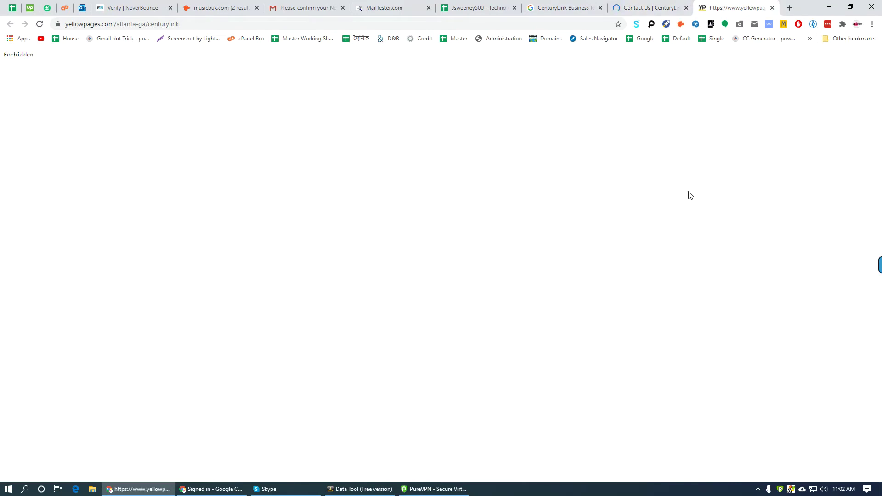
{"action": "left_click", "coordinate": [780, 489]}
{"action": "left_click", "coordinate": [489, 329]}
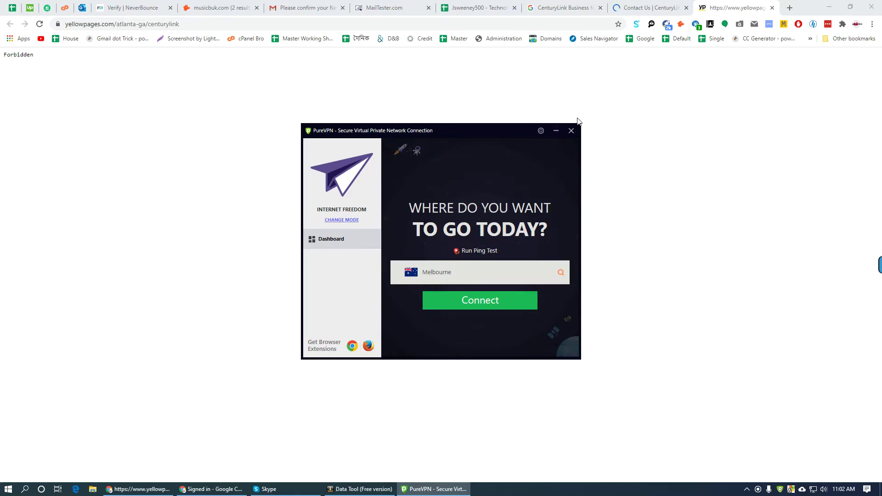
- Hide PureVPN to the tray and reload the Yellow Pages tab so its Atlanta listings appear
{"action": "left_click", "coordinate": [561, 131]}
{"action": "left_click", "coordinate": [40, 25]}
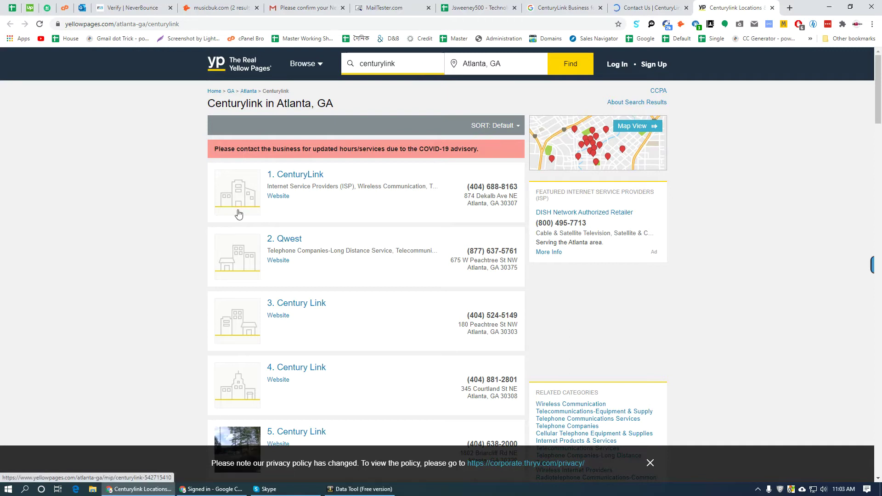
{"action": "left_click", "coordinate": [302, 177]}
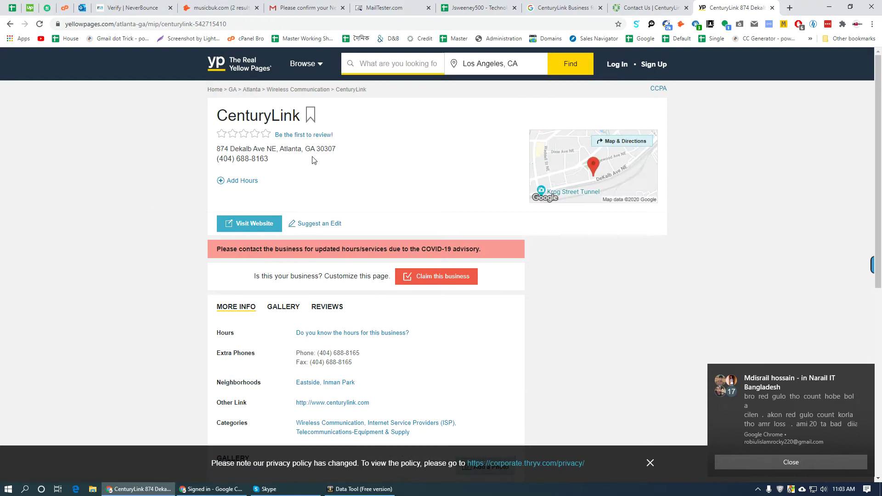
{"action": "triple_click", "coordinate": [276, 148]}
{"action": "key", "text": "ctrl+c"}
{"action": "left_click", "coordinate": [473, 8]}
{"action": "left_click", "coordinate": [498, 232]}
{"action": "key", "text": "ctrl+v"}
{"action": "left_click", "coordinate": [542, 233]}
{"action": "left_click", "coordinate": [728, 8]}
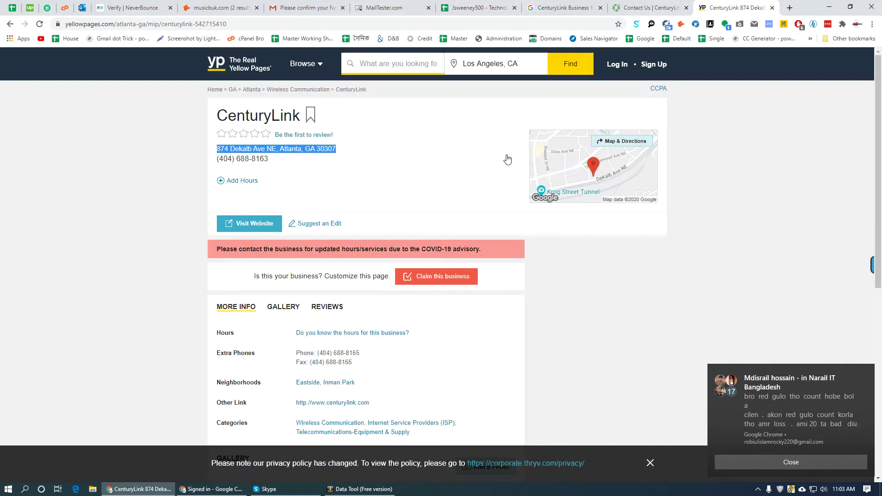
{"action": "triple_click", "coordinate": [278, 160]}
{"action": "left_click", "coordinate": [473, 8]}
{"action": "left_click", "coordinate": [511, 246]}
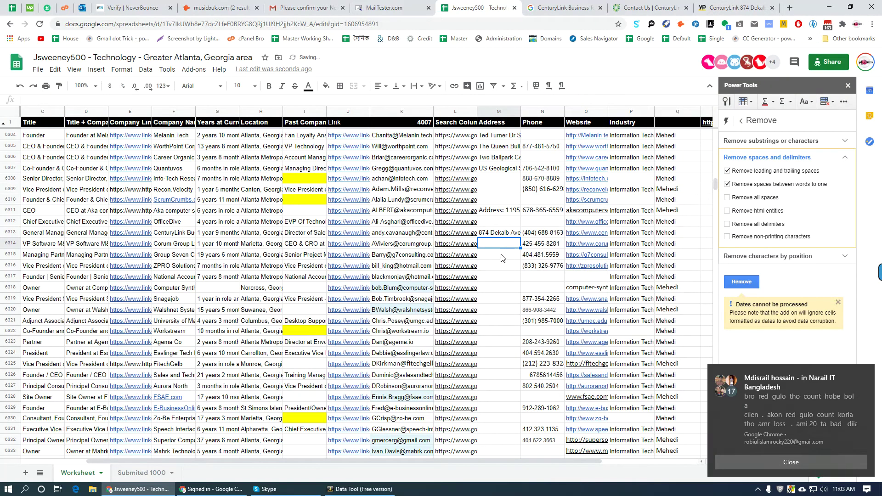
- Dismiss the notification, scroll to row 6510, and show the Bytes Back link preview in L6510
{"action": "left_click", "coordinate": [867, 372]}
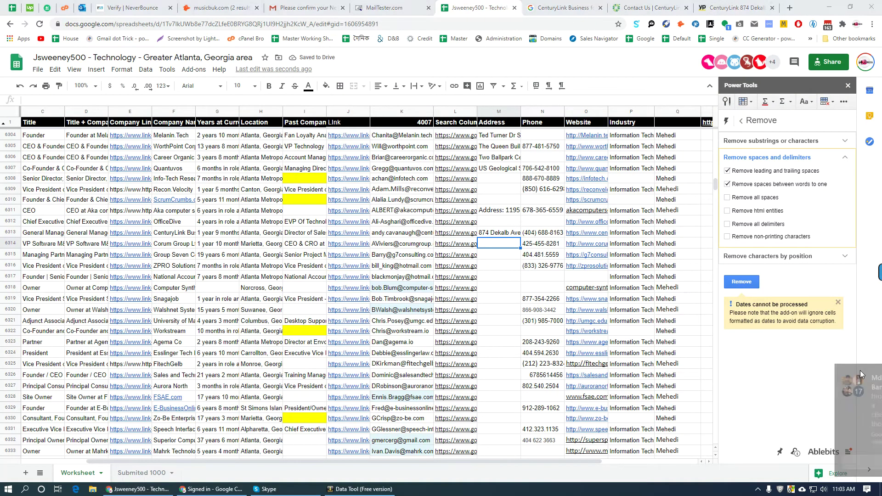
{"action": "left_click", "coordinate": [506, 270]}
{"action": "scroll", "coordinate": [510, 299], "scroll_direction": "down", "scroll_amount": 15}
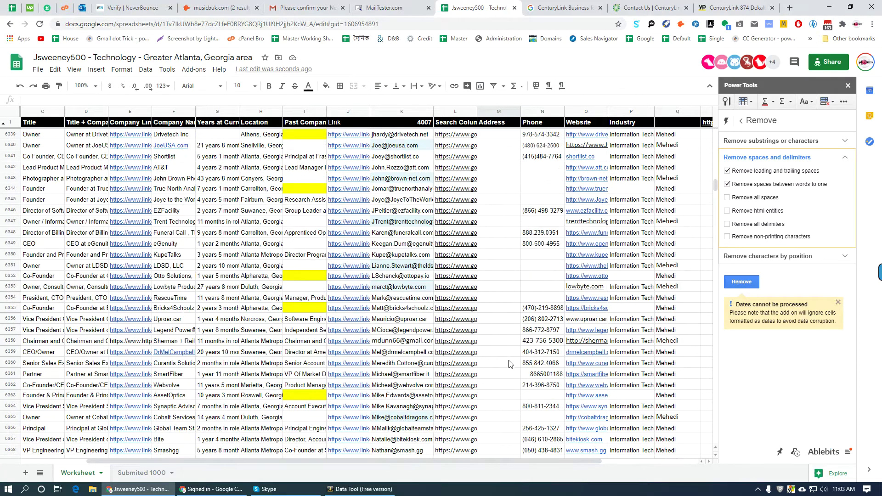
{"action": "scroll", "coordinate": [515, 364], "scroll_direction": "down", "scroll_amount": 12}
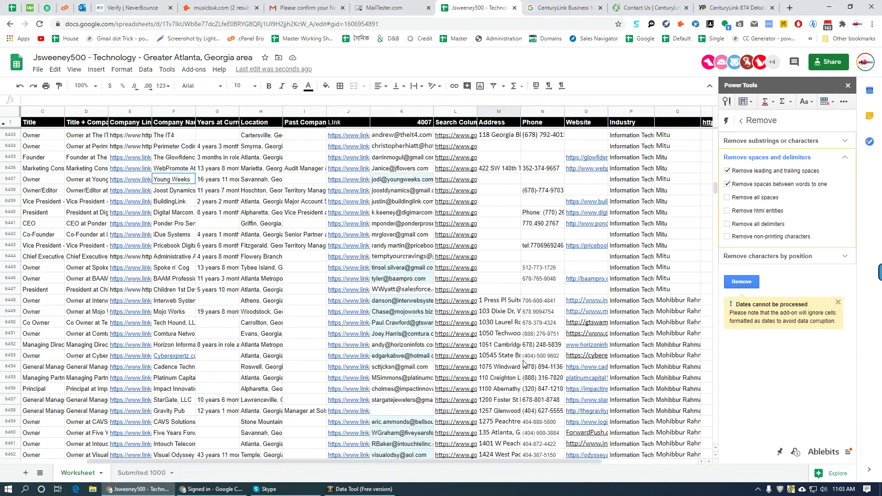
{"action": "scroll", "coordinate": [527, 360], "scroll_direction": "up", "scroll_amount": 3}
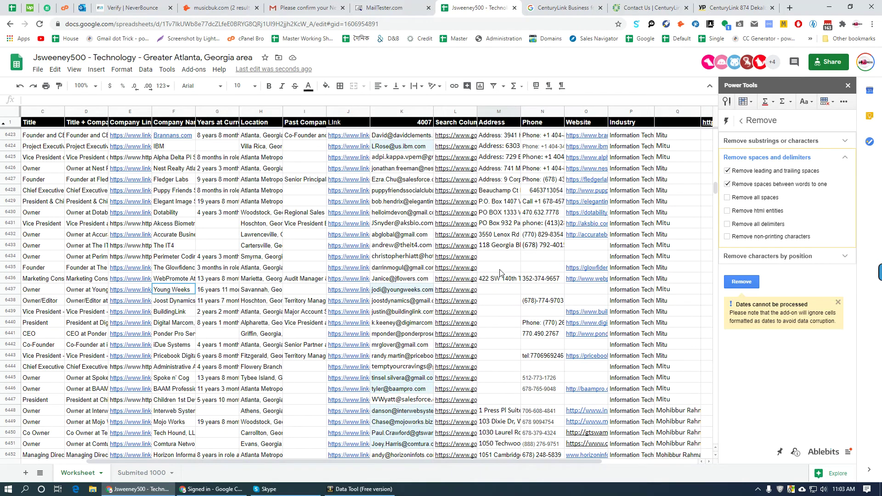
{"action": "scroll", "coordinate": [501, 321], "scroll_direction": "down", "scroll_amount": 17}
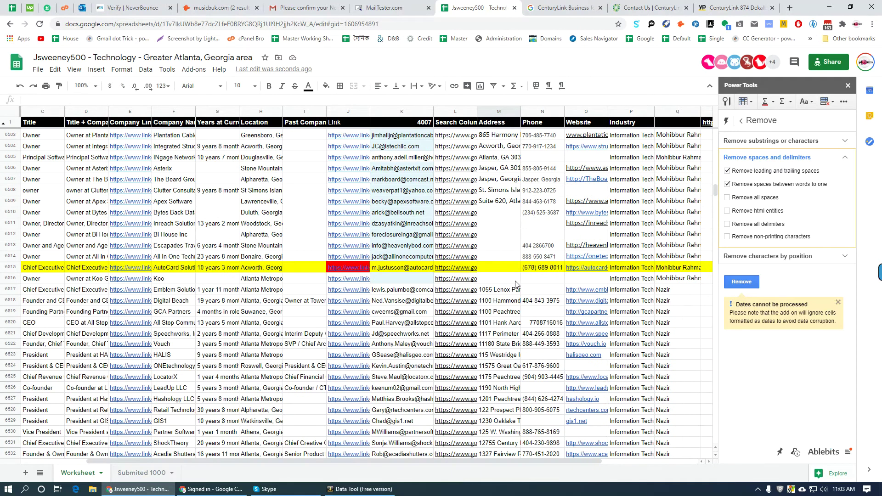
{"action": "left_click", "coordinate": [472, 214]}
{"action": "left_click", "coordinate": [494, 218]}
{"action": "left_click", "coordinate": [472, 213]}
- Open the Bytes Back Data Recovery address search, close tabs to its right, and open its Facebook result
{"action": "left_click", "coordinate": [487, 227]}
{"action": "right_click", "coordinate": [518, 8]}
{"action": "left_click", "coordinate": [548, 128]}
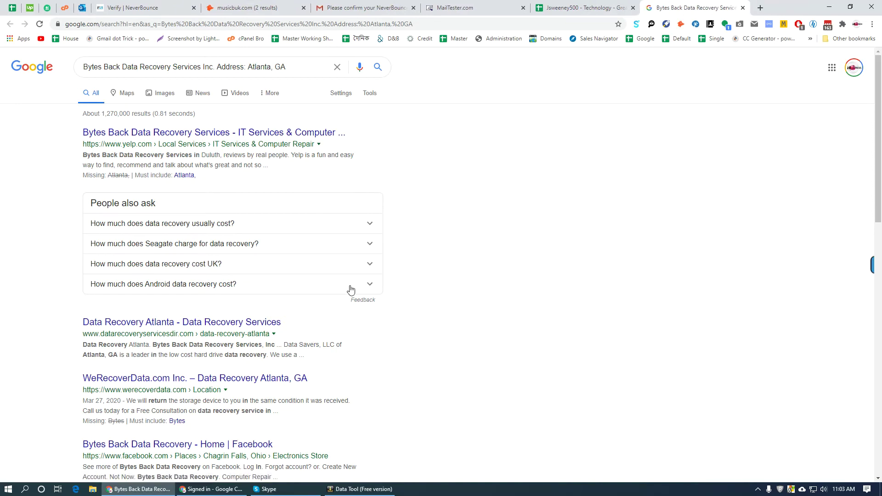
{"action": "middle_click", "coordinate": [178, 445]}
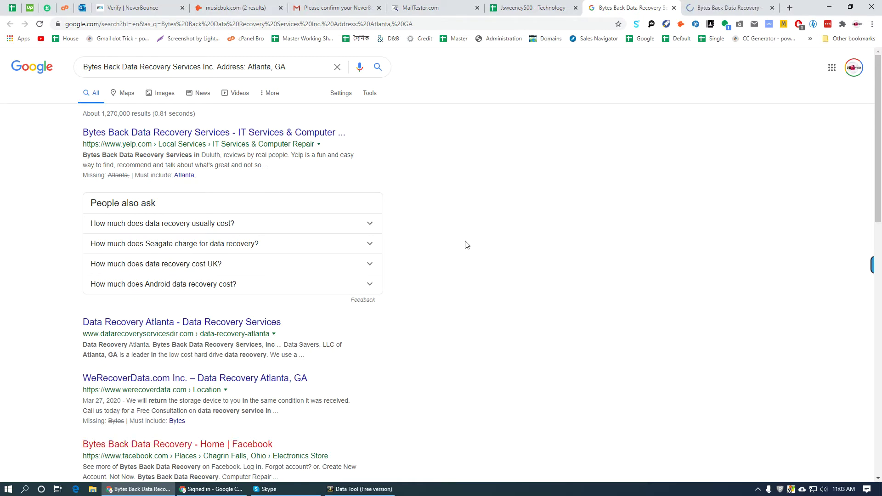
{"action": "scroll", "coordinate": [465, 243], "scroll_direction": "down", "scroll_amount": 7}
{"action": "scroll", "coordinate": [468, 255], "scroll_direction": "down", "scroll_amount": 7}
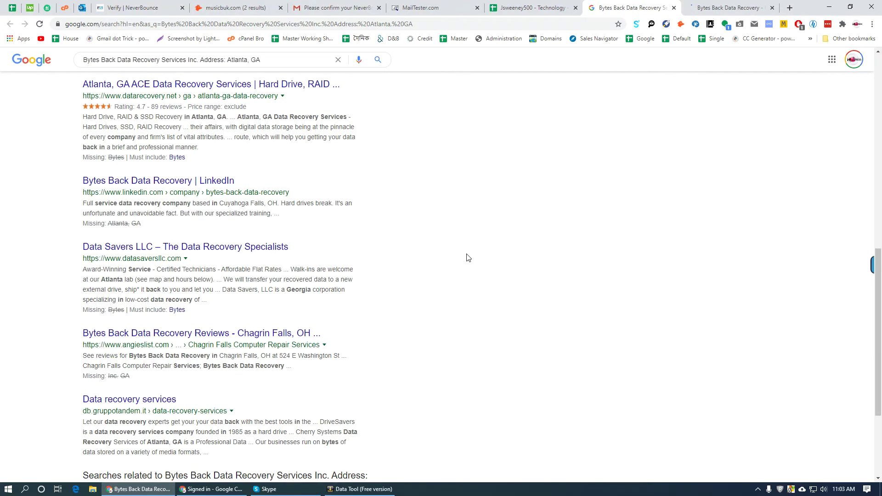
{"action": "scroll", "coordinate": [474, 278], "scroll_direction": "up", "scroll_amount": 5}
{"action": "scroll", "coordinate": [477, 278], "scroll_direction": "up", "scroll_amount": 8}
- Select the Chagrin Falls, OH address and the phone number on the Bytes Back Facebook page
{"action": "left_click", "coordinate": [729, 8]}
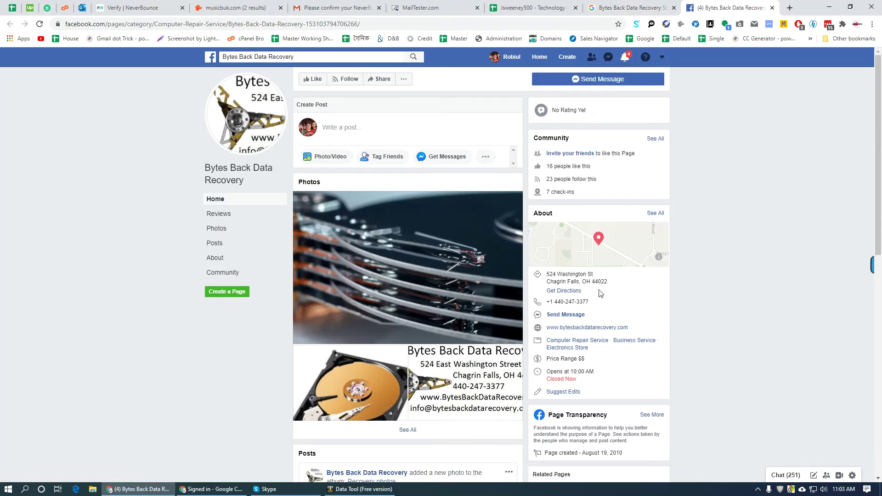
{"action": "left_click_drag", "start_coordinate": [608, 282], "coordinate": [548, 274]}
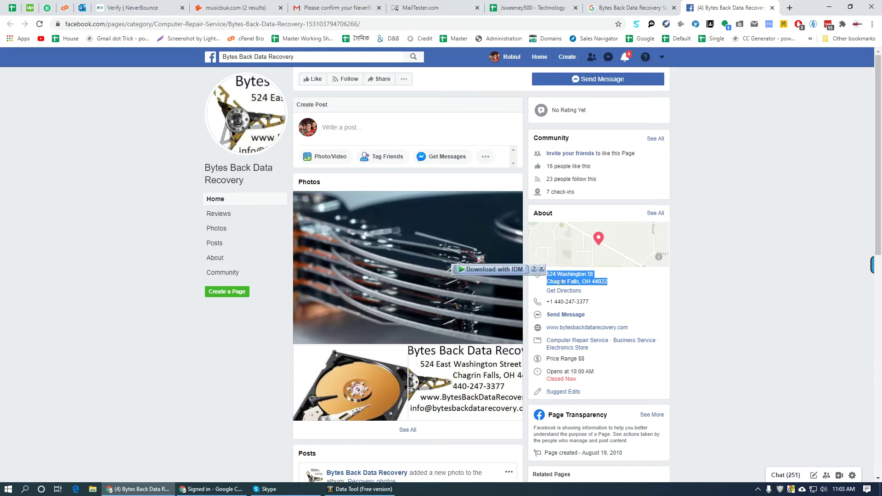
{"action": "left_click", "coordinate": [610, 282]}
{"action": "left_click_drag", "start_coordinate": [610, 282], "coordinate": [556, 274]}
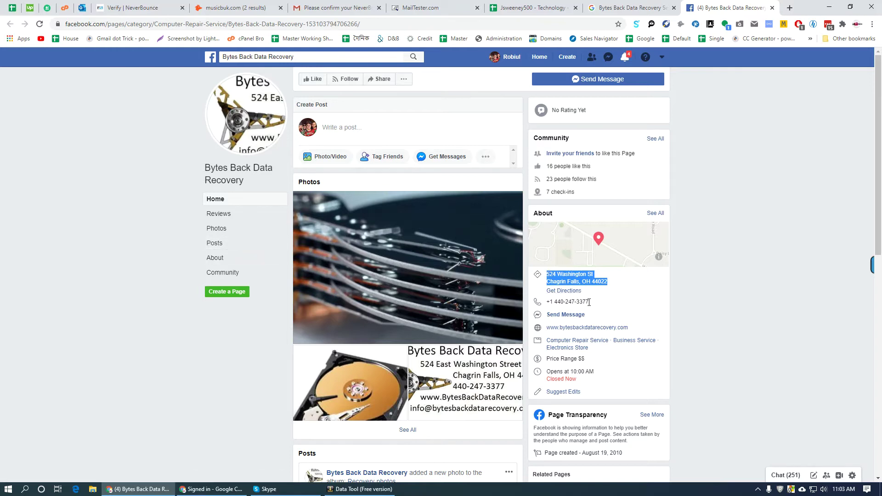
{"action": "left_click_drag", "start_coordinate": [590, 302], "coordinate": [559, 303]}
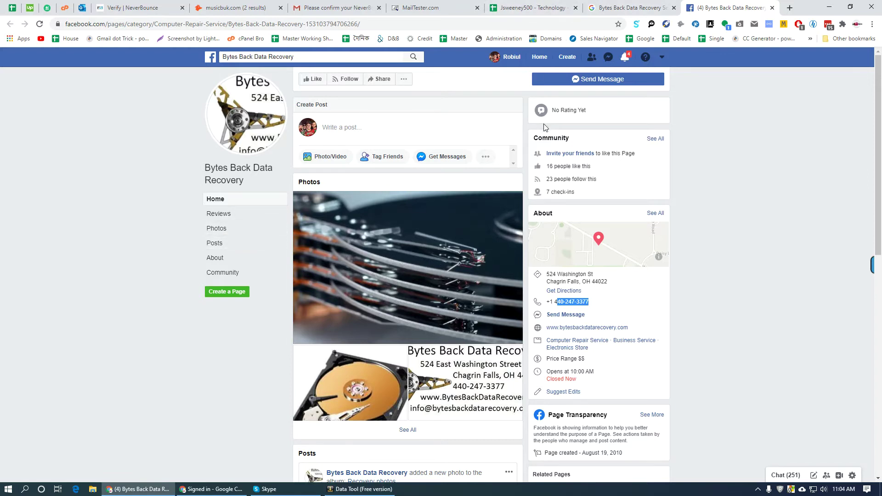
- Return to the sheet and open the InReach Solutions search link in L6511
{"action": "key", "text": "ctrl+shift+Tab"}
{"action": "key", "text": "ctrl+shift+Tab"}
{"action": "key", "text": "Down"}
{"action": "key", "text": "alt+Return"}
- Close extra tabs, review InReach Solutions' Facebook and ZoomInfo pages, then return to Bi House Inc's row
{"action": "right_click", "coordinate": [577, 6]}
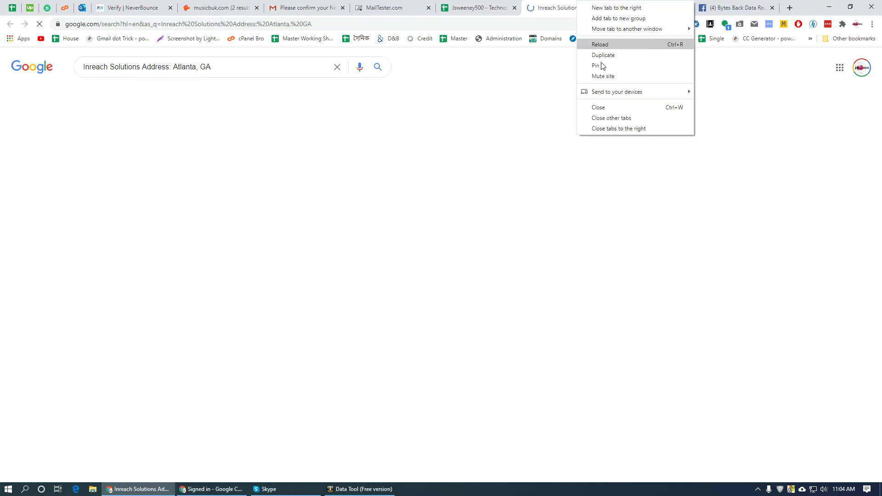
{"action": "left_click", "coordinate": [619, 129]}
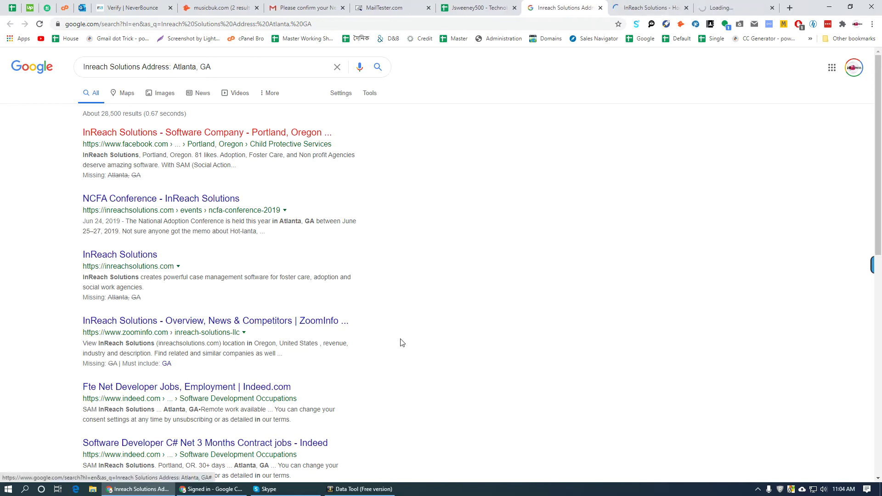
{"action": "scroll", "coordinate": [419, 334], "scroll_direction": "down", "scroll_amount": 5}
{"action": "scroll", "coordinate": [419, 334], "scroll_direction": "down", "scroll_amount": 5}
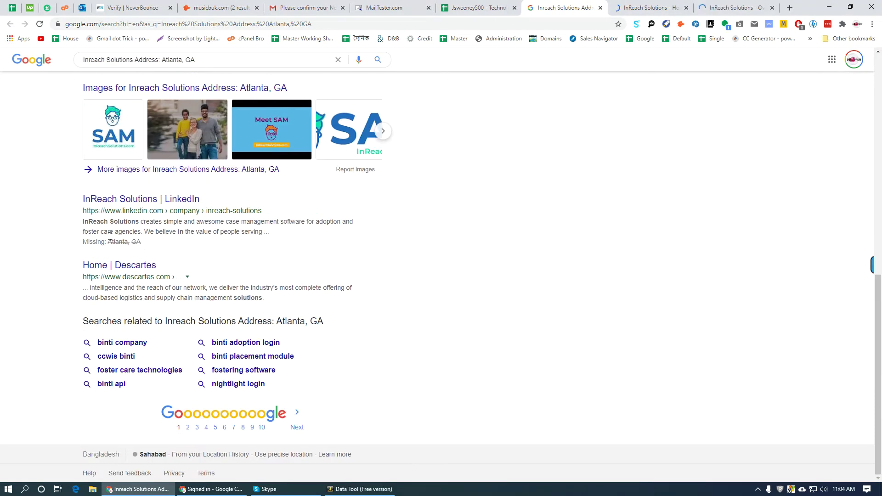
{"action": "left_click", "coordinate": [654, 5]}
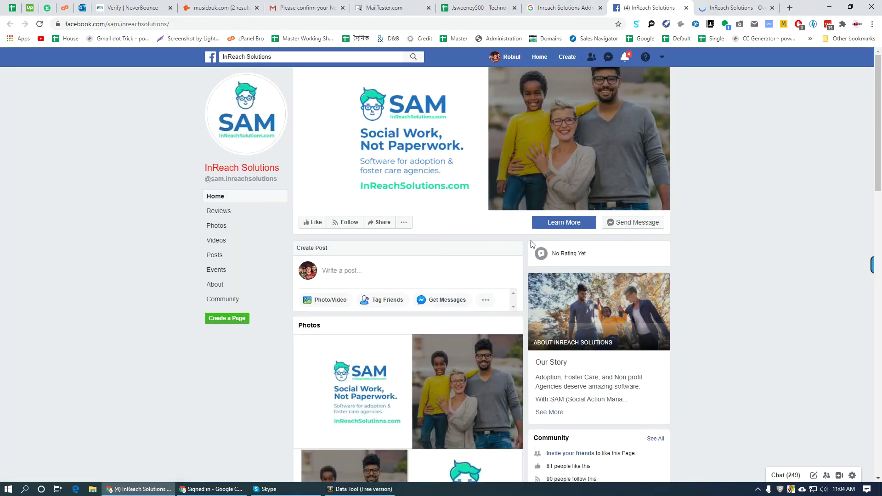
{"action": "scroll", "coordinate": [730, 237], "scroll_direction": "down", "scroll_amount": 5}
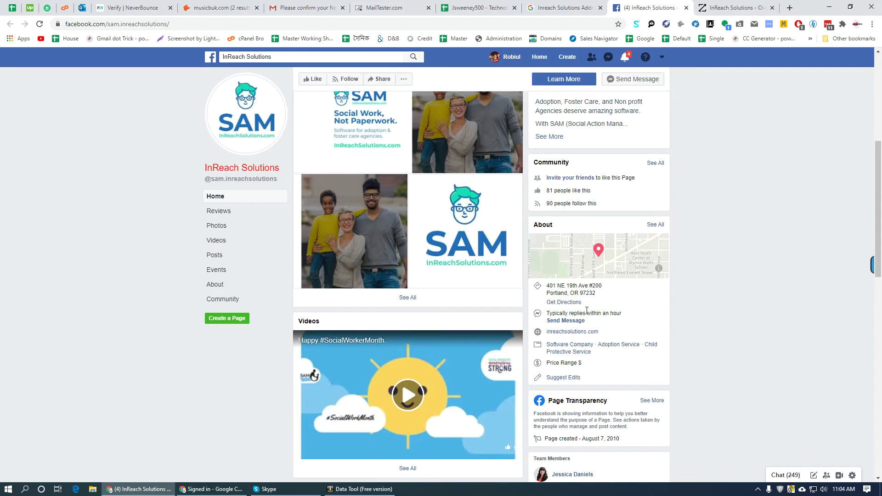
{"action": "key", "text": "ctrl+Tab"}
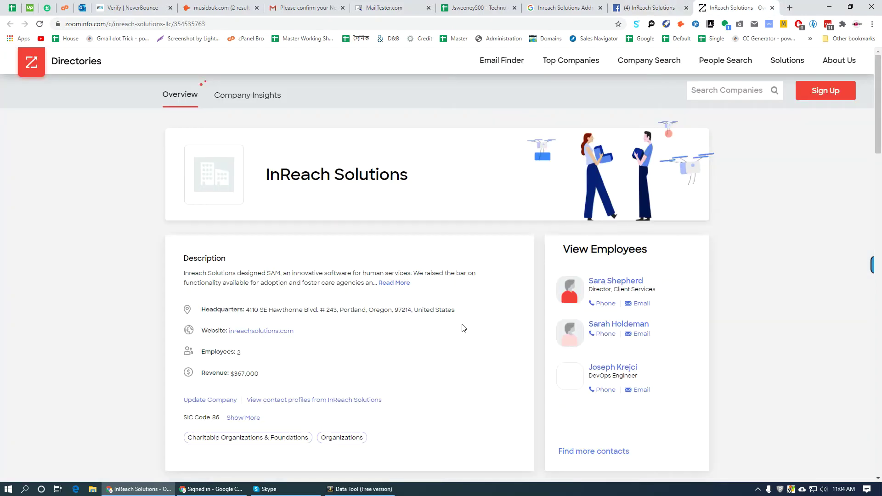
{"action": "key", "text": "ctrl+shift+Tab"}
{"action": "key", "text": "ctrl+shift+Tab"}
{"action": "key", "text": "Down"}
- Open the Bi House Inc Atlanta address search, close the old tabs to its right, and review results
{"action": "left_click", "coordinate": [474, 192]}
{"action": "right_click", "coordinate": [509, 4]}
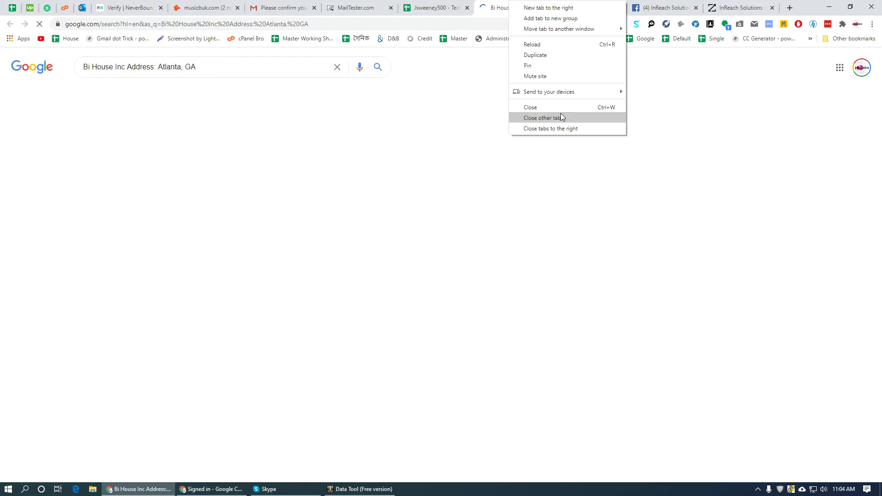
{"action": "left_click", "coordinate": [556, 141]}
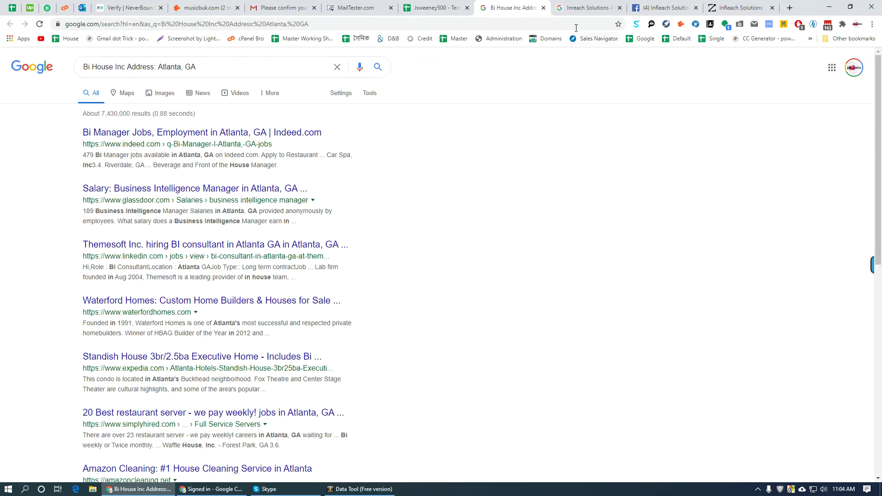
{"action": "right_click", "coordinate": [525, 5]}
{"action": "left_click", "coordinate": [577, 124]}
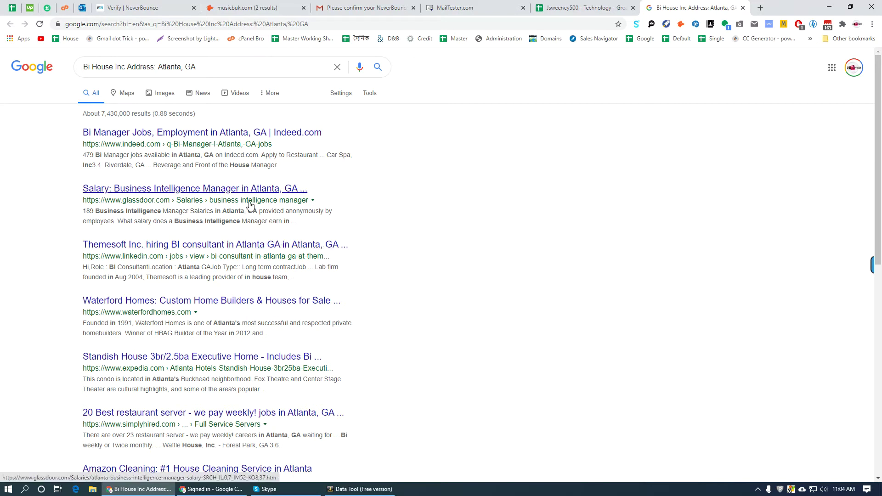
{"action": "scroll", "coordinate": [395, 280], "scroll_direction": "down", "scroll_amount": 6}
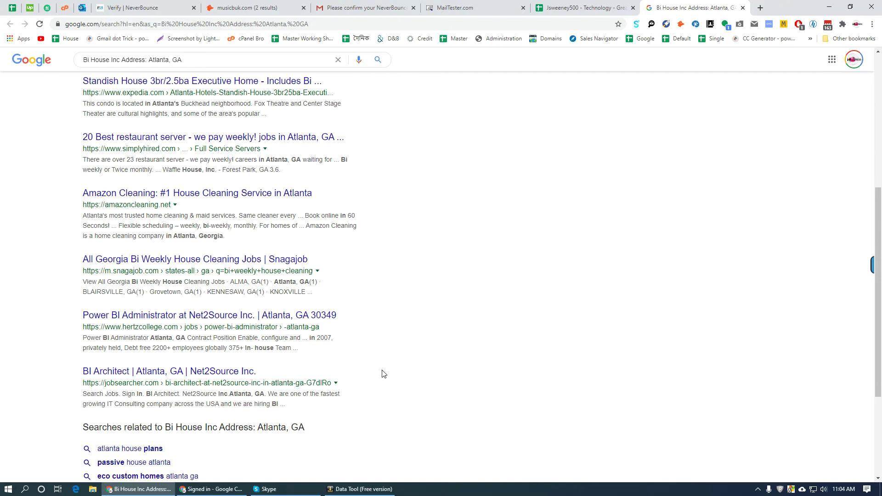
{"action": "scroll", "coordinate": [384, 374], "scroll_direction": "up", "scroll_amount": 6}
- Return to the lead spreadsheet and scroll further down its rows
{"action": "left_click", "coordinate": [583, 7]}
{"action": "scroll", "coordinate": [528, 211], "scroll_direction": "down", "scroll_amount": 5}
{"action": "scroll", "coordinate": [528, 212], "scroll_direction": "down", "scroll_amount": 20}
{"action": "scroll", "coordinate": [535, 215], "scroll_direction": "down", "scroll_amount": 20}
{"action": "scroll", "coordinate": [536, 231], "scroll_direction": "down", "scroll_amount": 20}
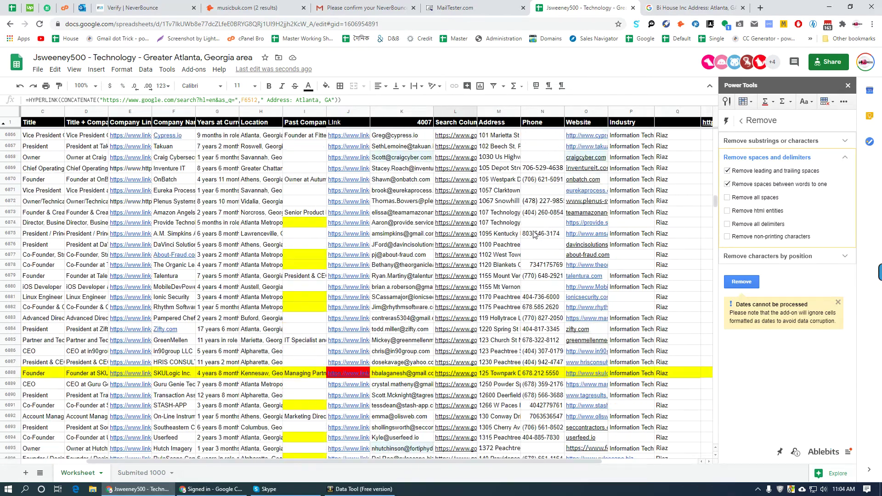
- Scroll back up and inspect the addresses in cells M6814 through M6817
{"action": "scroll", "coordinate": [533, 235], "scroll_direction": "up", "scroll_amount": 4}
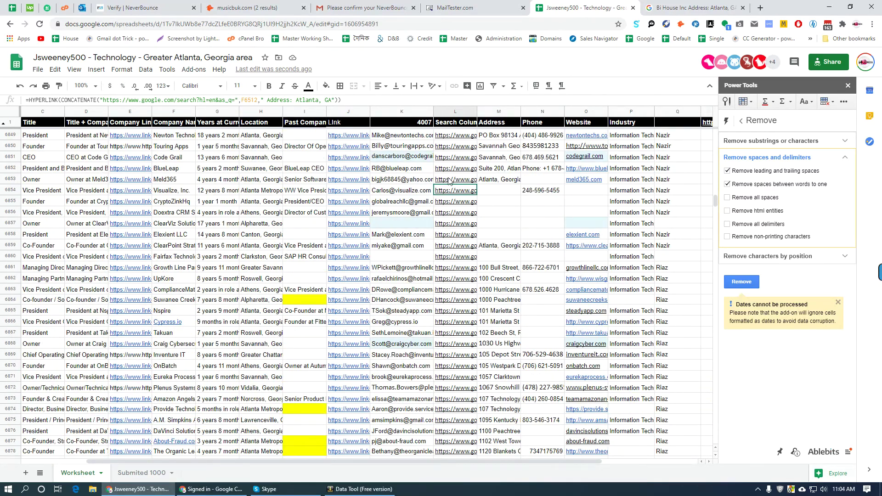
{"action": "scroll", "coordinate": [562, 220], "scroll_direction": "up", "scroll_amount": 3}
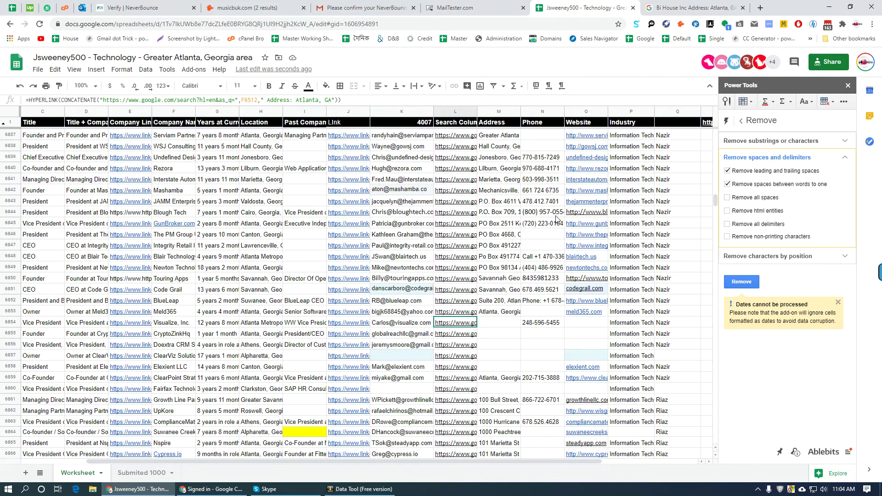
{"action": "scroll", "coordinate": [532, 262], "scroll_direction": "up", "scroll_amount": 3}
{"action": "scroll", "coordinate": [533, 277], "scroll_direction": "up", "scroll_amount": 3}
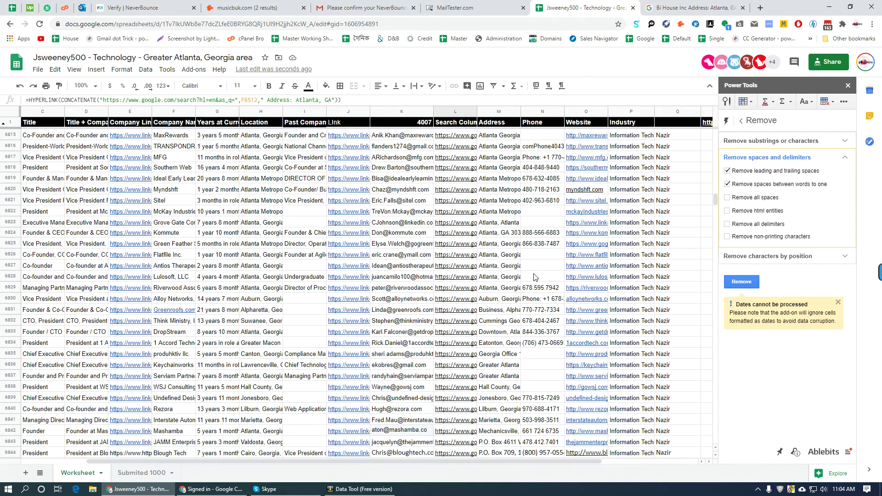
{"action": "scroll", "coordinate": [536, 277], "scroll_direction": "up", "scroll_amount": 3}
{"action": "left_click", "coordinate": [501, 256]}
{"action": "left_click", "coordinate": [497, 269]}
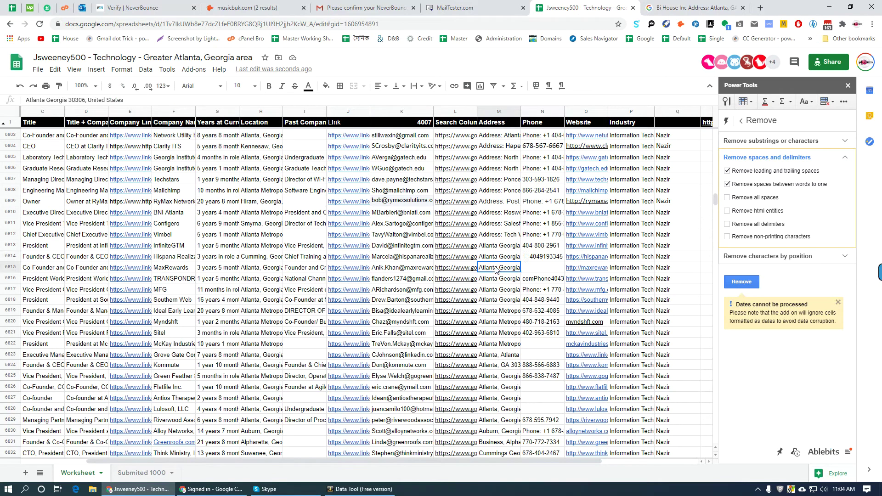
{"action": "left_click", "coordinate": [496, 280]}
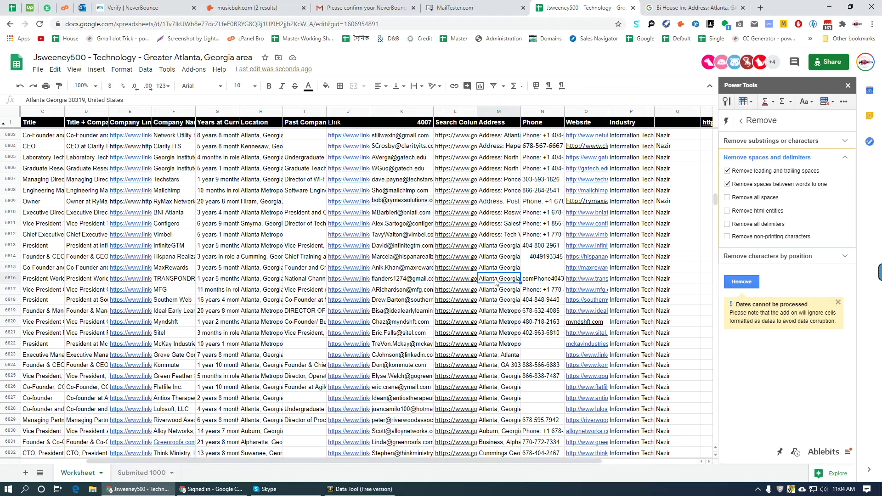
{"action": "left_click", "coordinate": [494, 291]}
- Open the MaxRewards Address: Atlanta, GA Google search from L6815
{"action": "left_click", "coordinate": [501, 269]}
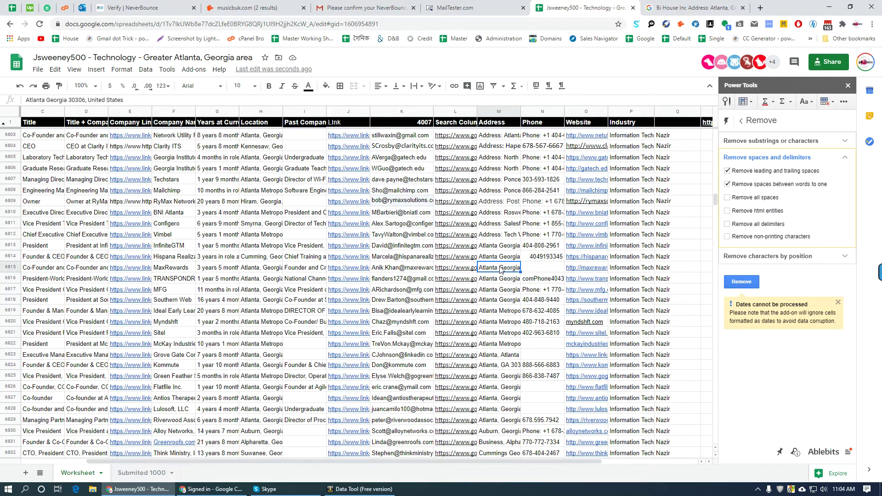
{"action": "left_click", "coordinate": [464, 270]}
{"action": "left_click", "coordinate": [506, 286]}
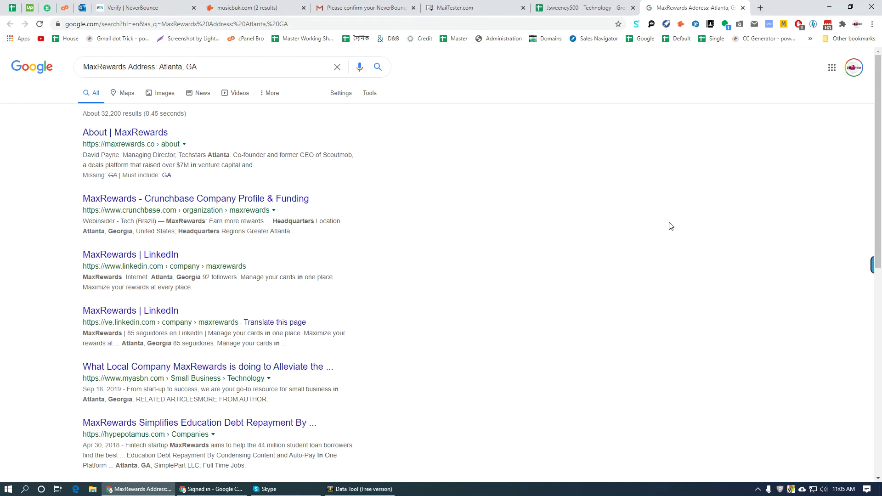
- Open and review MaxRewards' Crunchbase profile showing Greater Atlanta headquarters
{"action": "middle_click", "coordinate": [186, 199]}
{"action": "scroll", "coordinate": [427, 244], "scroll_direction": "down", "scroll_amount": 8}
{"action": "scroll", "coordinate": [390, 382], "scroll_direction": "up", "scroll_amount": 7}
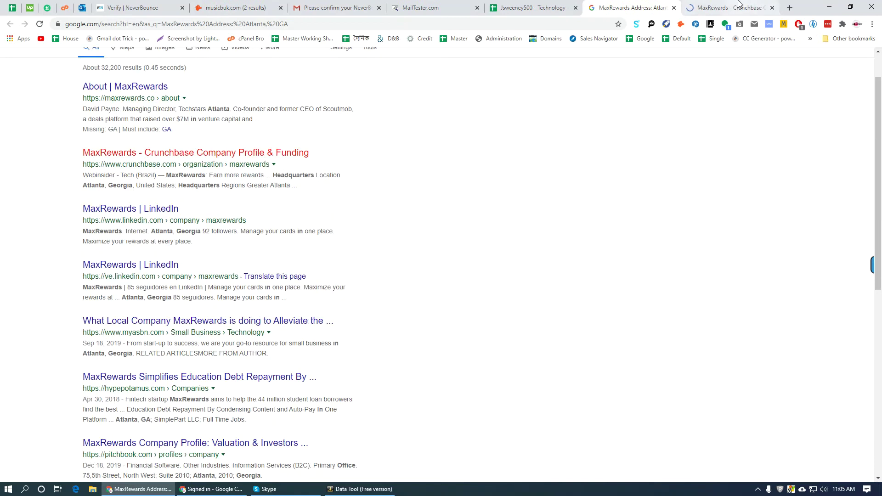
{"action": "left_click", "coordinate": [726, 8]}
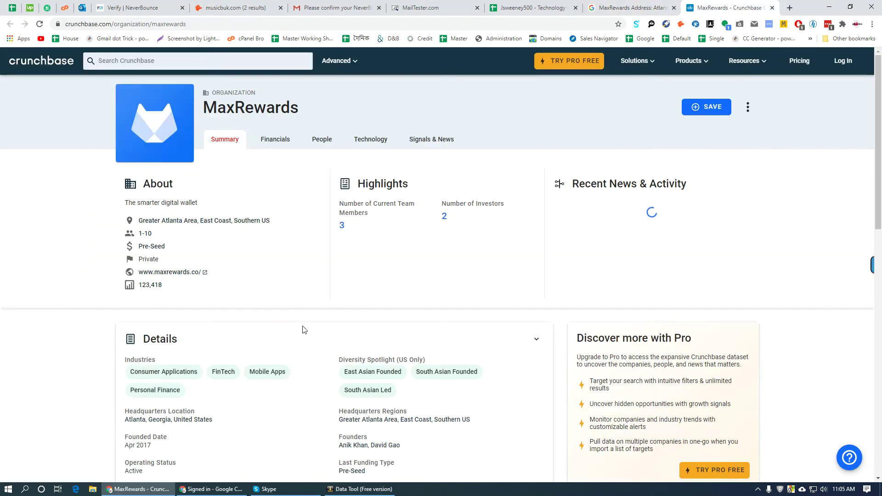
{"action": "scroll", "coordinate": [294, 340], "scroll_direction": "down", "scroll_amount": 5}
{"action": "left_click", "coordinate": [632, 8]}
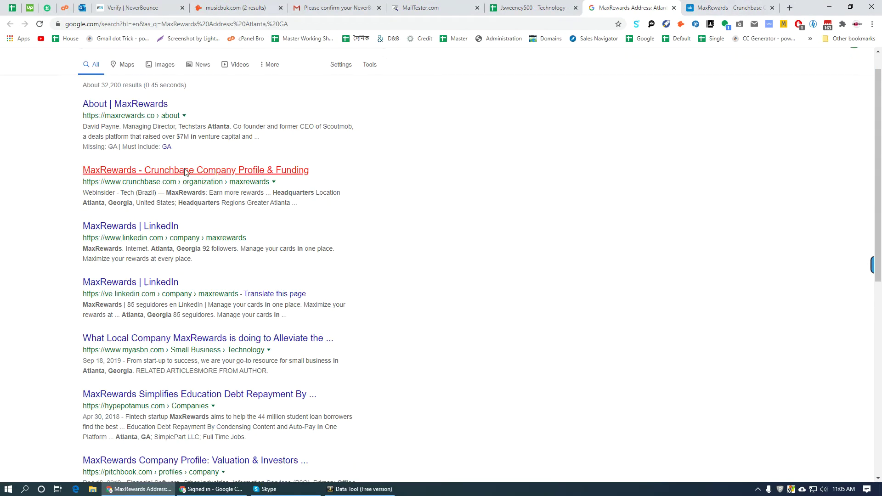
- Open the maxrewards.co website, recheck M6815, and open MaxRewards' LinkedIn and contact pages
{"action": "middle_click", "coordinate": [121, 143]}
{"action": "left_click", "coordinate": [478, 8]}
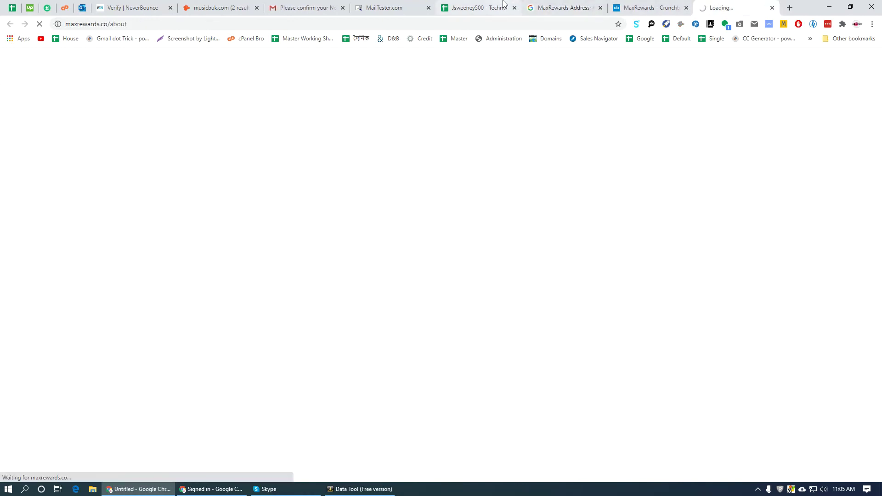
{"action": "left_click", "coordinate": [517, 271]}
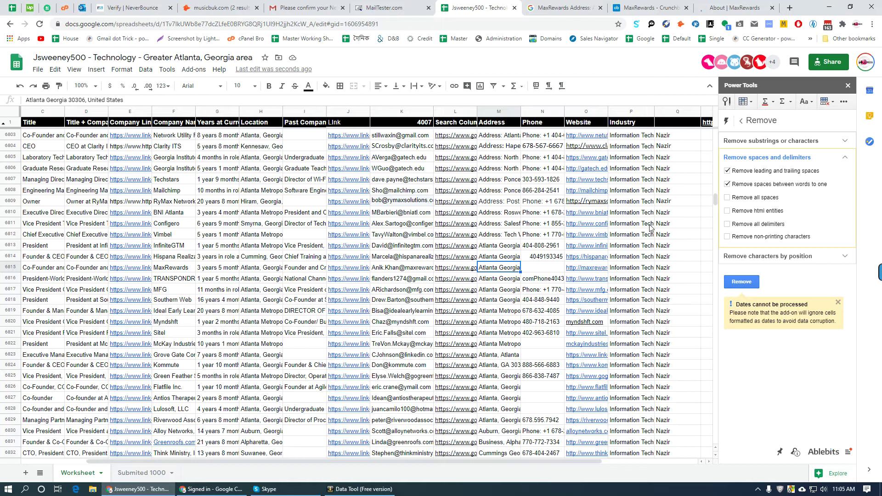
{"action": "key", "text": "ctrl+9"}
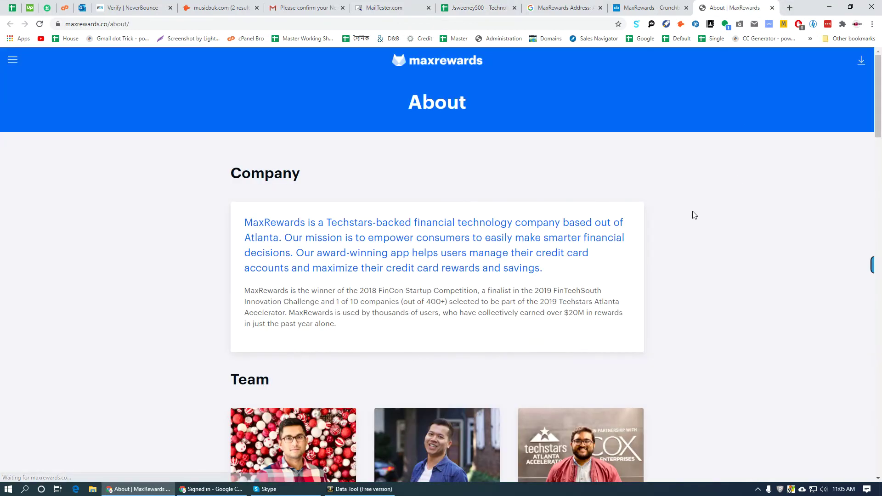
{"action": "scroll", "coordinate": [236, 296], "scroll_direction": "down", "scroll_amount": 20}
{"action": "scroll", "coordinate": [239, 302], "scroll_direction": "down", "scroll_amount": 10}
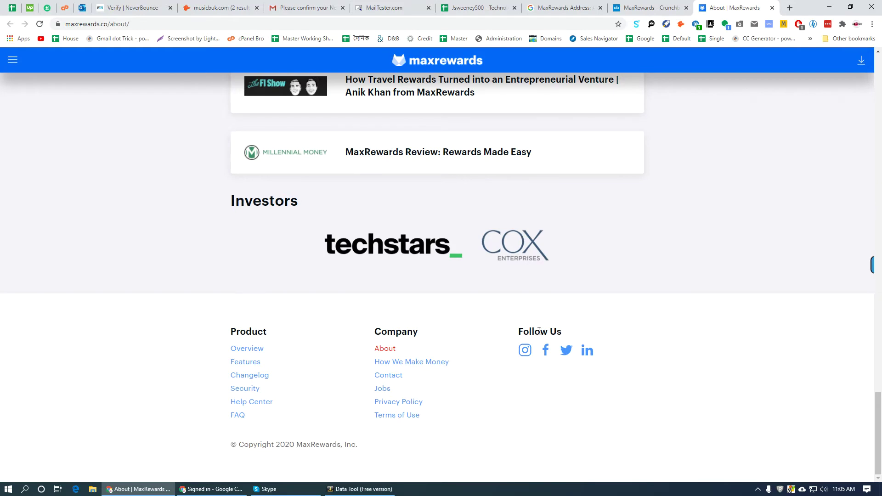
{"action": "left_click", "coordinate": [586, 352]}
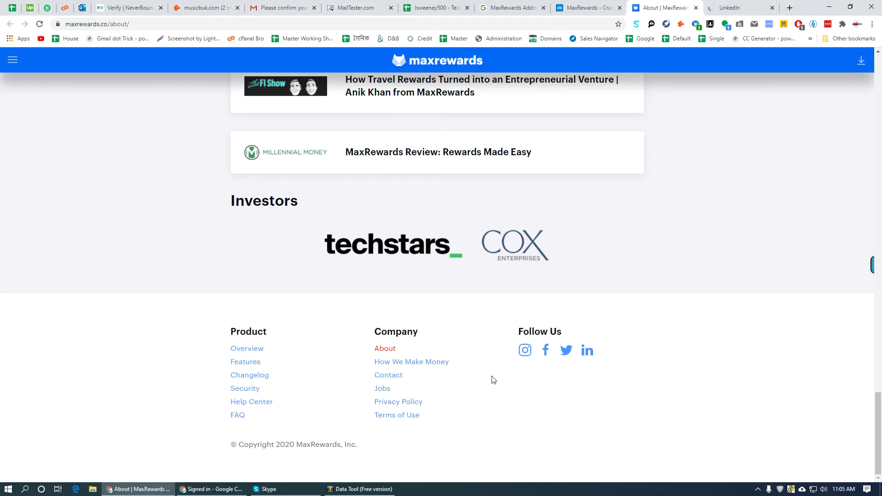
{"action": "left_click", "coordinate": [389, 376]}
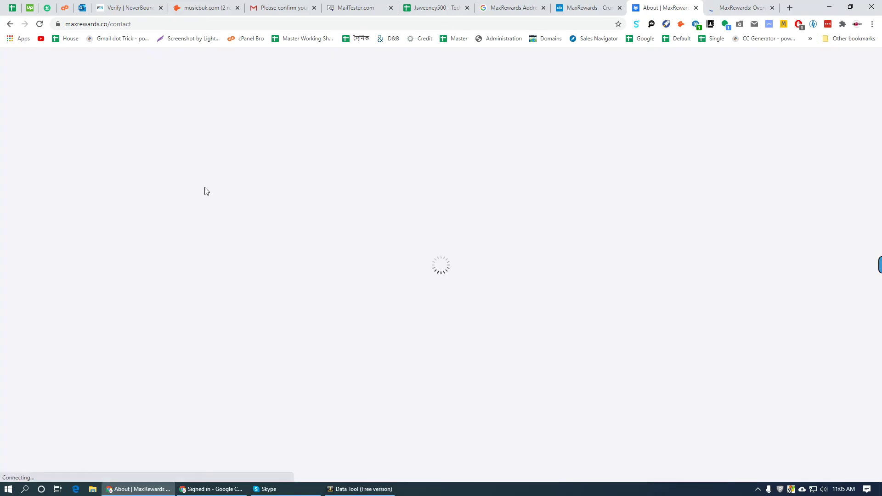
- Choose Other as the contact purpose on the MaxRewards contact form and advance to Message
{"action": "key", "text": "ctrl+Tab"}
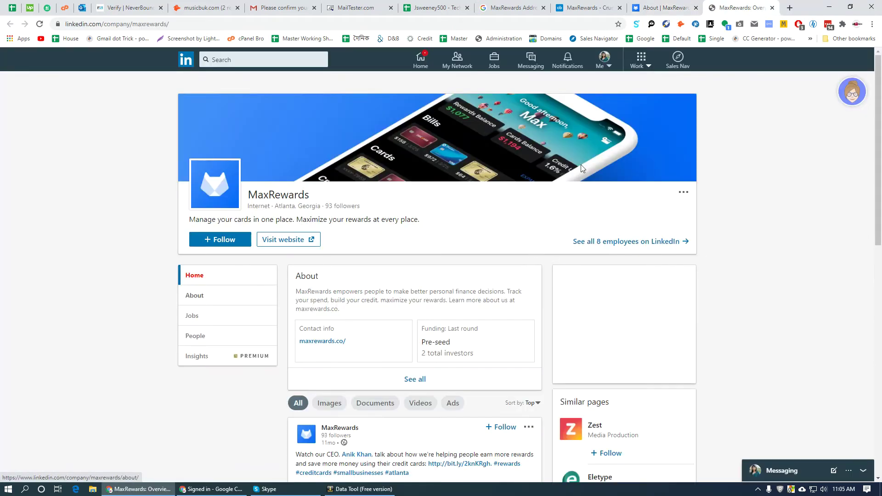
{"action": "left_click", "coordinate": [669, 3]}
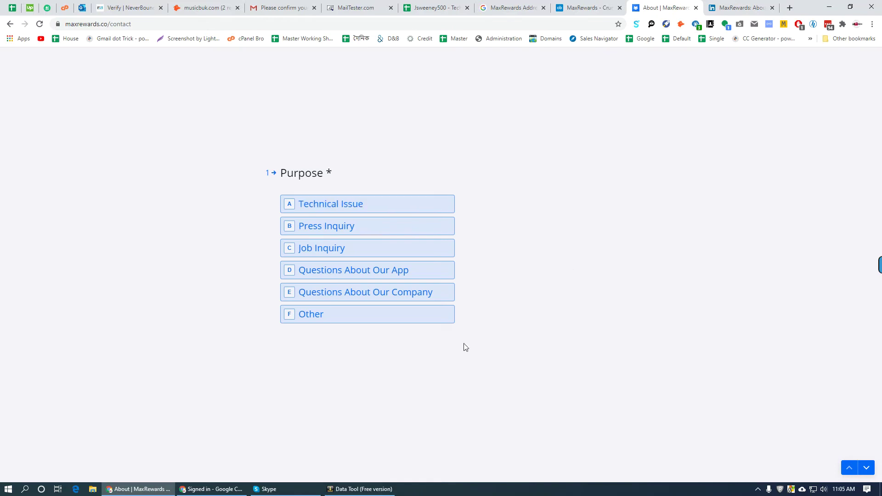
{"action": "left_click", "coordinate": [312, 312]}
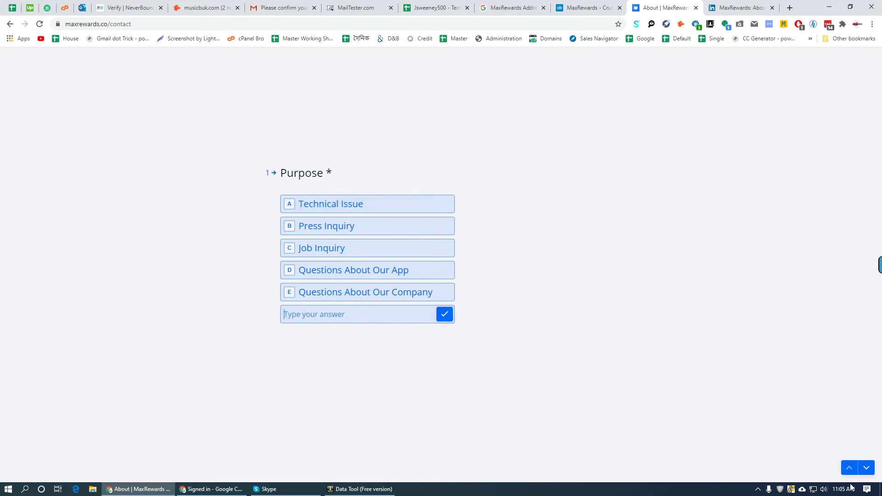
{"action": "left_click", "coordinate": [867, 469]}
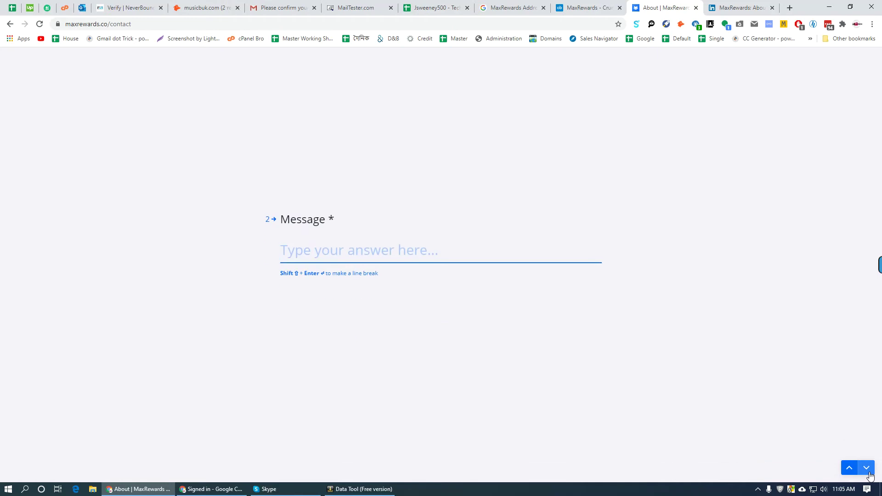
- Confirm MaxRewards' Atlanta, Georgia 30306 location on LinkedIn against address cell M6826
{"action": "key", "text": "ctrl+Tab"}
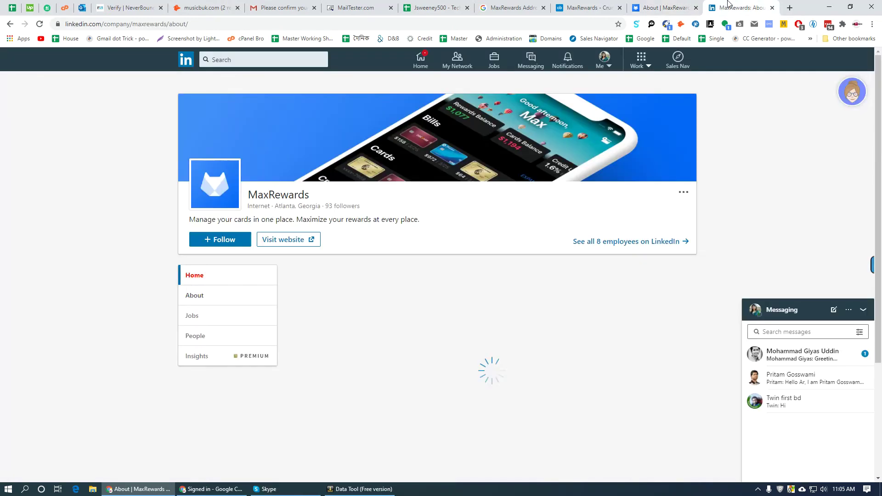
{"action": "scroll", "coordinate": [278, 282], "scroll_direction": "down", "scroll_amount": 5}
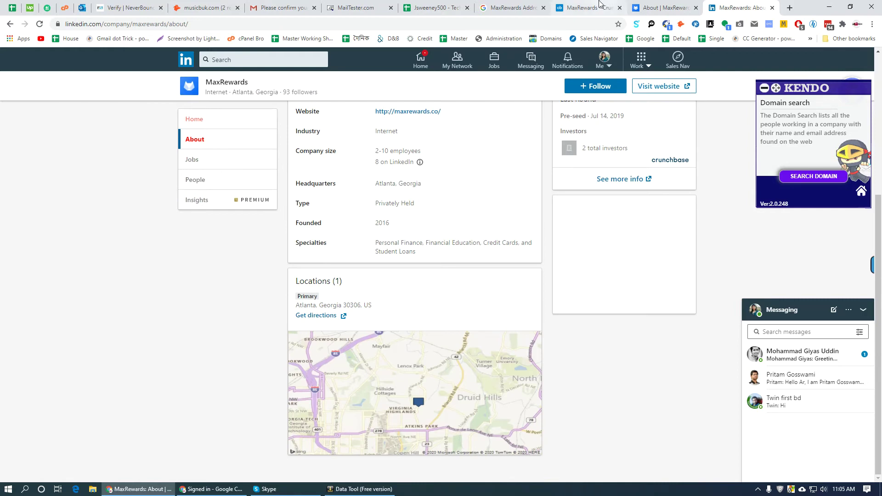
{"action": "left_click", "coordinate": [453, 4]}
{"action": "scroll", "coordinate": [542, 309], "scroll_direction": "down", "scroll_amount": 3}
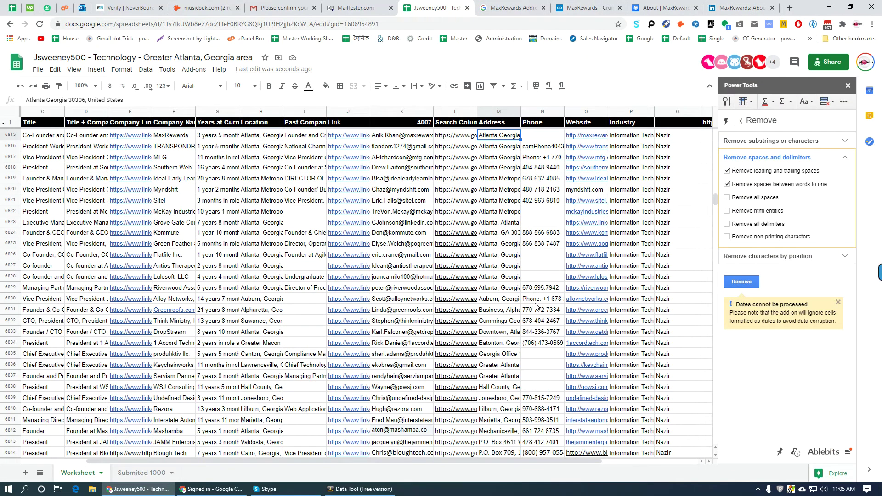
{"action": "left_click", "coordinate": [502, 258]}
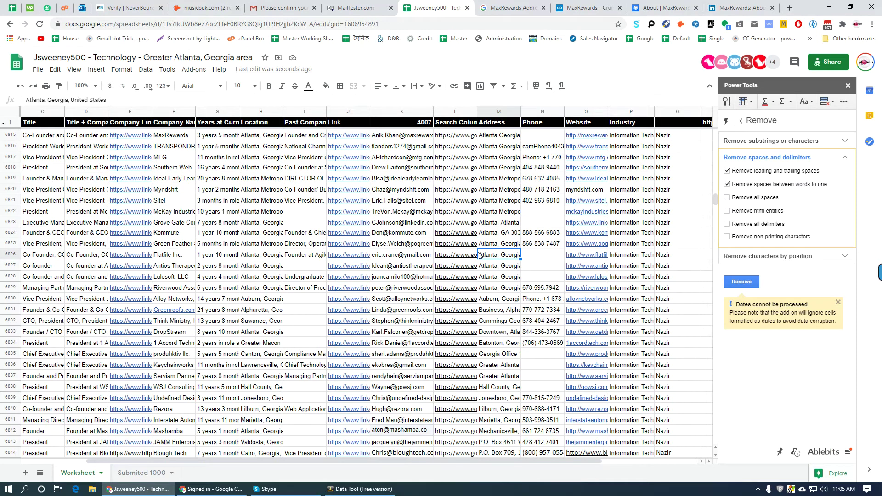
- Open Flatfile Inc.'s address search from the sheet and close the leftover MaxRewards tabs
{"action": "left_click", "coordinate": [447, 259]}
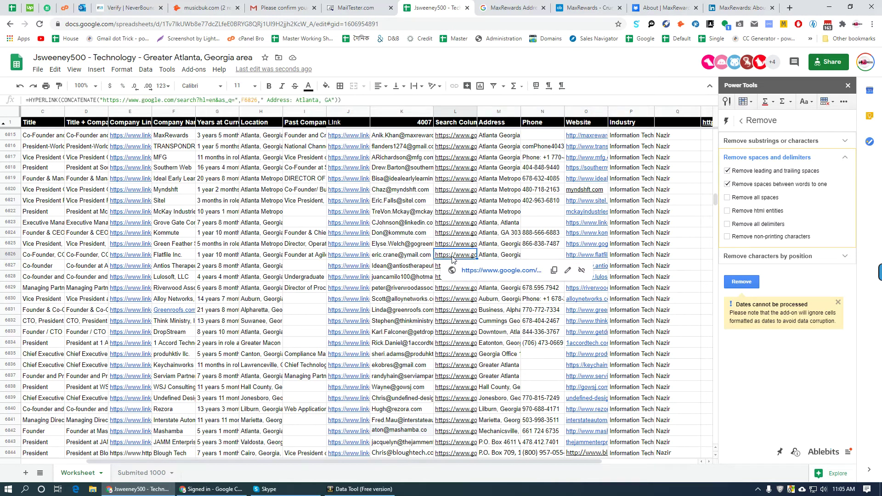
{"action": "left_click", "coordinate": [508, 259]}
{"action": "left_click", "coordinate": [452, 271]}
{"action": "right_click", "coordinate": [481, 6]}
{"action": "left_click", "coordinate": [521, 128]}
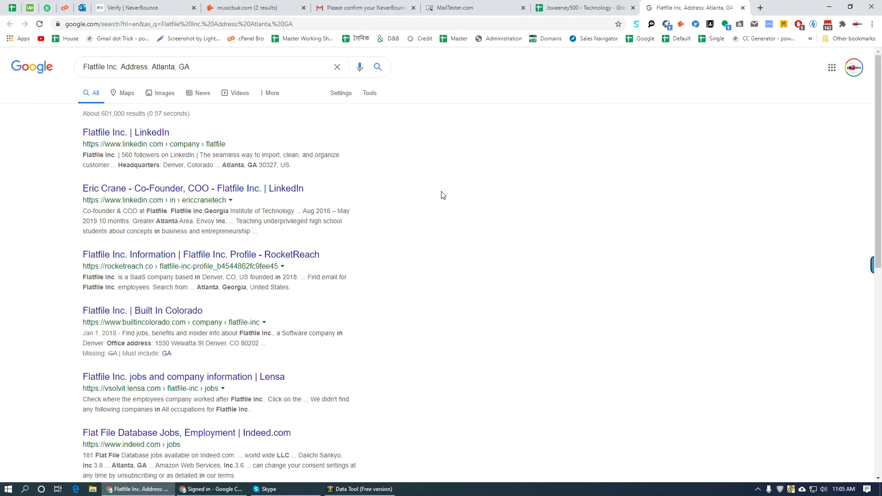
- Open Flatfile Inc.'s RocketReach profile, showing a Denver, CO SaaS company
{"action": "middle_click", "coordinate": [193, 255]}
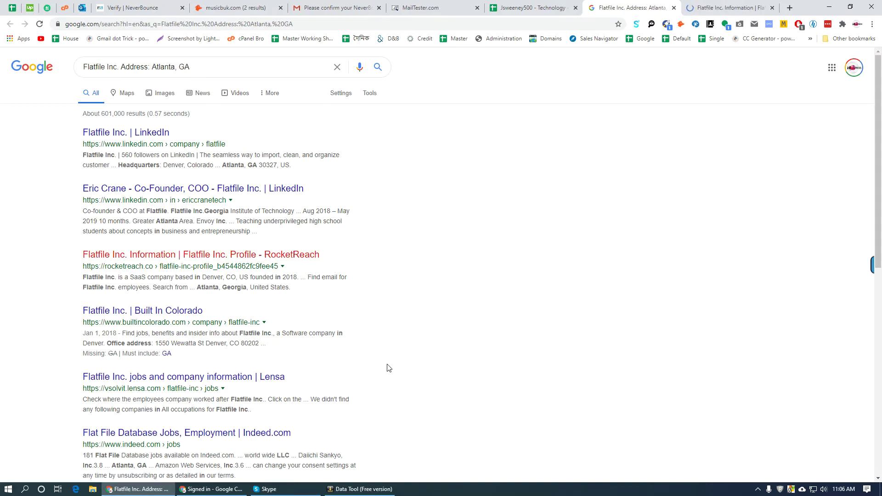
{"action": "scroll", "coordinate": [388, 366], "scroll_direction": "down", "scroll_amount": 9}
{"action": "scroll", "coordinate": [374, 368], "scroll_direction": "up", "scroll_amount": 7}
{"action": "left_click", "coordinate": [727, 8]}
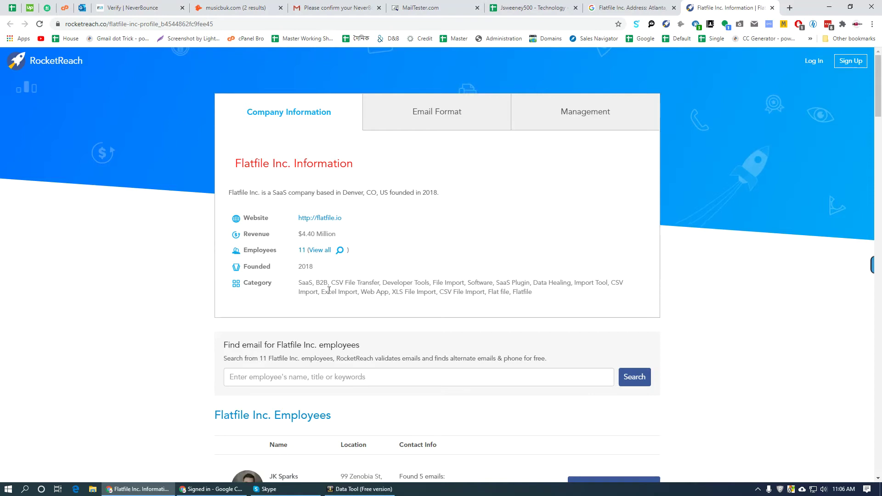
{"action": "left_click", "coordinate": [533, 8]}
{"action": "scroll", "coordinate": [561, 290], "scroll_direction": "down", "scroll_amount": 10}
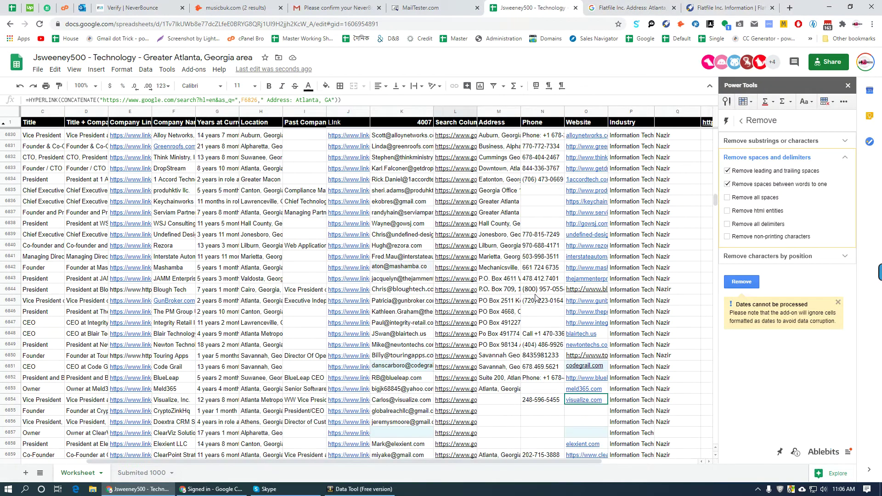
{"action": "scroll", "coordinate": [565, 290], "scroll_direction": "down", "scroll_amount": 6}
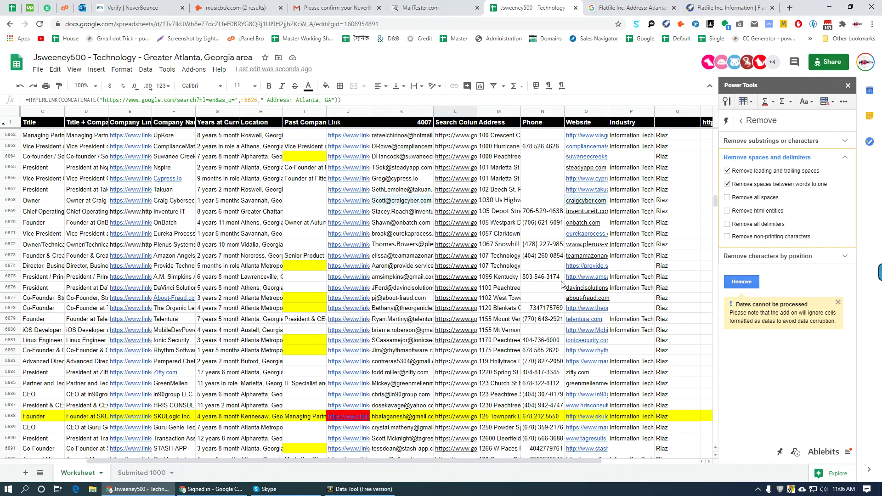
{"action": "scroll", "coordinate": [563, 285], "scroll_direction": "down", "scroll_amount": 20}
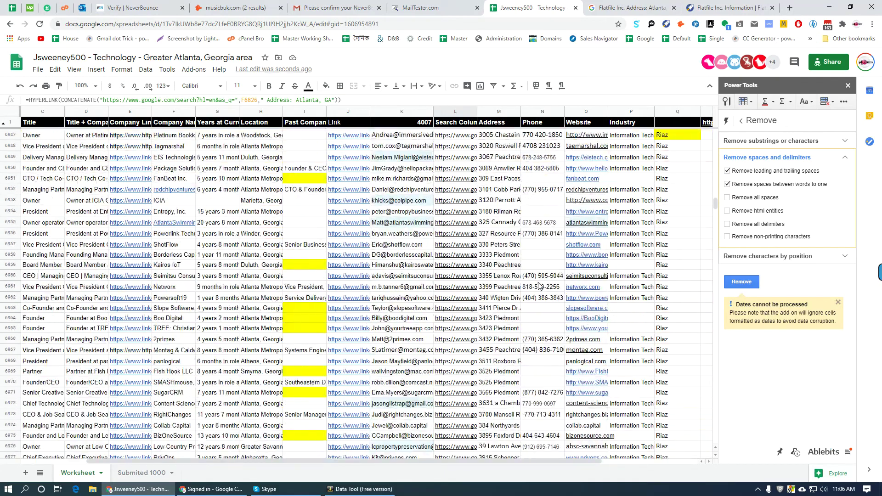
{"action": "scroll", "coordinate": [541, 287], "scroll_direction": "down", "scroll_amount": 20}
{"action": "scroll", "coordinate": [541, 290], "scroll_direction": "down", "scroll_amount": 20}
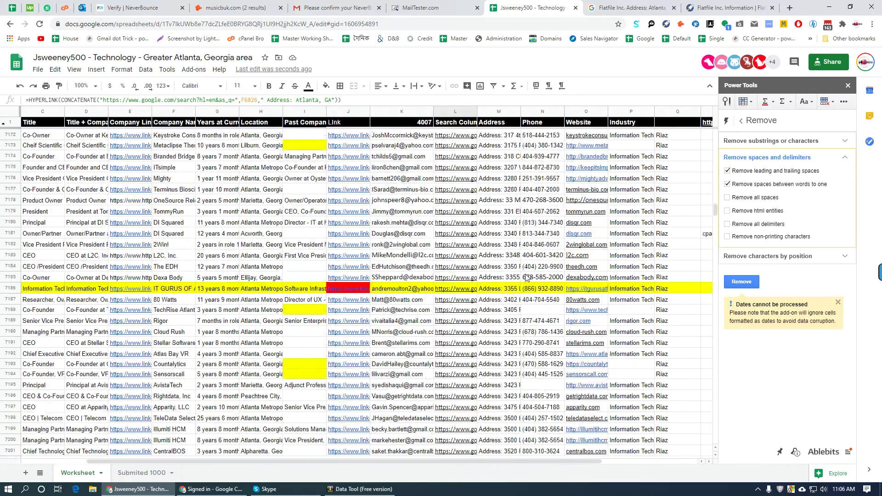
{"action": "scroll", "coordinate": [527, 279], "scroll_direction": "down", "scroll_amount": 20}
{"action": "scroll", "coordinate": [530, 274], "scroll_direction": "down", "scroll_amount": 10}
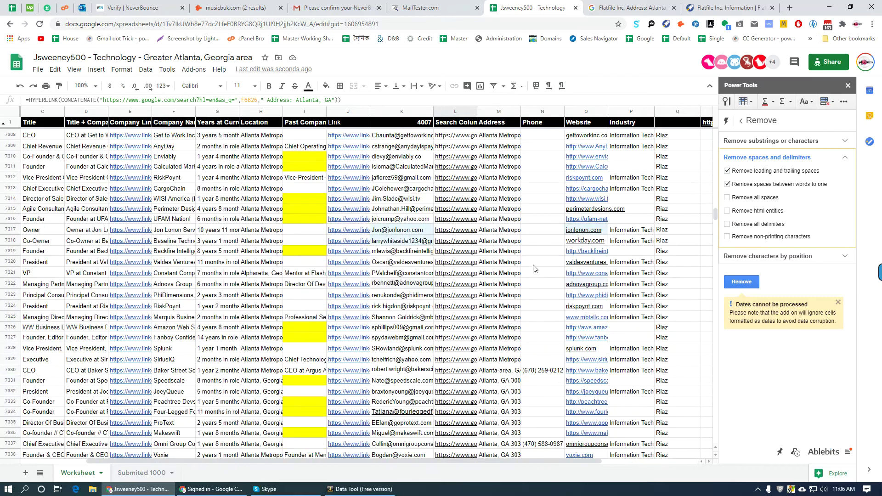
{"action": "scroll", "coordinate": [535, 267], "scroll_direction": "up", "scroll_amount": 8}
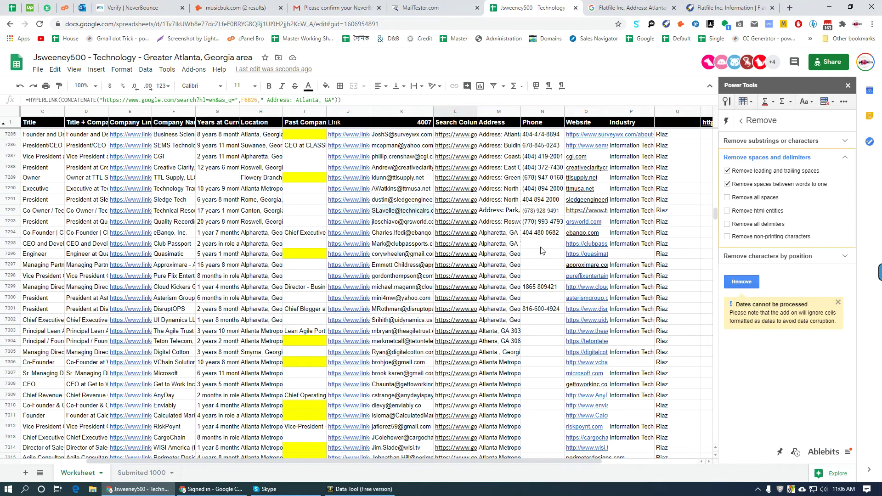
{"action": "left_click", "coordinate": [463, 248]}
- Run the Club Passport Atlanta address search and close the old Flatfile tabs
{"action": "left_click", "coordinate": [496, 259]}
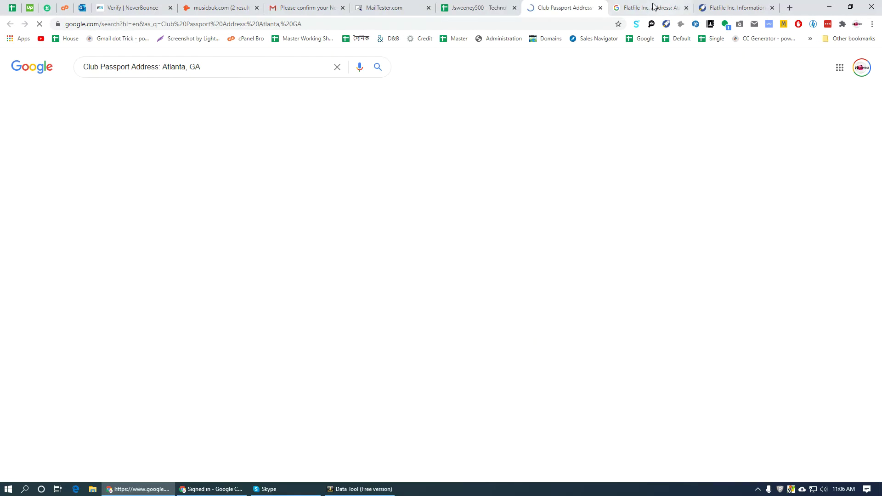
{"action": "right_click", "coordinate": [586, 7]}
{"action": "left_click", "coordinate": [623, 127]}
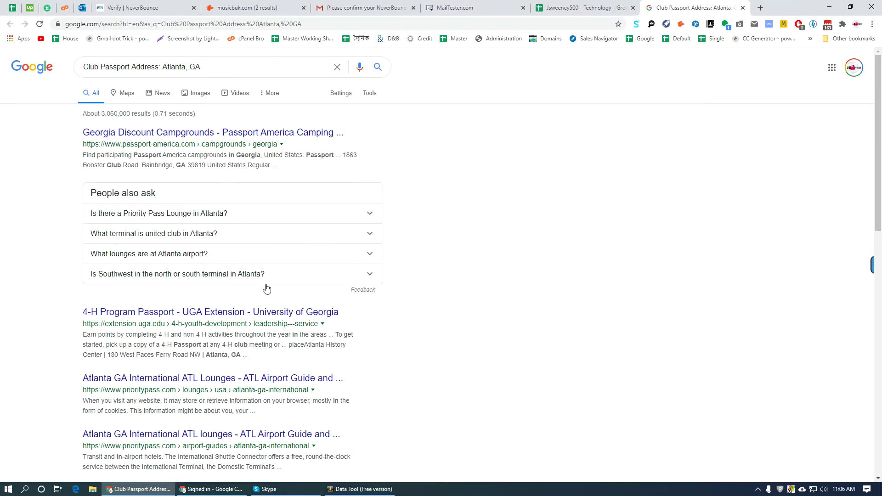
{"action": "scroll", "coordinate": [112, 327], "scroll_direction": "down", "scroll_amount": 6}
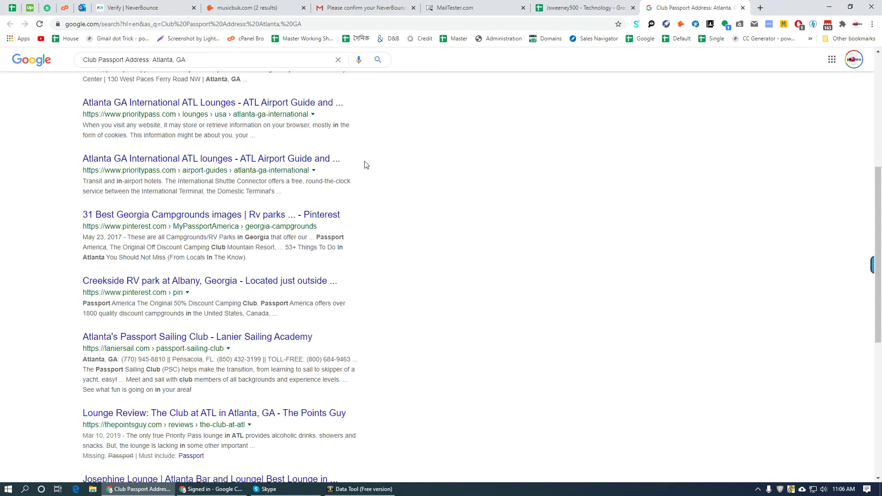
{"action": "scroll", "coordinate": [356, 317], "scroll_direction": "down", "scroll_amount": 7}
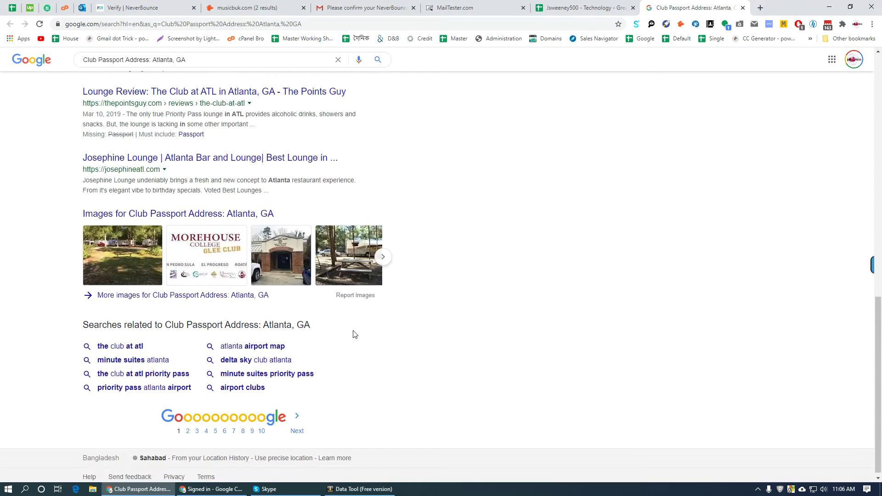
{"action": "scroll", "coordinate": [349, 338], "scroll_direction": "up", "scroll_amount": 8}
{"action": "scroll", "coordinate": [350, 335], "scroll_direction": "up", "scroll_amount": 5}
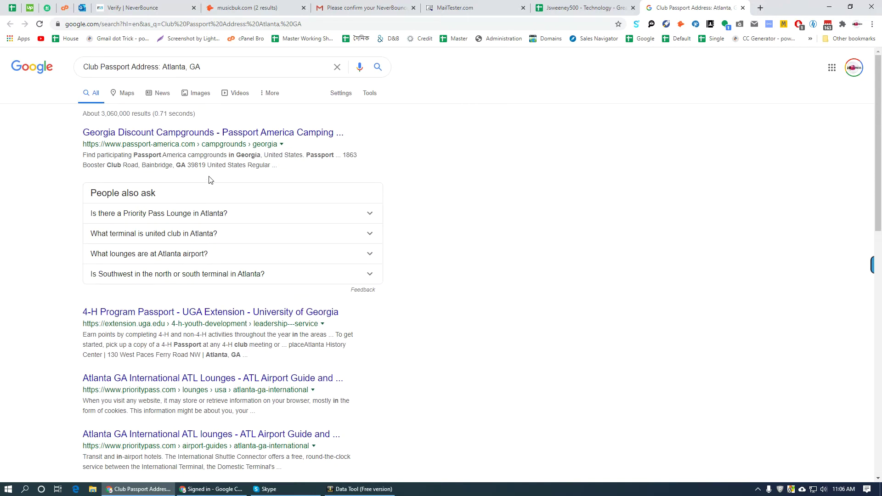
- Run the Quasimatic address search and open the Quasimatic website in the background
{"action": "left_click", "coordinate": [606, 4]}
{"action": "left_click", "coordinate": [494, 257]}
{"action": "left_click", "coordinate": [507, 266]}
{"action": "left_click", "coordinate": [771, 8]}
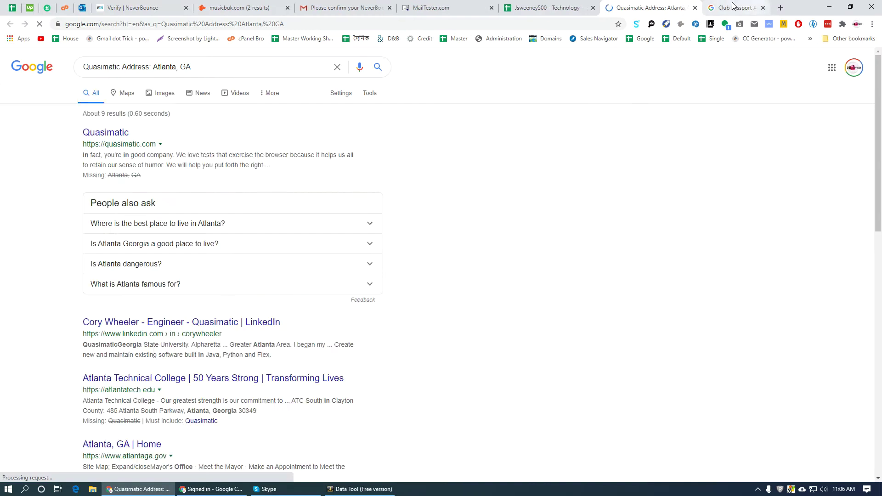
{"action": "middle_click", "coordinate": [113, 134]}
{"action": "scroll", "coordinate": [370, 335], "scroll_direction": "down", "scroll_amount": 14}
{"action": "scroll", "coordinate": [807, 161], "scroll_direction": "up", "scroll_amount": 8}
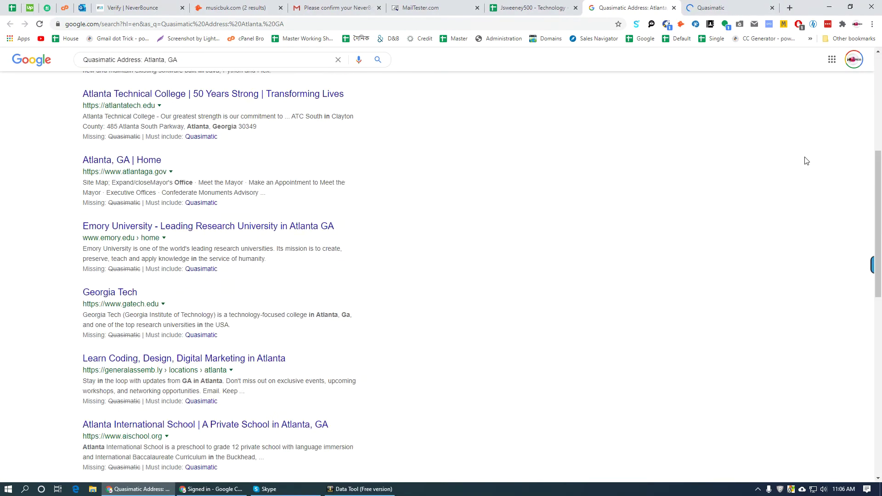
- Check the Quasimatic website's contact details for an address, then select Approximare's search-link cell
{"action": "left_click", "coordinate": [711, 7]}
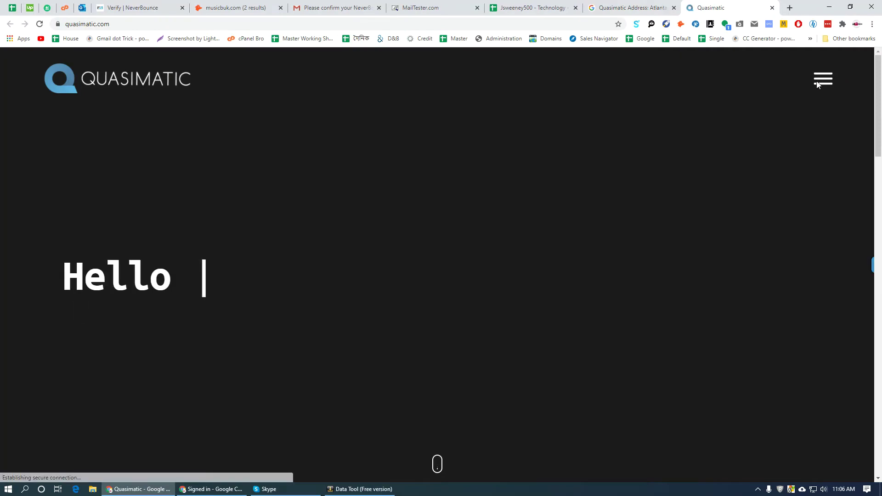
{"action": "left_click", "coordinate": [818, 81]}
{"action": "left_click", "coordinate": [465, 322]}
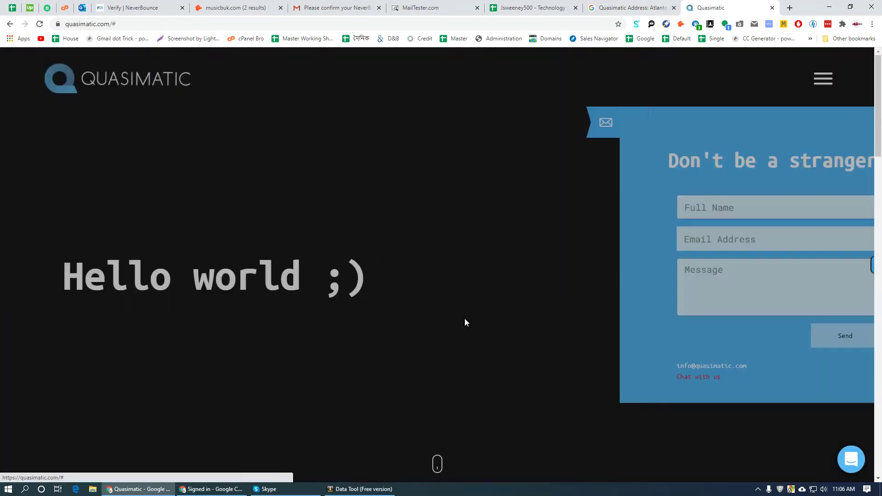
{"action": "scroll", "coordinate": [734, 378], "scroll_direction": "down", "scroll_amount": 6}
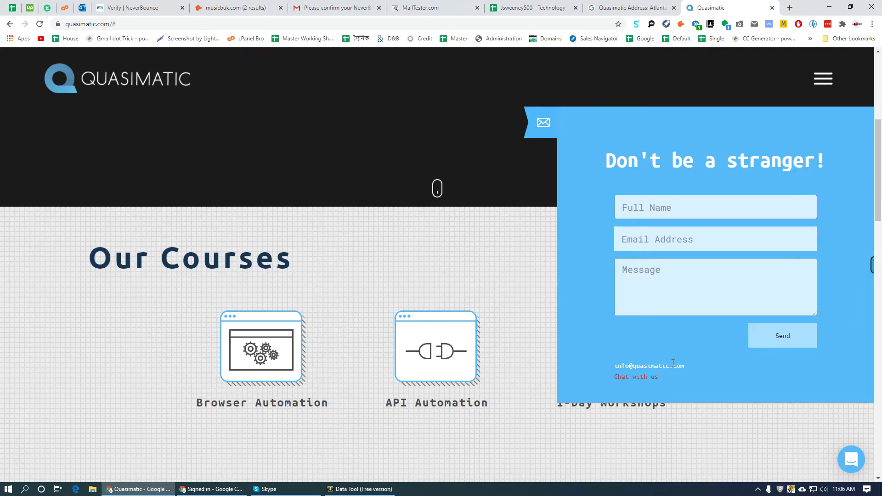
{"action": "left_click", "coordinate": [257, 352]}
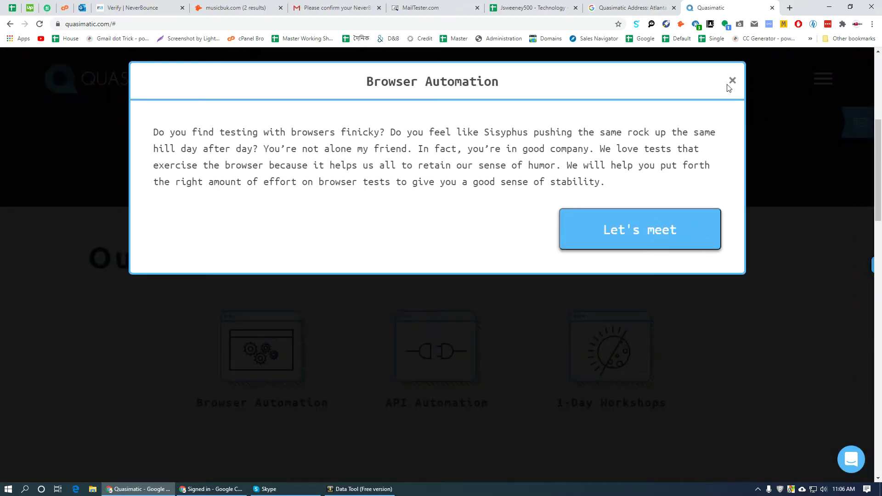
{"action": "left_click", "coordinate": [660, 6]}
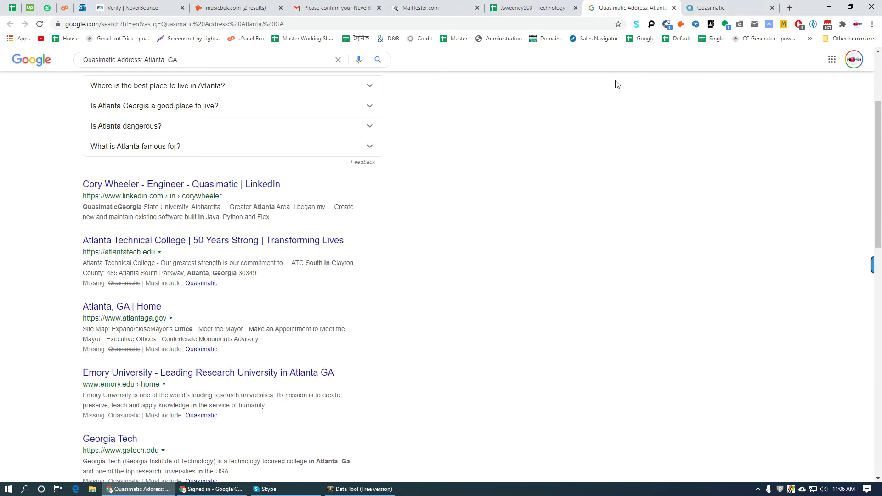
{"action": "scroll", "coordinate": [455, 235], "scroll_direction": "down", "scroll_amount": 7}
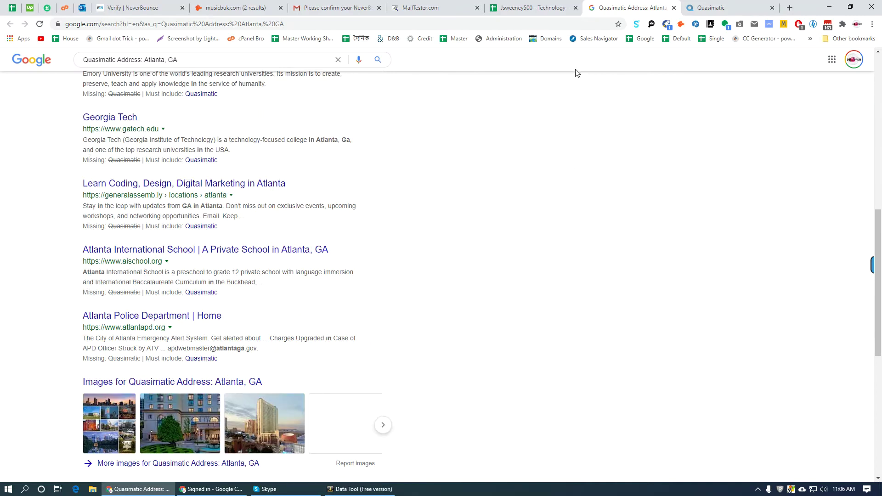
{"action": "left_click", "coordinate": [546, 7]}
{"action": "left_click", "coordinate": [473, 266]}
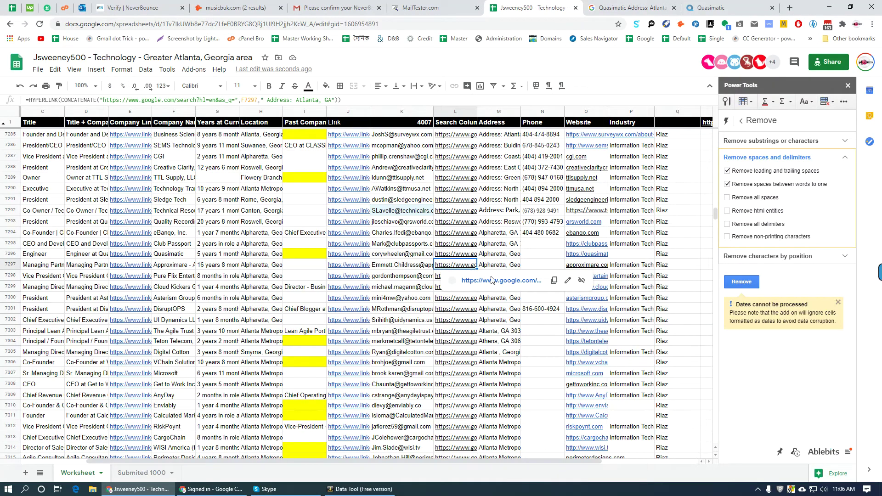
- Run Approximare's address search, close Quasimatic tabs, and rerun it without the company description
{"action": "left_click", "coordinate": [492, 281]}
{"action": "right_click", "coordinate": [581, 7]}
{"action": "left_click", "coordinate": [622, 128]}
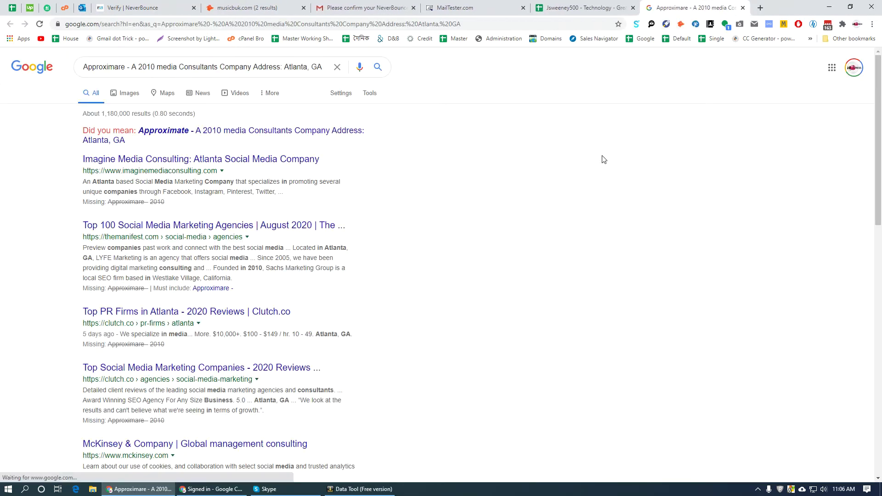
{"action": "scroll", "coordinate": [463, 371], "scroll_direction": "down", "scroll_amount": 20}
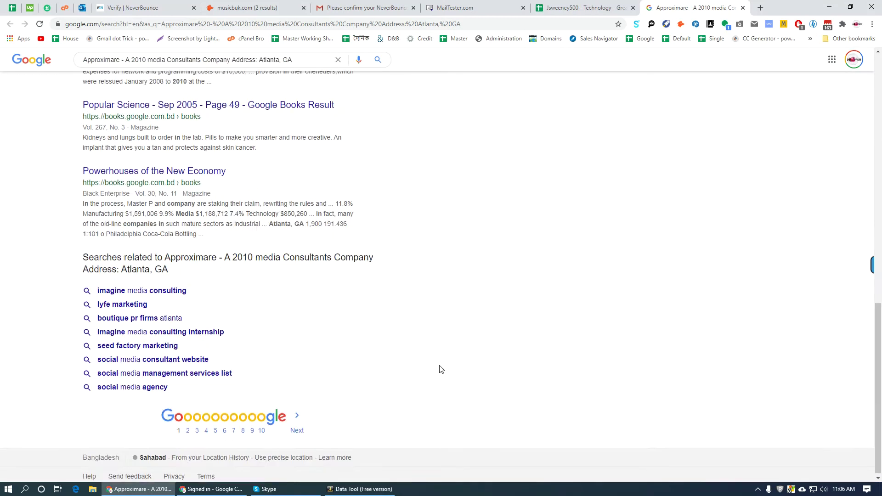
{"action": "scroll", "coordinate": [285, 296], "scroll_direction": "up", "scroll_amount": 20}
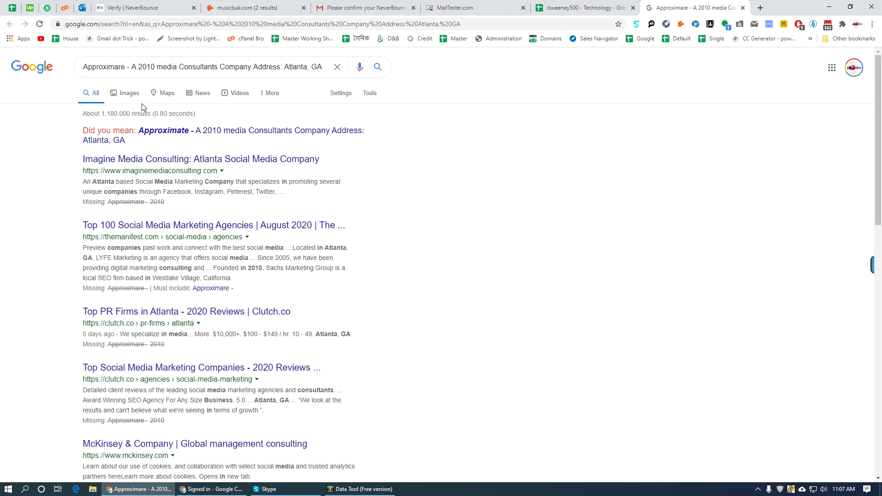
{"action": "left_click_drag", "start_coordinate": [131, 67], "coordinate": [252, 68]}
{"action": "key", "text": "BackSpace"}
{"action": "key", "text": "Return"}
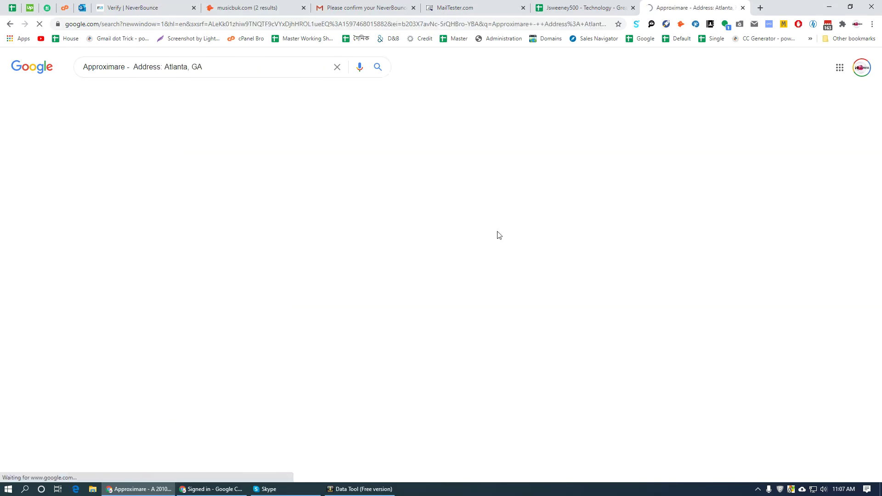
{"action": "scroll", "coordinate": [438, 354], "scroll_direction": "down", "scroll_amount": 7}
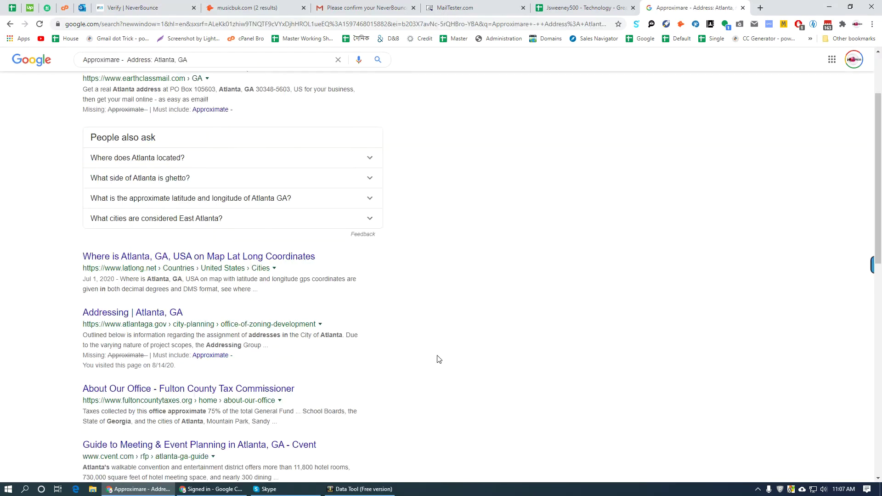
- Open Pure Flix Entertainment's Bloomberg profile and select its phone number
{"action": "left_click", "coordinate": [575, 5]}
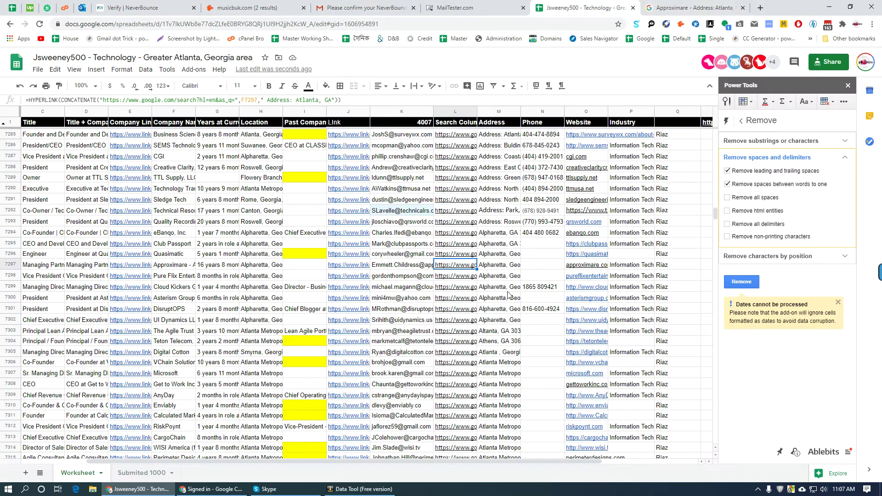
{"action": "left_click", "coordinate": [471, 276]}
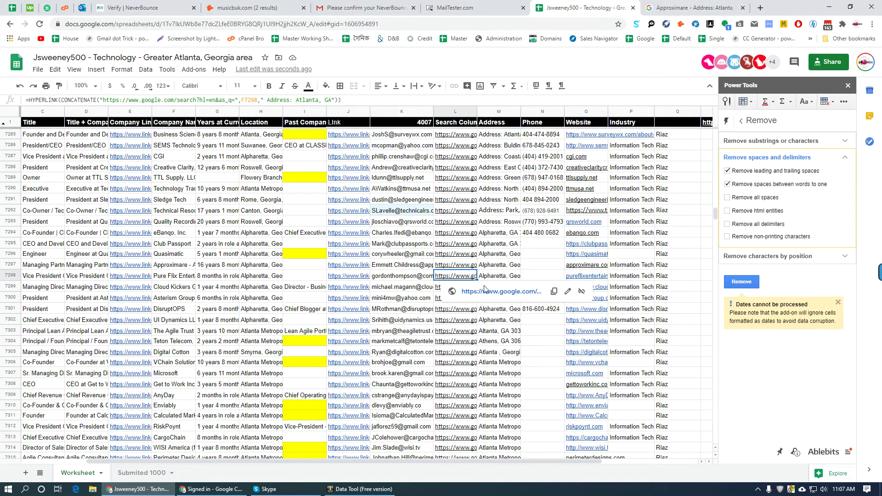
{"action": "left_click", "coordinate": [485, 290]}
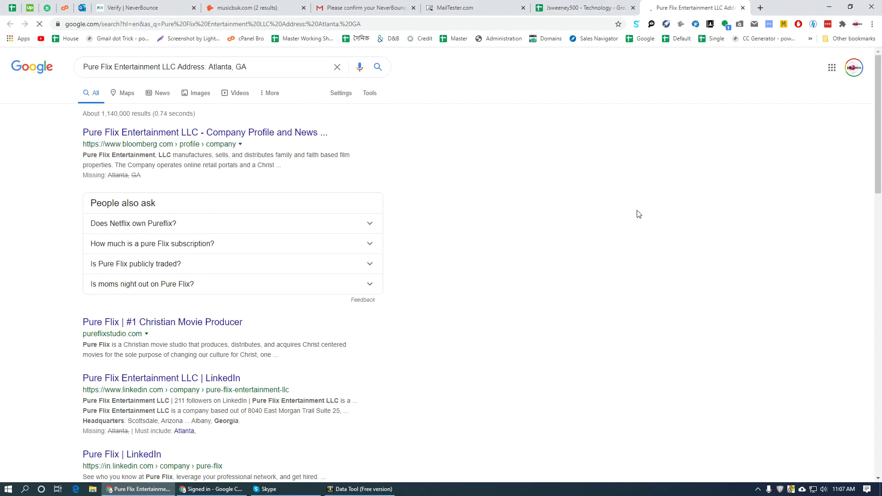
{"action": "middle_click", "coordinate": [156, 142]}
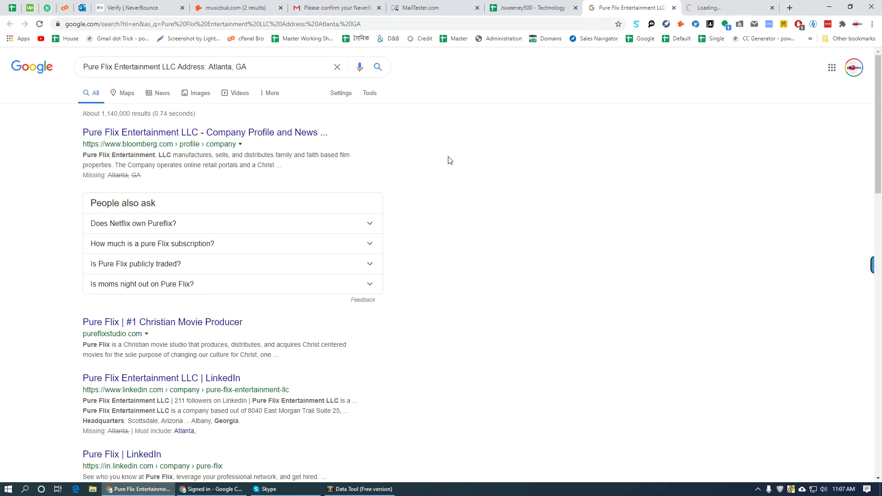
{"action": "key", "text": "ctrl+Tab"}
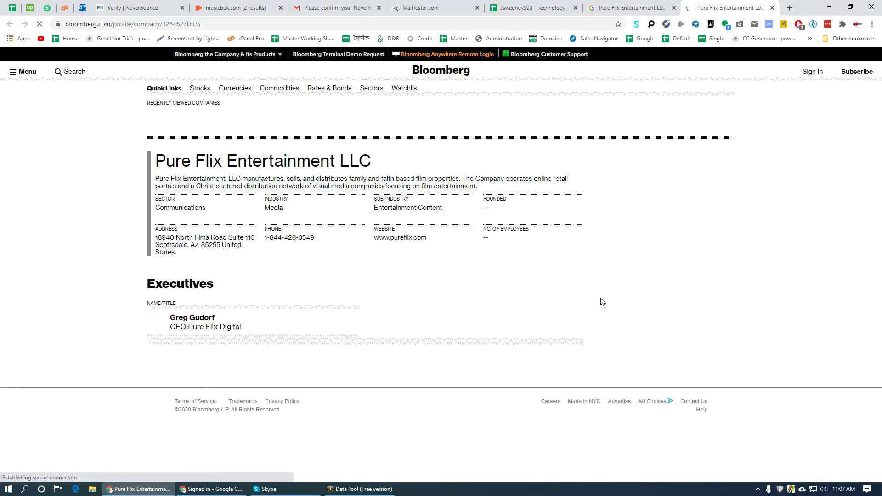
{"action": "triple_click", "coordinate": [296, 236]}
{"action": "key", "text": "ctrl+c"}
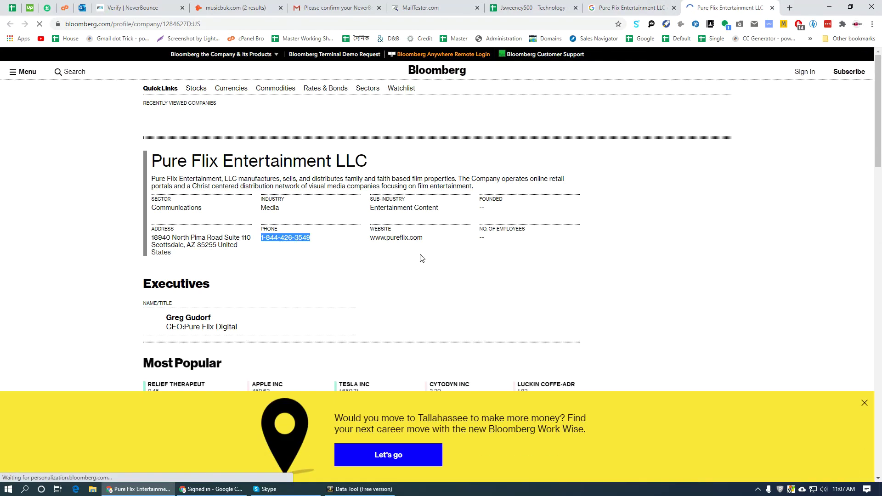
{"action": "left_click", "coordinate": [528, 8]}
- Paste the Bloomberg phone number into Pure Flix's Phone cell N7298
{"action": "left_click", "coordinate": [543, 276]}
{"action": "key", "text": "ctrl+v"}
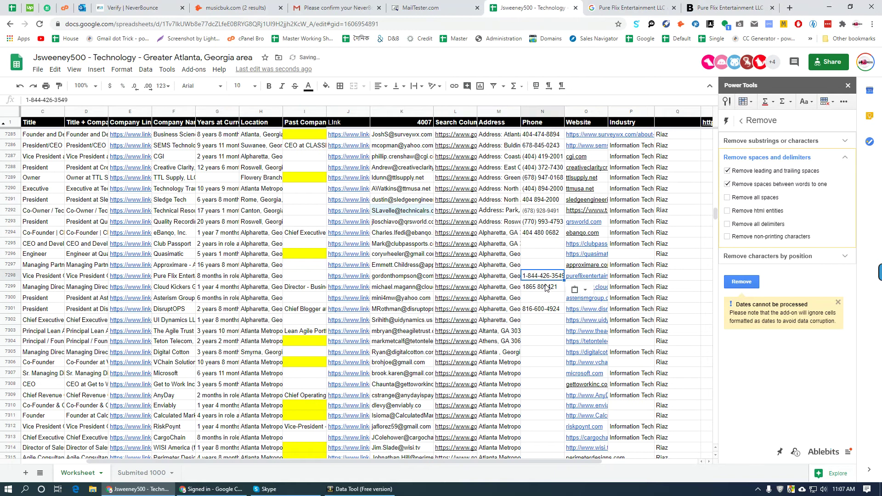
{"action": "scroll", "coordinate": [515, 274], "scroll_direction": "down", "scroll_amount": 3}
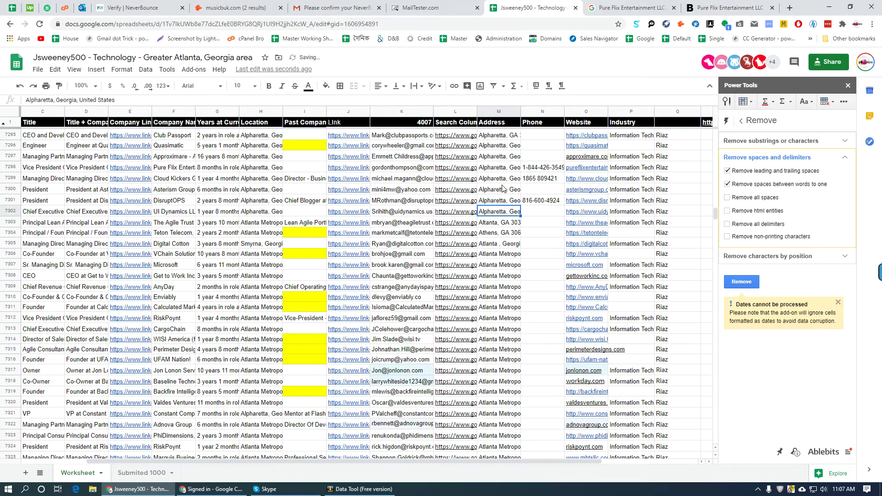
- Open Asterism Group's Atlanta address search and close the leftover Pure Flix tabs
{"action": "left_click", "coordinate": [469, 190]}
{"action": "left_click", "coordinate": [513, 204]}
{"action": "right_click", "coordinate": [557, 7]}
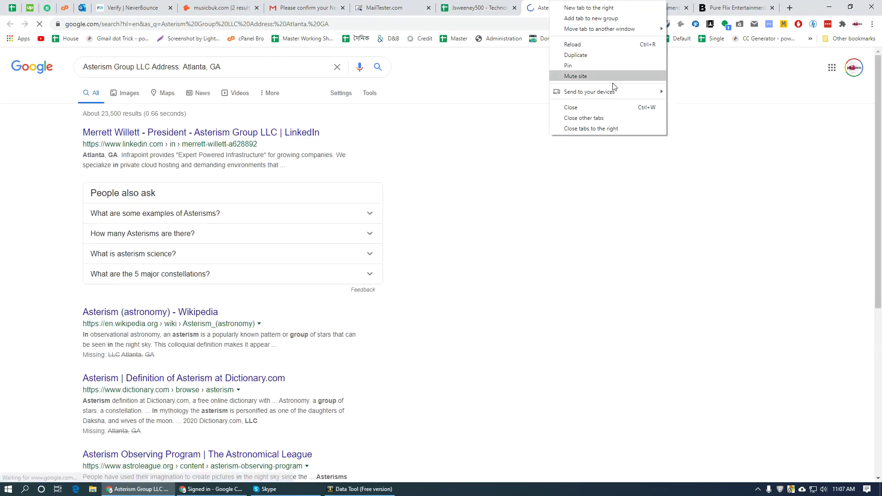
{"action": "left_click", "coordinate": [609, 126]}
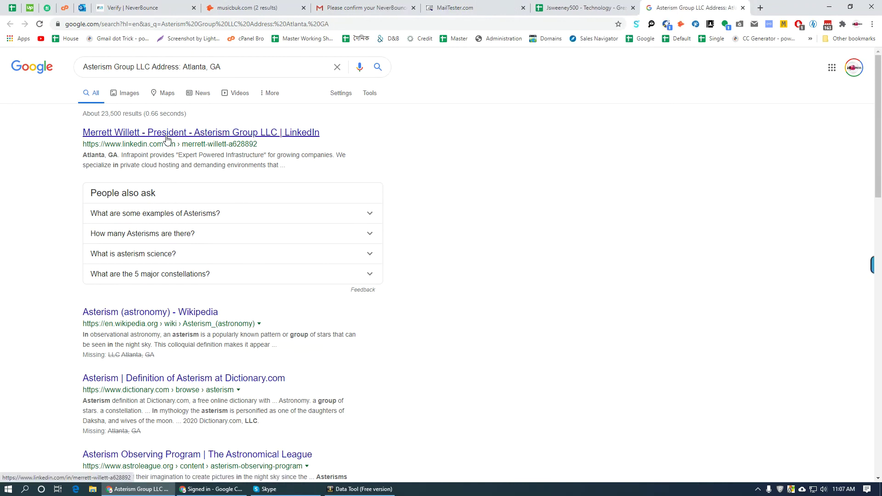
{"action": "scroll", "coordinate": [264, 257], "scroll_direction": "down", "scroll_amount": 6}
{"action": "scroll", "coordinate": [258, 310], "scroll_direction": "down", "scroll_amount": 14}
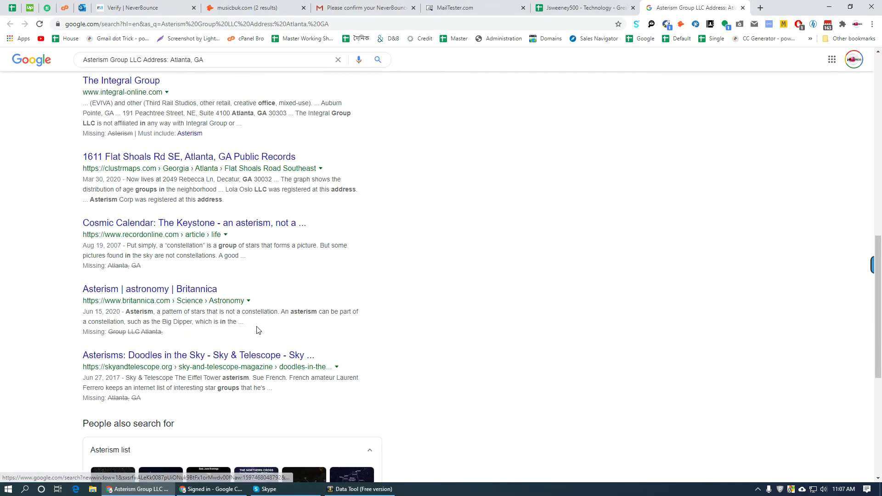
- Return to the lead sheet, scroll down and select TidalScale's search-link cell
{"action": "key", "text": "ctrl+shift+Tab"}
{"action": "scroll", "coordinate": [511, 302], "scroll_direction": "down", "scroll_amount": 20}
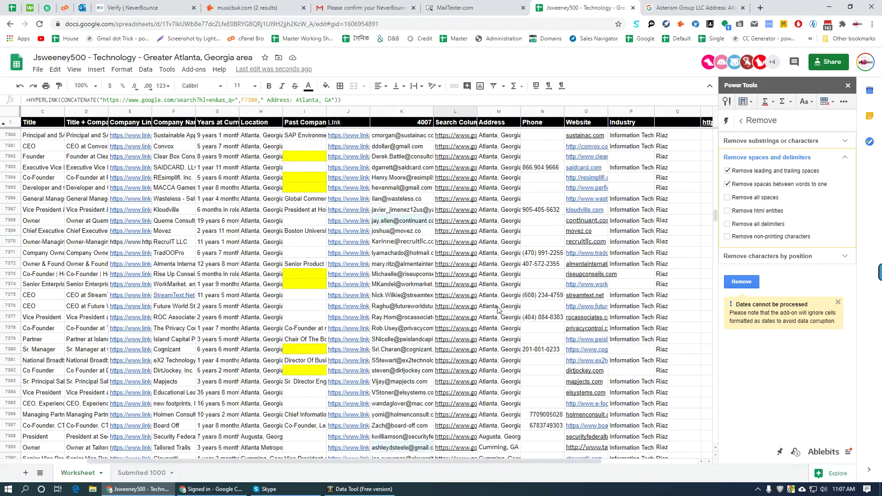
{"action": "scroll", "coordinate": [496, 300], "scroll_direction": "down", "scroll_amount": 5}
{"action": "scroll", "coordinate": [494, 285], "scroll_direction": "up", "scroll_amount": 10}
{"action": "scroll", "coordinate": [495, 280], "scroll_direction": "down", "scroll_amount": 4}
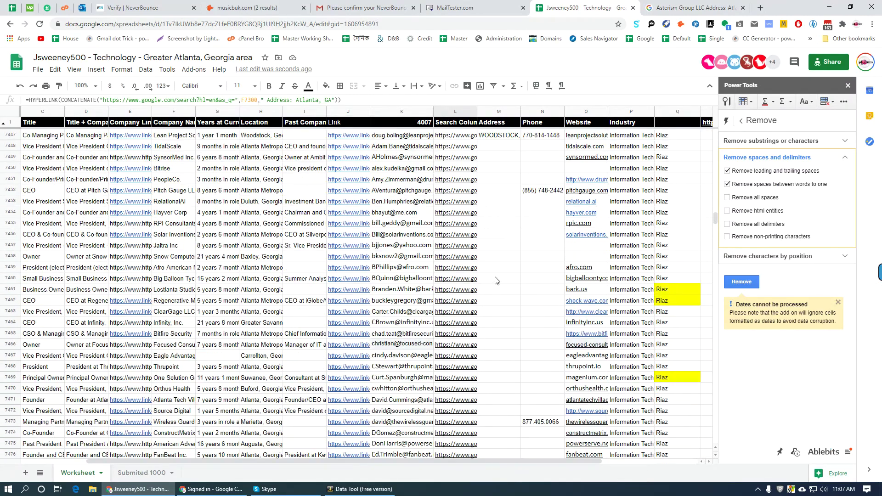
{"action": "left_click", "coordinate": [505, 158]}
- Run TidalScale's address search and look it up on Maps
{"action": "left_click", "coordinate": [491, 146]}
{"action": "left_click", "coordinate": [476, 161]}
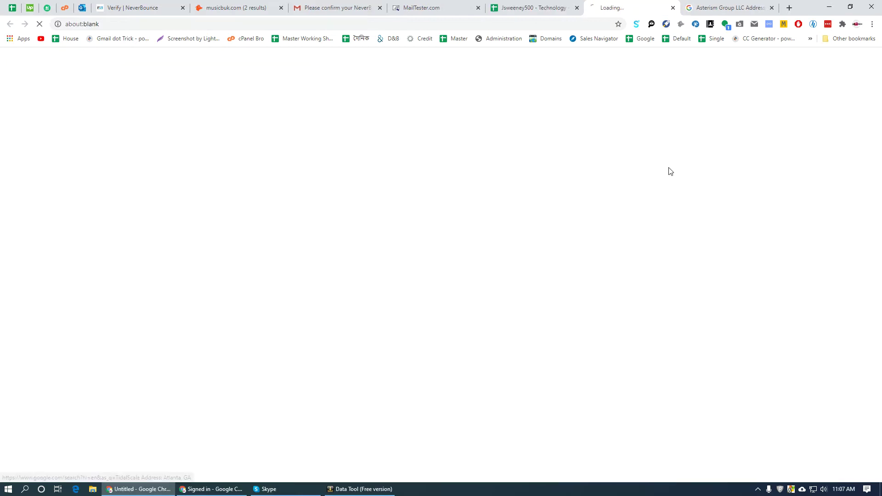
{"action": "scroll", "coordinate": [473, 311], "scroll_direction": "down", "scroll_amount": 7}
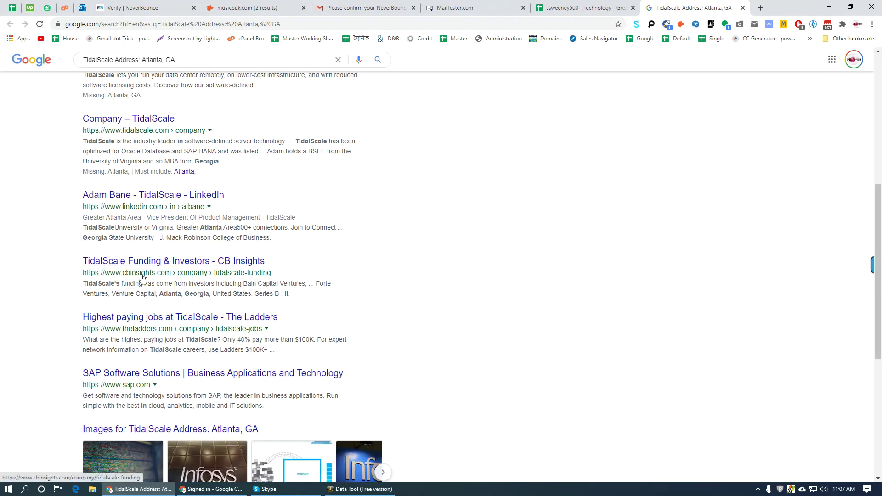
{"action": "scroll", "coordinate": [381, 267], "scroll_direction": "down", "scroll_amount": 6}
{"action": "scroll", "coordinate": [367, 307], "scroll_direction": "up", "scroll_amount": 13}
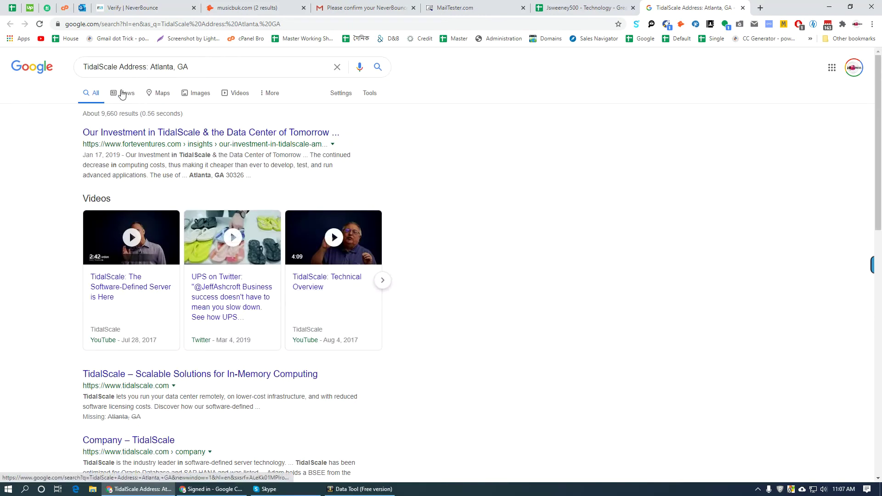
{"action": "left_click", "coordinate": [161, 93]}
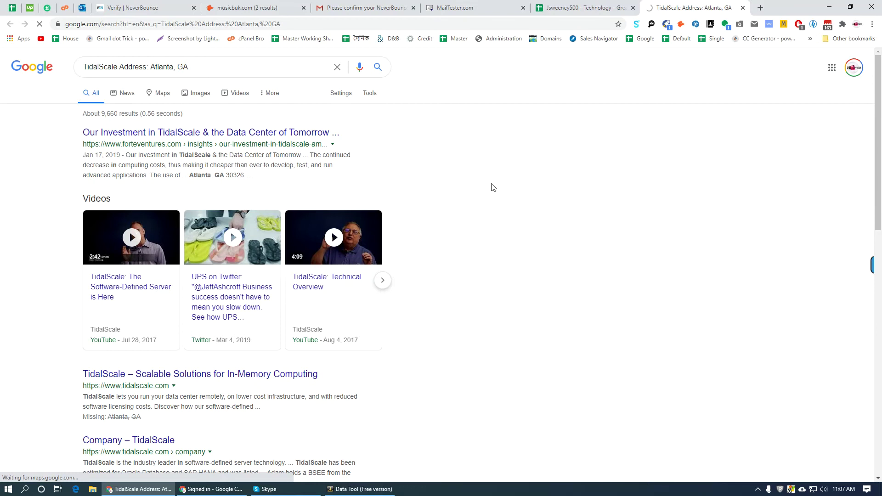
- Run SynsorMed Inc.'s address search, open its website in background, and view its Maps listing
{"action": "key", "text": "ctrl+shift+Tab"}
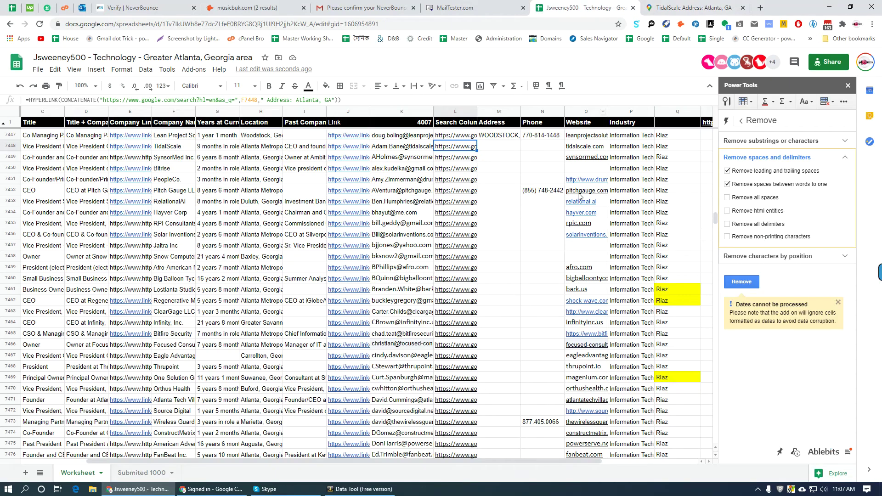
{"action": "left_click", "coordinate": [494, 159]}
{"action": "left_click", "coordinate": [460, 160]}
{"action": "left_click", "coordinate": [484, 174]}
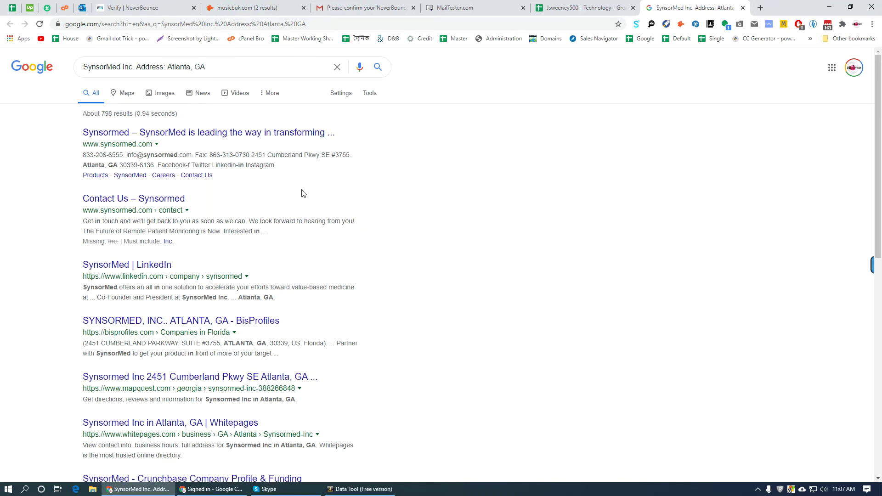
{"action": "middle_click", "coordinate": [150, 149]}
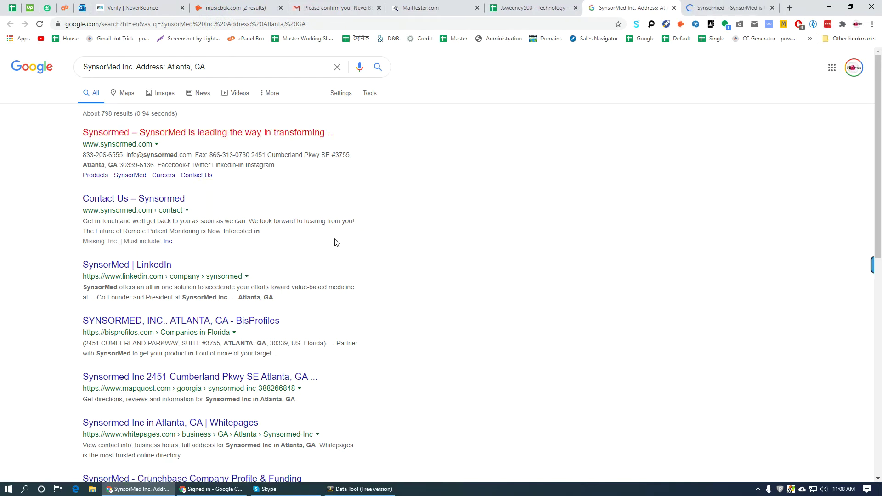
{"action": "left_click", "coordinate": [124, 93]}
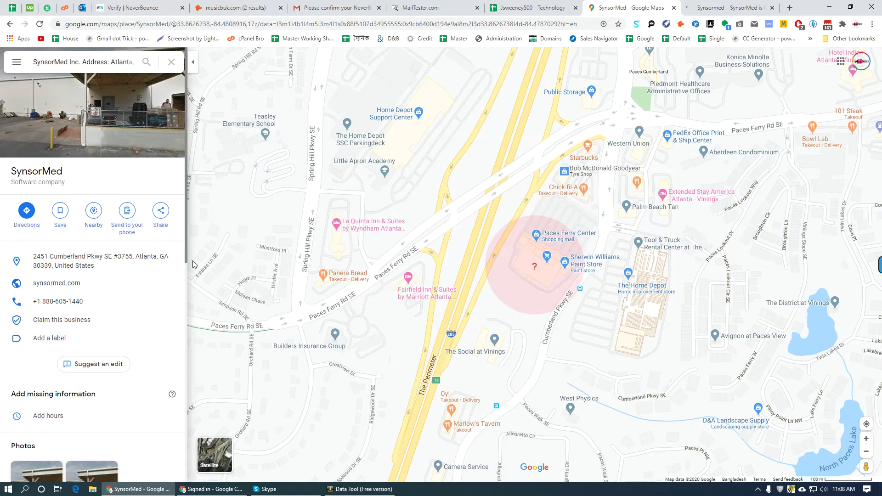
- Copy SynsorMed's Maps address and phone into cells M7449 and N7449
{"action": "left_click", "coordinate": [172, 263]}
{"action": "key", "text": "ctrl+shift+Tab"}
{"action": "left_click", "coordinate": [488, 157]}
{"action": "key", "text": "ctrl+v"}
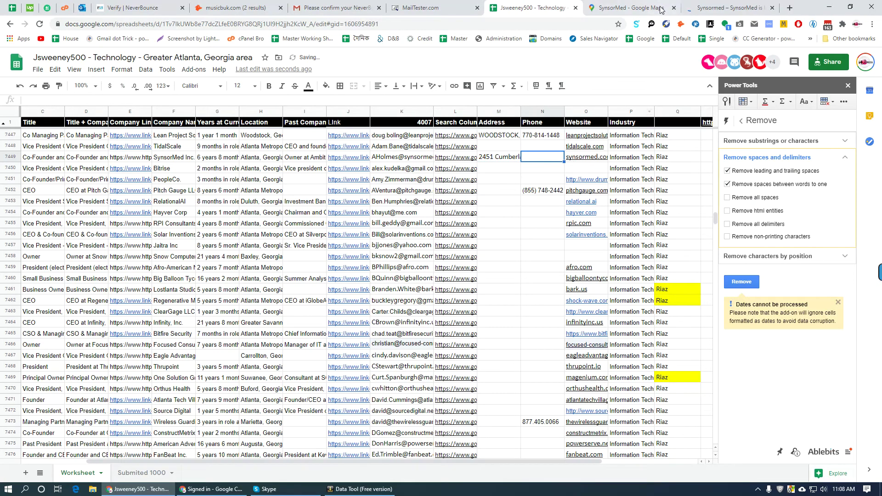
{"action": "key", "text": "ctrl+Tab"}
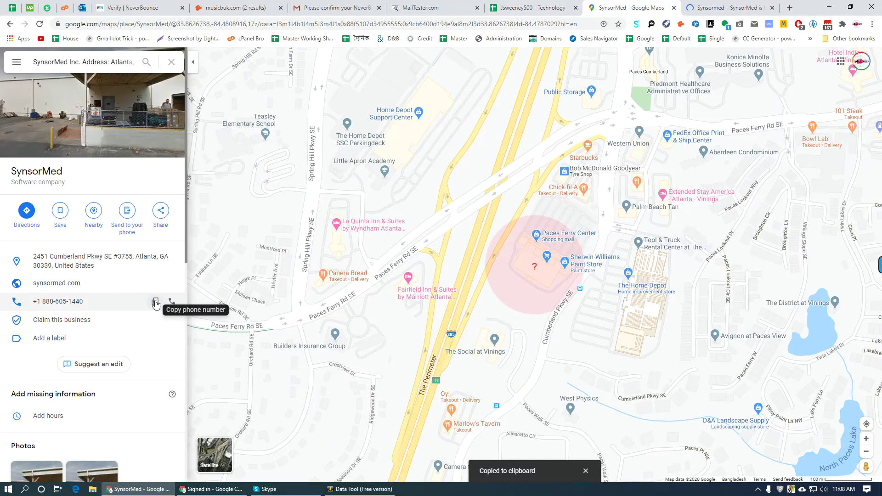
{"action": "left_click", "coordinate": [156, 302]}
{"action": "key", "text": "ctrl+shift+Tab"}
{"action": "key", "text": "ctrl+v"}
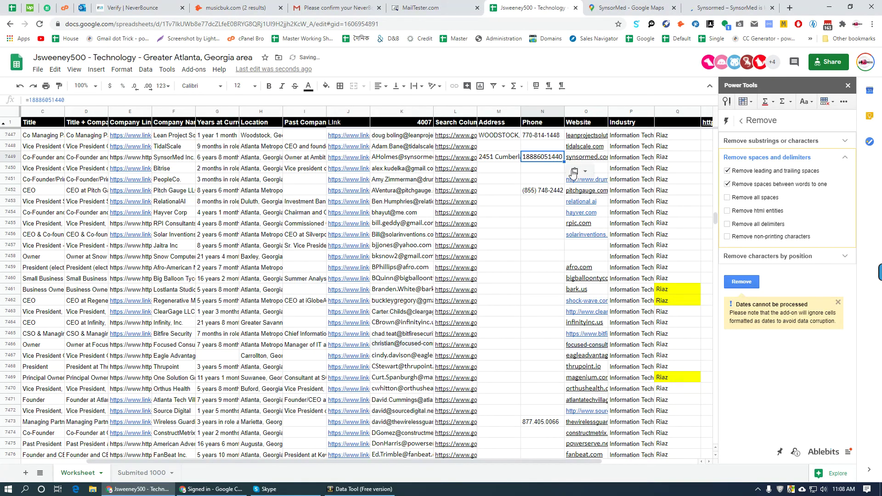
- Open Bitrise's Atlanta address search and close the leftover SynsorMed tabs
{"action": "left_click", "coordinate": [490, 166]}
{"action": "left_click", "coordinate": [474, 169]}
{"action": "left_click", "coordinate": [500, 188]}
{"action": "left_click", "coordinate": [686, 7]}
{"action": "left_click", "coordinate": [687, 7]}
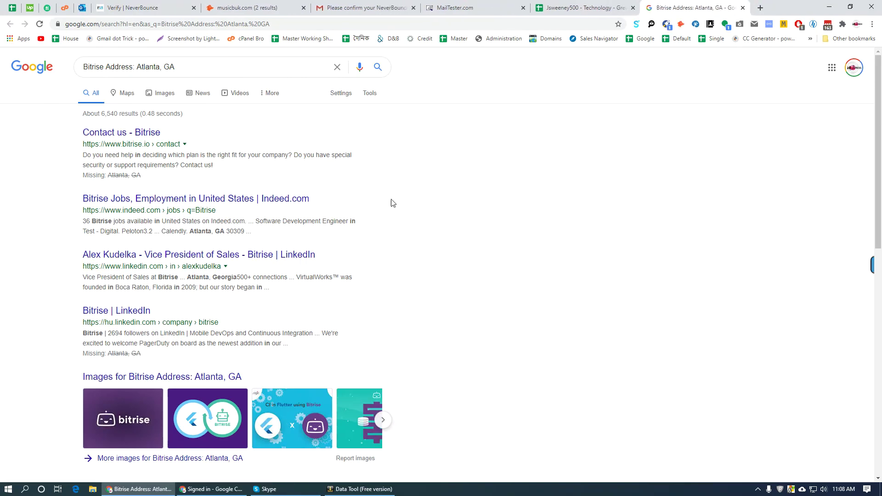
- Look up Bitrise on Maps and compare the results with the lead sheet
{"action": "left_click", "coordinate": [127, 93]}
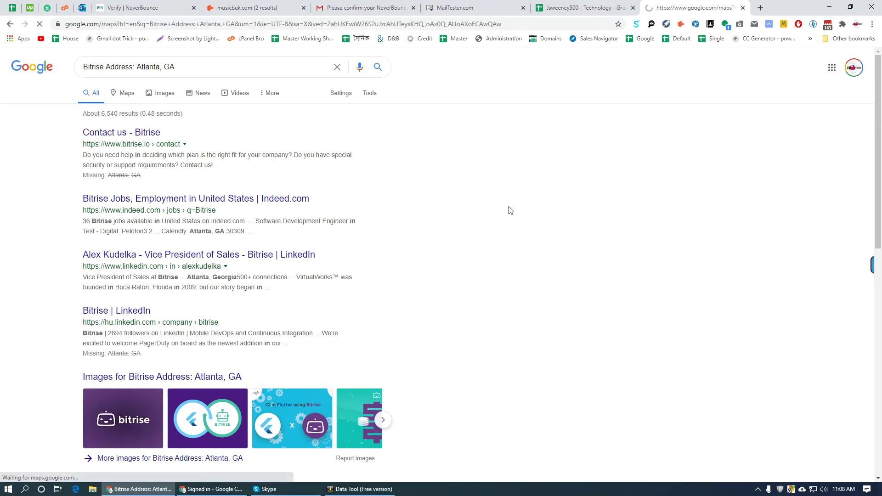
{"action": "key", "text": "ctrl+shift+Tab"}
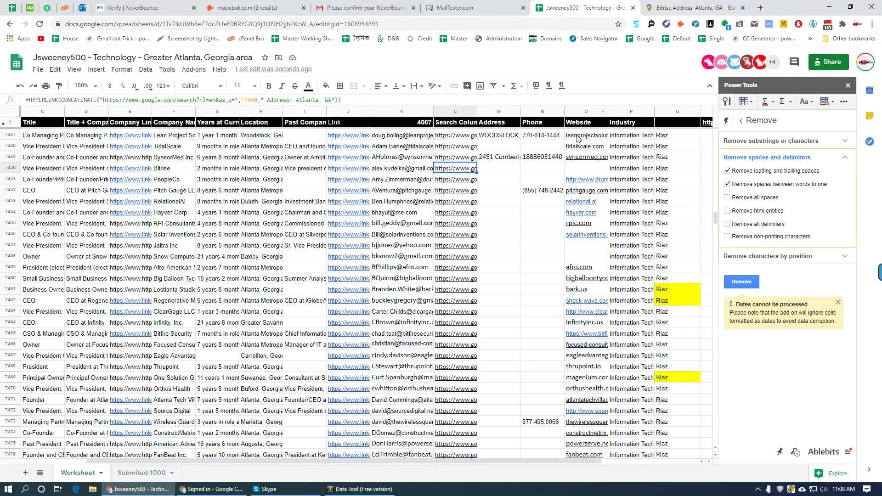
{"action": "key", "text": "ctrl+Tab"}
{"action": "key", "text": "ctrl+shift+Tab"}
- Run PeopleCo.'s address search, open its Cortera profile, and switch from map to web results
{"action": "key", "text": "Down"}
{"action": "left_click", "coordinate": [497, 193]}
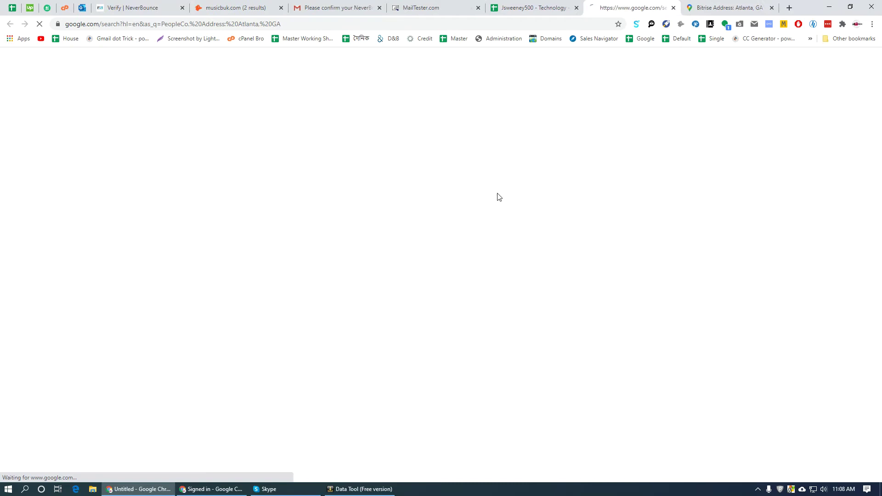
{"action": "middle_click", "coordinate": [731, 4]}
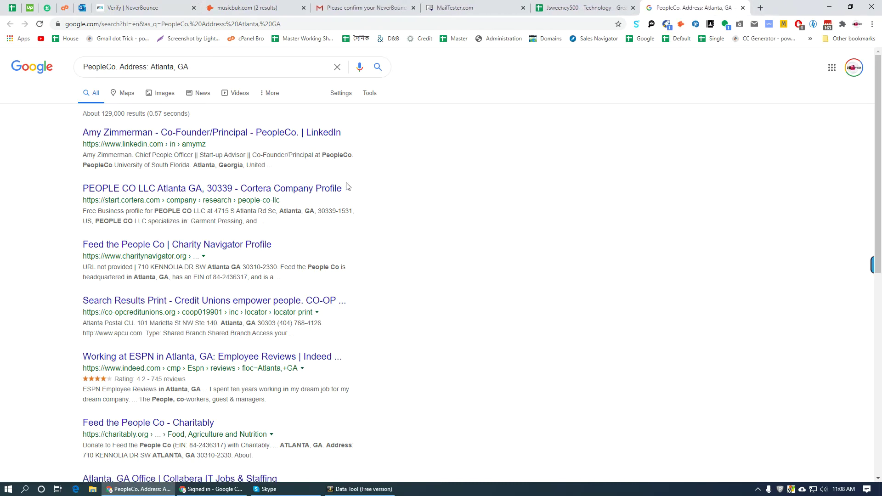
{"action": "middle_click", "coordinate": [181, 190]}
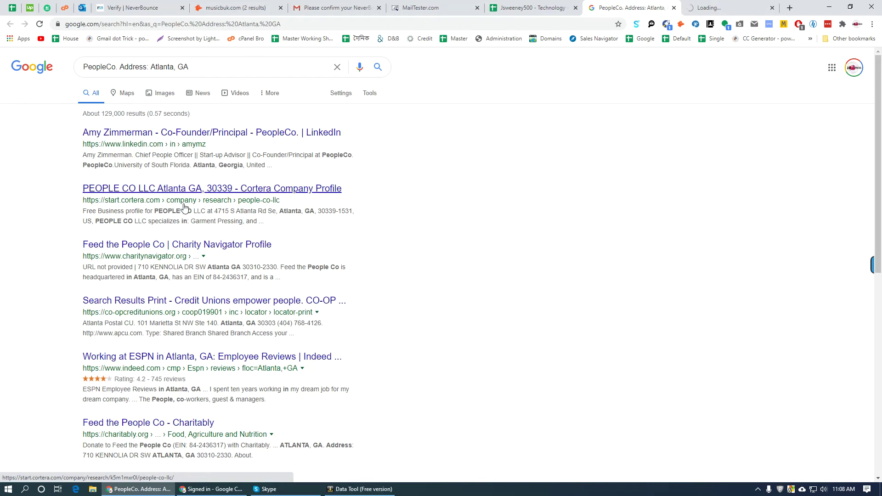
{"action": "scroll", "coordinate": [184, 207], "scroll_direction": "down", "scroll_amount": 6}
{"action": "scroll", "coordinate": [276, 312], "scroll_direction": "up", "scroll_amount": 6}
{"action": "left_click", "coordinate": [125, 92]}
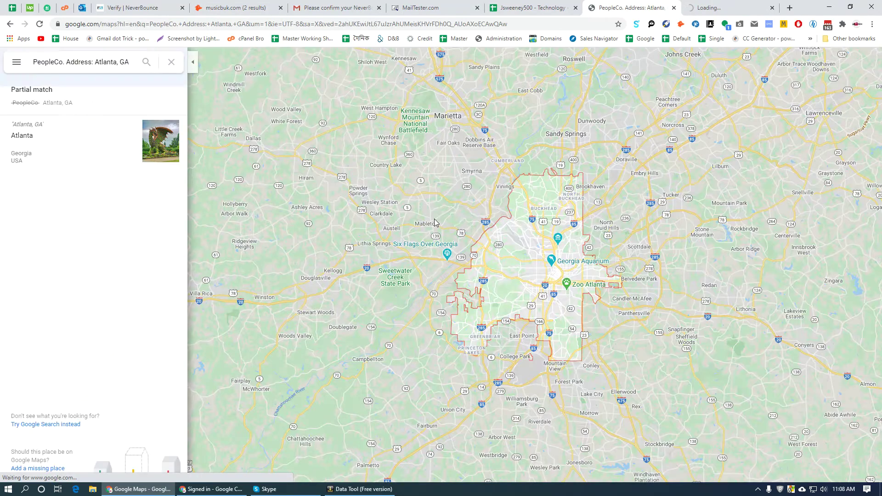
{"action": "left_click", "coordinate": [754, 8]}
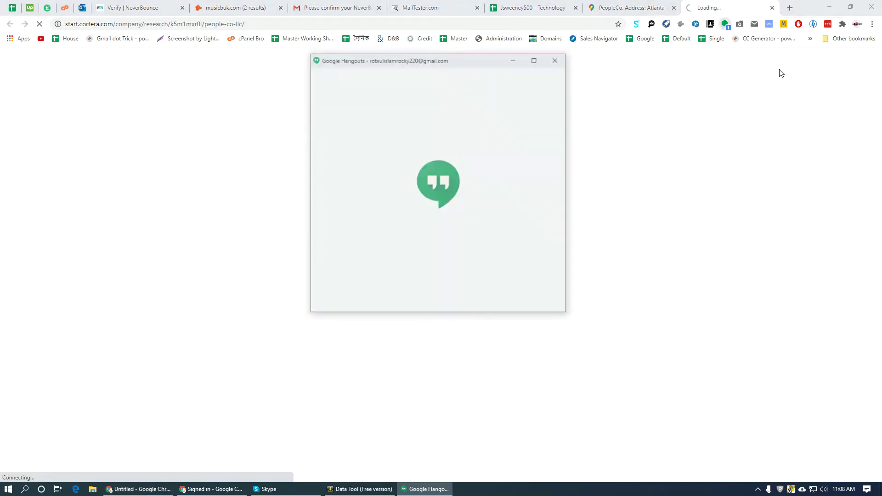
{"action": "key", "text": "ctrl+shift+Tab"}
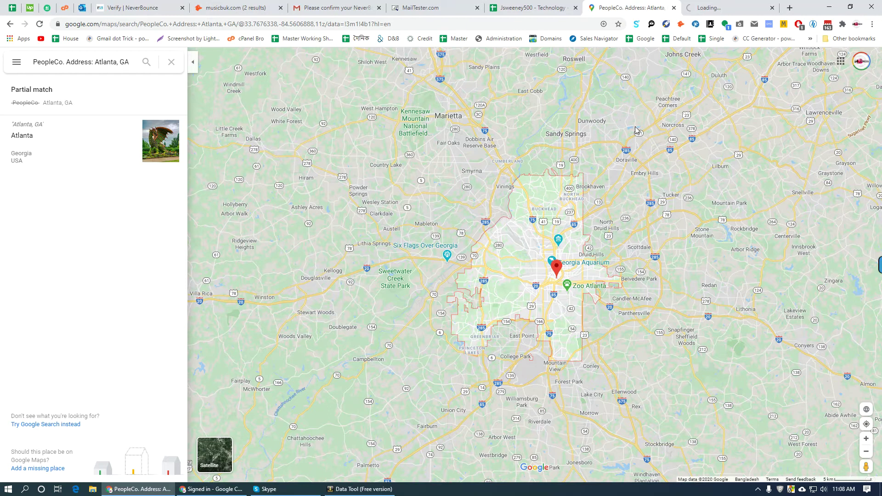
{"action": "left_click", "coordinate": [732, 2]}
{"action": "left_click", "coordinate": [638, 8]}
{"action": "left_click", "coordinate": [45, 424]}
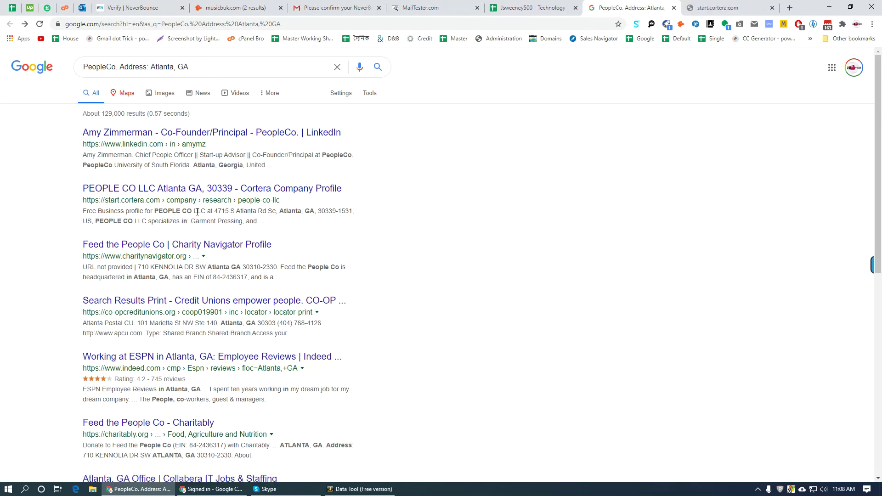
{"action": "left_click_drag", "start_coordinate": [237, 213], "coordinate": [355, 210]}
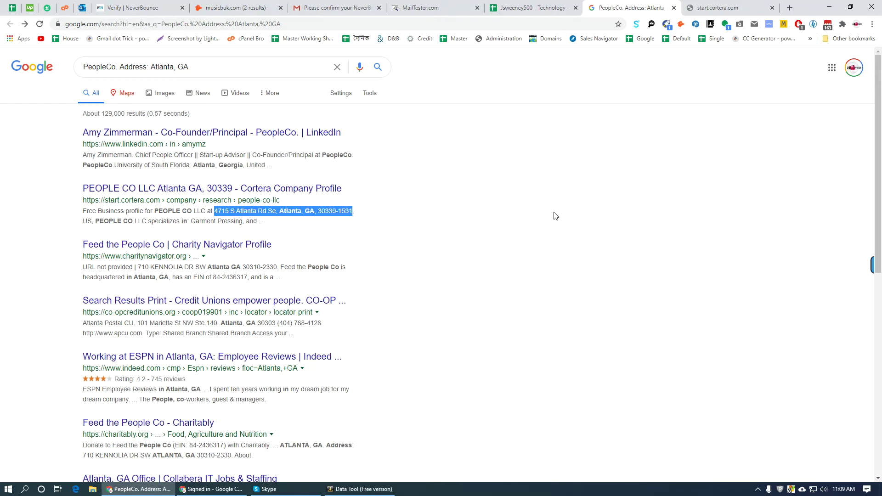
{"action": "key", "text": "ctrl+Tab"}
{"action": "key", "text": "ctrl+shift+Tab"}
{"action": "key", "text": "ctrl+shift+Tab"}
{"action": "left_click", "coordinate": [501, 180]}
{"action": "key", "text": "ctrl+v"}
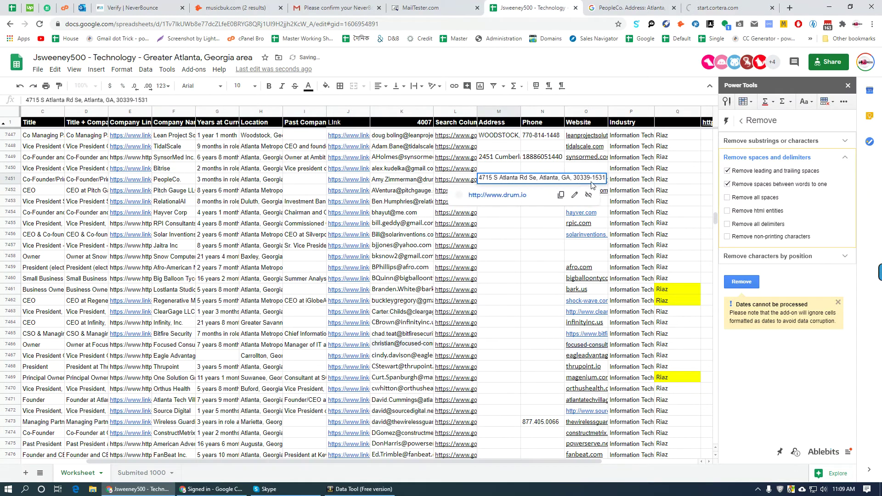
{"action": "key", "text": "BackSpace"}
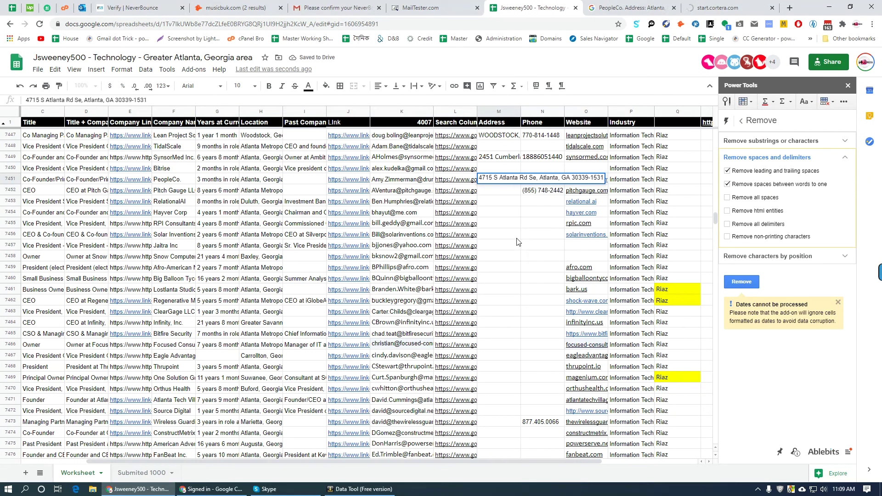
{"action": "key", "text": "Return"}
- Review the Cortera page and PeopleCo search results again, then return to the lead sheet
{"action": "left_click", "coordinate": [692, 10]}
{"action": "left_click", "coordinate": [643, 8]}
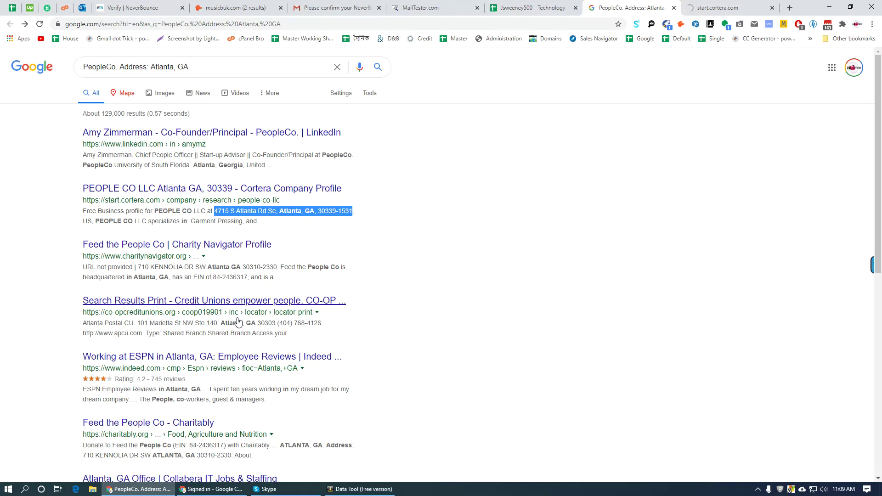
{"action": "scroll", "coordinate": [305, 275], "scroll_direction": "down", "scroll_amount": 5}
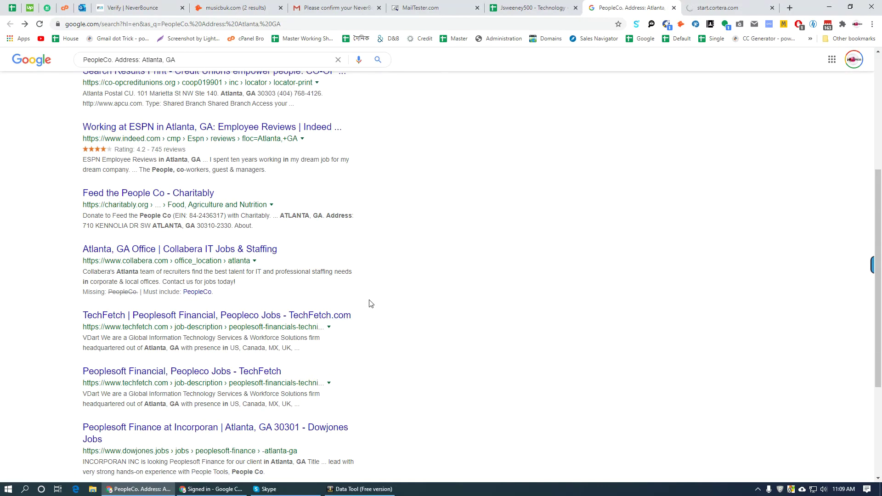
{"action": "scroll", "coordinate": [370, 303], "scroll_direction": "down", "scroll_amount": 4}
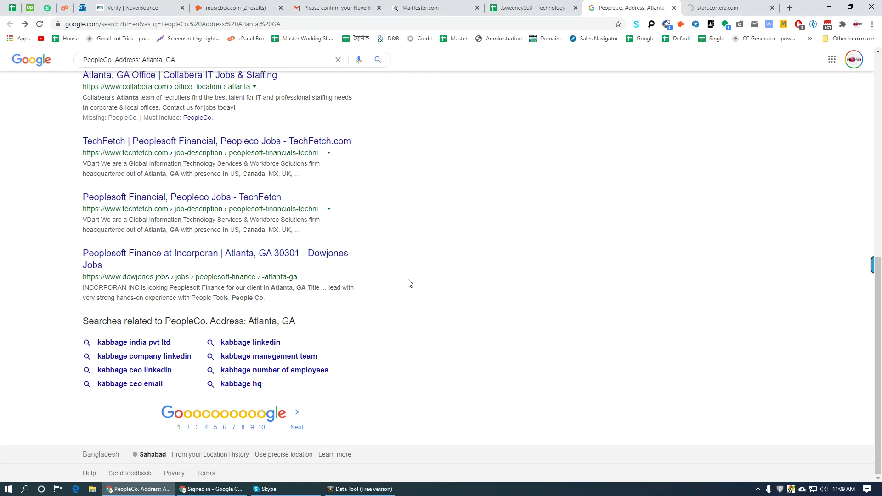
{"action": "key", "text": "ctrl+Tab"}
{"action": "key", "text": "ctrl+shift+Tab"}
{"action": "key", "text": "ctrl+shift+Tab"}
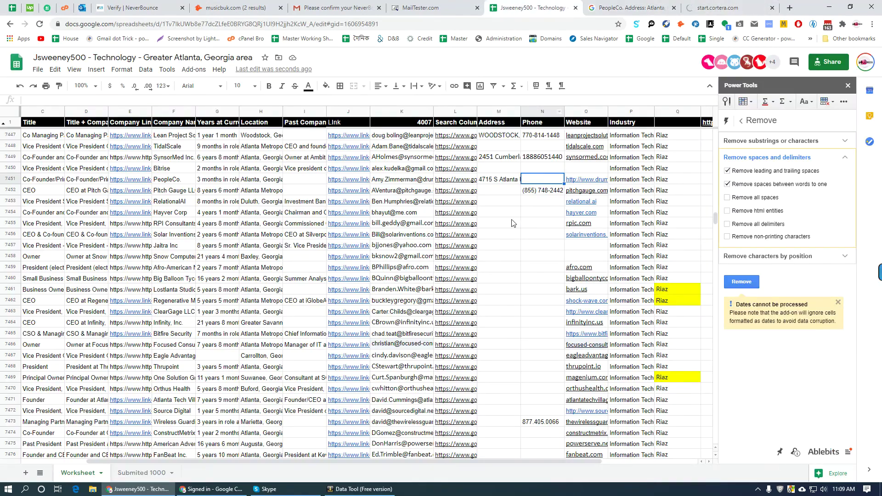
- Search Google for Blockchain Chamber of Commerce's address from L7648 and open its LinkedIn result
{"action": "scroll", "coordinate": [514, 226], "scroll_direction": "down", "scroll_amount": 20}
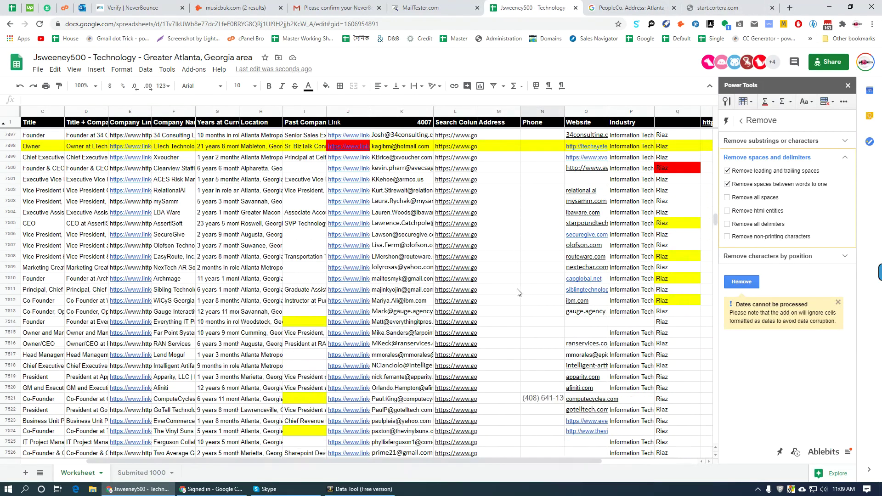
{"action": "scroll", "coordinate": [525, 288], "scroll_direction": "down", "scroll_amount": 20}
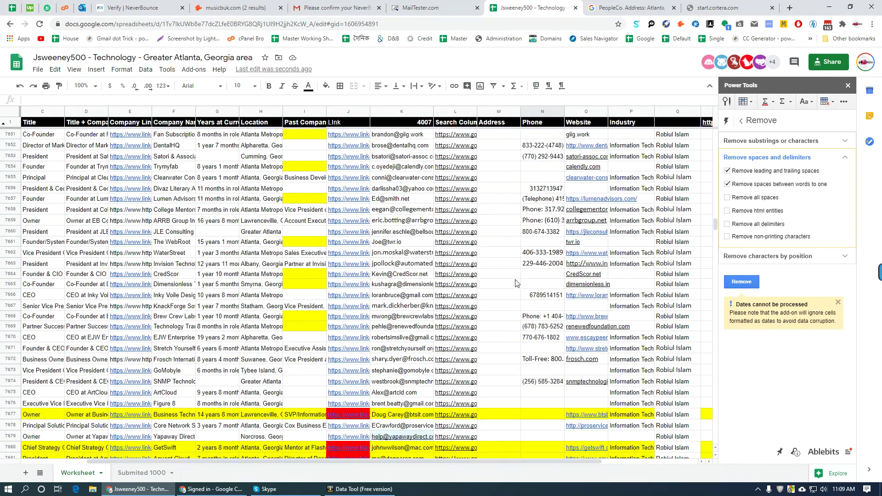
{"action": "scroll", "coordinate": [515, 284], "scroll_direction": "up", "scroll_amount": 5}
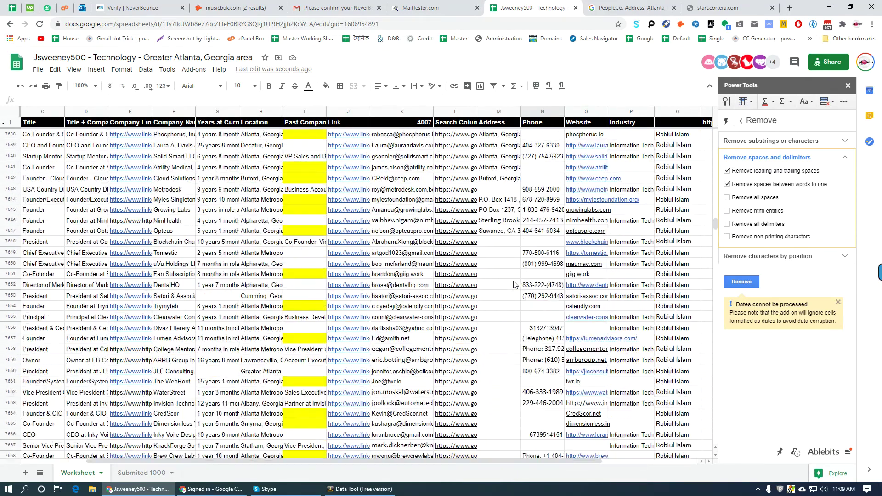
{"action": "scroll", "coordinate": [523, 271], "scroll_direction": "down", "scroll_amount": 1}
{"action": "left_click", "coordinate": [508, 219]}
{"action": "left_click", "coordinate": [472, 225]}
{"action": "left_click", "coordinate": [495, 238]}
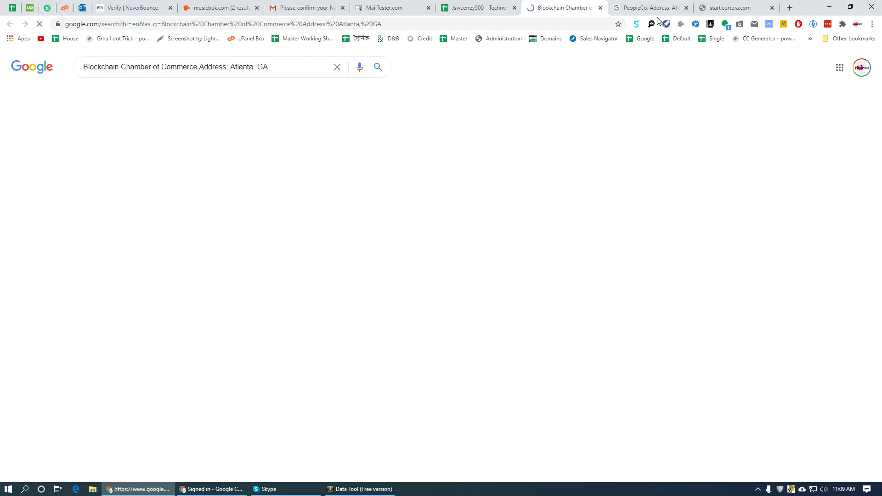
{"action": "left_click", "coordinate": [198, 133], "text": "ctrl"}
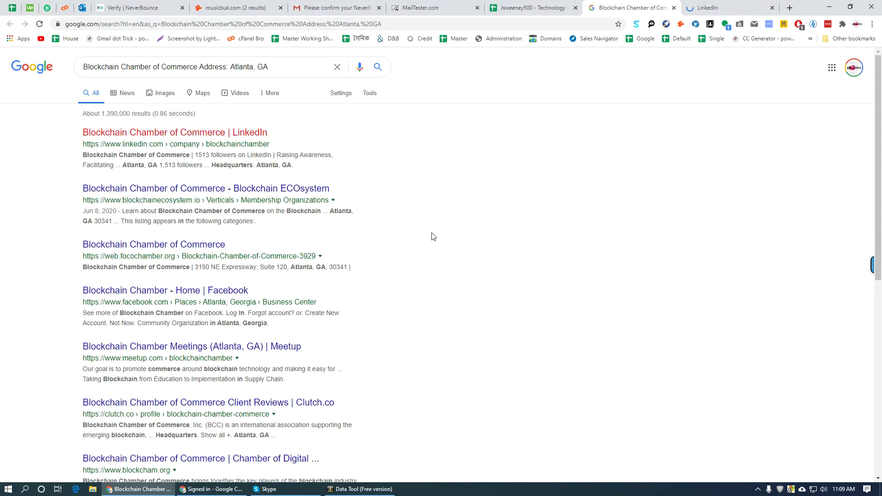
- Copy the headquarters street address from the LinkedIn About page's Locations section
{"action": "scroll", "coordinate": [426, 316], "scroll_direction": "down", "scroll_amount": 5}
{"action": "key", "text": "ctrl+Tab"}
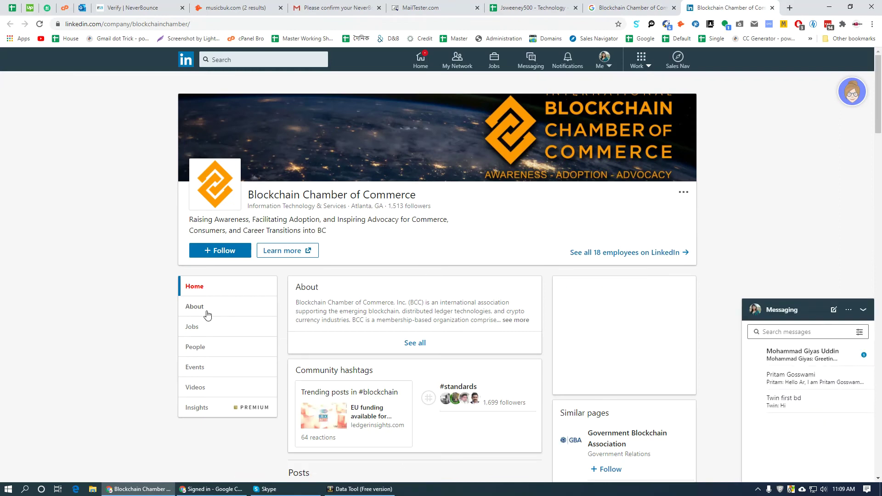
{"action": "left_click", "coordinate": [200, 319]}
{"action": "scroll", "coordinate": [179, 327], "scroll_direction": "down", "scroll_amount": 5}
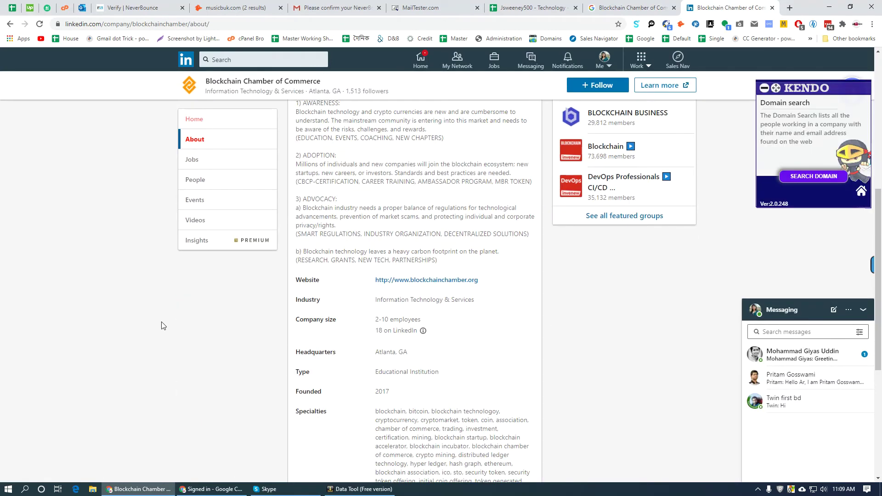
{"action": "scroll", "coordinate": [175, 328], "scroll_direction": "down", "scroll_amount": 2}
{"action": "left_click_drag", "start_coordinate": [458, 305], "coordinate": [303, 305]}
{"action": "key", "text": "ctrl+c"}
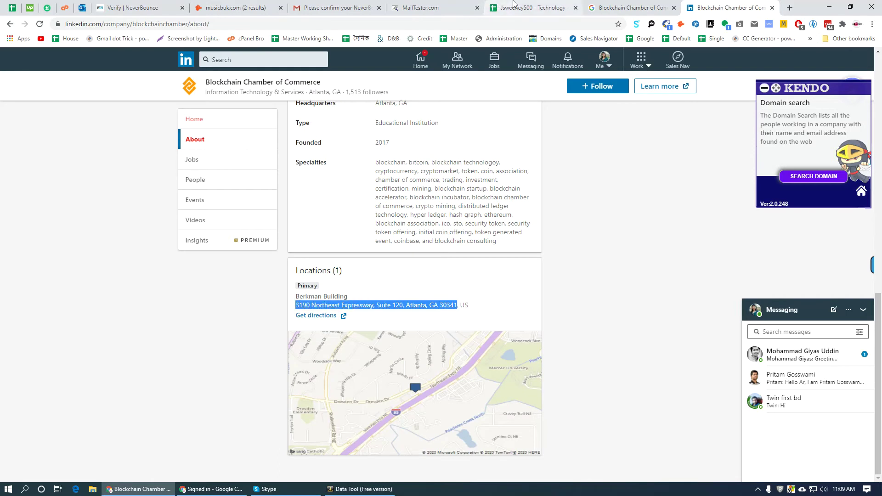
- Paste '3190 Northeast Expressway, Suite 120, Atlanta, GA 30341' into Address cell M7648
{"action": "left_click", "coordinate": [533, 8]}
{"action": "left_click", "coordinate": [514, 223]}
{"action": "key", "text": "ctrl+v"}
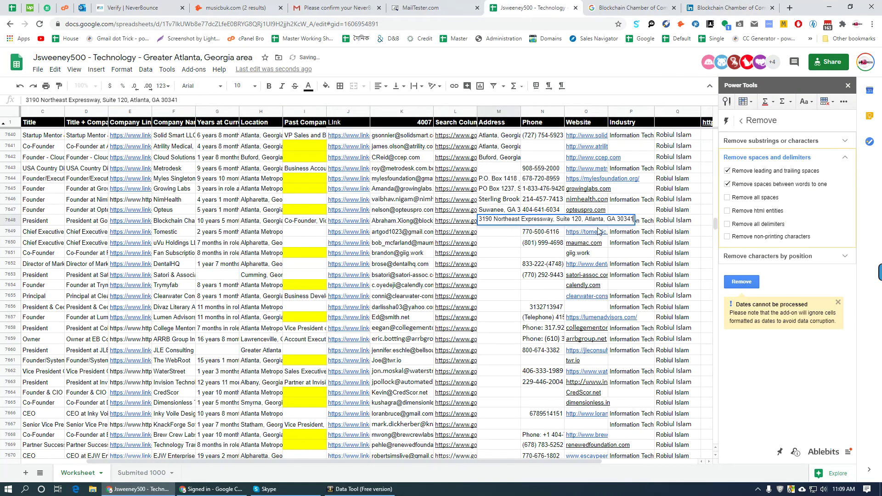
{"action": "left_click", "coordinate": [551, 231]}
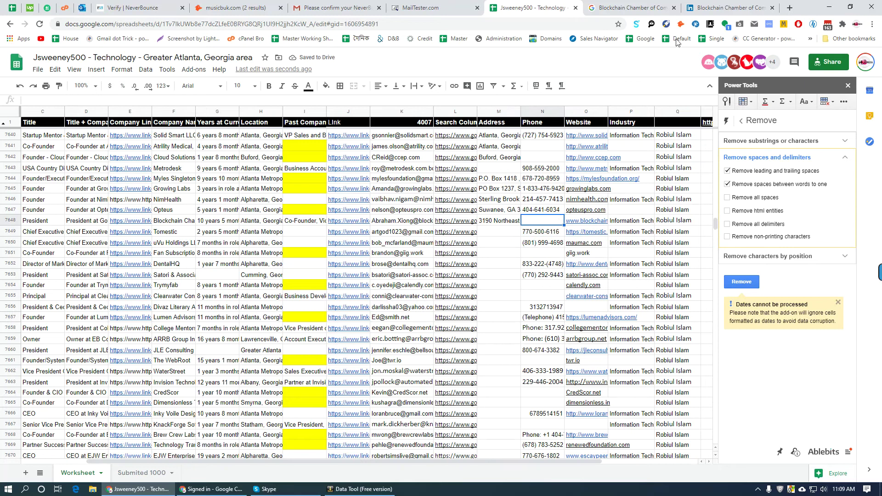
- Open blockchainchamber.org from the LinkedIn page and close the Hangouts window
{"action": "left_click", "coordinate": [731, 7]}
{"action": "scroll", "coordinate": [477, 331], "scroll_direction": "up", "scroll_amount": 7}
{"action": "left_click", "coordinate": [431, 306]}
{"action": "left_click", "coordinate": [648, 8]}
{"action": "scroll", "coordinate": [556, 256], "scroll_direction": "down", "scroll_amount": 5}
{"action": "scroll", "coordinate": [556, 256], "scroll_direction": "up", "scroll_amount": 1}
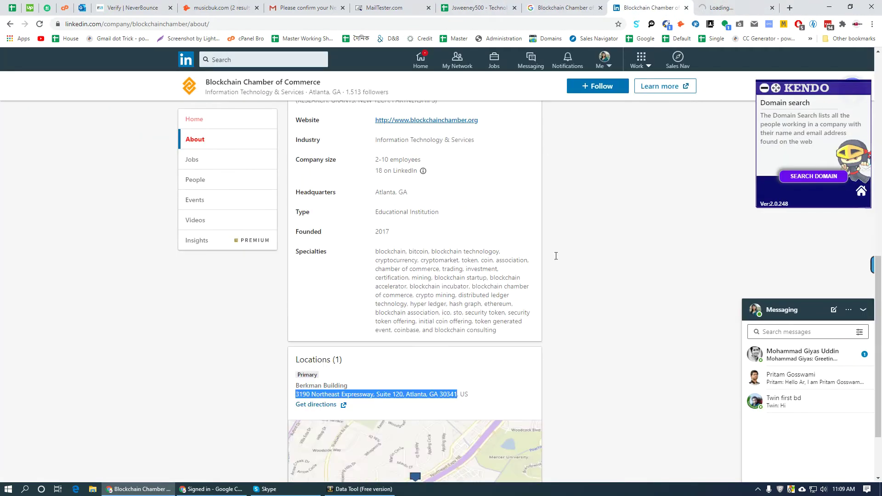
{"action": "left_click", "coordinate": [714, 2]}
{"action": "left_click", "coordinate": [726, 24]}
{"action": "left_click", "coordinate": [558, 58]}
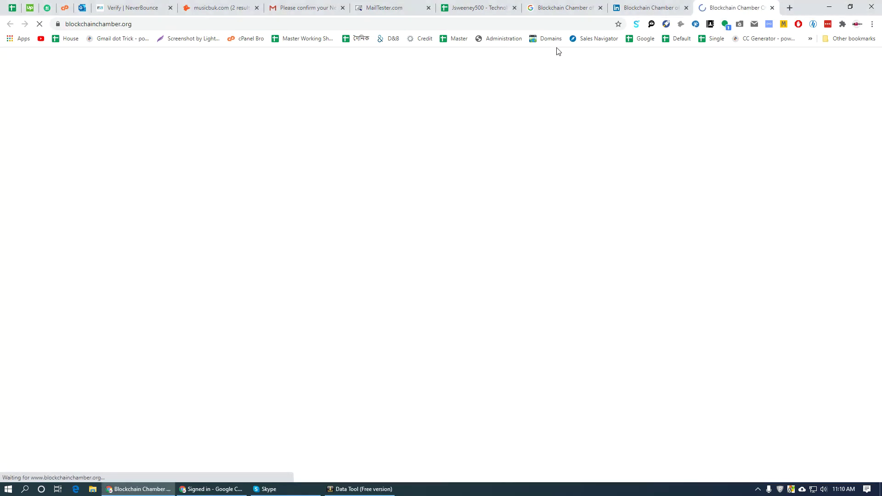
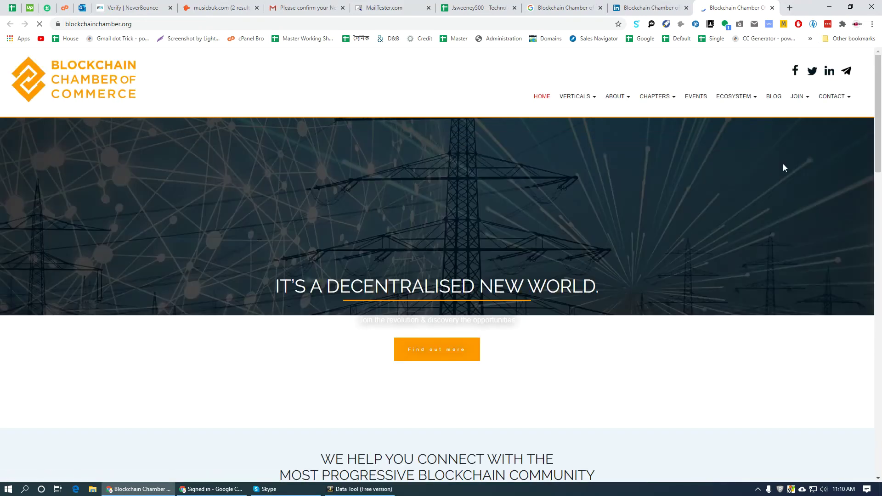
{"action": "mouse_move", "coordinate": [843, 104]}
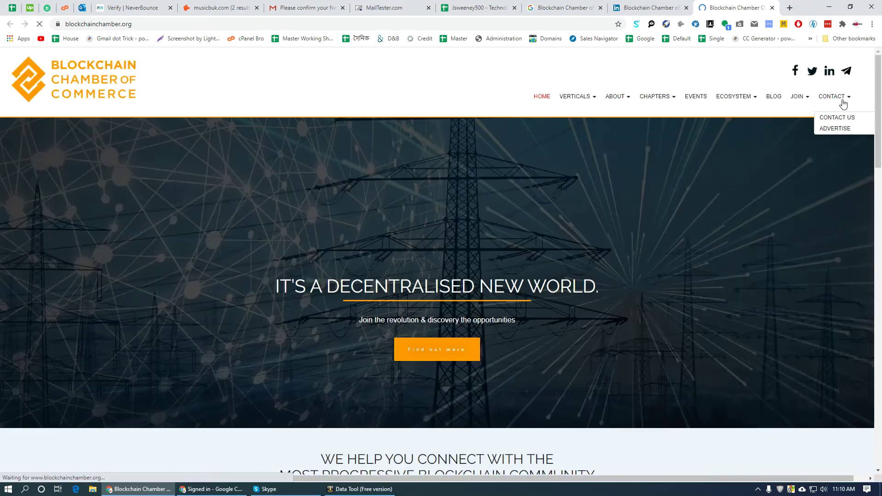
{"action": "left_click", "coordinate": [837, 118]}
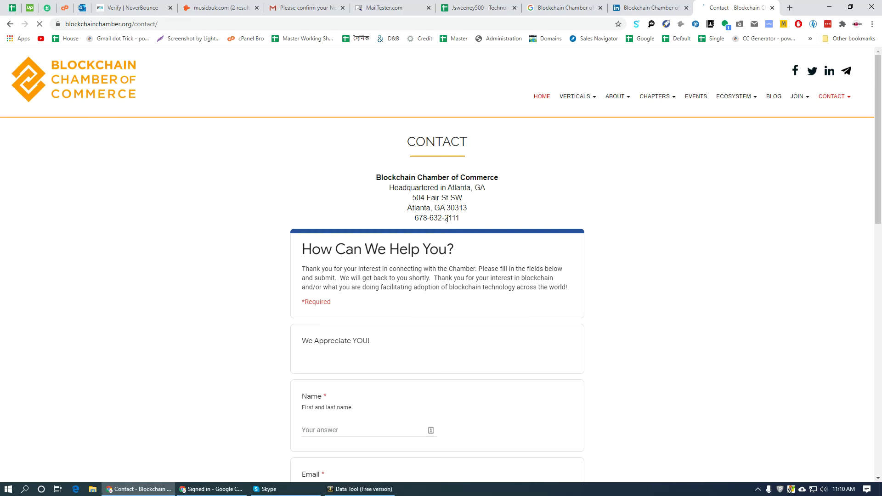
{"action": "triple_click", "coordinate": [437, 218]}
- Return to the lead spreadsheet and scroll down to row 8008
{"action": "left_click", "coordinate": [513, 3]}
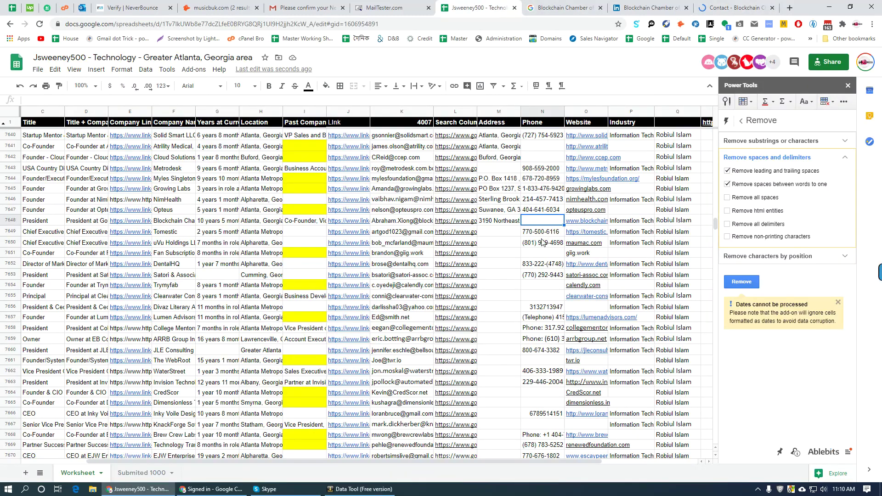
{"action": "scroll", "coordinate": [542, 243], "scroll_direction": "down", "scroll_amount": 20}
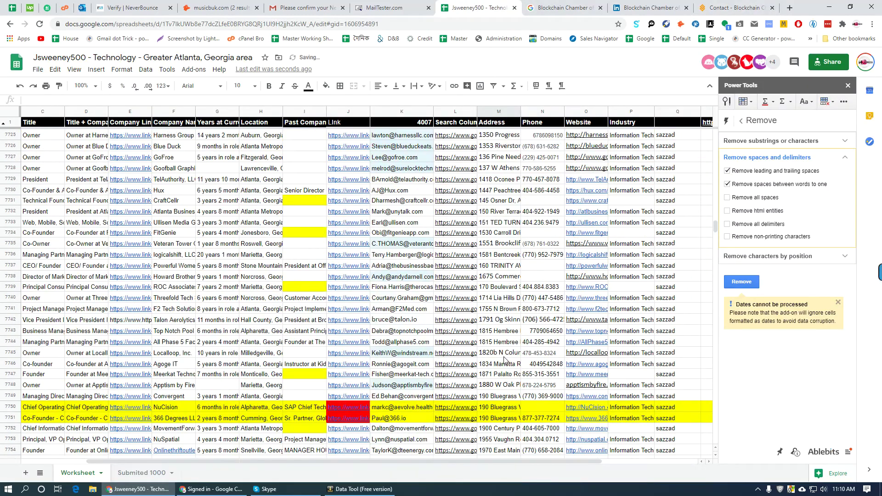
{"action": "scroll", "coordinate": [504, 360], "scroll_direction": "down", "scroll_amount": 20}
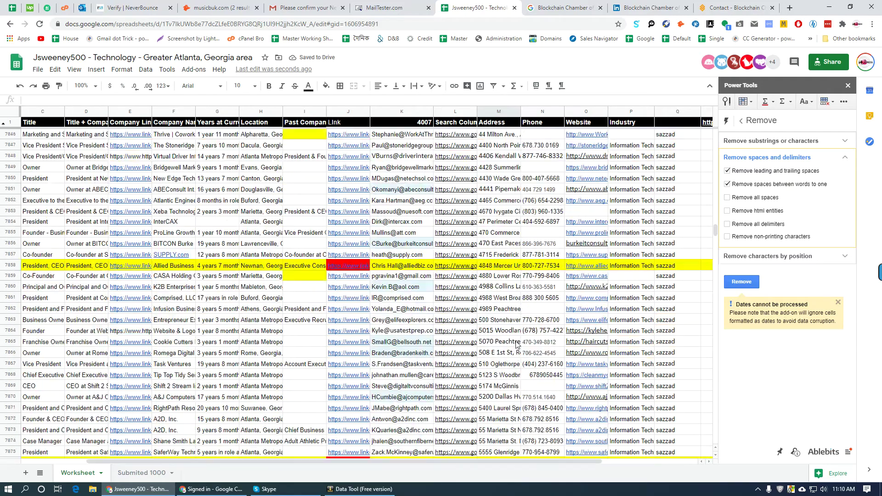
{"action": "scroll", "coordinate": [518, 345], "scroll_direction": "down", "scroll_amount": 20}
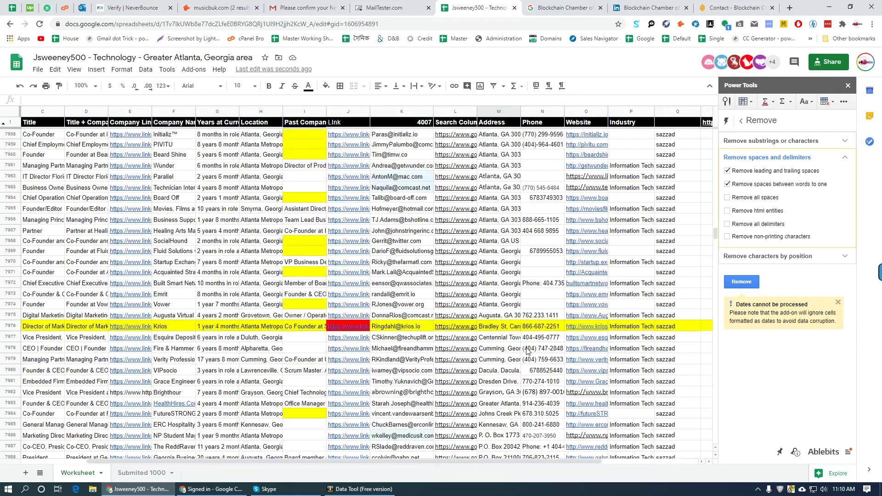
{"action": "scroll", "coordinate": [538, 343], "scroll_direction": "down", "scroll_amount": 10}
- Search Alston Industries' address and open the D&B Alston Construction profile, closing the Blockchain tabs
{"action": "left_click", "coordinate": [481, 248]}
{"action": "left_click", "coordinate": [497, 268]}
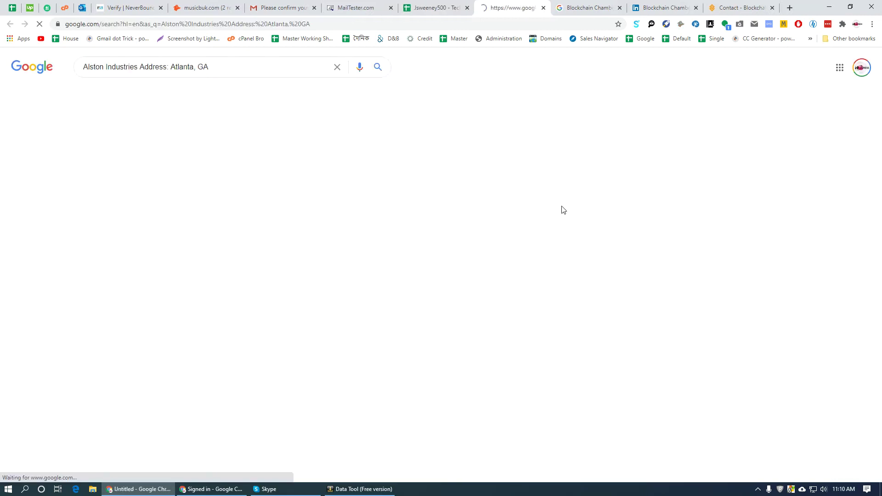
{"action": "middle_click", "coordinate": [163, 141]}
{"action": "left_click", "coordinate": [532, 7]}
{"action": "right_click", "coordinate": [532, 7]}
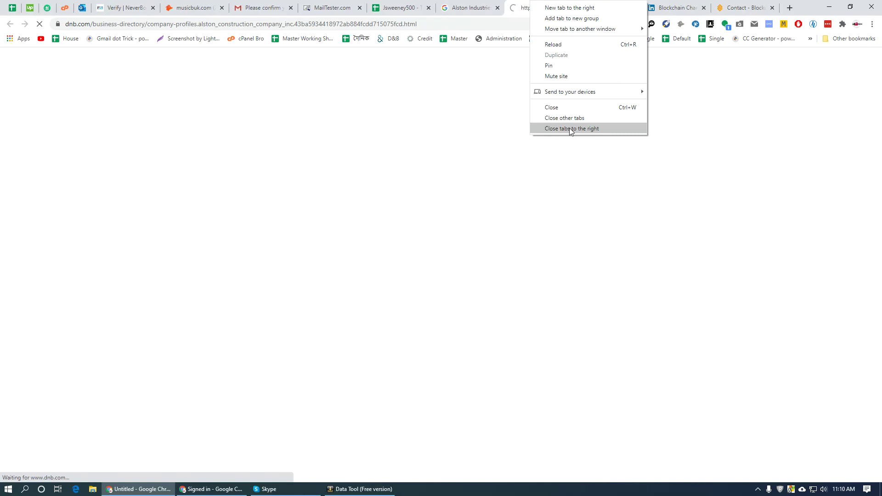
{"action": "left_click", "coordinate": [571, 129]}
{"action": "key", "text": "ctrl+shift+Tab"}
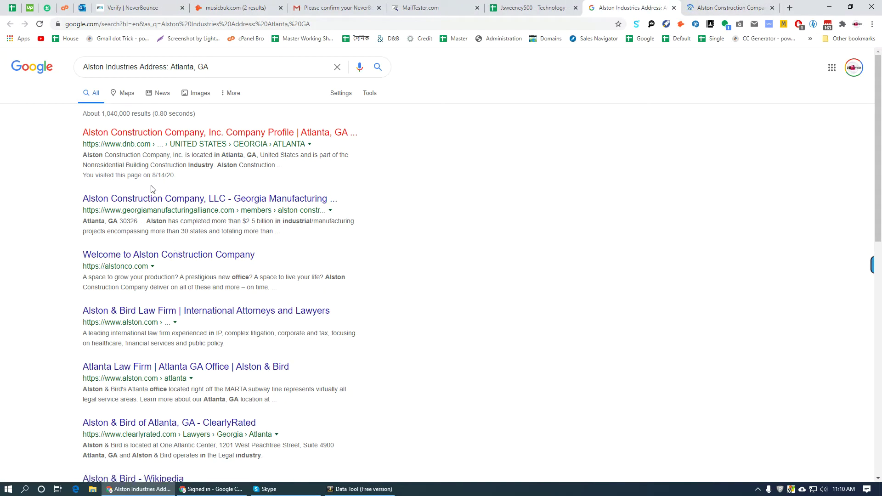
{"action": "key", "text": "ctrl+Tab"}
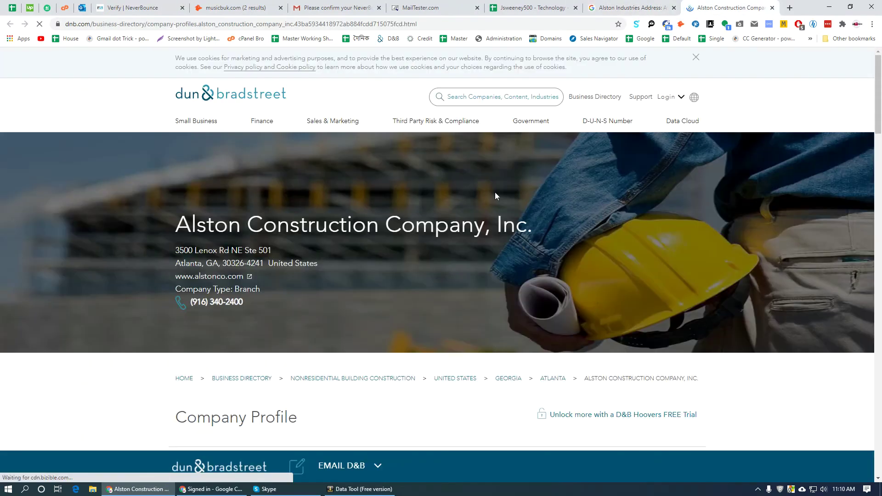
- Copy Alston Construction's Atlanta street address as plain text and select cell M8008
{"action": "left_click_drag", "start_coordinate": [263, 262], "coordinate": [177, 253]}
{"action": "right_click", "coordinate": [191, 251]}
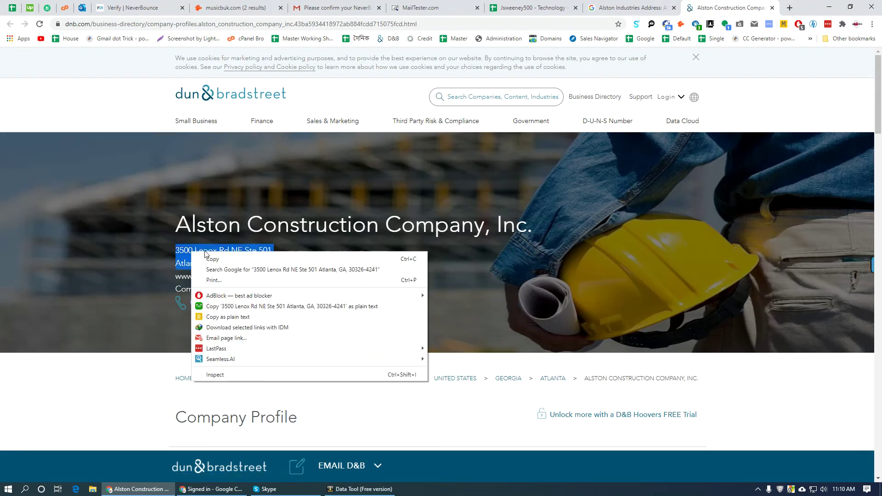
{"action": "left_click", "coordinate": [273, 310]}
{"action": "left_click", "coordinate": [533, 7]}
{"action": "left_click", "coordinate": [506, 243]}
{"action": "key", "text": "ctrl+v"}
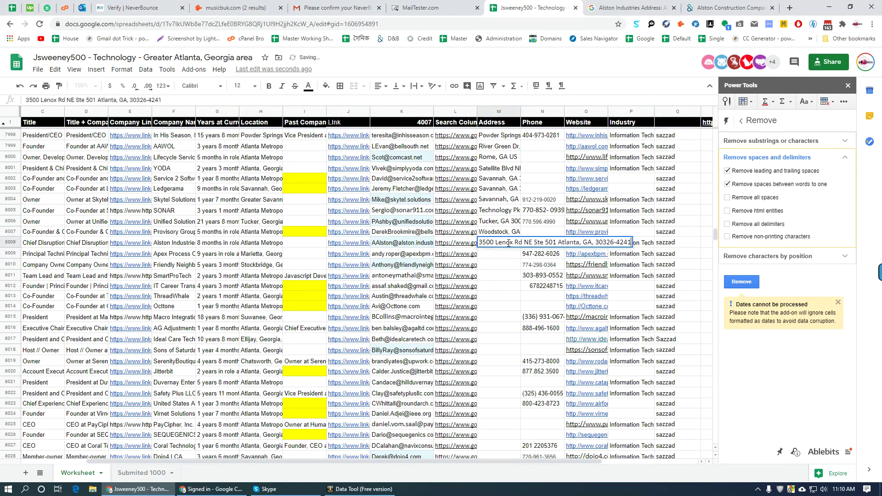
{"action": "double_click", "coordinate": [594, 243]}
{"action": "key", "text": "BackSpace"}
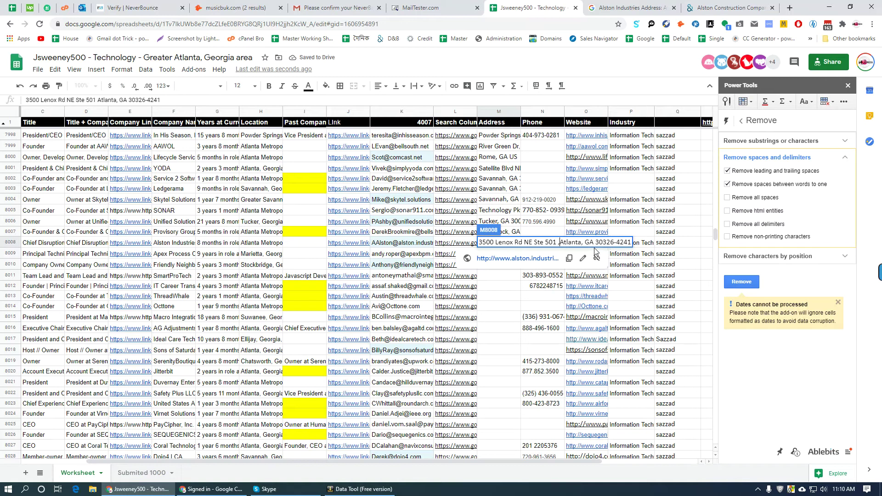
{"action": "left_click", "coordinate": [513, 293]}
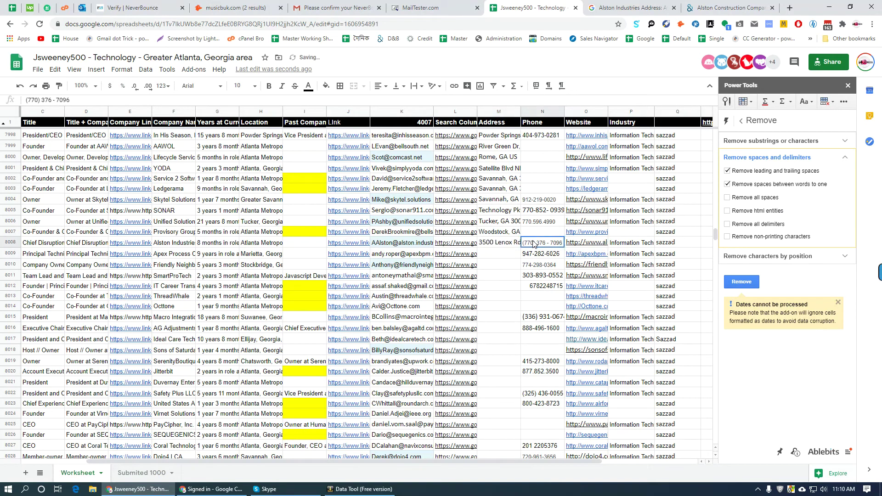
{"action": "key", "text": "ctrl+9"}
{"action": "triple_click", "coordinate": [252, 302]}
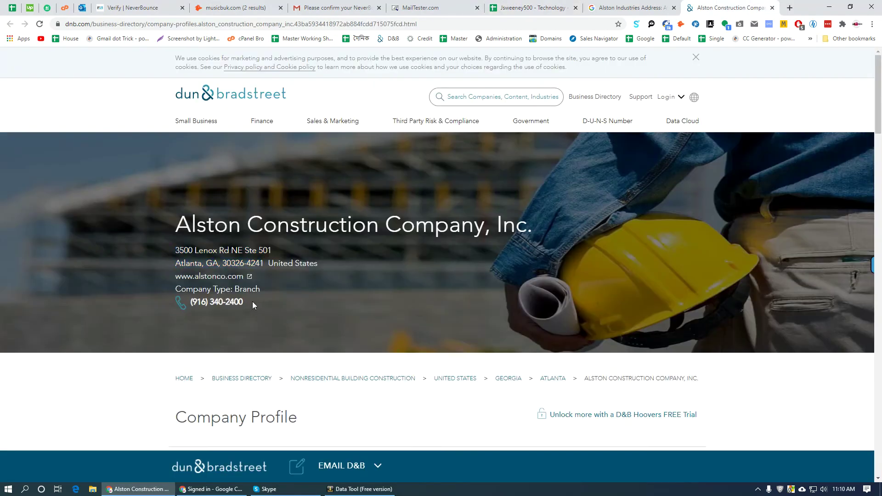
{"action": "left_click", "coordinate": [533, 8]}
{"action": "key", "text": "ctrl+v"}
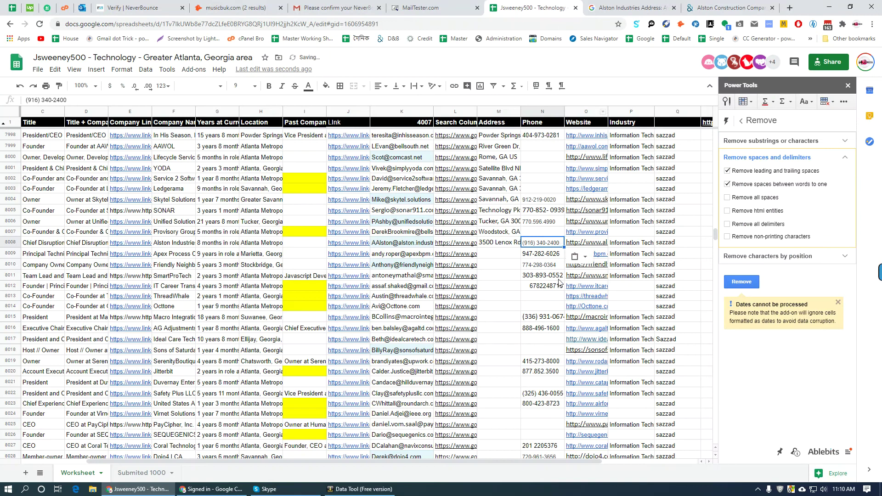
{"action": "left_click", "coordinate": [488, 256]}
{"action": "key", "text": "Left"}
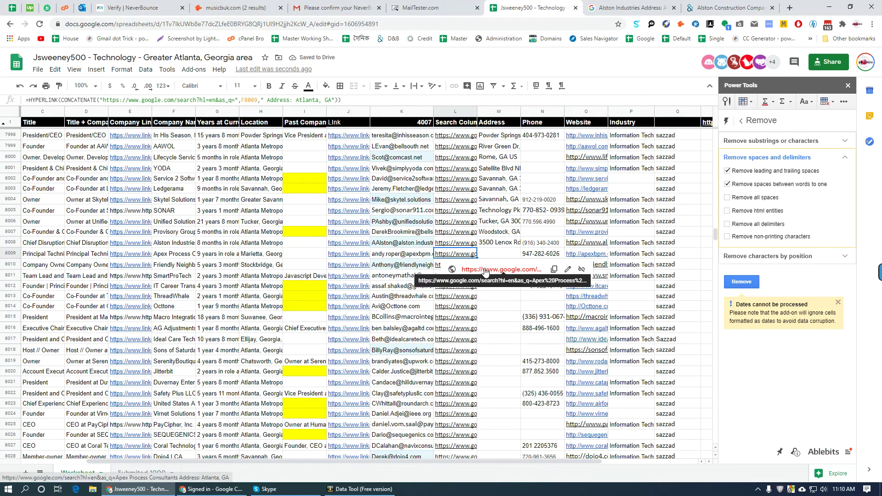
- Search Apex Process Consultants' address, opening the Apex Systems home page and RocketReach profile
{"action": "left_click", "coordinate": [459, 280]}
{"action": "middle_click", "coordinate": [659, 3]}
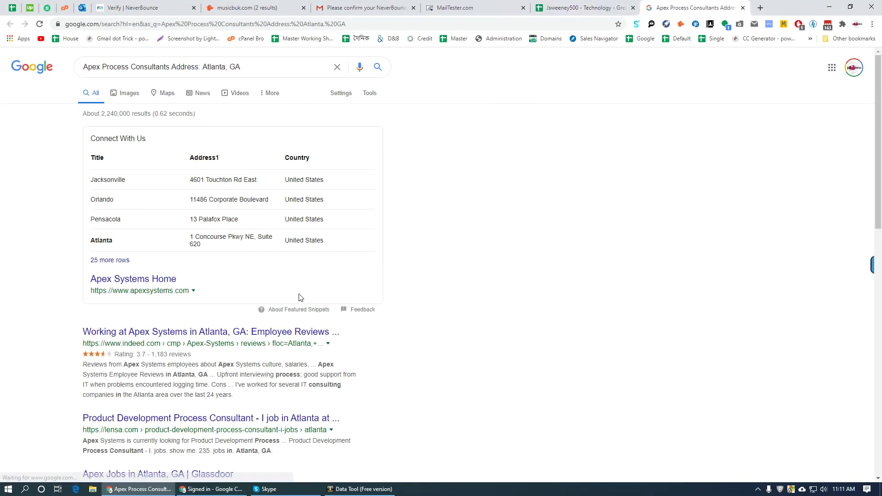
{"action": "middle_click", "coordinate": [143, 282]}
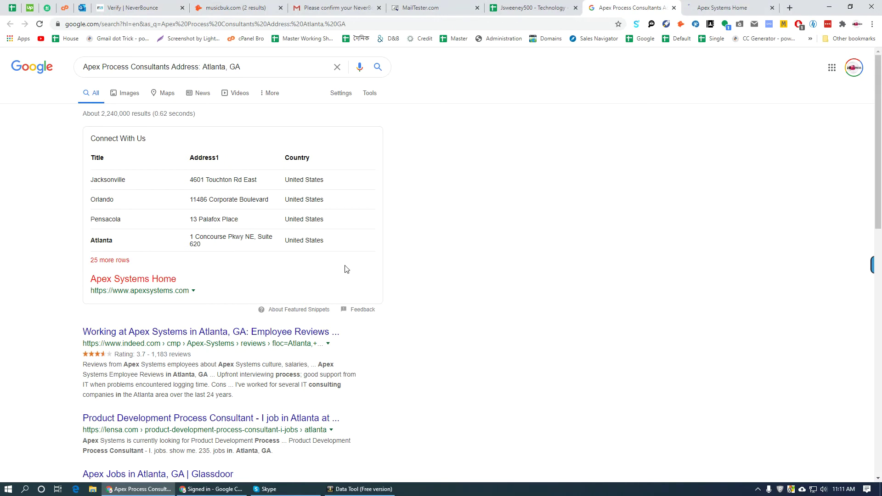
{"action": "scroll", "coordinate": [177, 317], "scroll_direction": "down", "scroll_amount": 5}
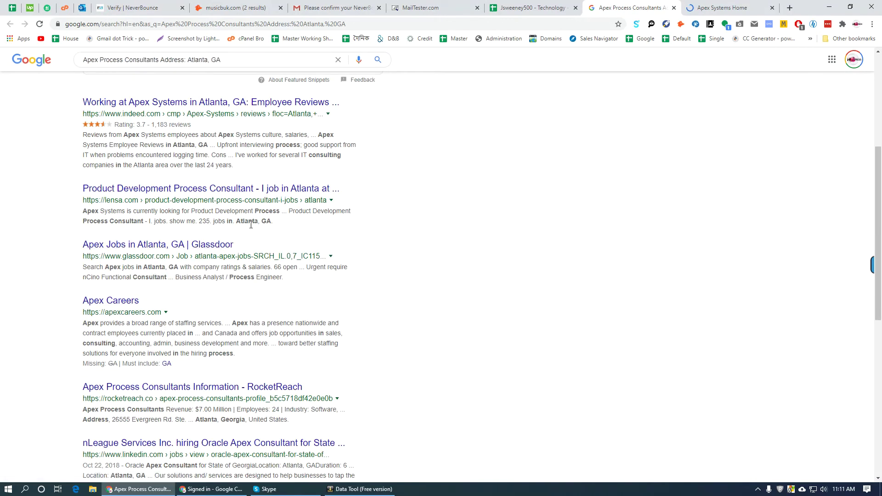
{"action": "scroll", "coordinate": [359, 276], "scroll_direction": "down", "scroll_amount": 5}
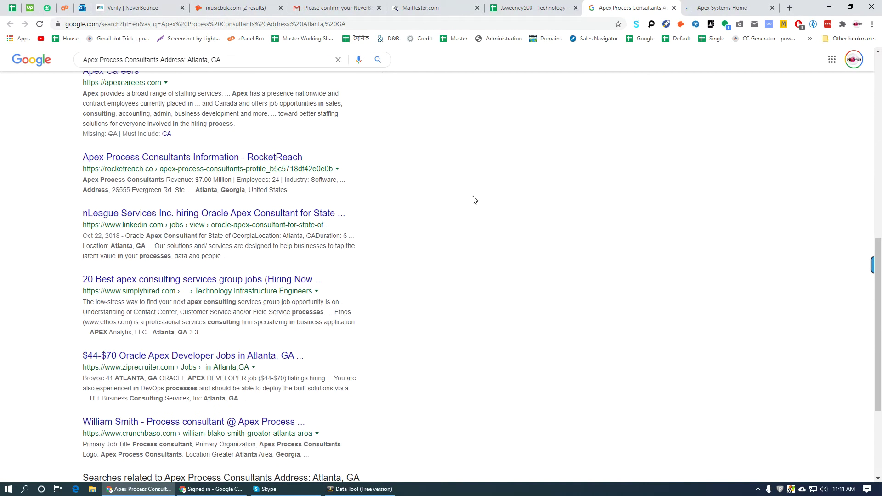
{"action": "left_click", "coordinate": [184, 158], "text": "ctrl"}
{"action": "left_click", "coordinate": [662, 8]}
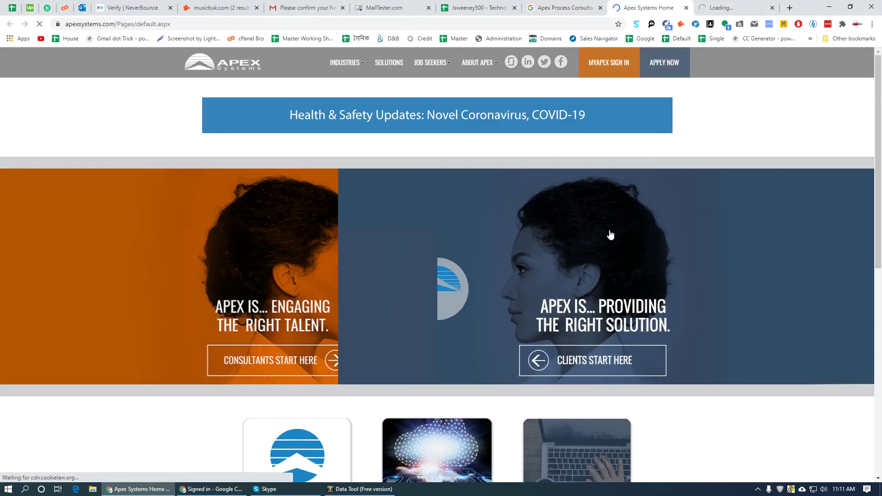
- Pick Georgia in Apex Systems' branch finder and copy the Atlanta address 1 Concourse Pkwy NE, Suite 620
{"action": "scroll", "coordinate": [357, 276], "scroll_direction": "down", "scroll_amount": 10}
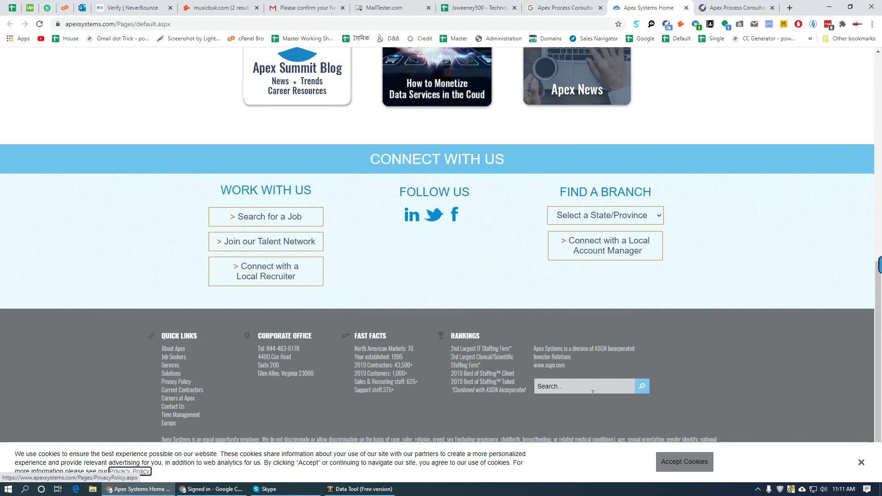
{"action": "left_click", "coordinate": [685, 461]}
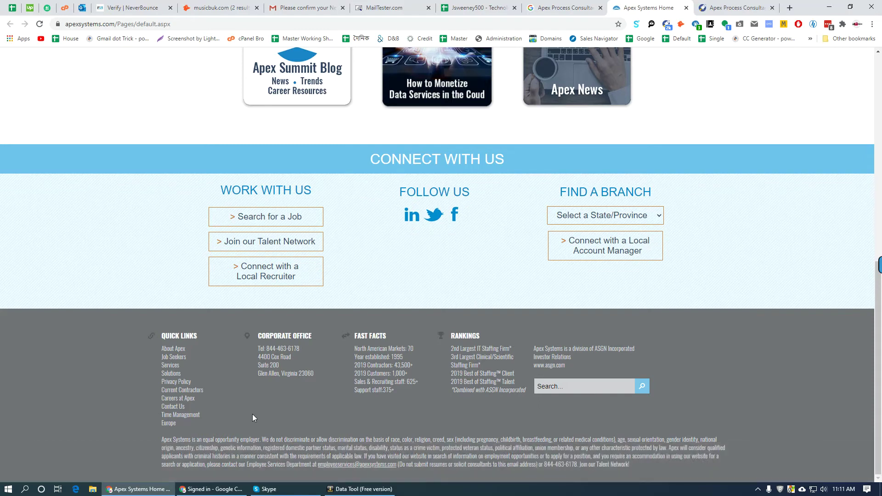
{"action": "scroll", "coordinate": [254, 429], "scroll_direction": "up", "scroll_amount": 6}
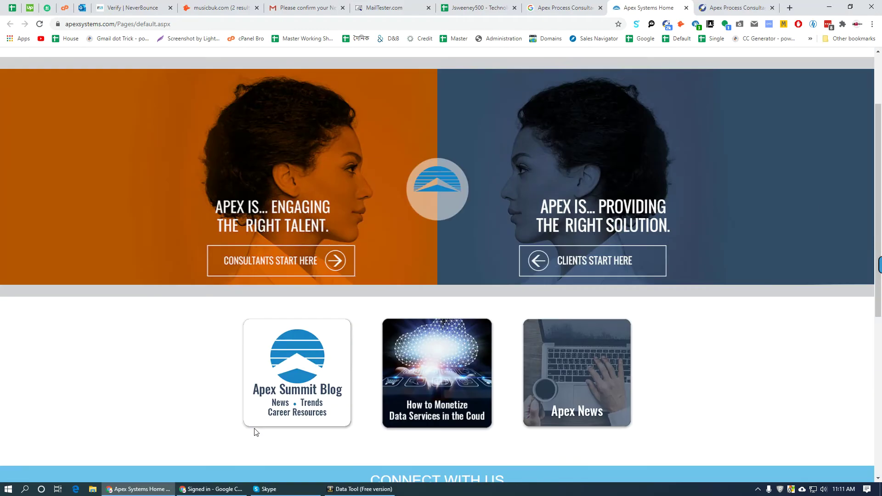
{"action": "scroll", "coordinate": [256, 431], "scroll_direction": "down", "scroll_amount": 5}
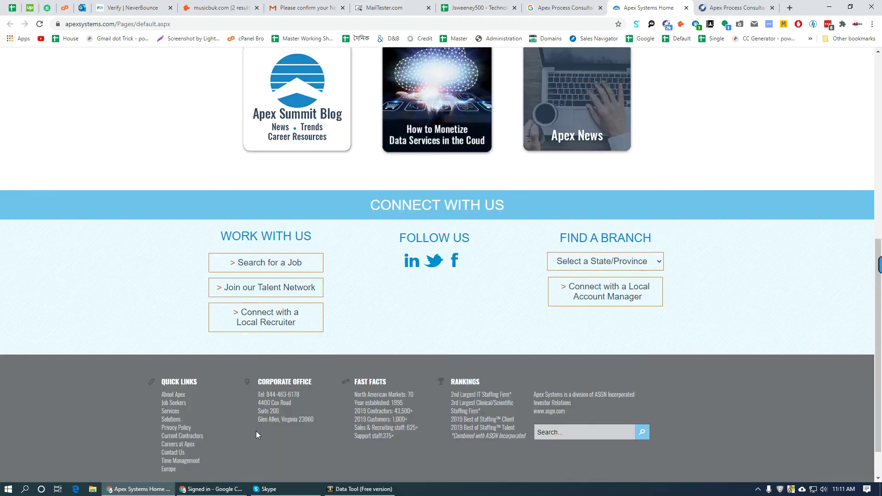
{"action": "left_click", "coordinate": [615, 268]}
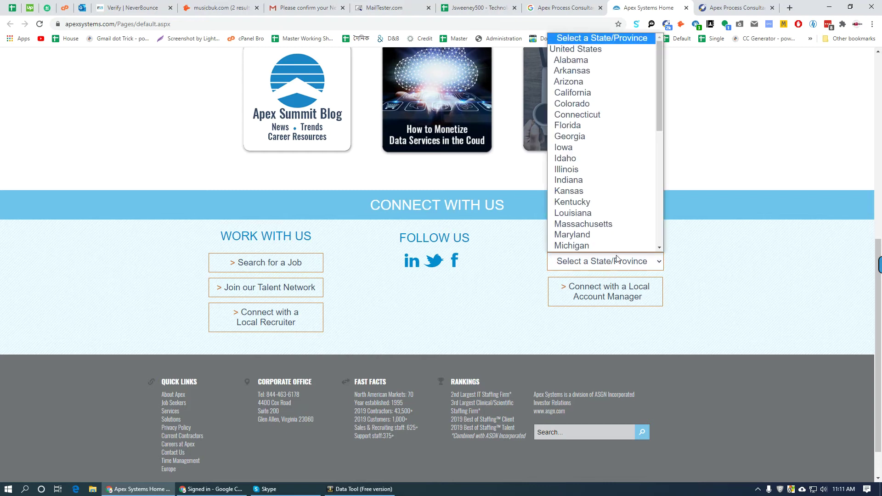
{"action": "scroll", "coordinate": [602, 216], "scroll_direction": "down", "scroll_amount": 1}
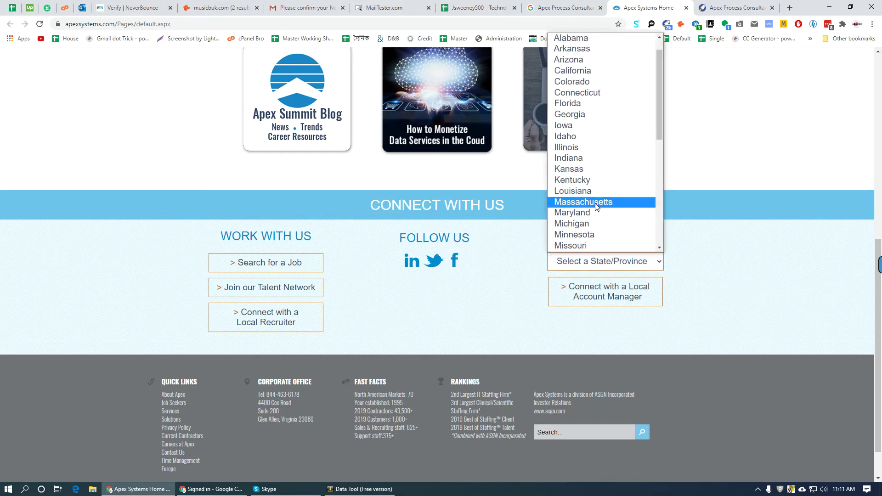
{"action": "left_click", "coordinate": [586, 114]}
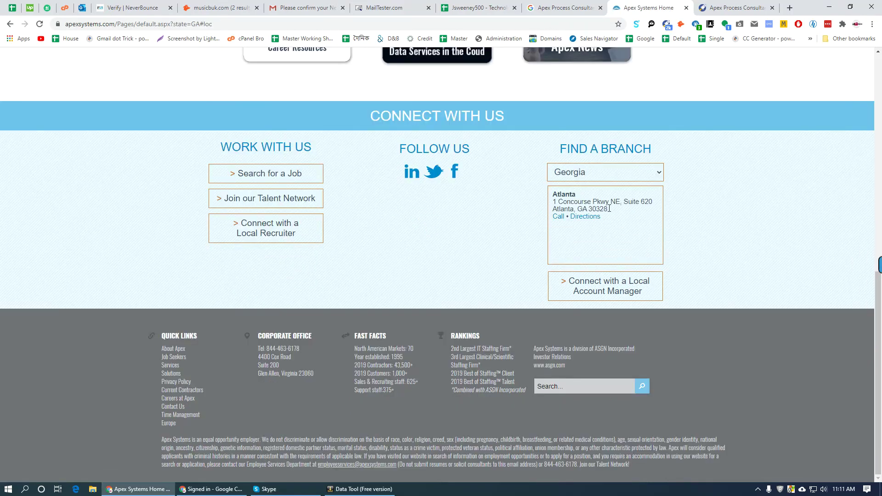
{"action": "left_click_drag", "start_coordinate": [610, 210], "coordinate": [567, 202]}
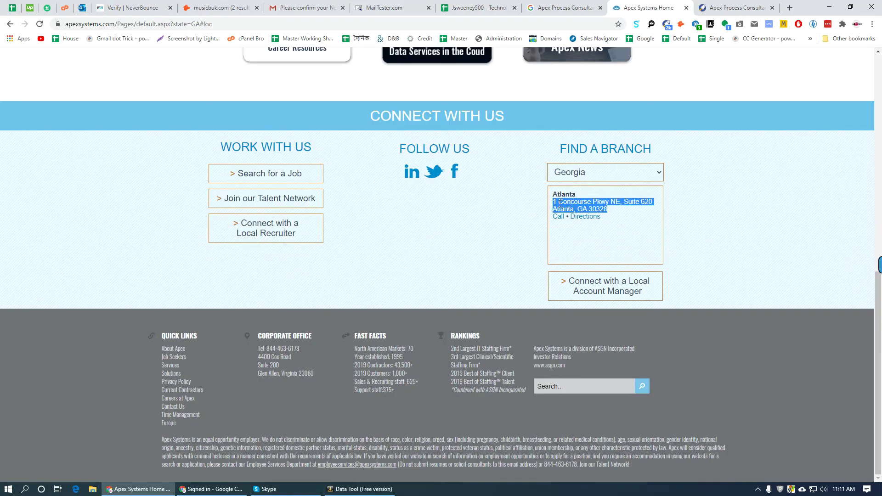
{"action": "right_click", "coordinate": [555, 208]}
{"action": "left_click", "coordinate": [605, 260]}
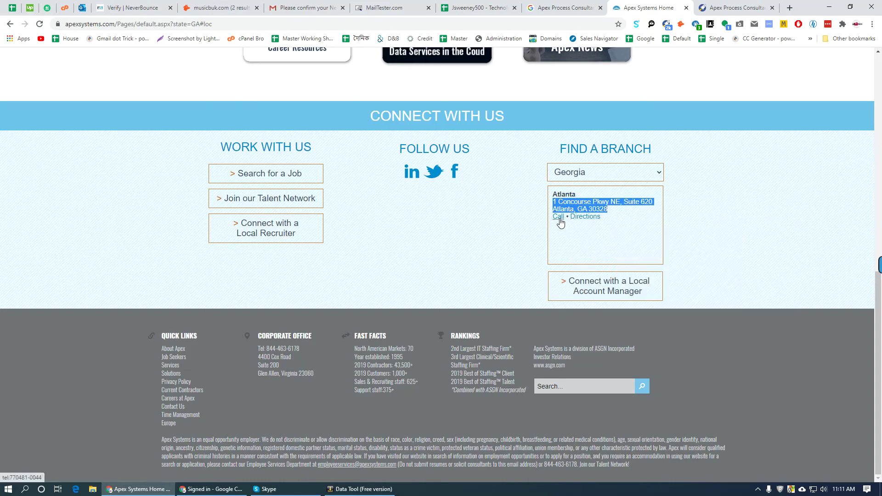
{"action": "key", "text": "ctrl+Page_Up"}
{"action": "key", "text": "ctrl+Page_Up"}
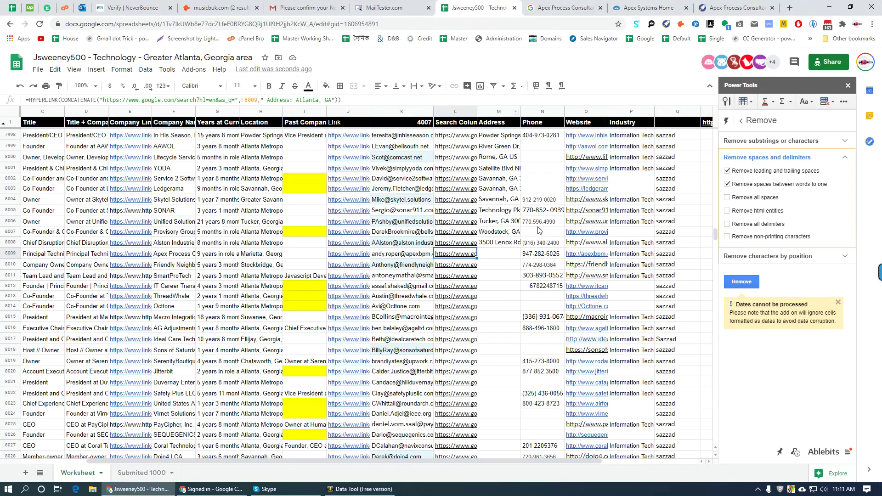
- Paste the address 1 Concourse Pkwy NE, Suite 620, Atlanta, GA 30328 into M8009
{"action": "double_click", "coordinate": [499, 254]}
{"action": "key", "text": "ctrl+v"}
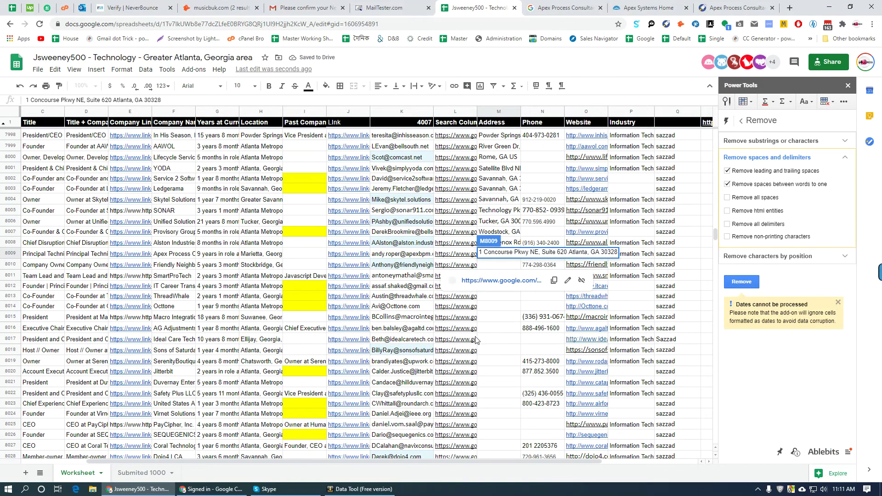
{"action": "key", "text": "Tab"}
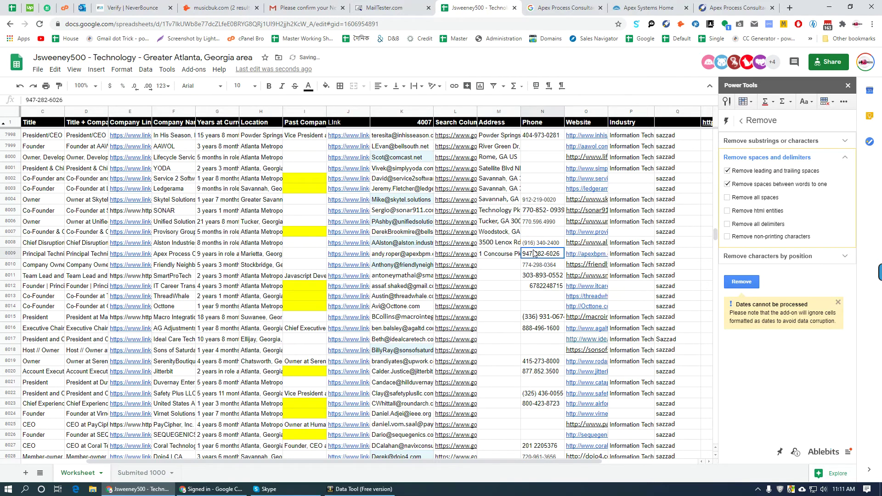
{"action": "left_click", "coordinate": [711, 6]}
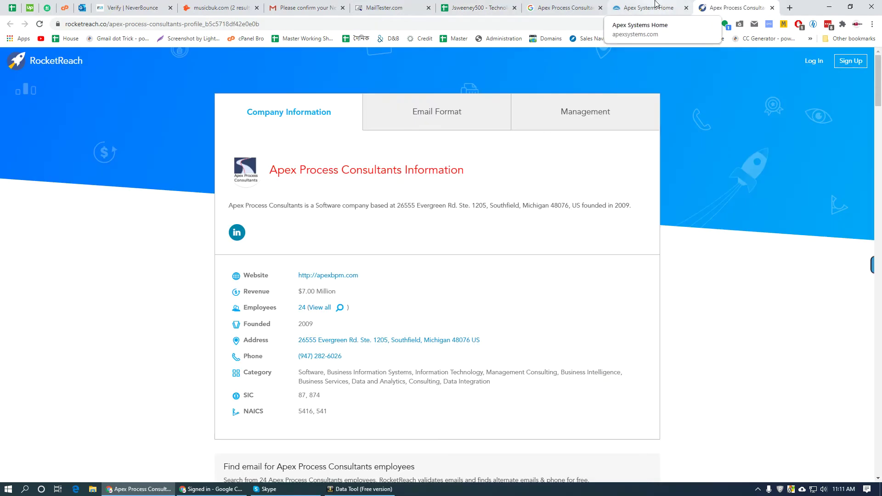
{"action": "left_click", "coordinate": [674, 5]}
{"action": "left_click", "coordinate": [474, 257]}
{"action": "right_click", "coordinate": [558, 218]}
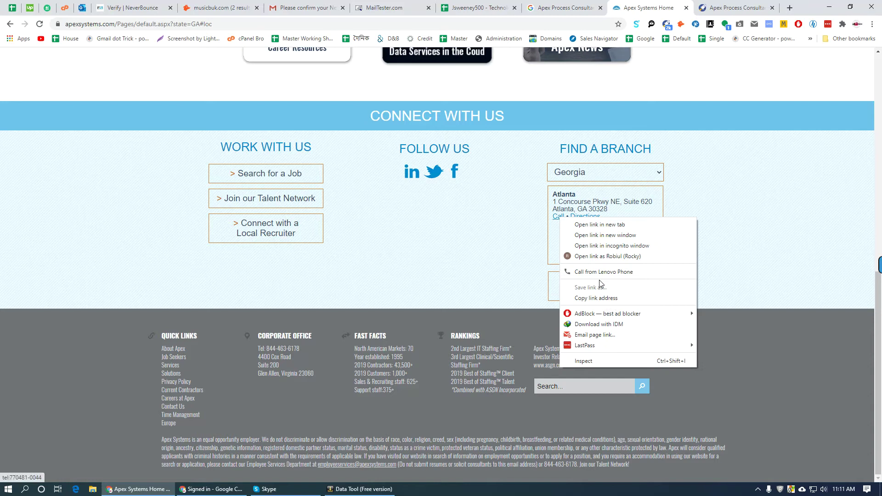
{"action": "left_click", "coordinate": [558, 299]}
{"action": "left_click", "coordinate": [477, 7]}
{"action": "key", "text": "ctrl+v"}
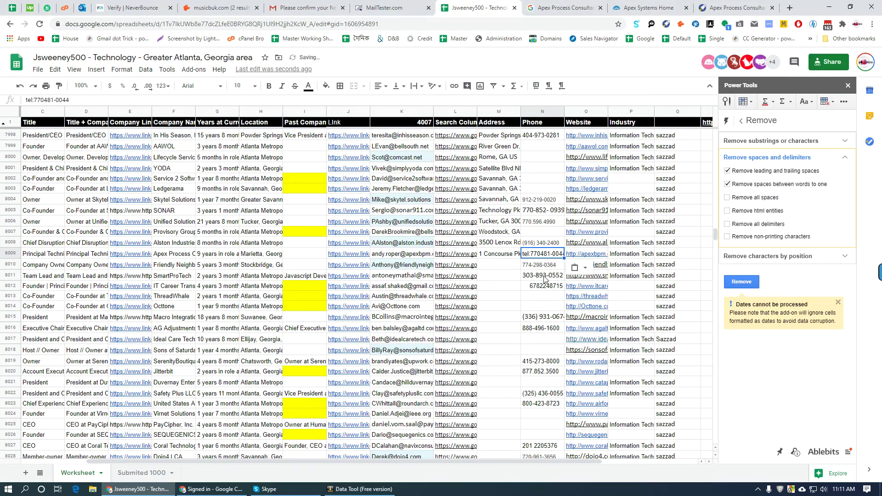
{"action": "left_click", "coordinate": [497, 268]}
{"action": "left_click", "coordinate": [454, 265]}
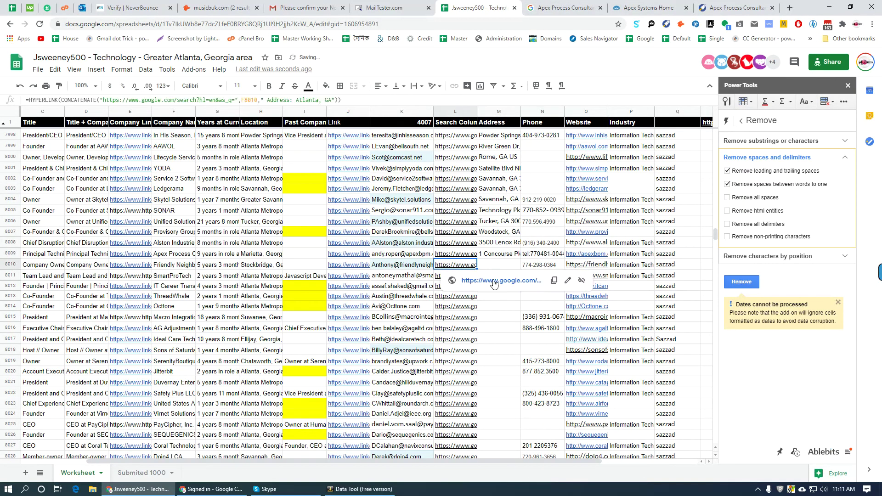
- Search Friendly Neighborhood Geeks' address, close the Apex tabs, and open the A Friendly Geek Llc BBB profile
{"action": "left_click", "coordinate": [452, 281]}
{"action": "right_click", "coordinate": [516, 5]}
{"action": "left_click", "coordinate": [582, 127]}
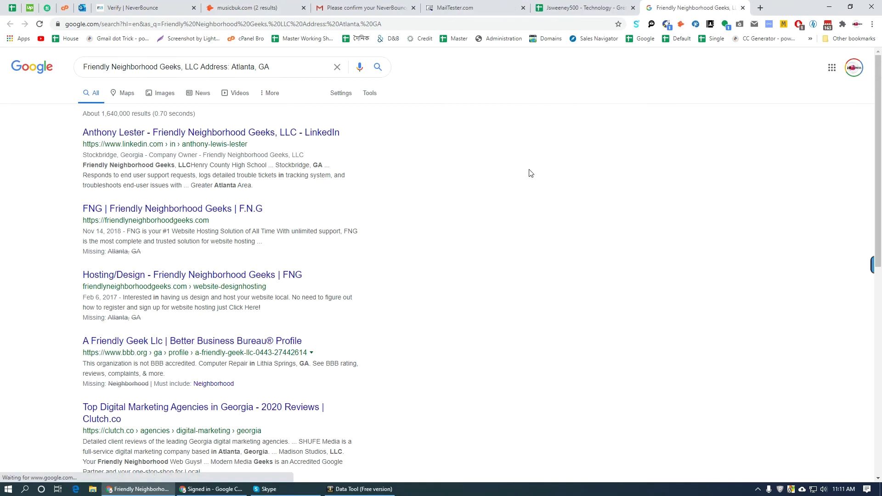
{"action": "scroll", "coordinate": [519, 225], "scroll_direction": "down", "scroll_amount": 4}
{"action": "scroll", "coordinate": [462, 244], "scroll_direction": "up", "scroll_amount": 4}
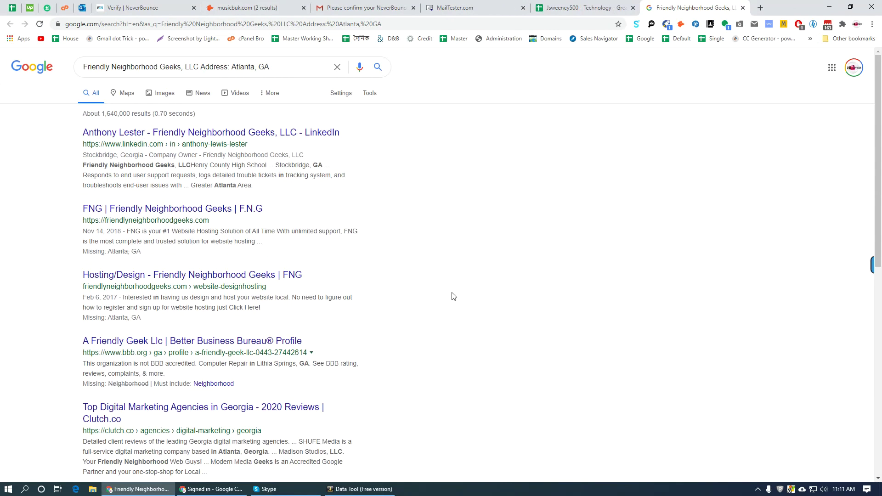
{"action": "middle_click", "coordinate": [195, 349]}
{"action": "scroll", "coordinate": [398, 340], "scroll_direction": "down", "scroll_amount": 5}
{"action": "scroll", "coordinate": [398, 340], "scroll_direction": "up", "scroll_amount": 5}
{"action": "left_click", "coordinate": [728, 7]}
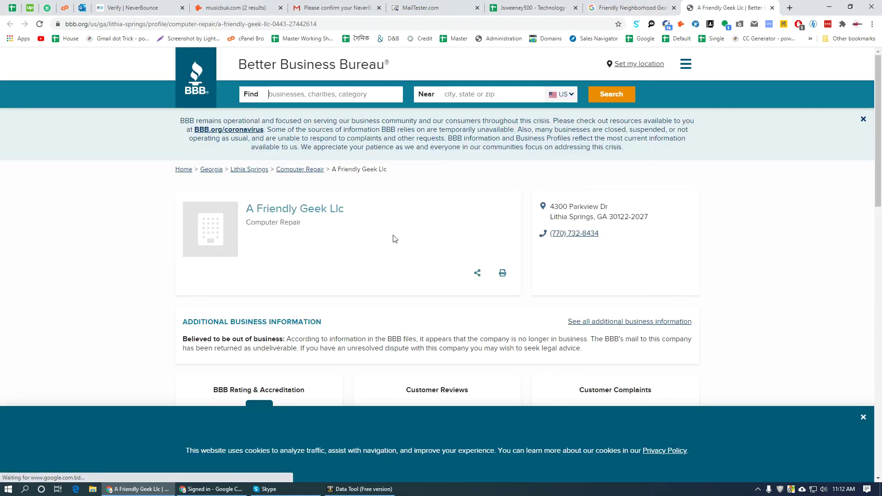
- Copy the BBB address 4300 Parkview Dr, Lithia Springs, GA 30122-2027 into M8010
{"action": "left_click_drag", "start_coordinate": [649, 217], "coordinate": [553, 208]}
{"action": "right_click", "coordinate": [550, 209]}
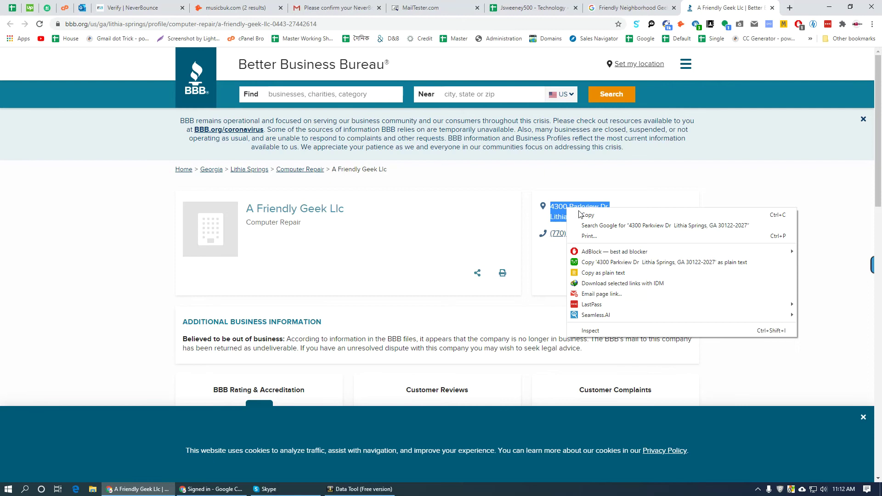
{"action": "left_click", "coordinate": [620, 265]}
{"action": "left_click", "coordinate": [533, 8]}
{"action": "left_click", "coordinate": [503, 265]}
{"action": "key", "text": "ctrl+v"}
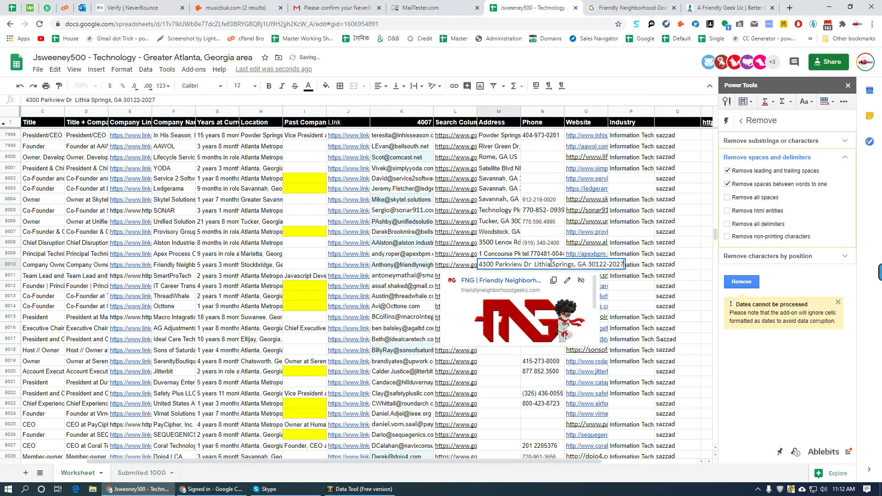
{"action": "key", "text": "Tab"}
{"action": "left_click", "coordinate": [717, 7]}
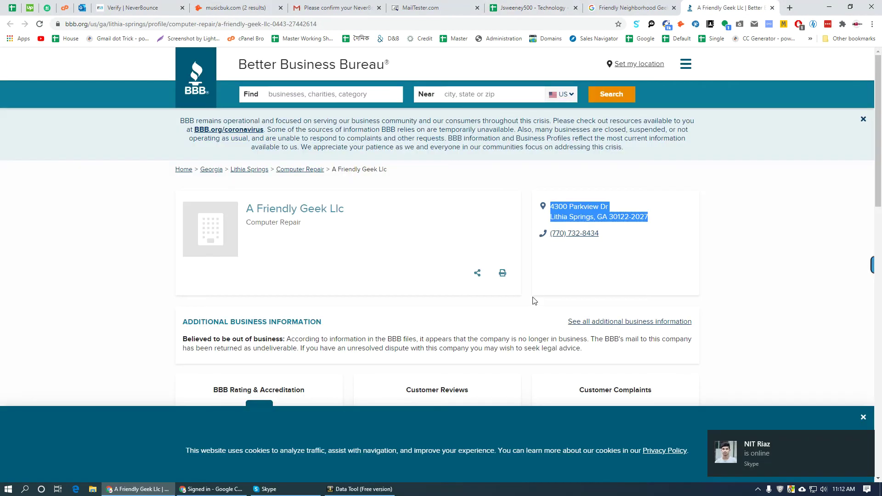
{"action": "triple_click", "coordinate": [615, 237]}
{"action": "key", "text": "ctrl+shift+Tab"}
{"action": "key", "text": "ctrl+shift+Tab"}
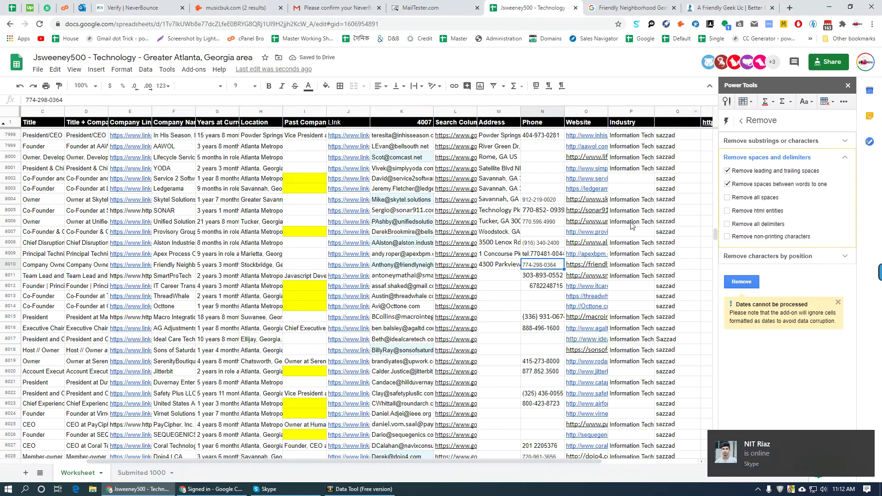
{"action": "key", "text": "ctrl+v"}
{"action": "left_click", "coordinate": [483, 278]}
{"action": "key", "text": "Left"}
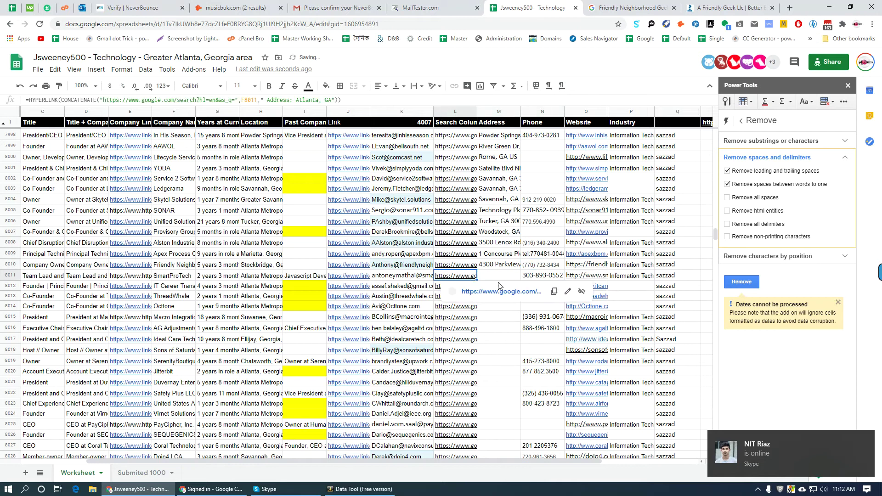
- Search Google for SmartProTech's Atlanta, GA address, find none, and scroll the spreadsheet onward
{"action": "left_click", "coordinate": [514, 294]}
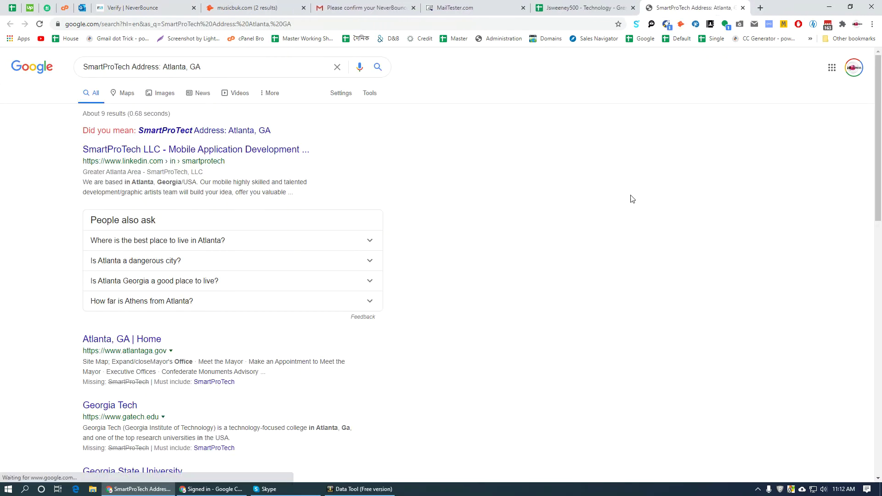
{"action": "scroll", "coordinate": [543, 268], "scroll_direction": "down", "scroll_amount": 13}
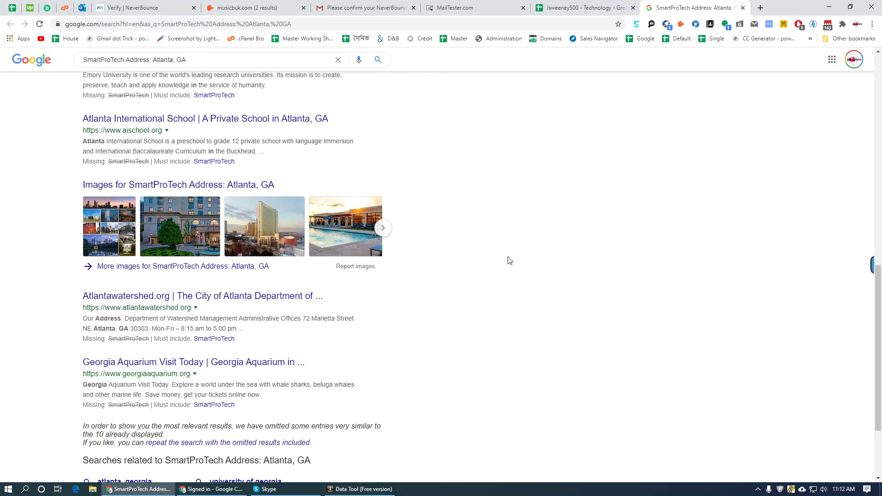
{"action": "scroll", "coordinate": [510, 261], "scroll_direction": "up", "scroll_amount": 13}
{"action": "left_click", "coordinate": [584, 8]}
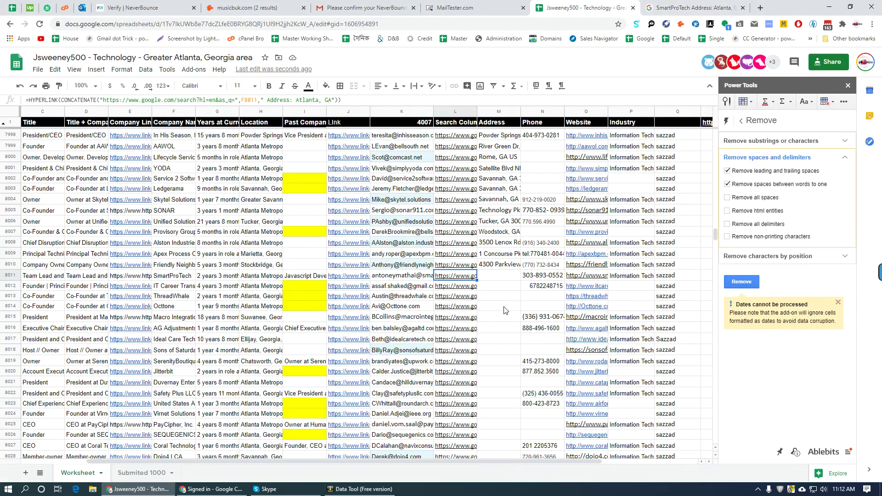
{"action": "scroll", "coordinate": [501, 308], "scroll_direction": "down", "scroll_amount": 20}
{"action": "scroll", "coordinate": [530, 335], "scroll_direction": "down", "scroll_amount": 20}
{"action": "scroll", "coordinate": [524, 328], "scroll_direction": "down", "scroll_amount": 20}
{"action": "scroll", "coordinate": [523, 320], "scroll_direction": "down", "scroll_amount": 20}
{"action": "scroll", "coordinate": [512, 307], "scroll_direction": "down", "scroll_amount": 20}
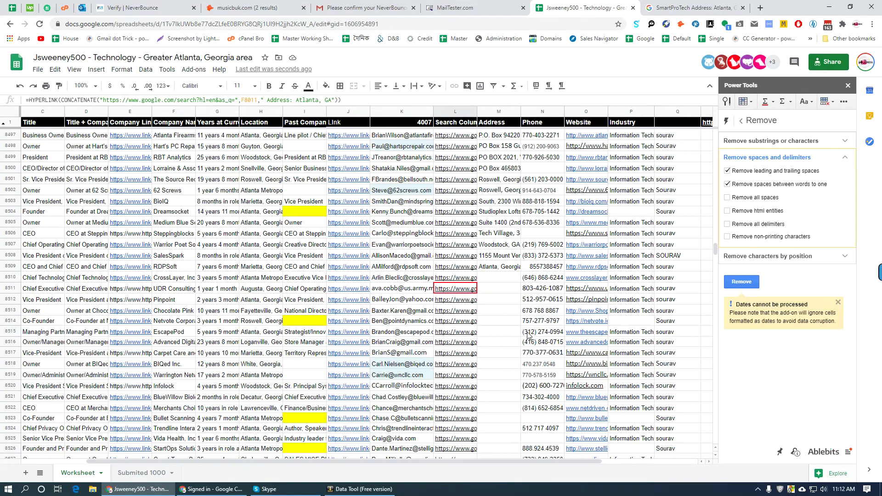
- Search CrossLayer, Inc.'s address, opening its LinkedIn page and website and checking the map
{"action": "left_click", "coordinate": [456, 278]}
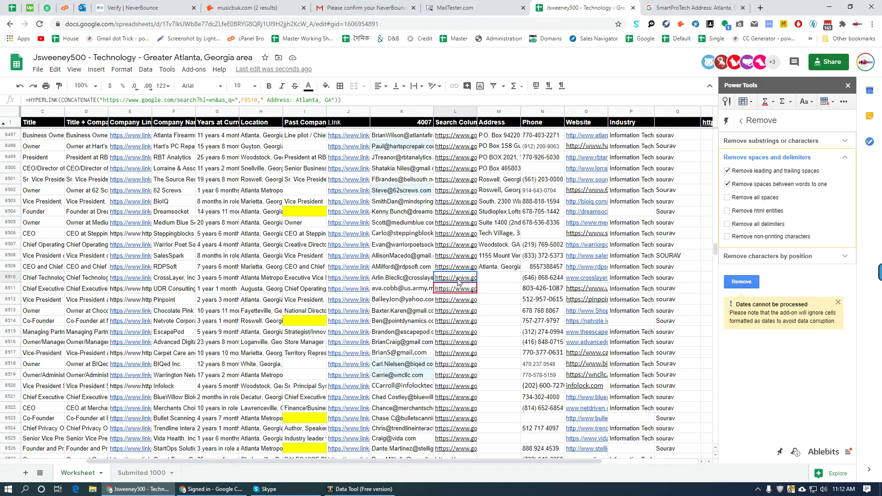
{"action": "left_click", "coordinate": [464, 293]}
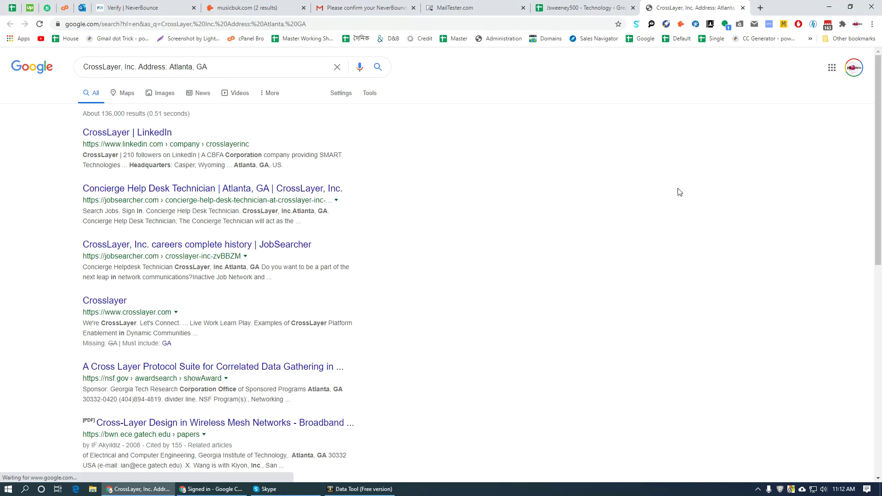
{"action": "left_click", "coordinate": [110, 134], "text": "ctrl"}
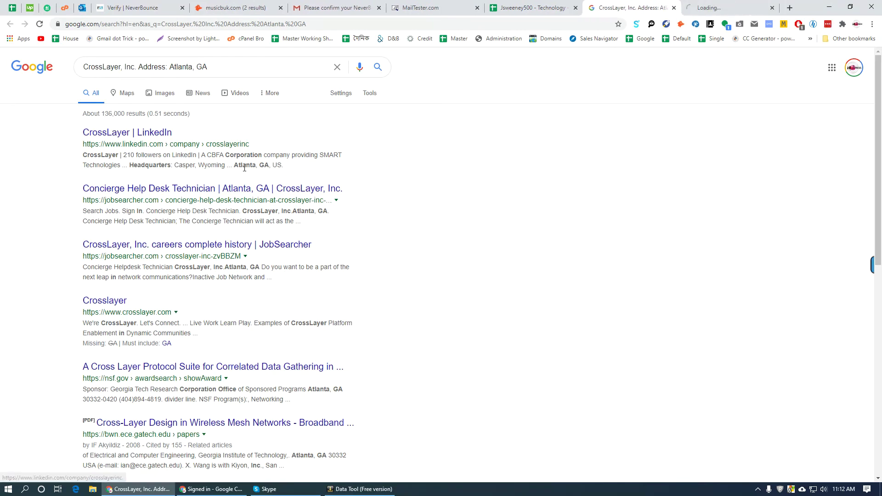
{"action": "left_click", "coordinate": [106, 302], "text": "ctrl"}
{"action": "scroll", "coordinate": [412, 305], "scroll_direction": "down", "scroll_amount": 3}
{"action": "scroll", "coordinate": [413, 305], "scroll_direction": "down", "scroll_amount": 7}
{"action": "scroll", "coordinate": [410, 297], "scroll_direction": "up", "scroll_amount": 10}
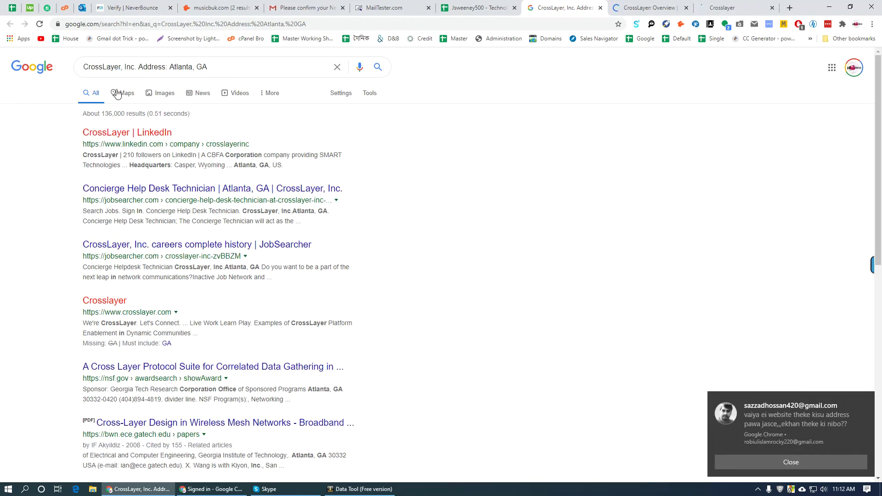
{"action": "left_click", "coordinate": [115, 92]}
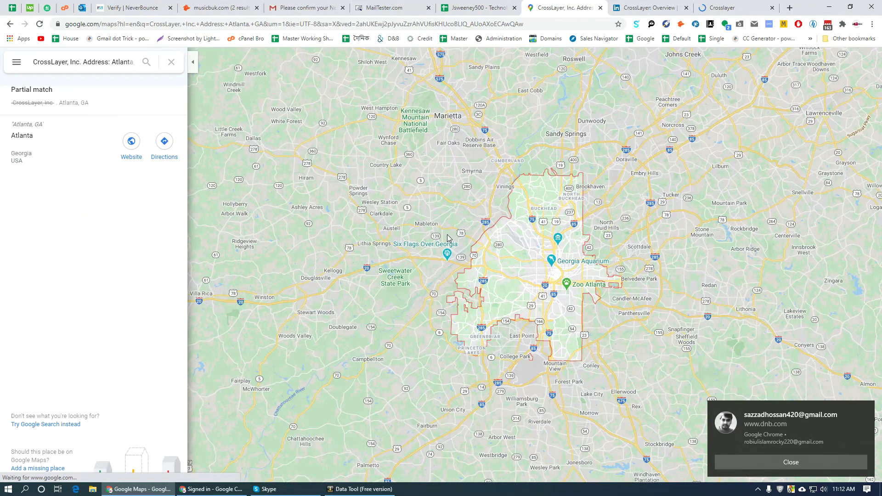
- On CrossLayer's LinkedIn About page, check the Casper and Atlanta locations and select the listed phone
{"action": "left_click", "coordinate": [650, 7]}
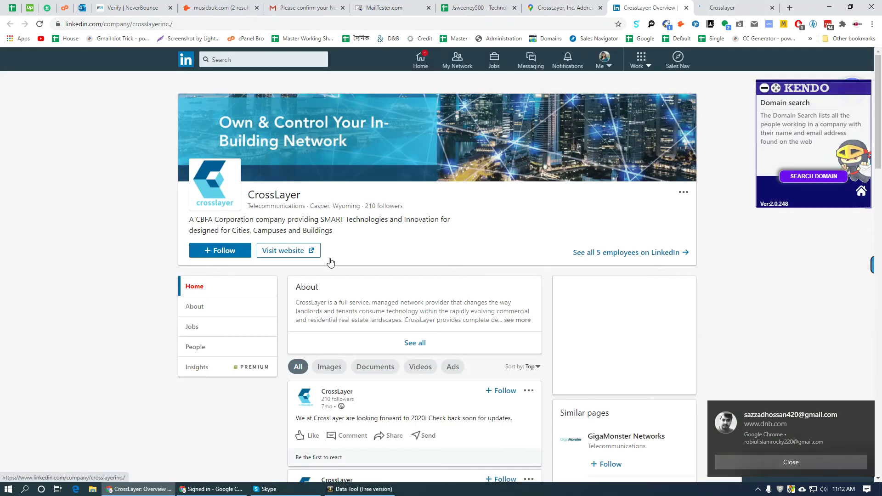
{"action": "left_click", "coordinate": [195, 307]}
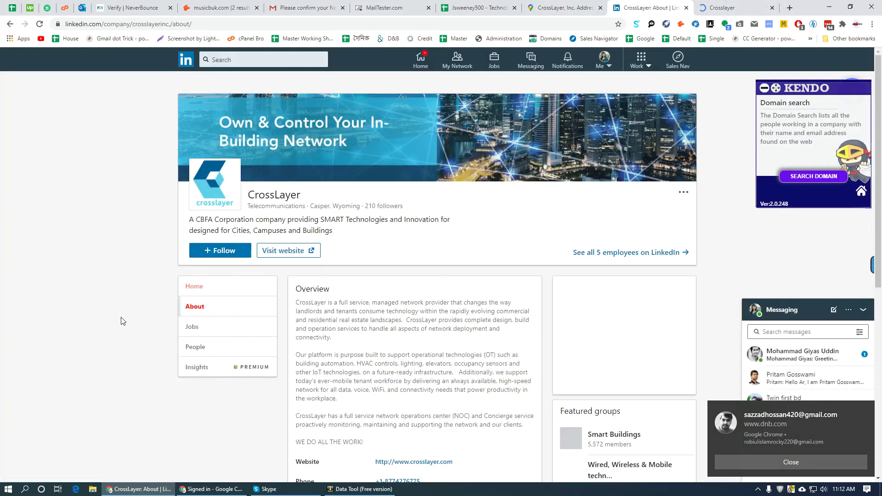
{"action": "scroll", "coordinate": [128, 309], "scroll_direction": "down", "scroll_amount": 4}
{"action": "scroll", "coordinate": [130, 309], "scroll_direction": "down", "scroll_amount": 2}
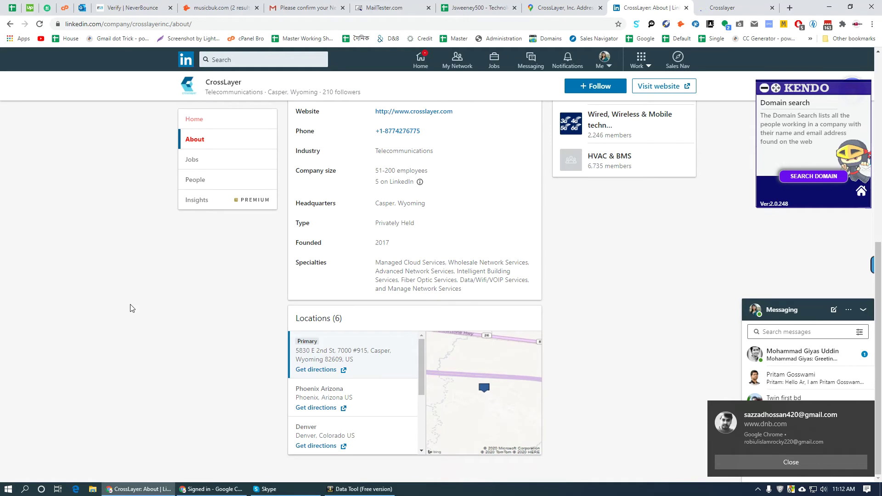
{"action": "scroll", "coordinate": [354, 390], "scroll_direction": "down", "scroll_amount": 3}
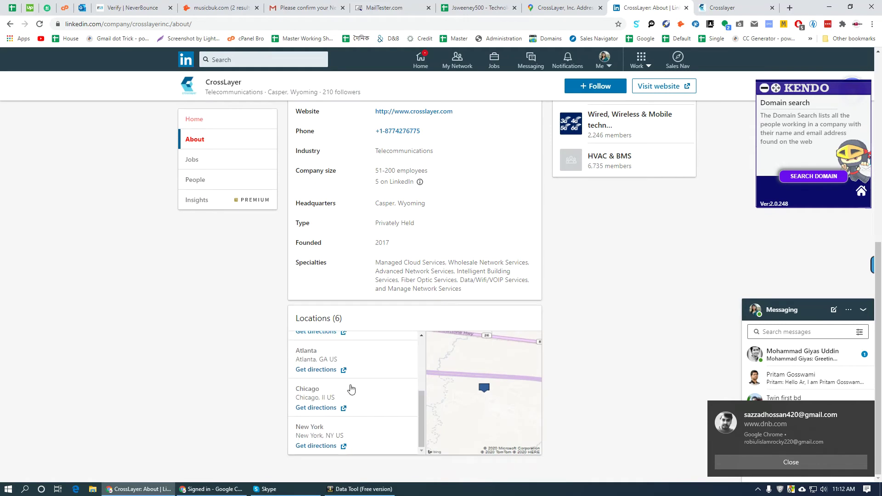
{"action": "scroll", "coordinate": [393, 384], "scroll_direction": "up", "scroll_amount": 3}
{"action": "scroll", "coordinate": [376, 392], "scroll_direction": "down", "scroll_amount": 3}
{"action": "scroll", "coordinate": [367, 400], "scroll_direction": "up", "scroll_amount": 3}
{"action": "scroll", "coordinate": [356, 400], "scroll_direction": "down", "scroll_amount": 3}
{"action": "left_click", "coordinate": [315, 363]}
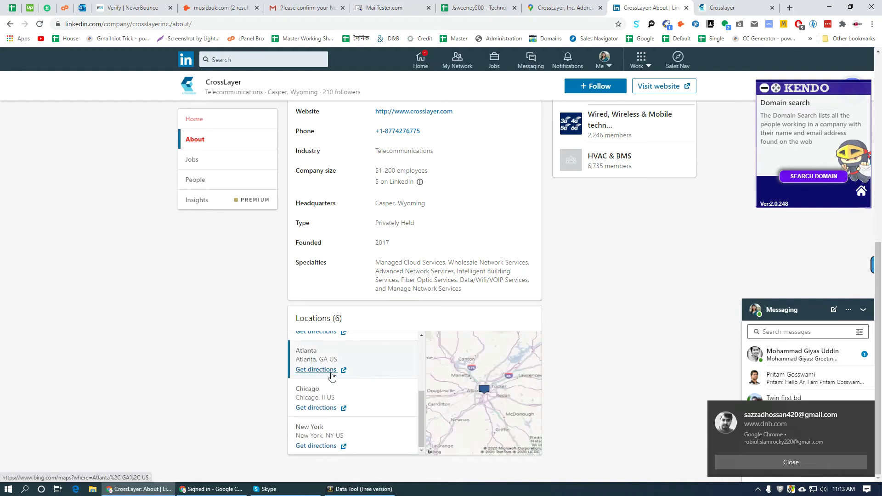
{"action": "scroll", "coordinate": [197, 384], "scroll_direction": "up", "scroll_amount": 8}
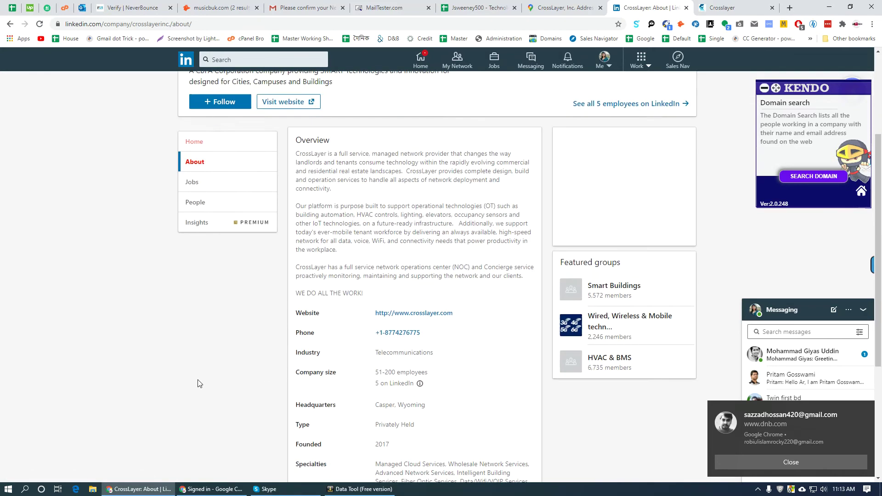
{"action": "scroll", "coordinate": [207, 380], "scroll_direction": "down", "scroll_amount": 5}
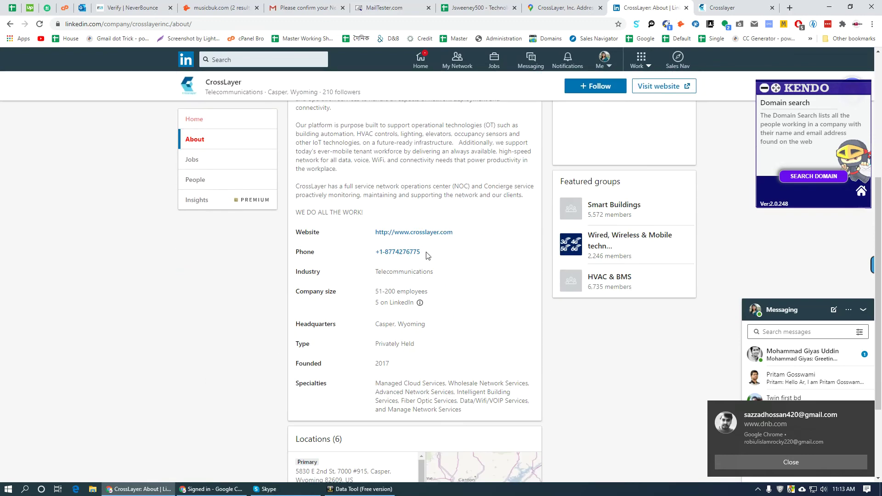
{"action": "triple_click", "coordinate": [427, 255]}
{"action": "key", "text": "ctrl+c"}
{"action": "left_click", "coordinate": [478, 8]}
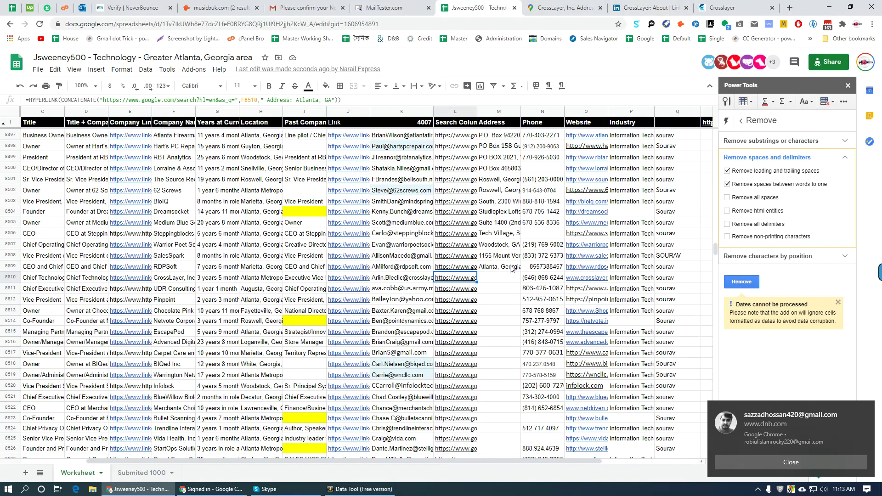
{"action": "left_click", "coordinate": [539, 279]}
{"action": "key", "text": "ctrl+v"}
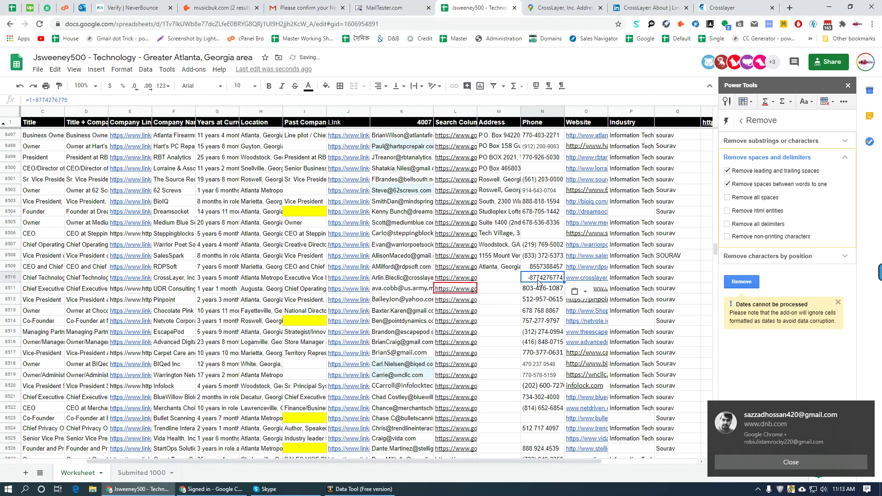
{"action": "key", "text": "ctrl+z"}
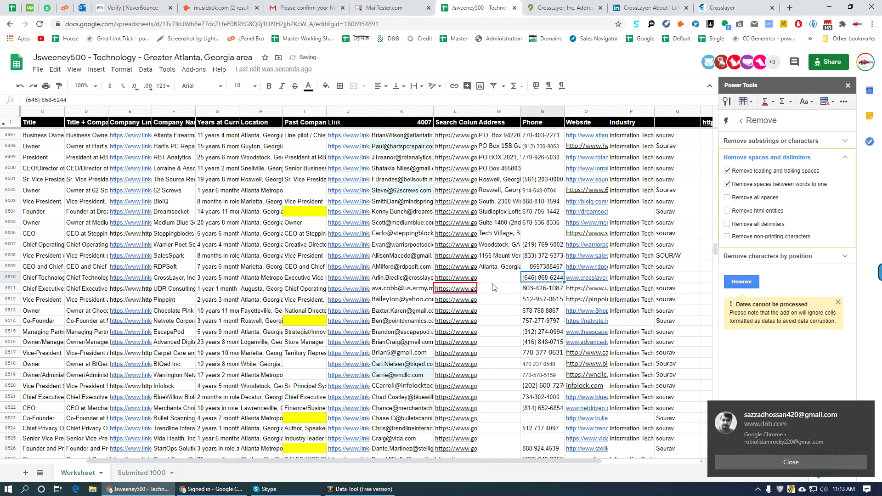
{"action": "left_click", "coordinate": [732, 8]}
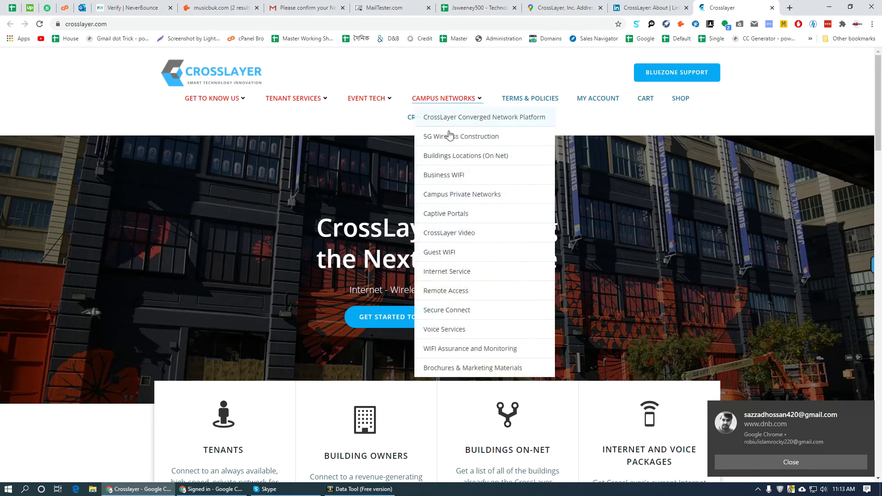
{"action": "scroll", "coordinate": [415, 357], "scroll_direction": "down", "scroll_amount": 20}
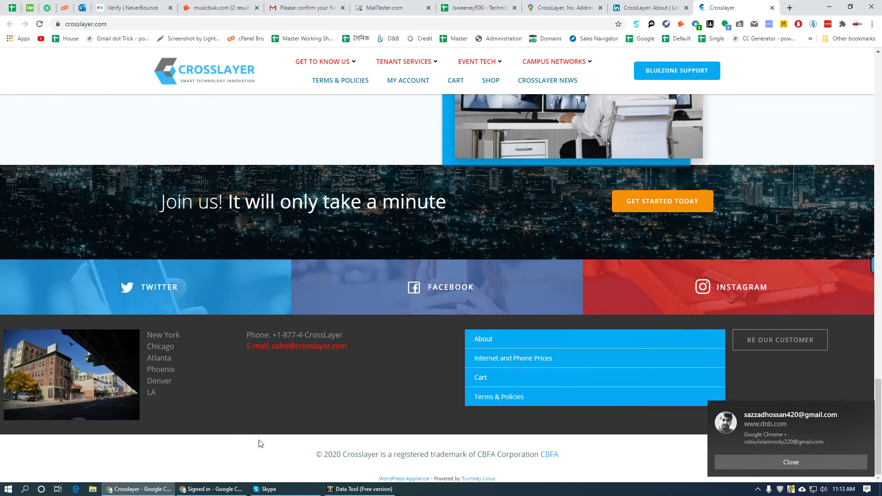
{"action": "scroll", "coordinate": [483, 451], "scroll_direction": "up", "scroll_amount": 5}
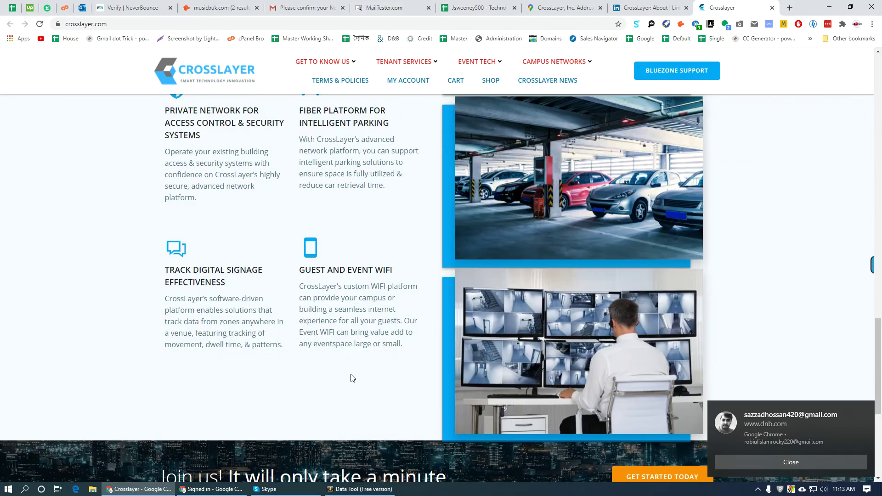
{"action": "scroll", "coordinate": [352, 378], "scroll_direction": "up", "scroll_amount": 15}
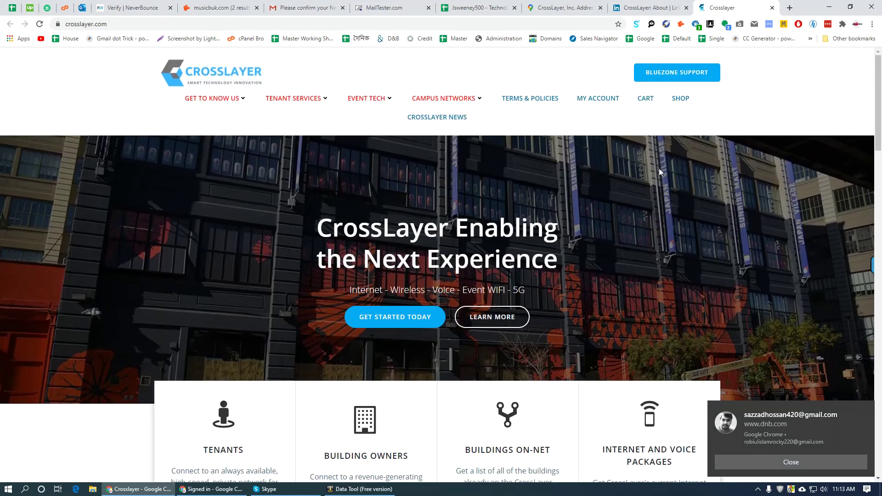
{"action": "left_click", "coordinate": [504, 8]}
{"action": "scroll", "coordinate": [529, 238], "scroll_direction": "down", "scroll_amount": 3}
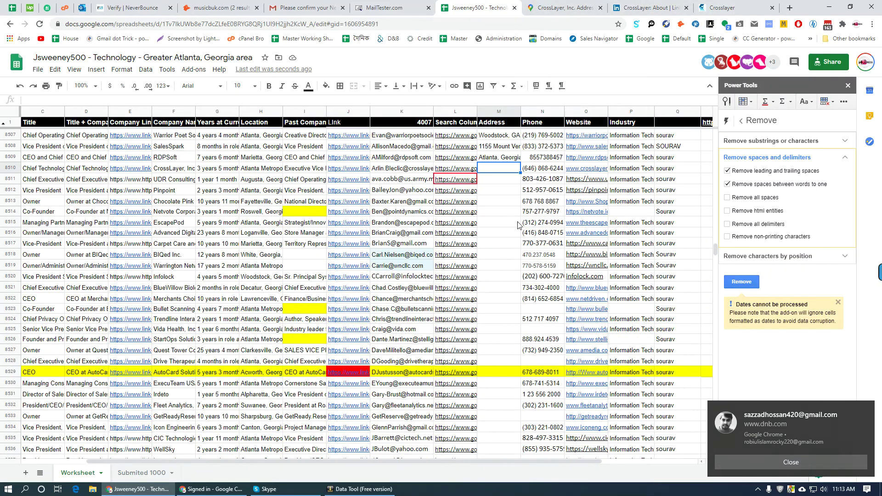
- Search Pinpoint's address from L8512 and open its Yelp and MapQuest listings
{"action": "left_click", "coordinate": [483, 189]}
{"action": "left_click", "coordinate": [462, 190]}
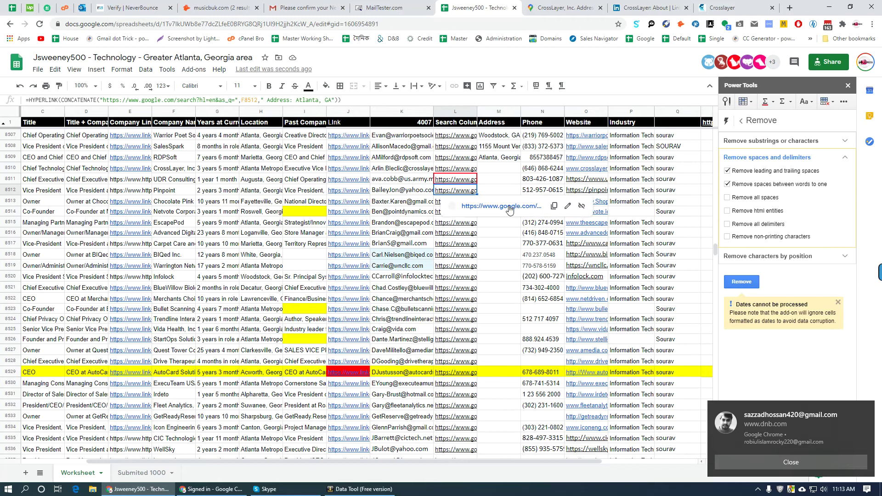
{"action": "left_click", "coordinate": [497, 213]}
{"action": "right_click", "coordinate": [515, 6]}
{"action": "left_click", "coordinate": [583, 128]}
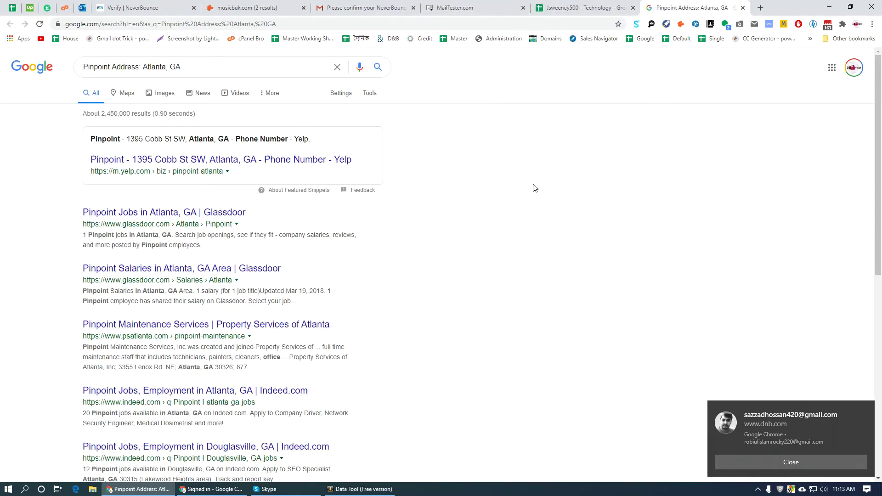
{"action": "middle_click", "coordinate": [178, 161]}
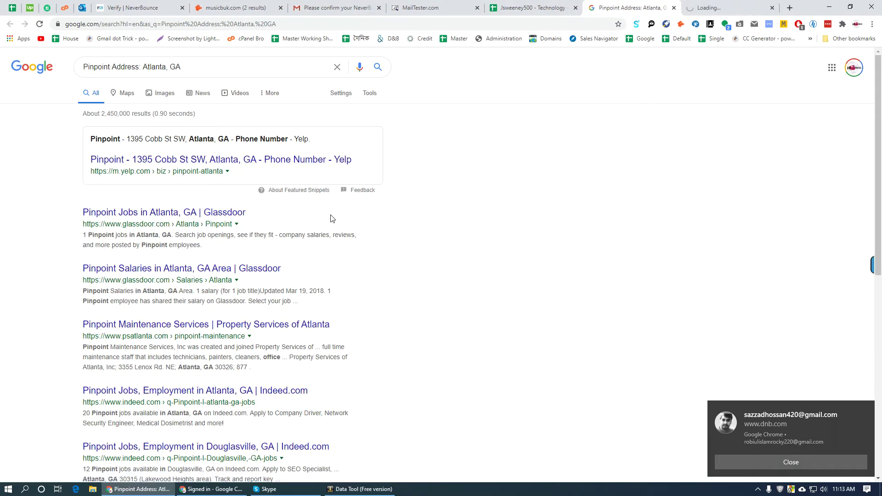
{"action": "left_click", "coordinate": [136, 178]}
{"action": "scroll", "coordinate": [292, 313], "scroll_direction": "down", "scroll_amount": 6}
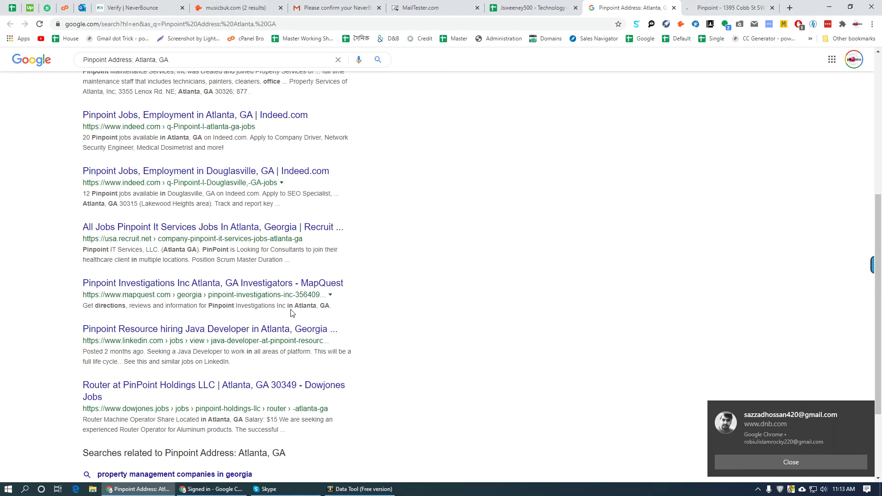
{"action": "middle_click", "coordinate": [165, 287]}
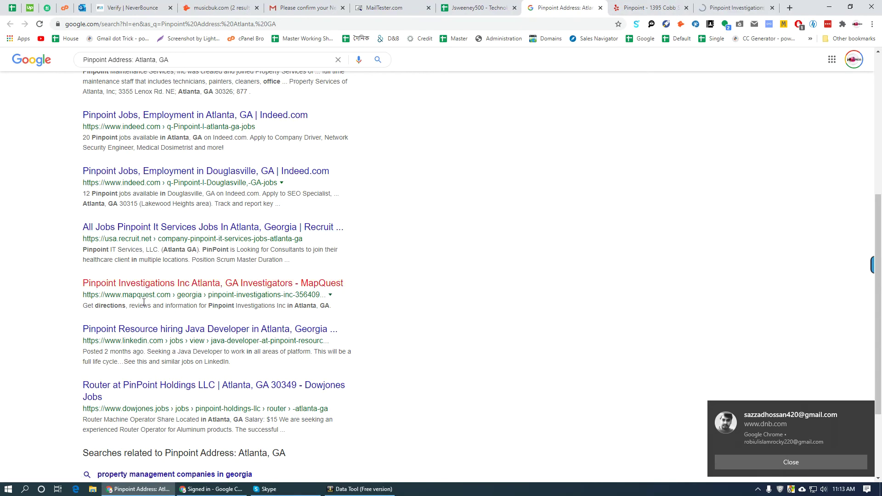
- Paste Yelp's address 1395 Cobb St SW, Atlanta, GA 30330 into M8512, adding a comma after SW
{"action": "scroll", "coordinate": [143, 303], "scroll_direction": "down", "scroll_amount": 3}
{"action": "key", "text": "ctrl+Tab"}
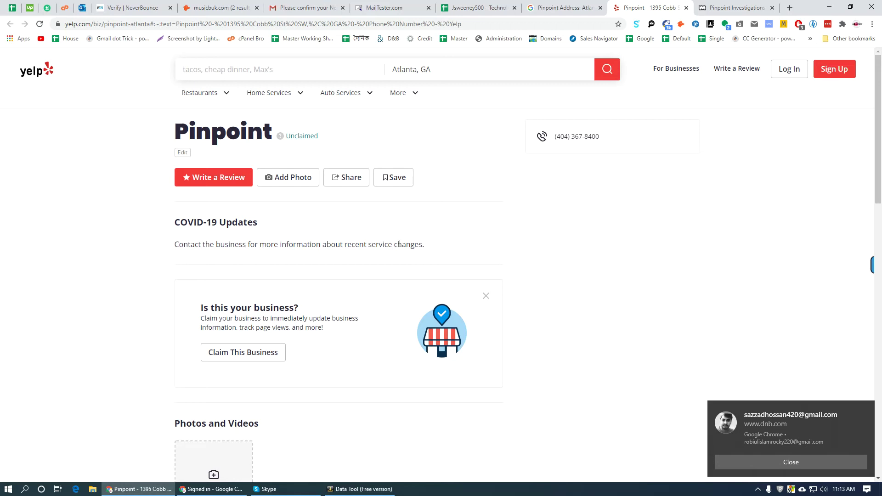
{"action": "scroll", "coordinate": [392, 267], "scroll_direction": "down", "scroll_amount": 5}
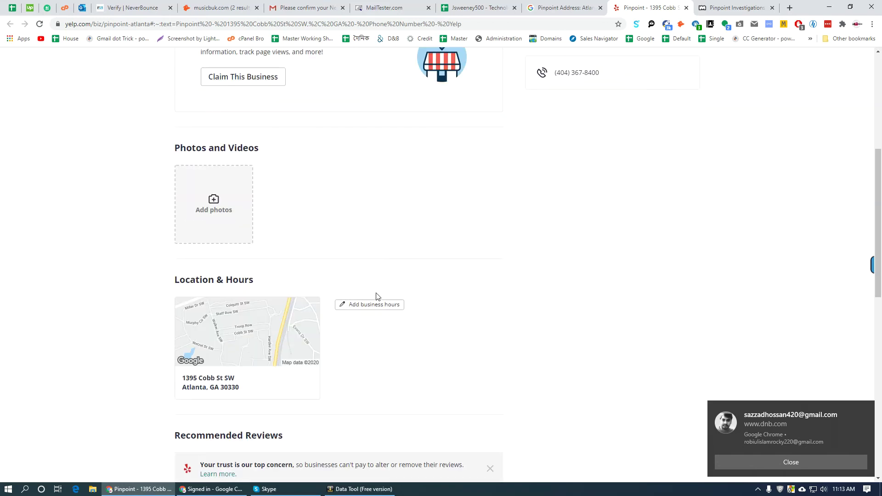
{"action": "left_click_drag", "start_coordinate": [244, 392], "coordinate": [180, 380]}
{"action": "right_click", "coordinate": [199, 378]}
{"action": "left_click", "coordinate": [289, 302]}
{"action": "scroll", "coordinate": [289, 308], "scroll_direction": "down", "scroll_amount": 2}
{"action": "key", "text": "ctrl+shift+Tab"}
{"action": "key", "text": "ctrl+shift+Tab"}
{"action": "left_click", "coordinate": [490, 194]}
{"action": "key", "text": "ctrl+v"}
{"action": "left_click", "coordinate": [530, 190]}
{"action": "type", "text": ","}
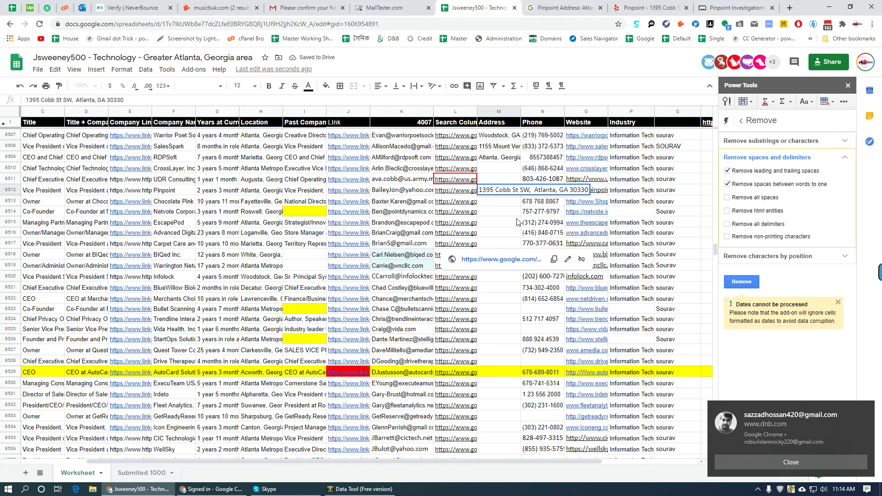
{"action": "left_click", "coordinate": [542, 191]}
{"action": "left_click", "coordinate": [729, 4]}
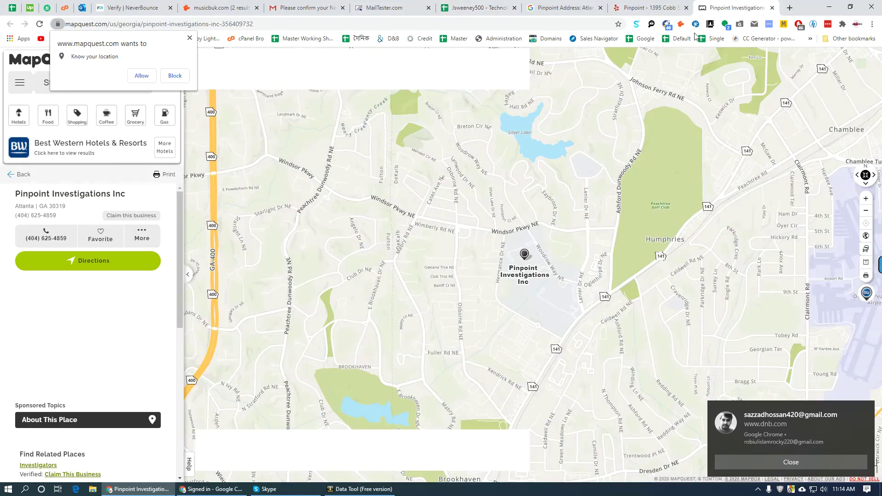
{"action": "triple_click", "coordinate": [36, 215]}
{"action": "left_click", "coordinate": [478, 8]}
{"action": "key", "text": "ctrl+v"}
{"action": "left_click", "coordinate": [459, 201]}
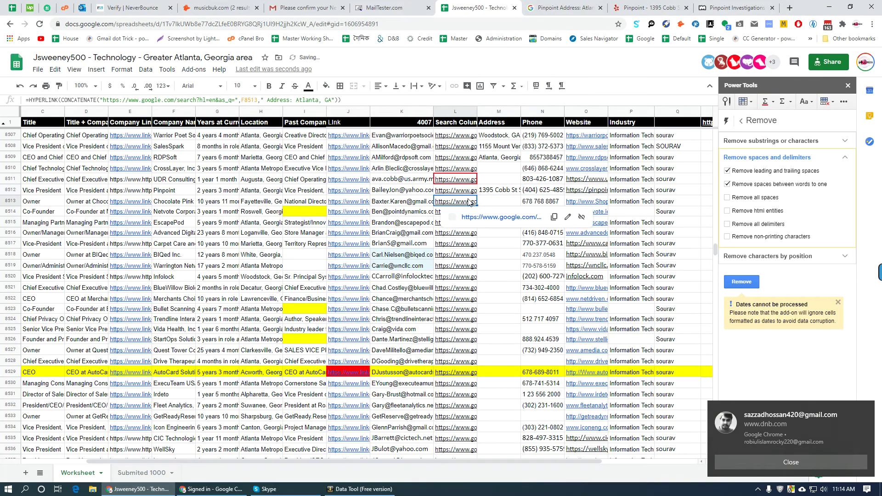
- Search Chocolate Pink Boutique's address and open the Manta, Facebook and MapQuest results
{"action": "left_click", "coordinate": [478, 216]}
{"action": "right_click", "coordinate": [525, 8]}
{"action": "left_click", "coordinate": [579, 128]}
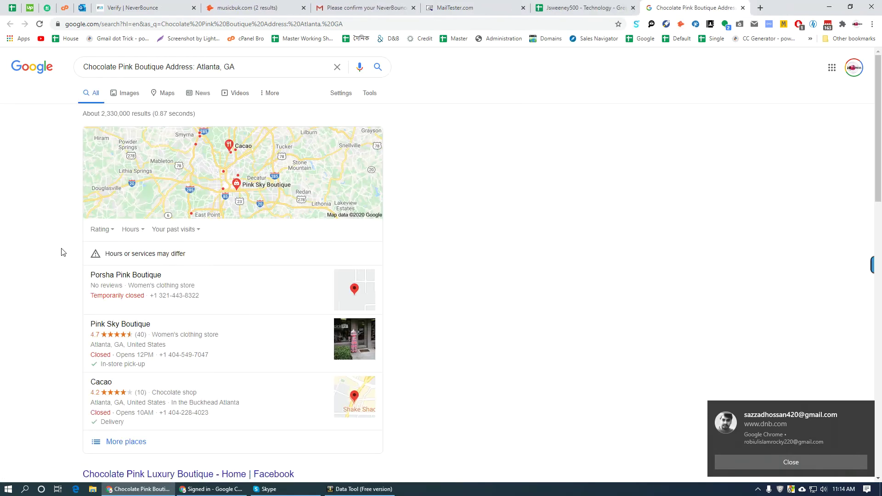
{"action": "scroll", "coordinate": [64, 250], "scroll_direction": "down", "scroll_amount": 6}
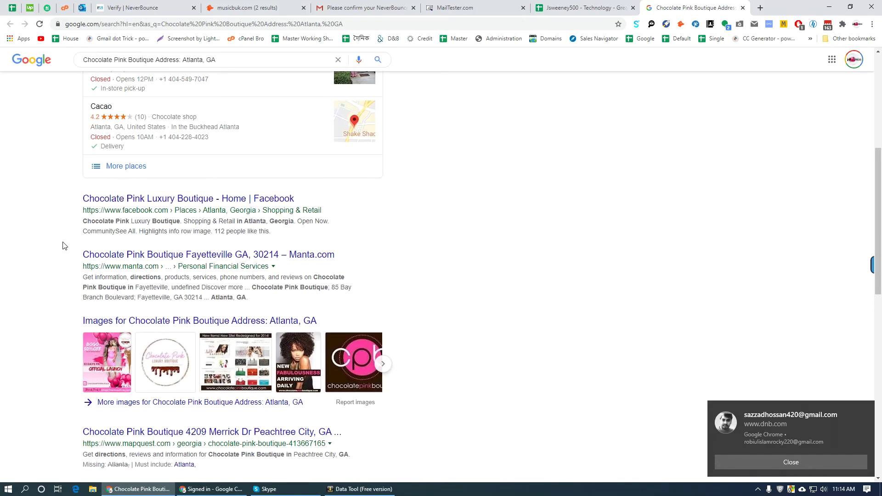
{"action": "middle_click", "coordinate": [175, 256]}
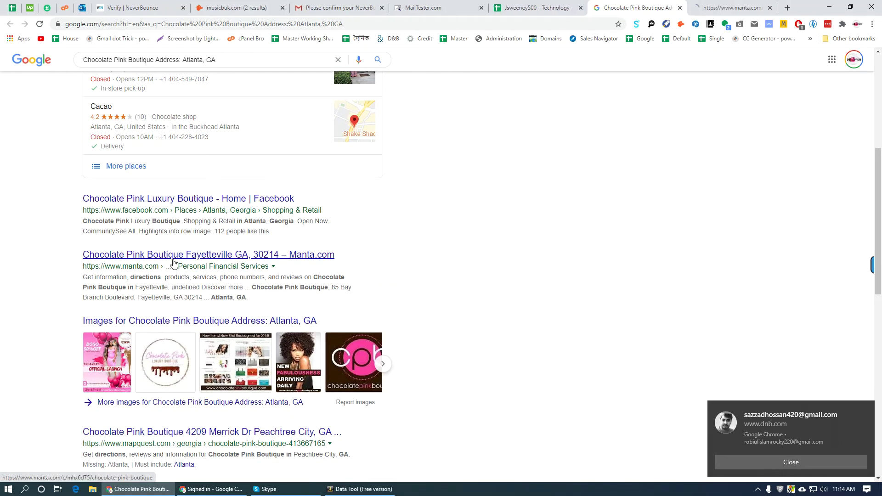
{"action": "middle_click", "coordinate": [170, 216]}
{"action": "scroll", "coordinate": [492, 264], "scroll_direction": "down", "scroll_amount": 5}
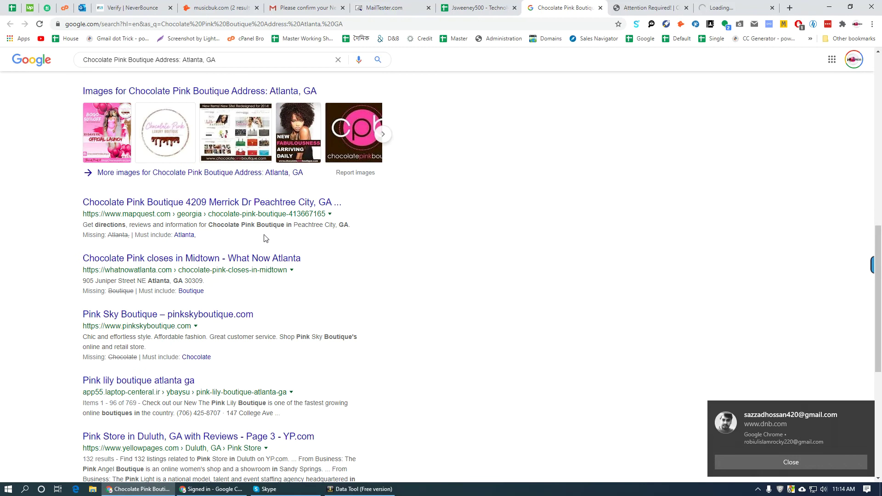
{"action": "middle_click", "coordinate": [236, 205]}
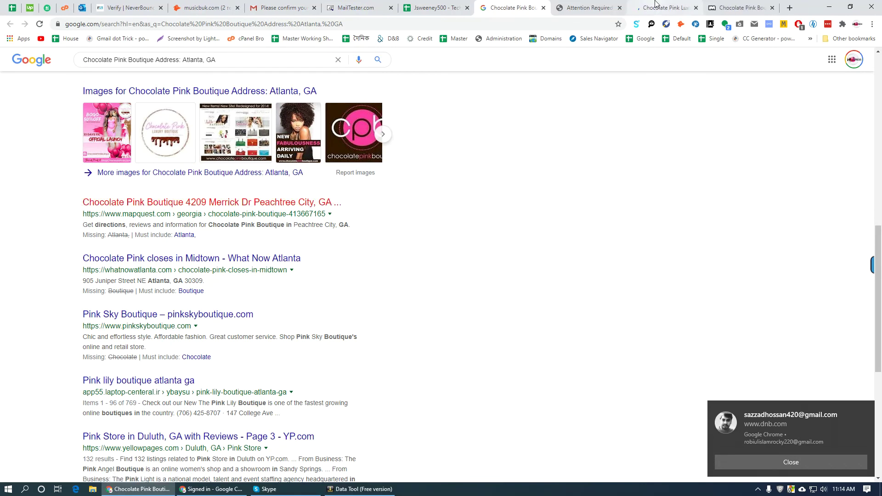
{"action": "left_click", "coordinate": [737, 7]}
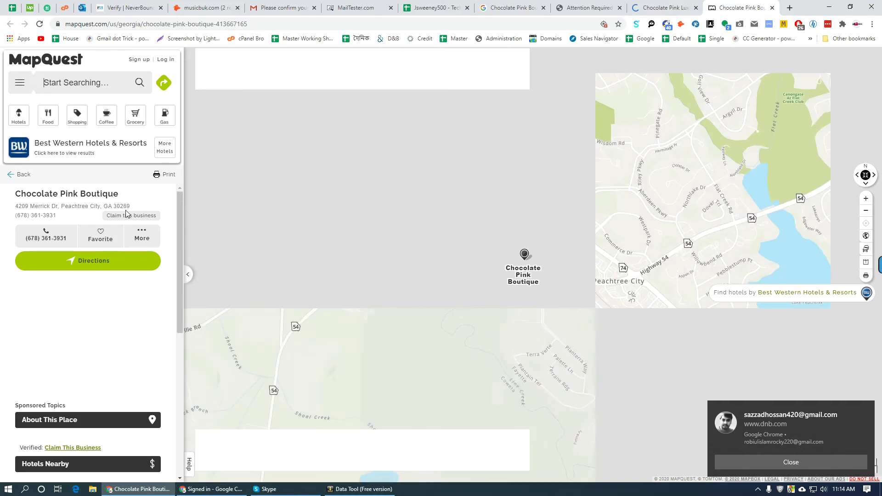
{"action": "triple_click", "coordinate": [124, 206]}
{"action": "left_click", "coordinate": [449, 7]}
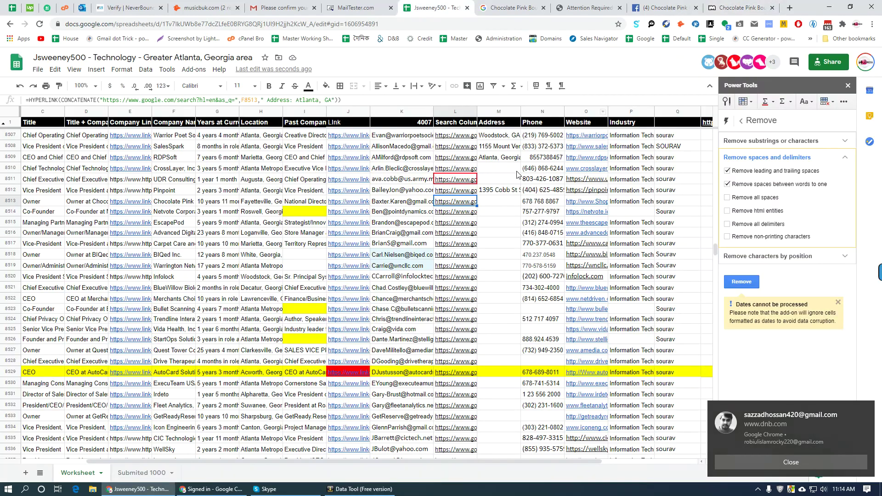
{"action": "left_click", "coordinate": [495, 202]}
{"action": "key", "text": "ctrl+v"}
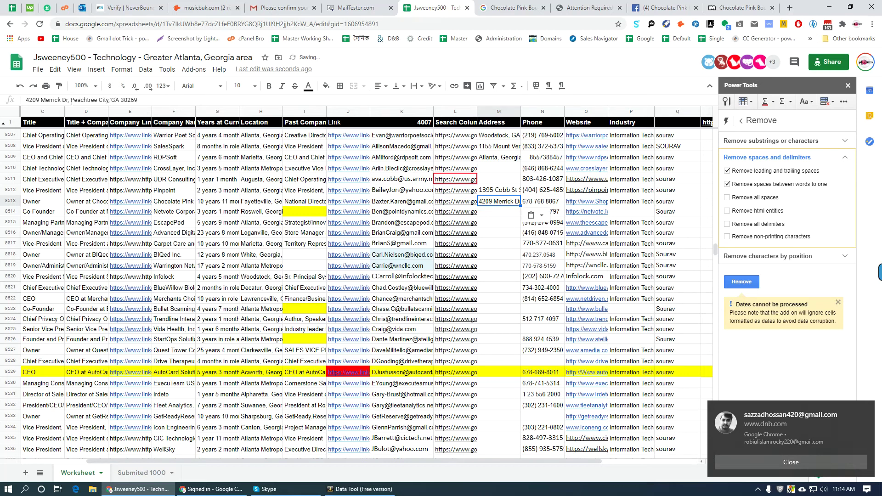
{"action": "left_click", "coordinate": [551, 203]}
{"action": "left_click", "coordinate": [740, 7]}
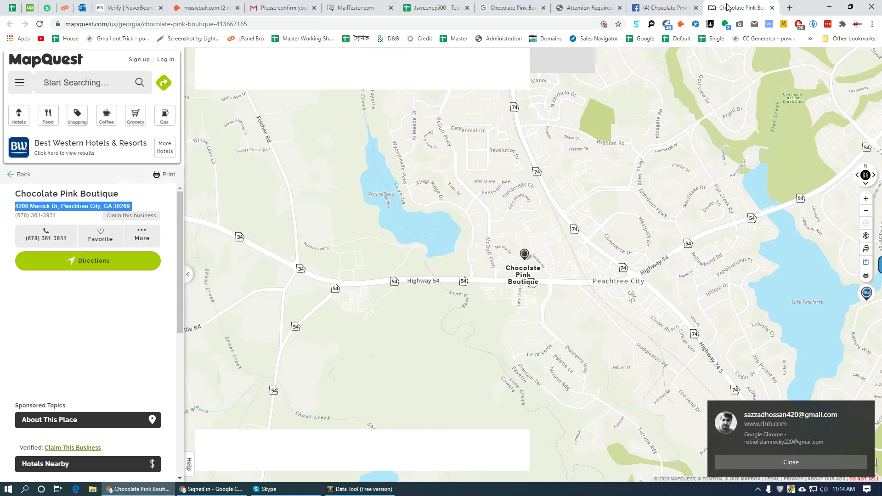
{"action": "left_click_drag", "start_coordinate": [15, 216], "coordinate": [57, 216]}
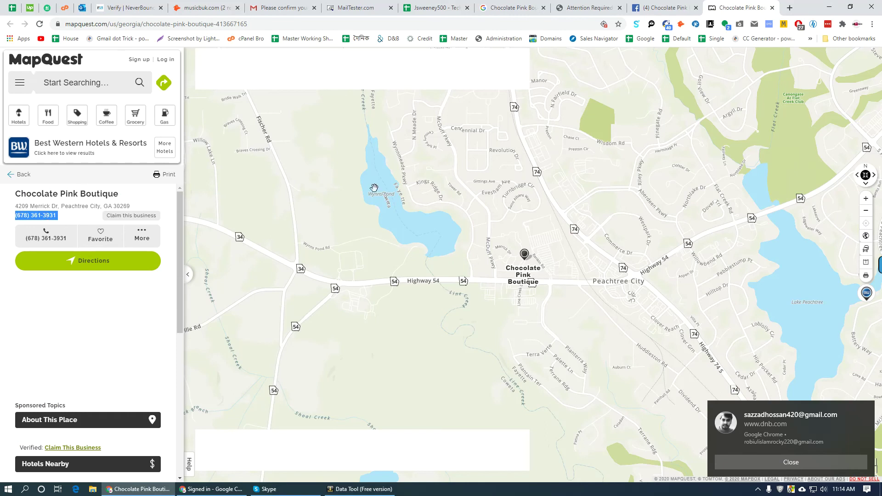
{"action": "left_click", "coordinate": [425, 8]}
{"action": "key", "text": "ctrl+v"}
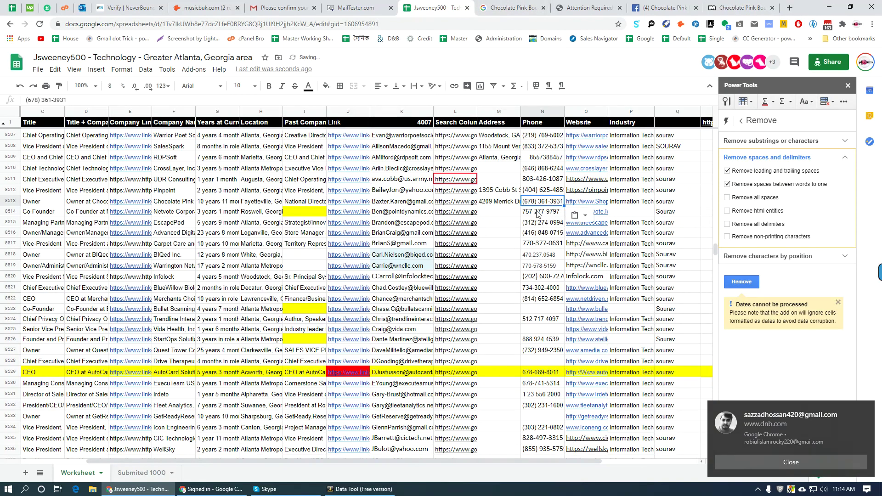
- Run the Google address search for Netvote Corporation from the next row's link
{"action": "left_click", "coordinate": [500, 212]}
{"action": "left_click", "coordinate": [456, 212]}
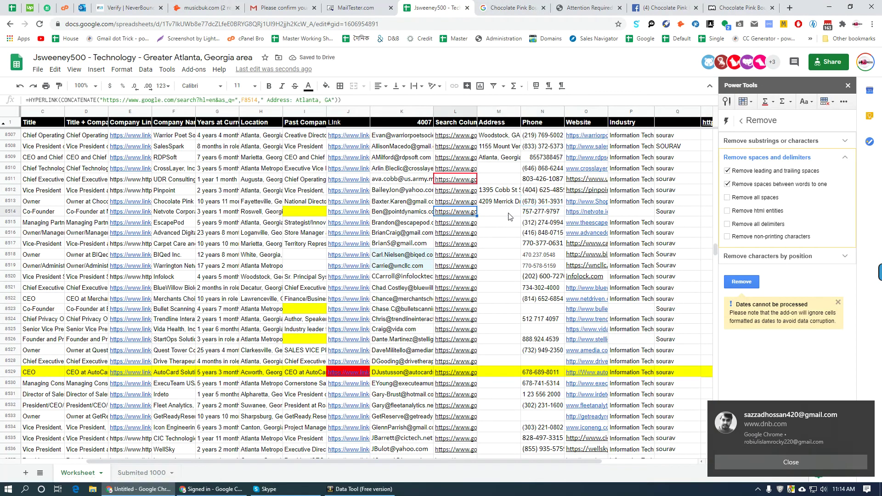
{"action": "left_click", "coordinate": [481, 227]}
{"action": "right_click", "coordinate": [476, 4]}
- Open the dnb.com, LinkedIn and Buzzfile results for Netvote Corporation
{"action": "left_click", "coordinate": [538, 128]}
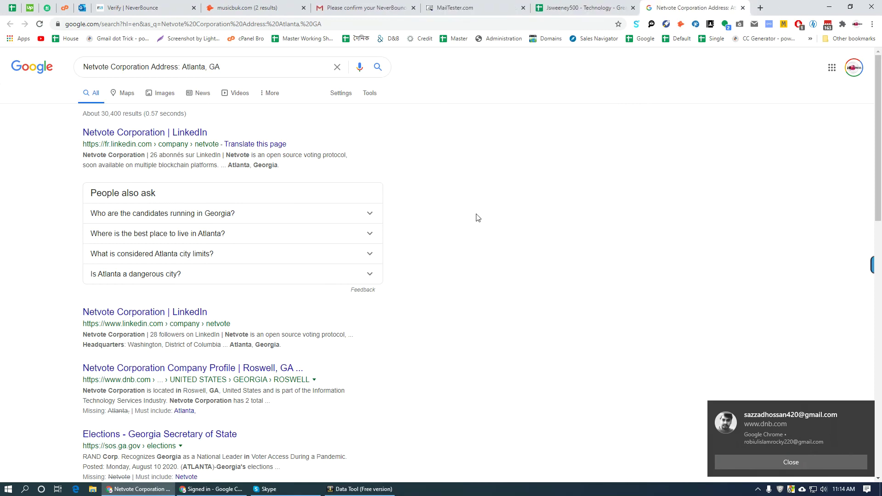
{"action": "left_click", "coordinate": [209, 382], "text": "ctrl"}
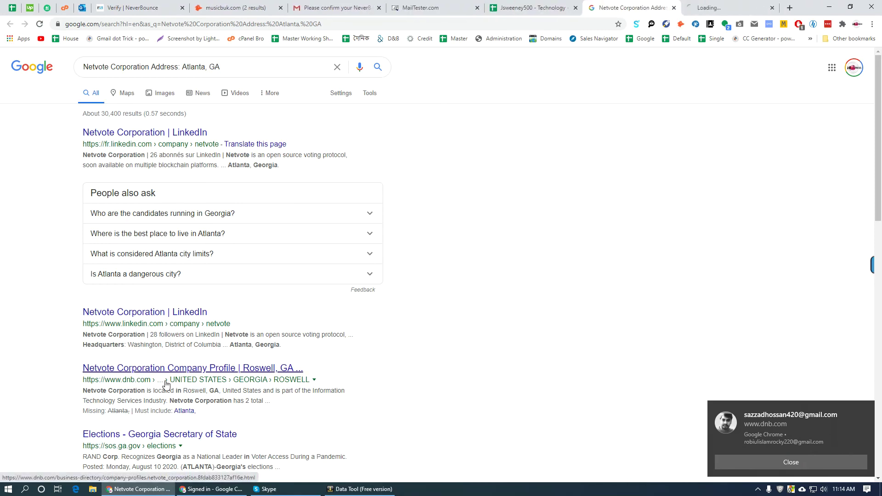
{"action": "left_click", "coordinate": [170, 142], "text": "ctrl"}
{"action": "scroll", "coordinate": [382, 302], "scroll_direction": "down", "scroll_amount": 6}
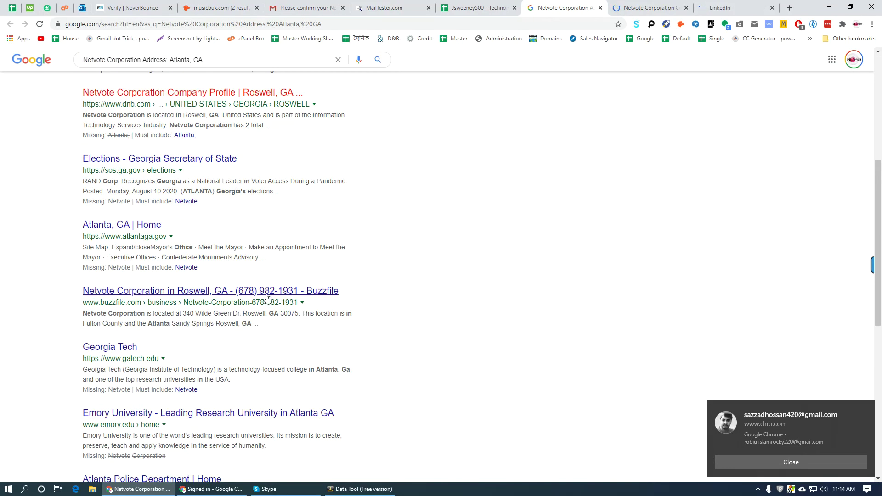
{"action": "left_click", "coordinate": [268, 297], "text": "ctrl"}
{"action": "left_click", "coordinate": [588, 7]}
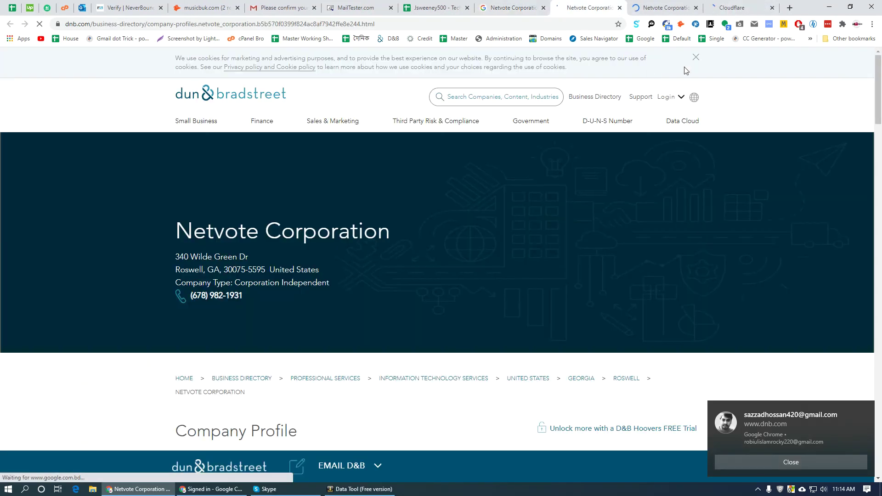
{"action": "left_click_drag", "start_coordinate": [267, 272], "coordinate": [176, 255]}
{"action": "right_click", "coordinate": [202, 264]}
{"action": "left_click", "coordinate": [274, 318]}
{"action": "left_click", "coordinate": [740, 8]}
{"action": "left_click", "coordinate": [437, 7]}
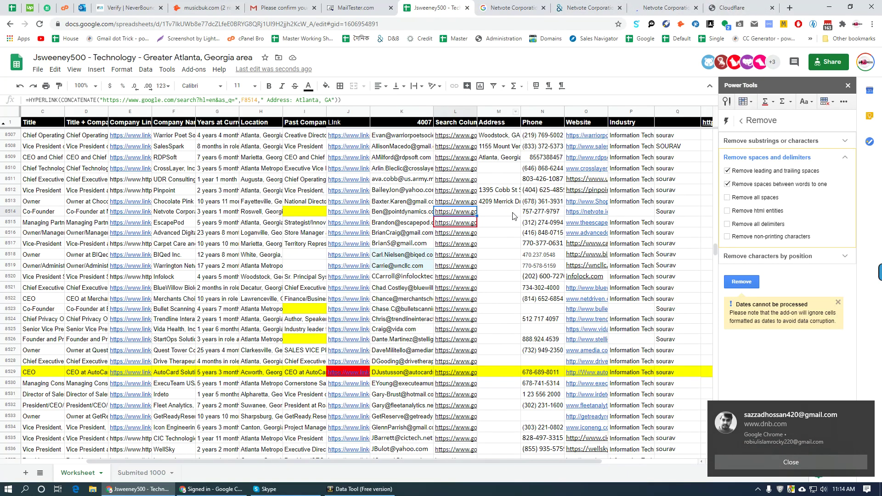
{"action": "double_click", "coordinate": [494, 212]}
{"action": "key", "text": "ctrl+v"}
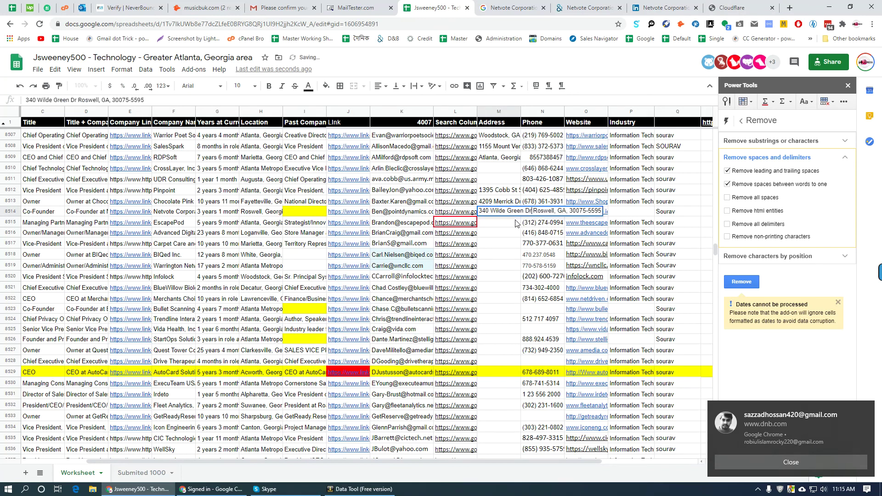
{"action": "key", "text": "Tab"}
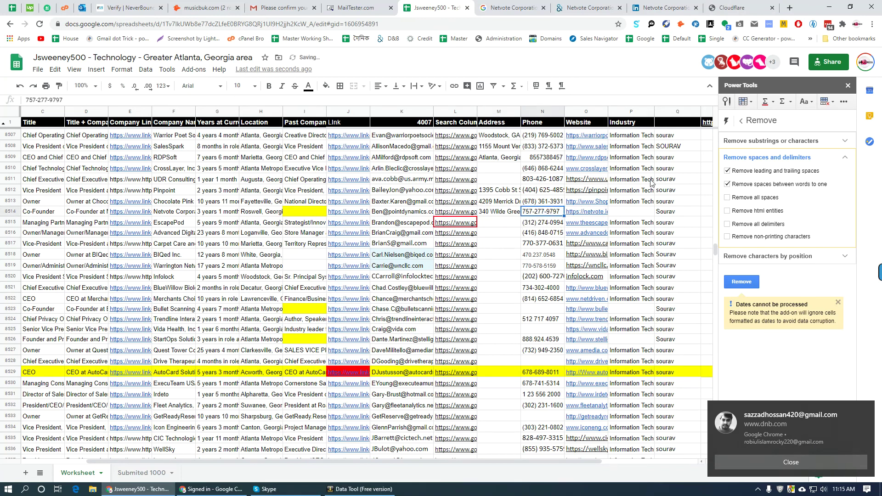
{"action": "left_click", "coordinate": [593, 7]}
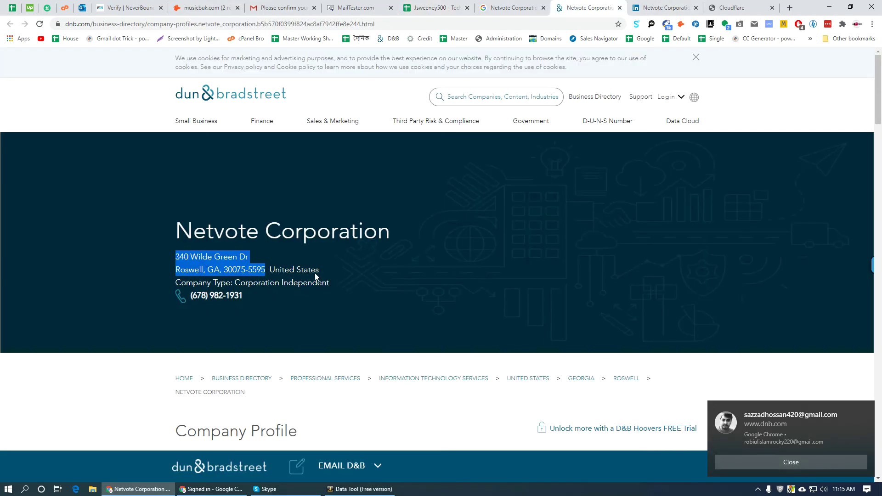
{"action": "triple_click", "coordinate": [256, 297]}
{"action": "key", "text": "ctrl+c"}
{"action": "left_click", "coordinate": [434, 8]}
{"action": "key", "text": "ctrl+v"}
{"action": "left_click", "coordinate": [636, 214]}
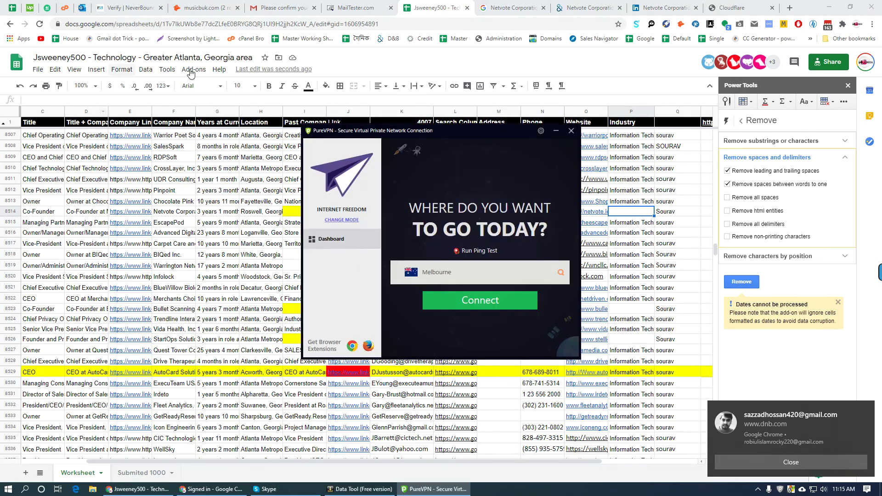
{"action": "left_click", "coordinate": [735, 8]}
{"action": "left_click", "coordinate": [74, 24]}
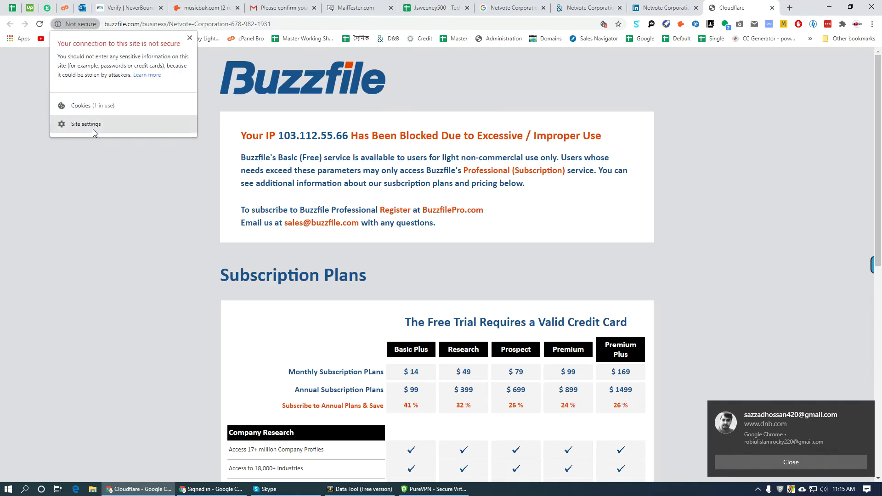
{"action": "left_click", "coordinate": [86, 124]}
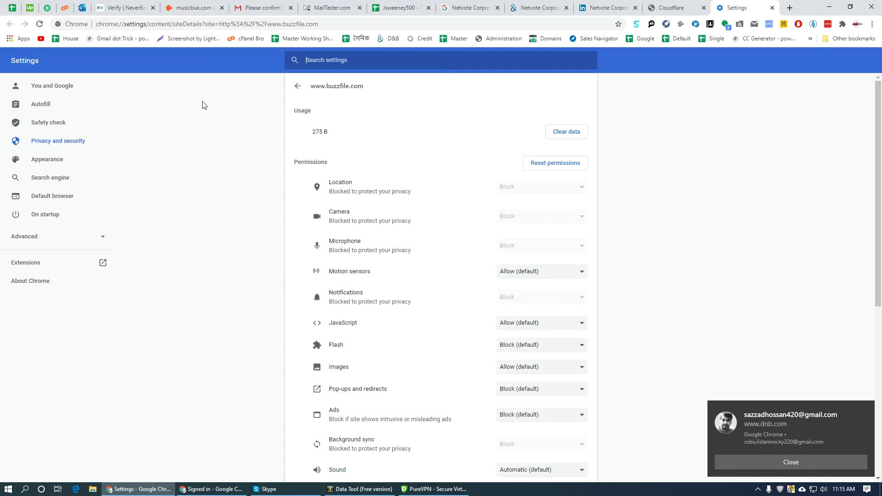
{"action": "scroll", "coordinate": [258, 331], "scroll_direction": "down", "scroll_amount": 5}
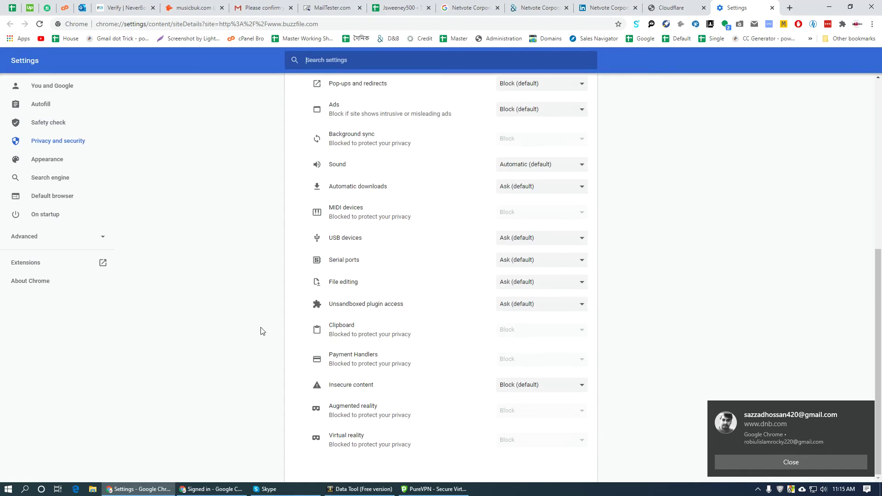
{"action": "scroll", "coordinate": [252, 329], "scroll_direction": "up", "scroll_amount": 5}
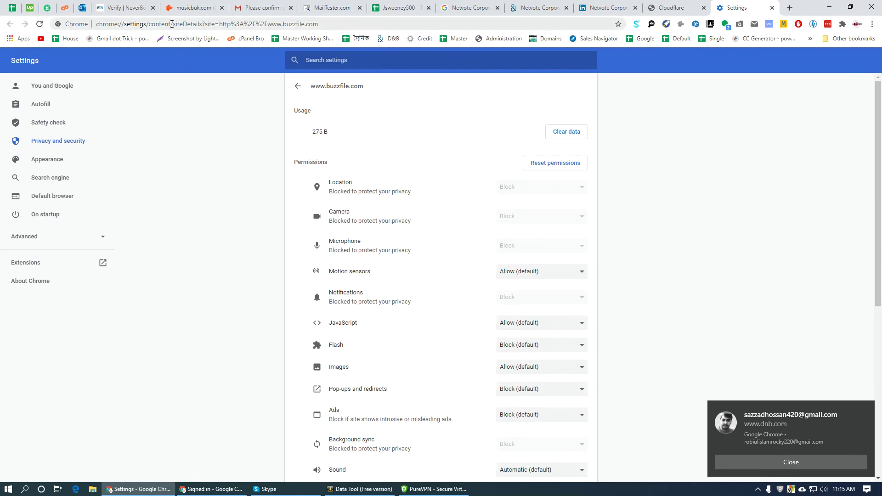
{"action": "left_click_drag", "start_coordinate": [172, 24], "coordinate": [94, 24]}
- Load the copied settings address, close the extra tab, and review buzzfile.com's 275 B data and permissions
{"action": "left_click", "coordinate": [789, 4]}
{"action": "key", "text": "ctrl+v"}
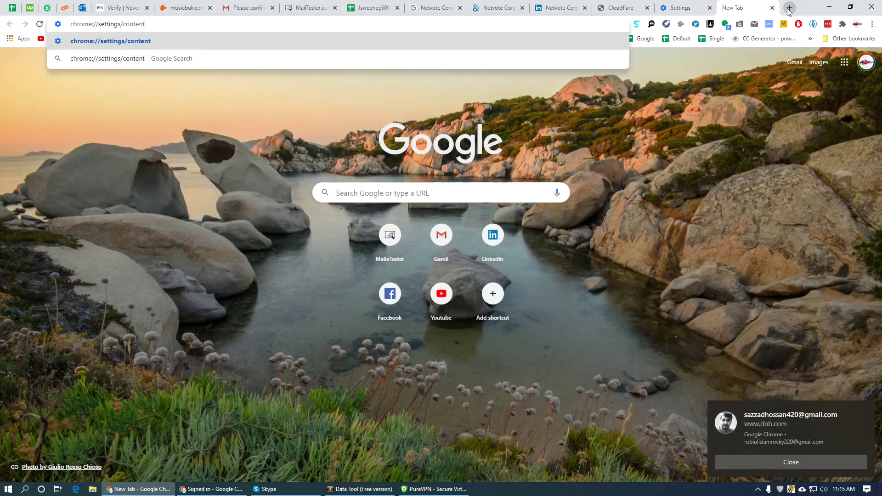
{"action": "key", "text": "Return"}
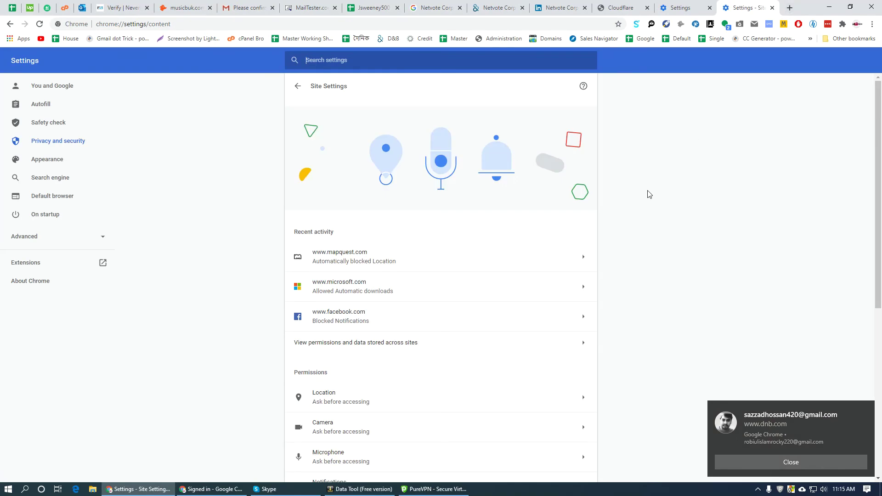
{"action": "scroll", "coordinate": [519, 303], "scroll_direction": "down", "scroll_amount": 6}
{"action": "scroll", "coordinate": [508, 317], "scroll_direction": "up", "scroll_amount": 6}
{"action": "left_click", "coordinate": [698, 6]}
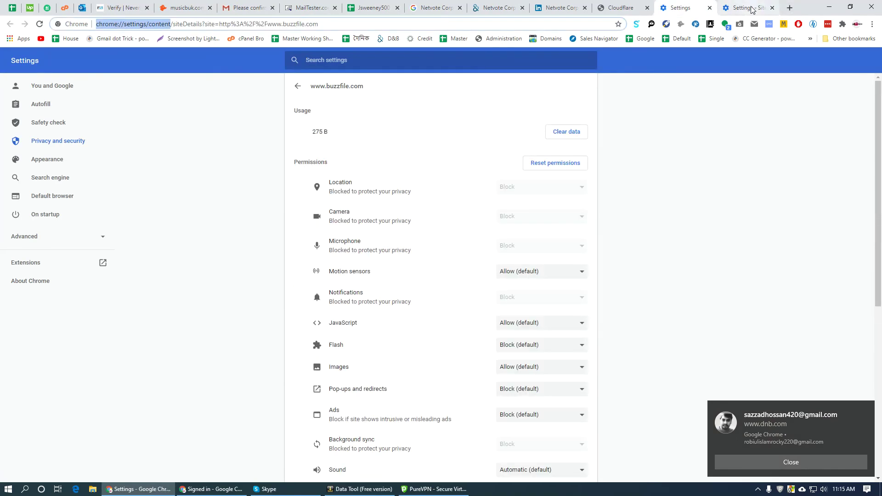
{"action": "middle_click", "coordinate": [752, 9]}
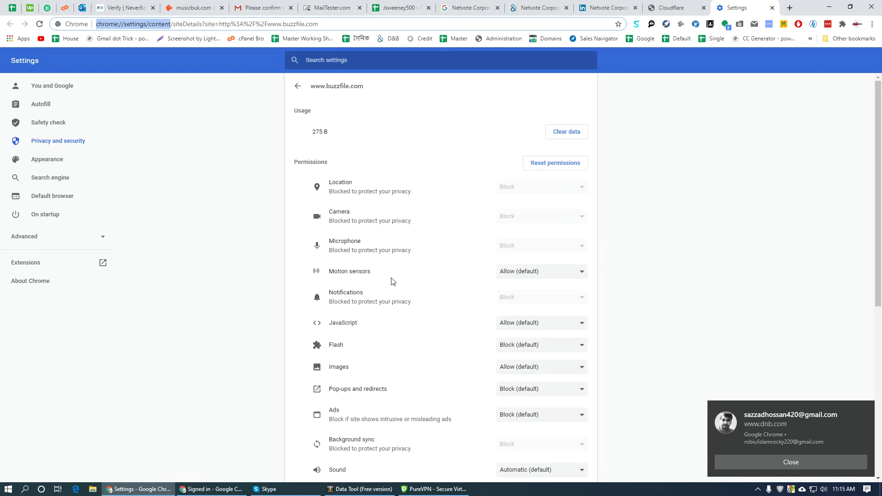
{"action": "scroll", "coordinate": [367, 330], "scroll_direction": "down", "scroll_amount": 3}
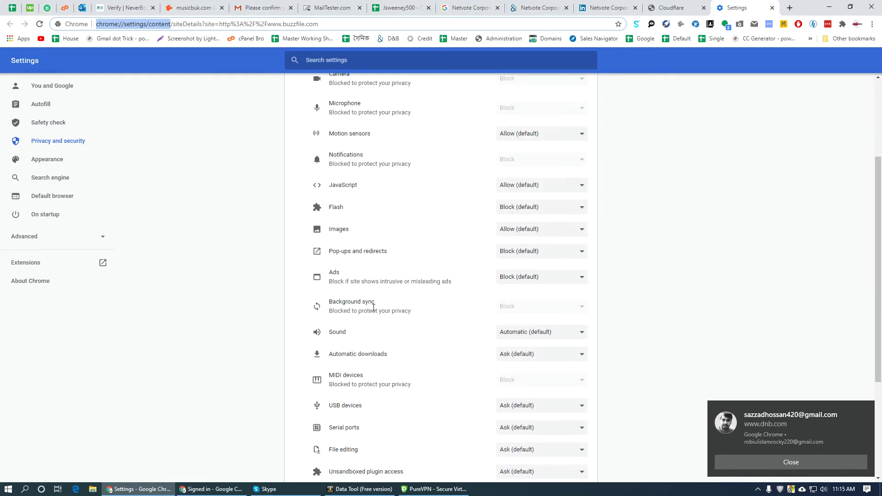
{"action": "scroll", "coordinate": [373, 293], "scroll_direction": "down", "scroll_amount": 3}
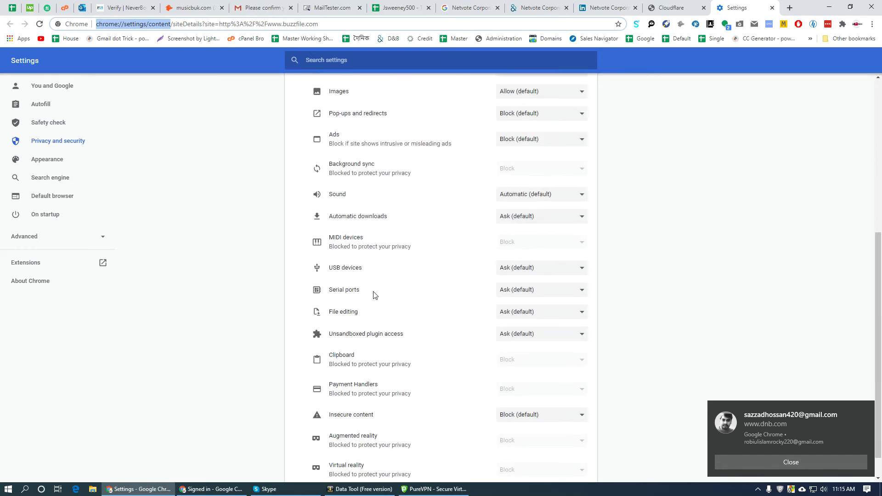
{"action": "scroll", "coordinate": [375, 296], "scroll_direction": "down", "scroll_amount": 1}
{"action": "scroll", "coordinate": [376, 297], "scroll_direction": "up", "scroll_amount": 7}
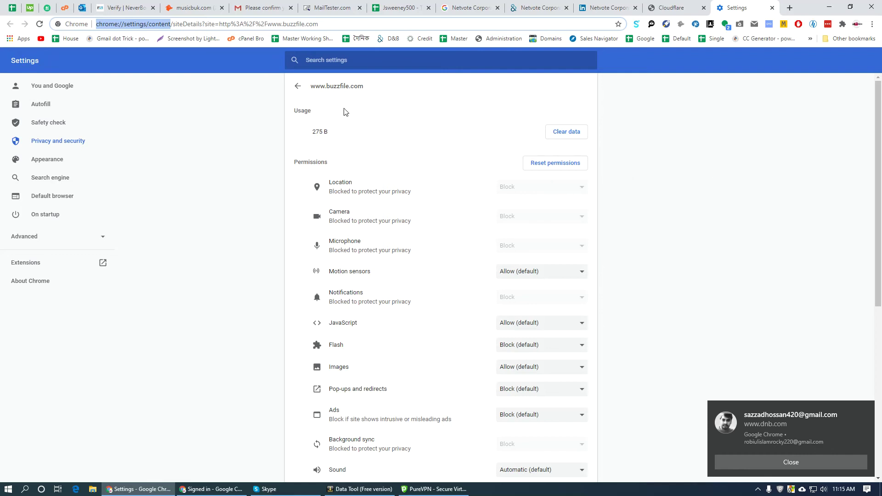
{"action": "scroll", "coordinate": [373, 322], "scroll_direction": "down", "scroll_amount": 7}
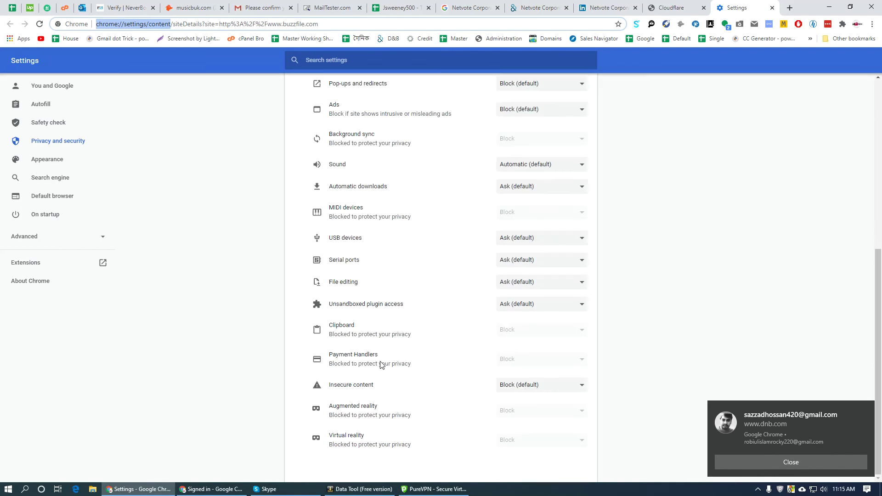
{"action": "scroll", "coordinate": [377, 360], "scroll_direction": "up", "scroll_amount": 7}
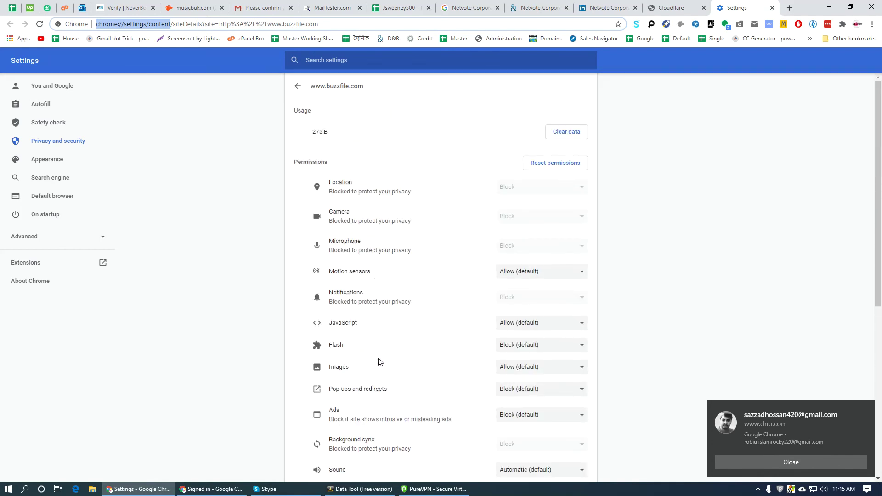
- Clear buzzfile.com's stored site data and close the Cloudflare check tab
{"action": "left_click", "coordinate": [567, 132]}
{"action": "left_click", "coordinate": [538, 283]}
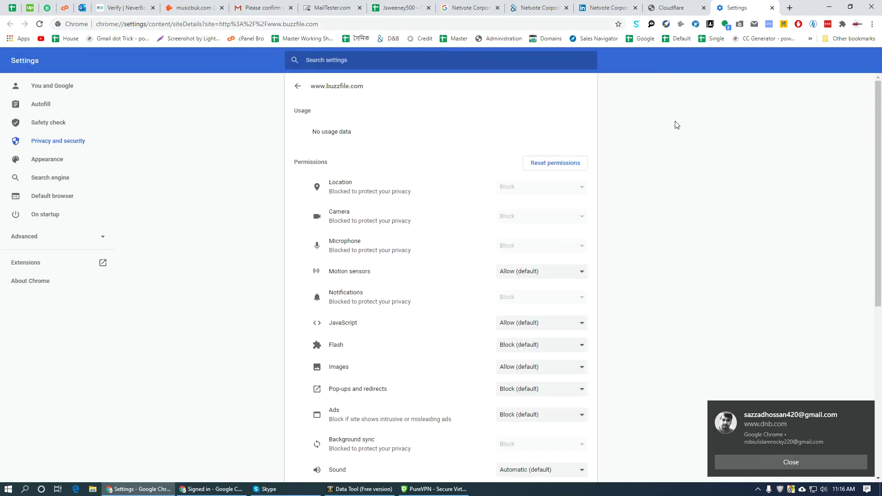
{"action": "left_click", "coordinate": [703, 7]}
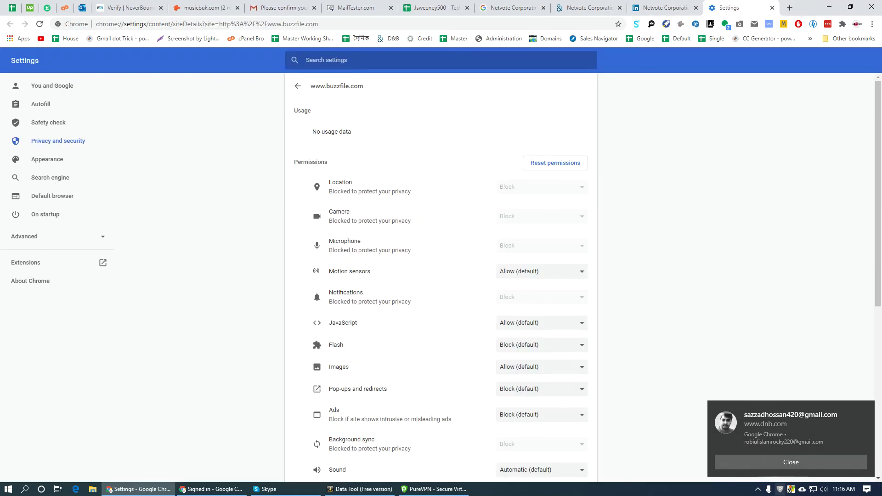
- Connect PureVPN through Miami and reopen Netvote's Buzzfile result from Google
{"action": "left_click", "coordinate": [781, 490]}
{"action": "left_click", "coordinate": [564, 270]}
{"action": "scroll", "coordinate": [487, 308], "scroll_direction": "down", "scroll_amount": 3}
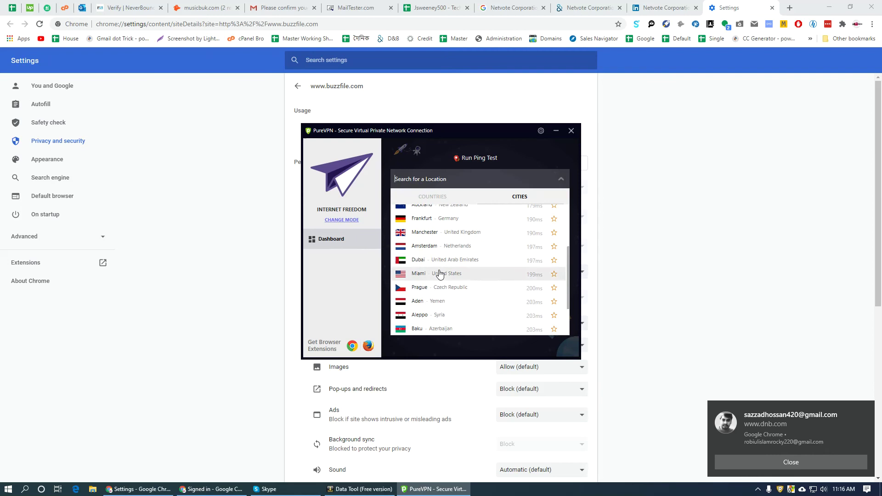
{"action": "left_click", "coordinate": [441, 273]}
{"action": "left_click", "coordinate": [514, 8]}
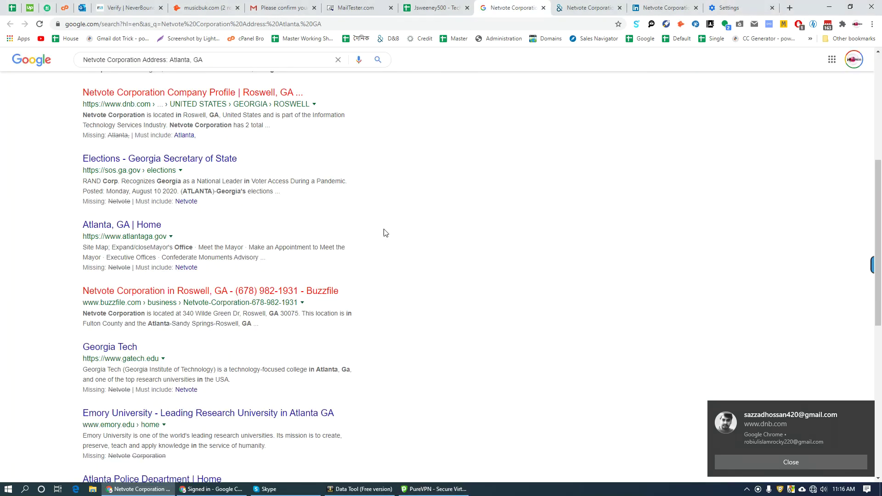
{"action": "left_click", "coordinate": [174, 296]}
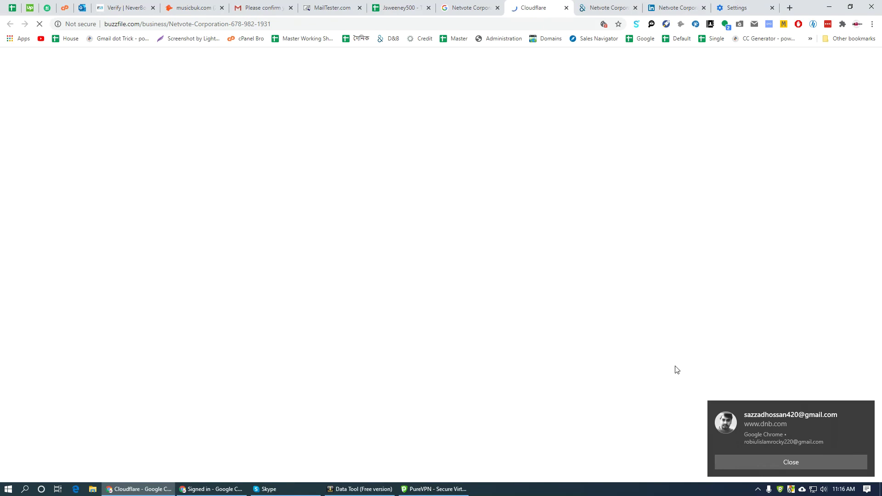
- Switch PureVPN from Miami to Sydney, dismissing the feedback popups, and return to Netvote's results
{"action": "left_click", "coordinate": [780, 489]}
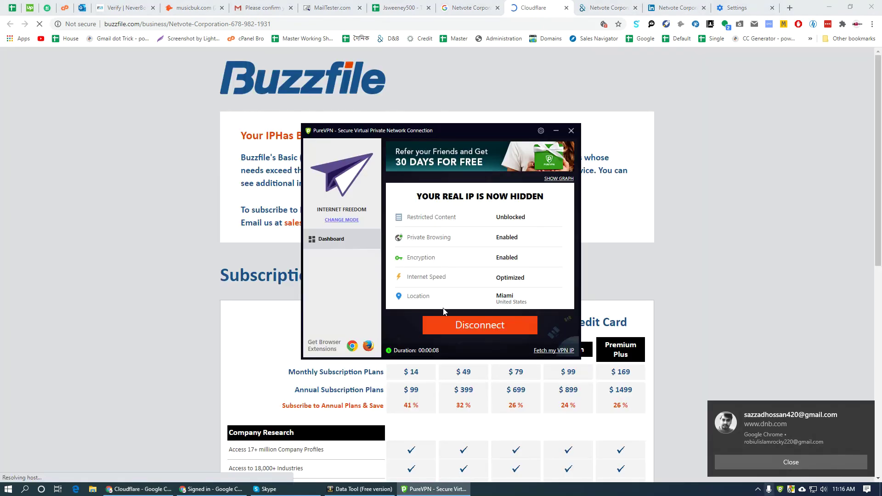
{"action": "left_click", "coordinate": [492, 336]}
{"action": "left_click", "coordinate": [563, 273]}
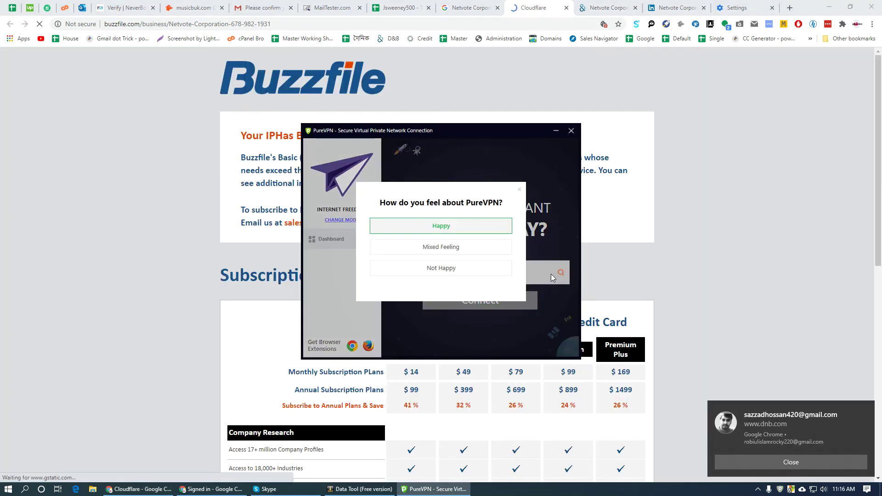
{"action": "left_click", "coordinate": [469, 226]}
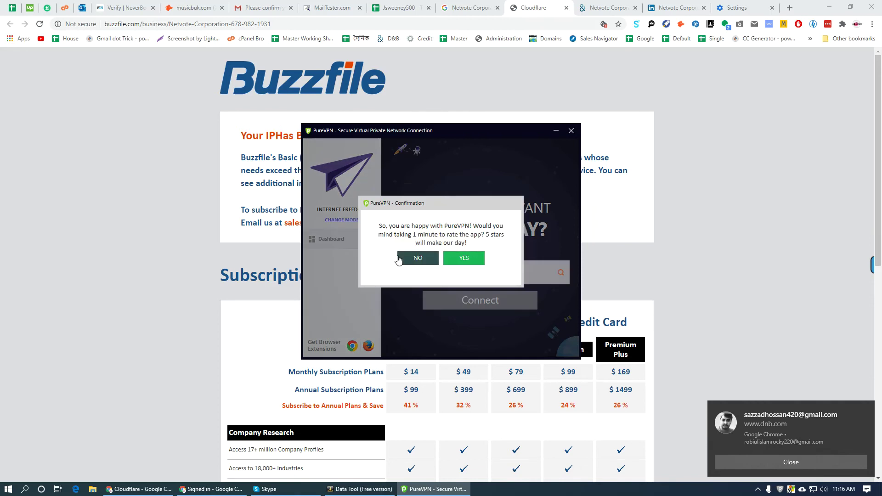
{"action": "left_click", "coordinate": [399, 260]}
{"action": "left_click", "coordinate": [561, 273]}
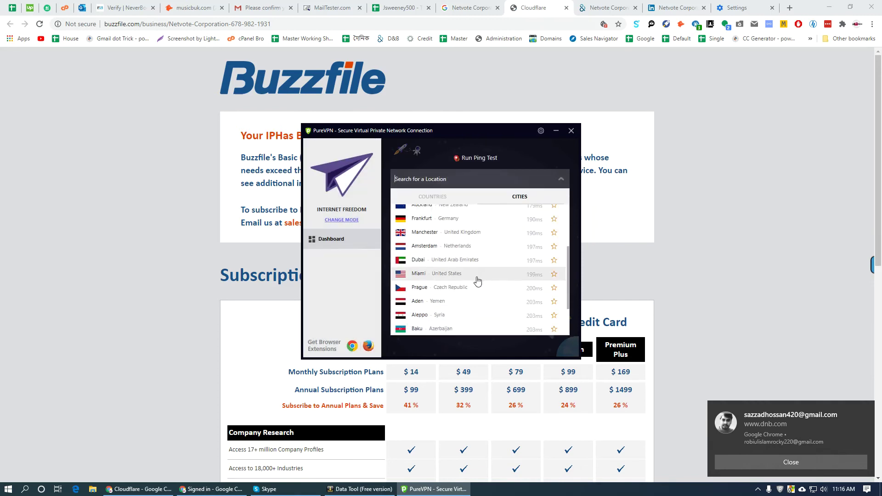
{"action": "scroll", "coordinate": [482, 294], "scroll_direction": "up", "scroll_amount": 3}
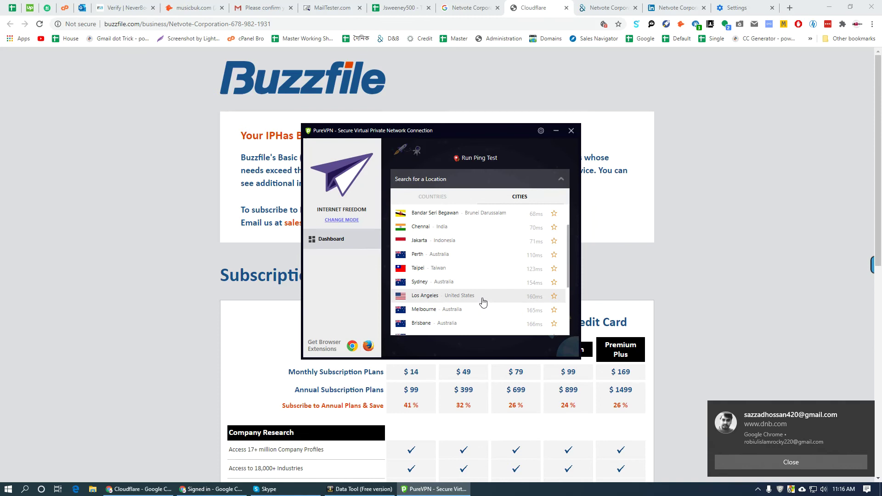
{"action": "left_click", "coordinate": [443, 282]}
{"action": "left_click", "coordinate": [46, 197]}
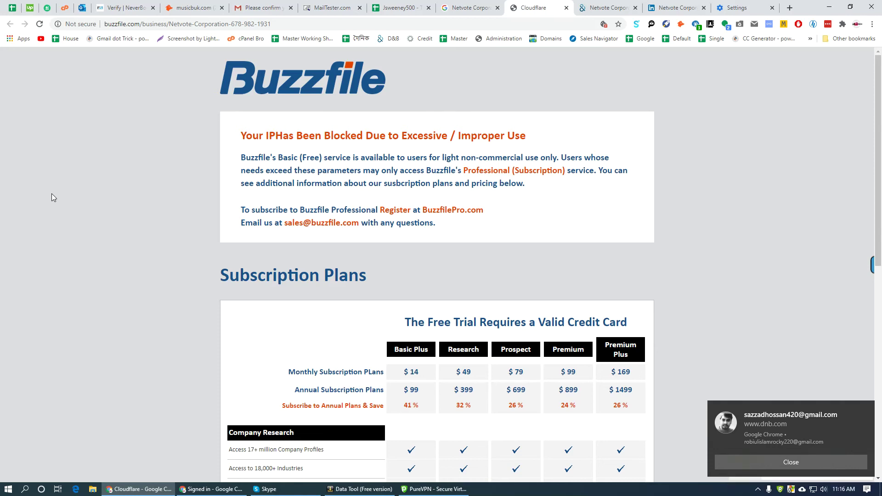
{"action": "left_click", "coordinate": [458, 11]}
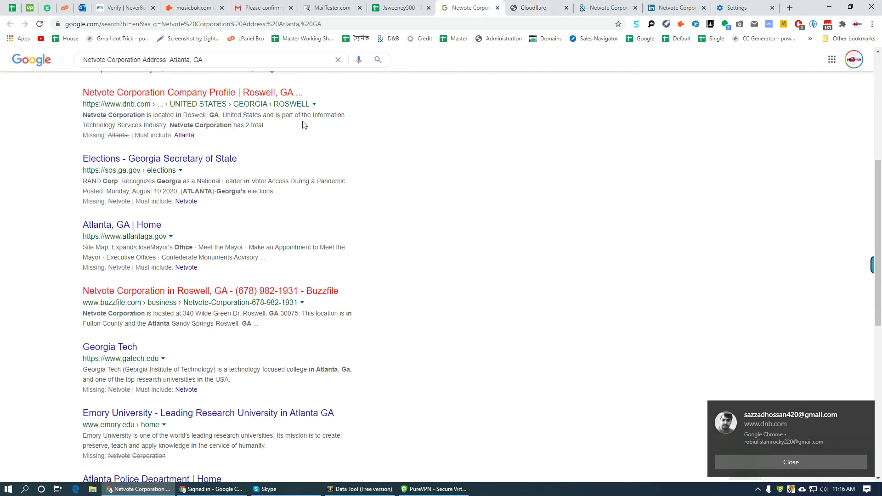
- Drop the stalled Buzzfile tab, reconnect PureVPN via Seoul, and reopen Netvote's Buzzfile profile
{"action": "left_click", "coordinate": [182, 289]}
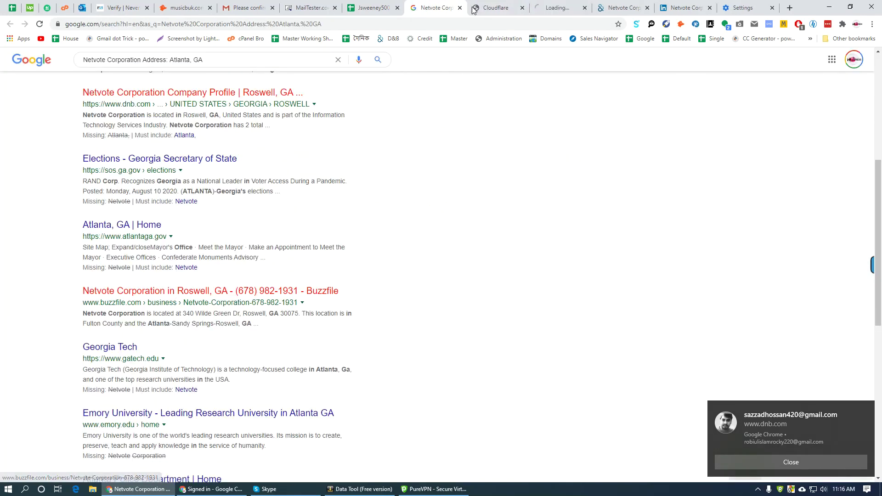
{"action": "middle_click", "coordinate": [530, 7]}
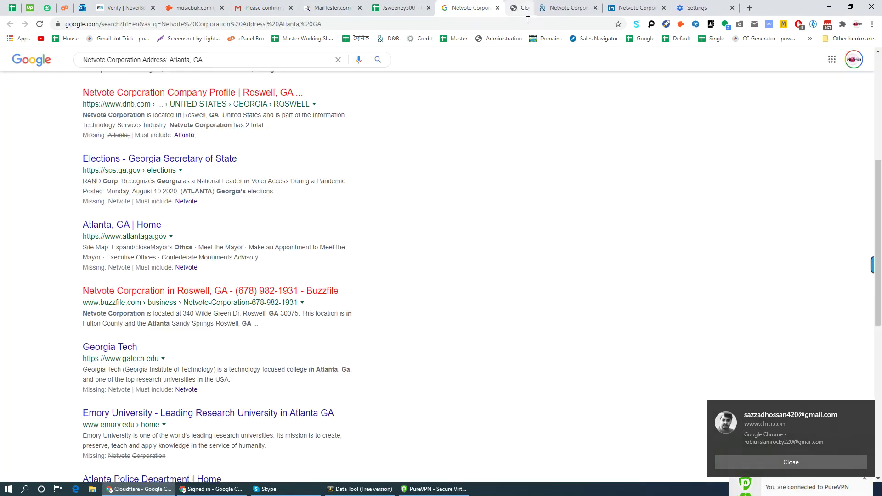
{"action": "left_click", "coordinate": [786, 488]}
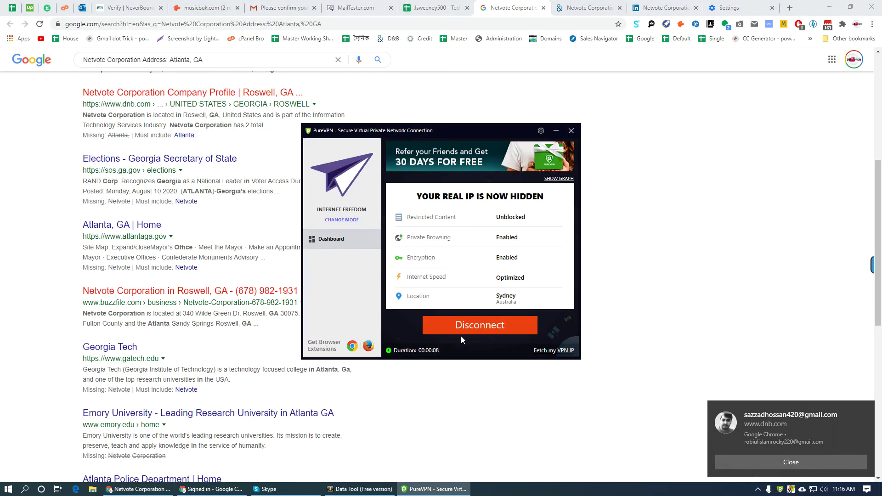
{"action": "left_click", "coordinate": [483, 328]}
{"action": "left_click", "coordinate": [568, 271]}
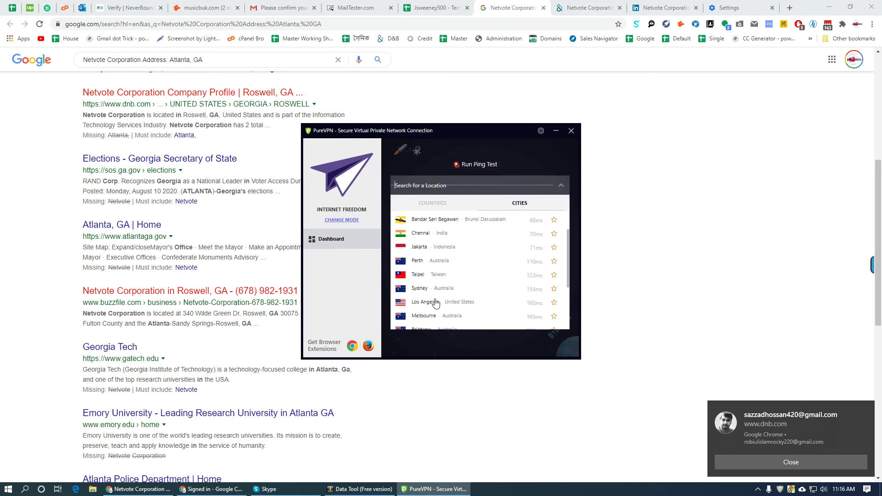
{"action": "left_click", "coordinate": [515, 256]}
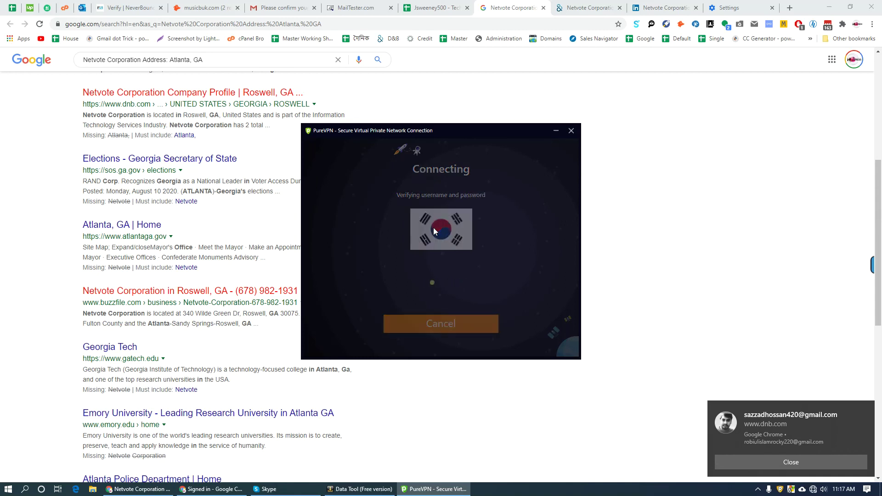
{"action": "middle_click", "coordinate": [180, 291]}
{"action": "left_click", "coordinate": [542, 8]}
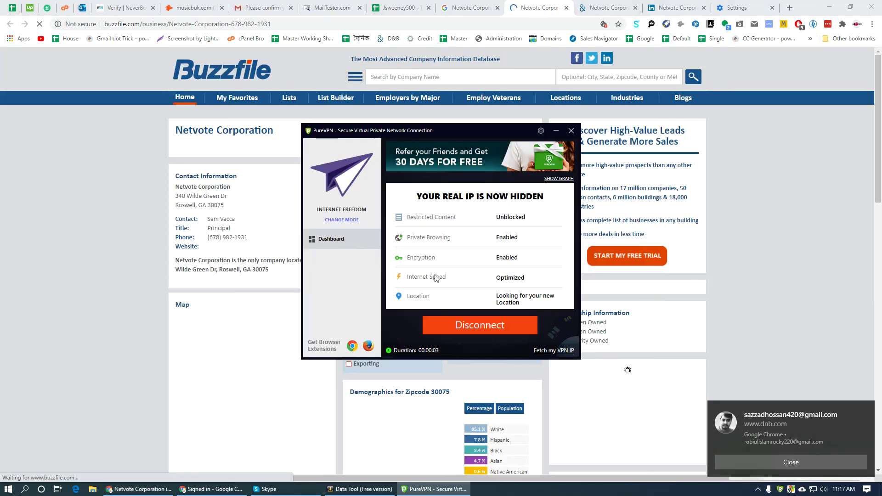
{"action": "left_click", "coordinate": [572, 131]}
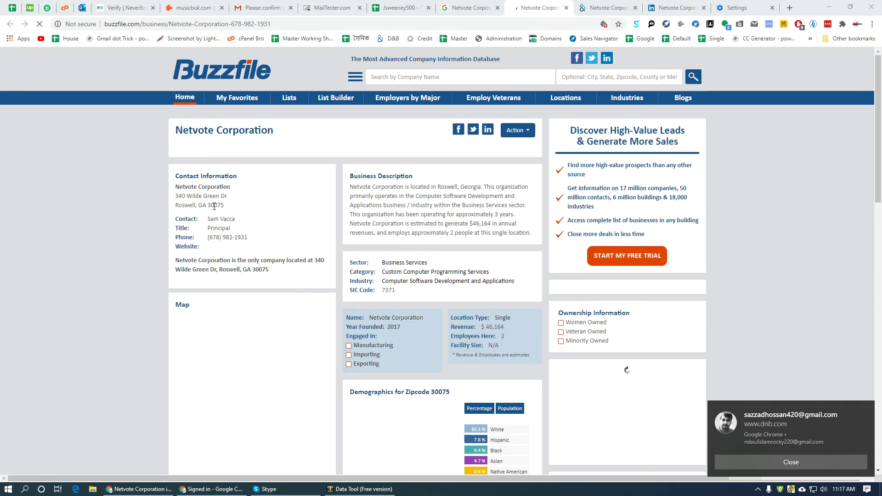
{"action": "left_click_drag", "start_coordinate": [229, 206], "coordinate": [175, 197]}
{"action": "right_click", "coordinate": [201, 198]}
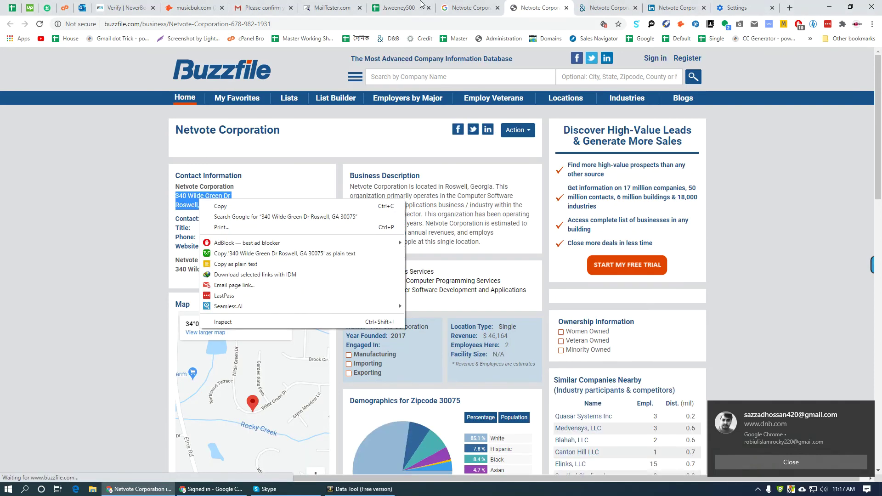
{"action": "key", "text": "ctrl+shift+Tab"}
{"action": "key", "text": "ctrl+shift+Tab"}
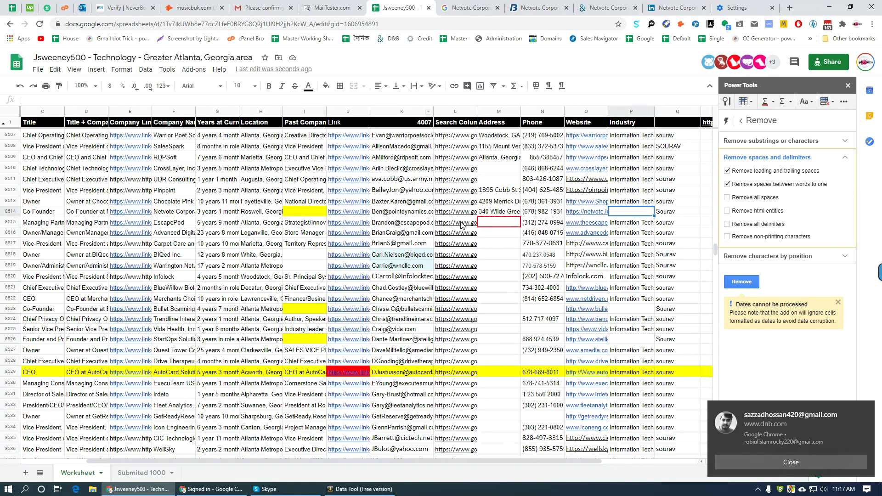
{"action": "left_click", "coordinate": [491, 212]}
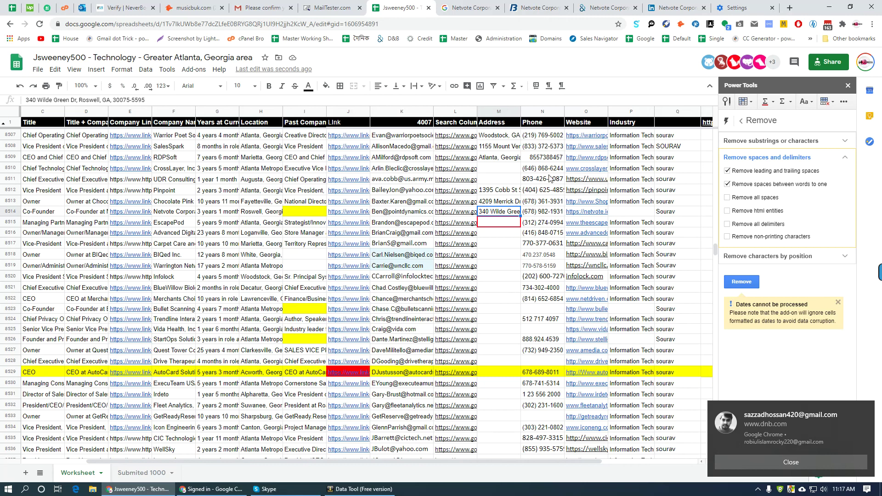
- Recheck the Buzzfile profile, then scroll the lead sheet to the next lead needing an address
{"action": "left_click", "coordinate": [545, 8]}
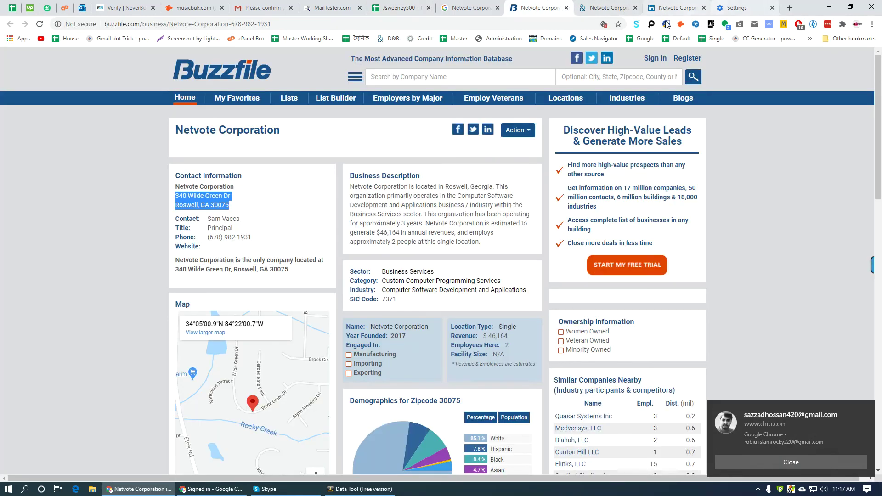
{"action": "left_click", "coordinate": [231, 269]}
{"action": "scroll", "coordinate": [139, 335], "scroll_direction": "down", "scroll_amount": 12}
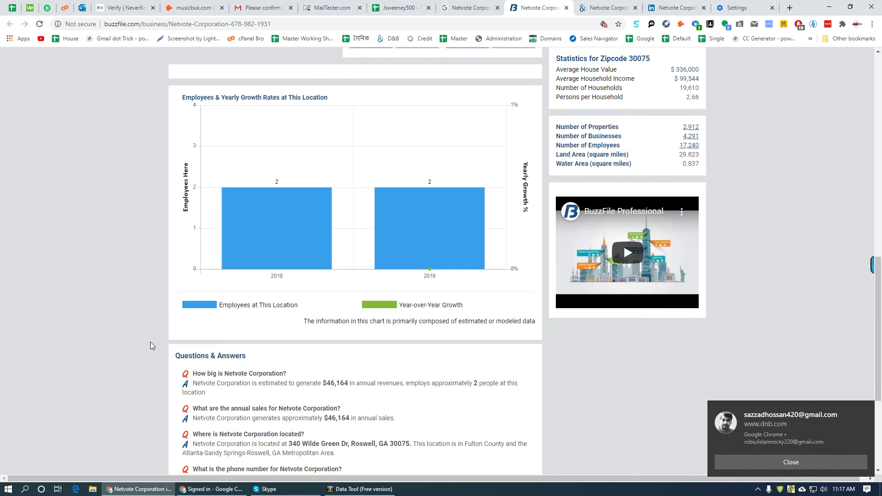
{"action": "scroll", "coordinate": [150, 342], "scroll_direction": "up", "scroll_amount": 12}
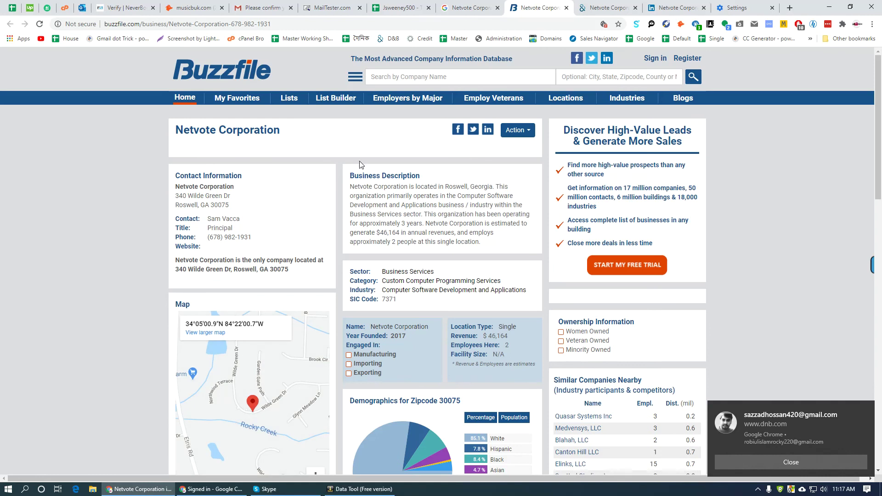
{"action": "left_click", "coordinate": [415, 6]}
{"action": "scroll", "coordinate": [510, 292], "scroll_direction": "down", "scroll_amount": 10}
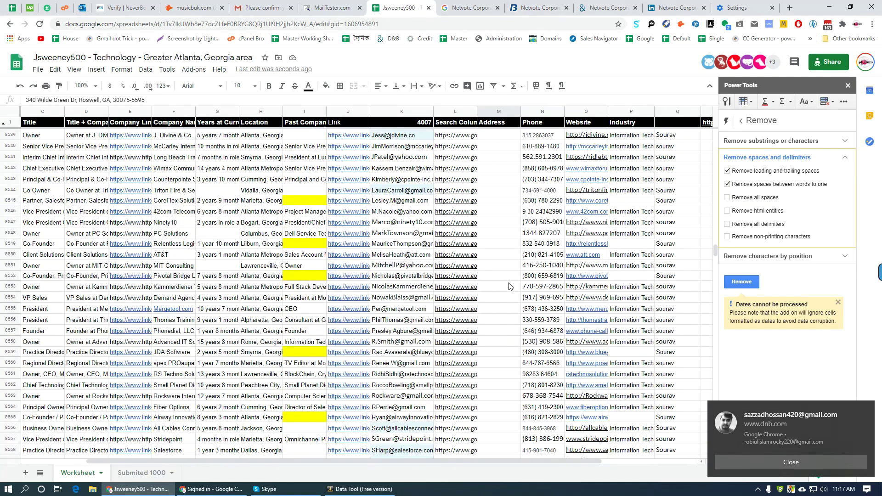
{"action": "scroll", "coordinate": [510, 292], "scroll_direction": "down", "scroll_amount": 20}
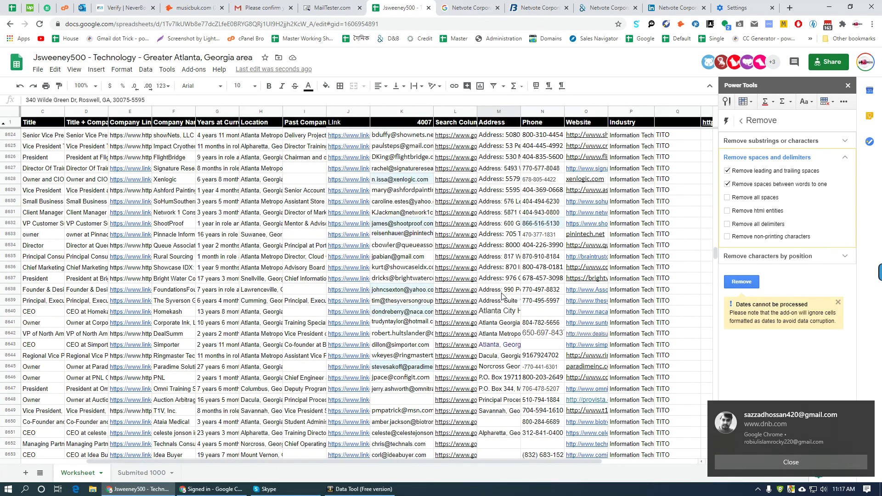
{"action": "scroll", "coordinate": [510, 268], "scroll_direction": "up", "scroll_amount": 1}
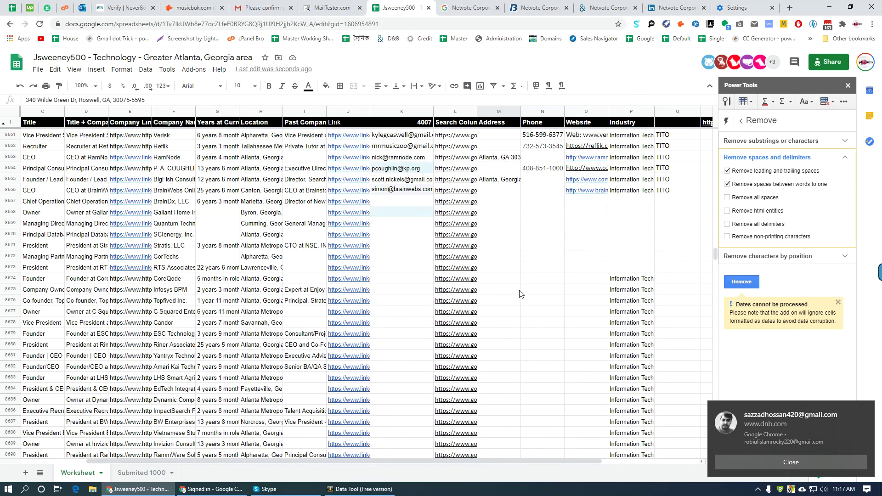
- Search Ataia Medical's address and open its website from the results
{"action": "left_click", "coordinate": [488, 172]}
{"action": "left_click", "coordinate": [476, 173]}
{"action": "left_click", "coordinate": [489, 190]}
{"action": "right_click", "coordinate": [455, 3]}
{"action": "left_click", "coordinate": [506, 129]}
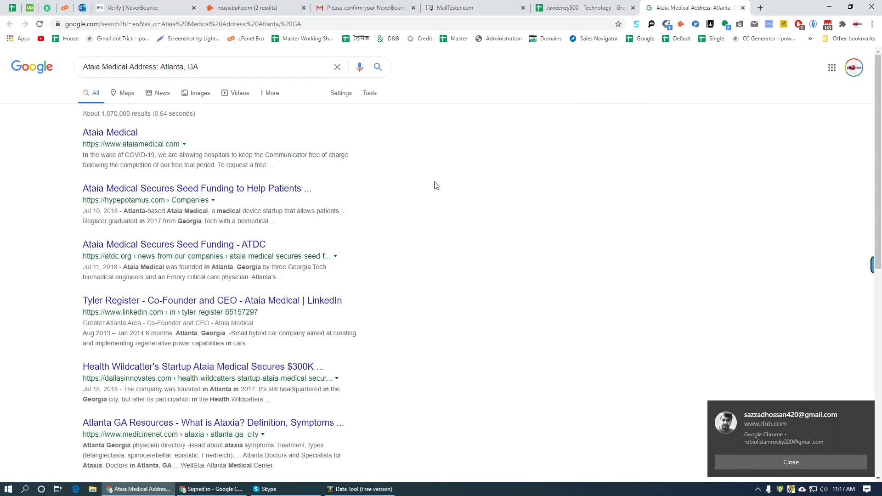
{"action": "middle_click", "coordinate": [116, 135]}
- Check the website's contact details, which show only a Dallas, TX office, then move to row 8652
{"action": "scroll", "coordinate": [386, 350], "scroll_direction": "down", "scroll_amount": 6}
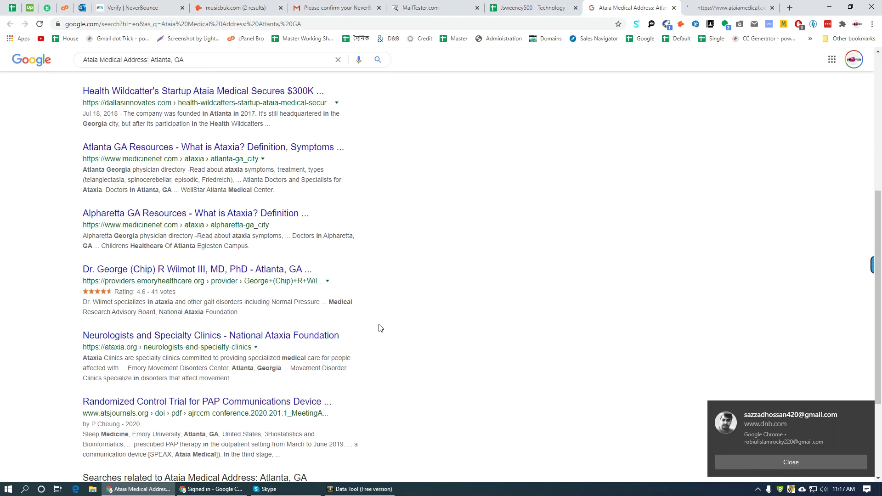
{"action": "scroll", "coordinate": [381, 328], "scroll_direction": "down", "scroll_amount": 3}
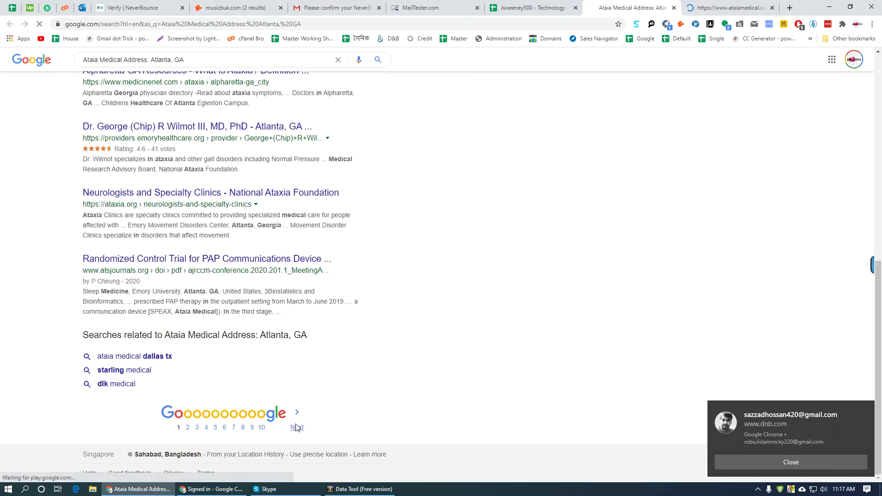
{"action": "left_click", "coordinate": [734, 11]}
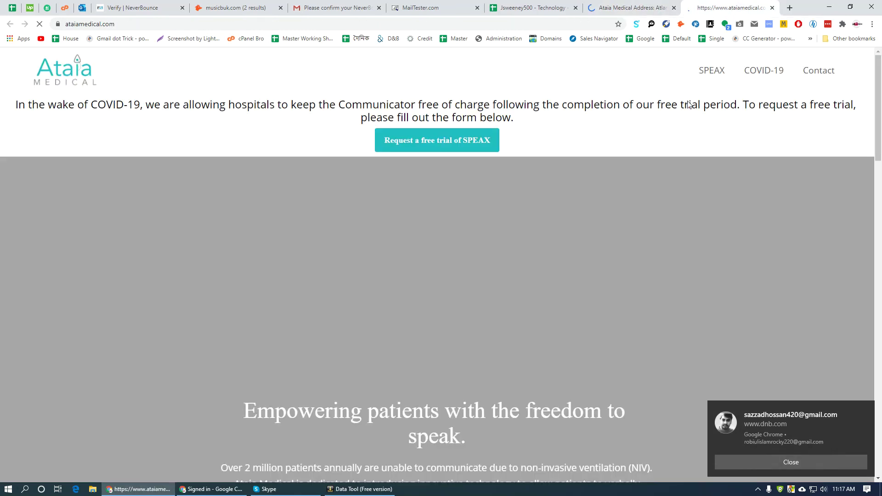
{"action": "left_click", "coordinate": [819, 70]}
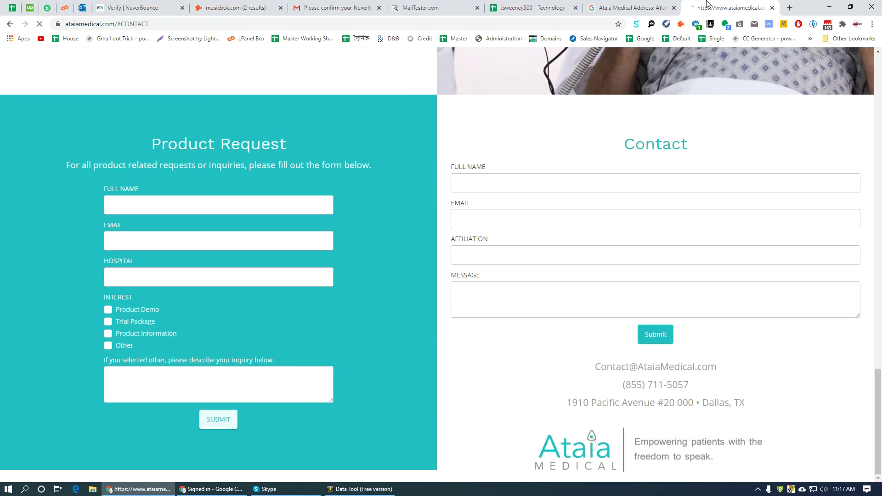
{"action": "key", "text": "ctrl+shift+Tab"}
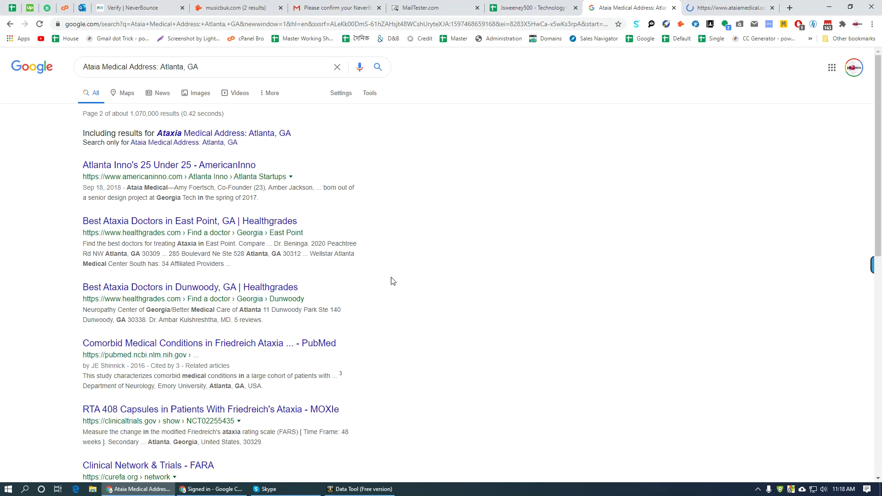
{"action": "scroll", "coordinate": [458, 231], "scroll_direction": "down", "scroll_amount": 8}
{"action": "key", "text": "ctrl+shift+Tab"}
{"action": "key", "text": "Down"}
{"action": "key", "text": "Down"}
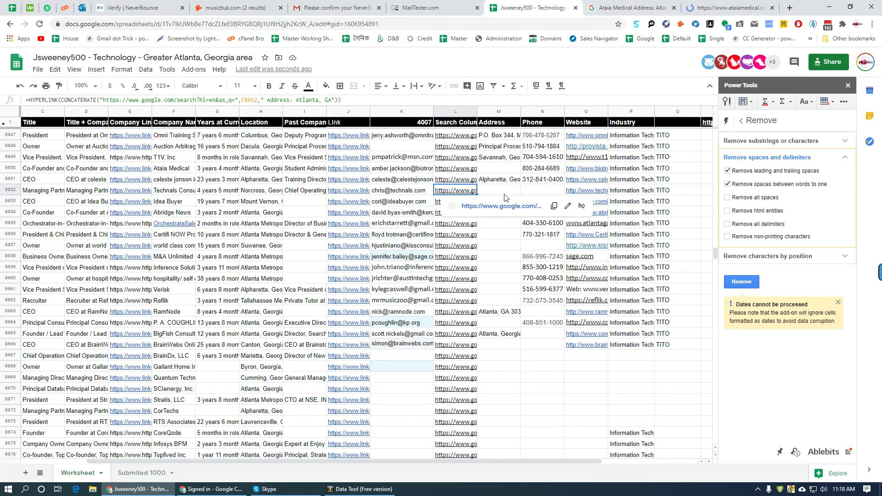
- Search Technals Consulting's address and open its Buzzfile listing
{"action": "left_click", "coordinate": [501, 207]}
{"action": "right_click", "coordinate": [555, 7]}
{"action": "left_click", "coordinate": [619, 129]}
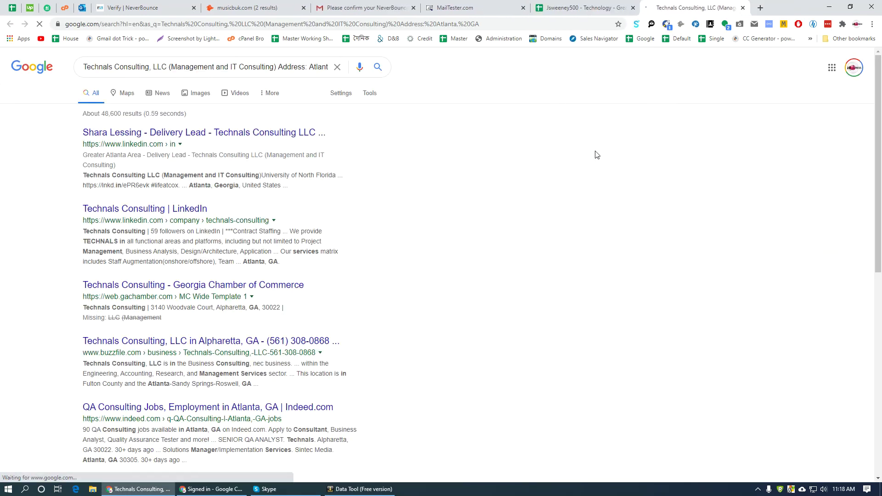
{"action": "scroll", "coordinate": [458, 259], "scroll_direction": "down", "scroll_amount": 7}
{"action": "scroll", "coordinate": [463, 263], "scroll_direction": "up", "scroll_amount": 6}
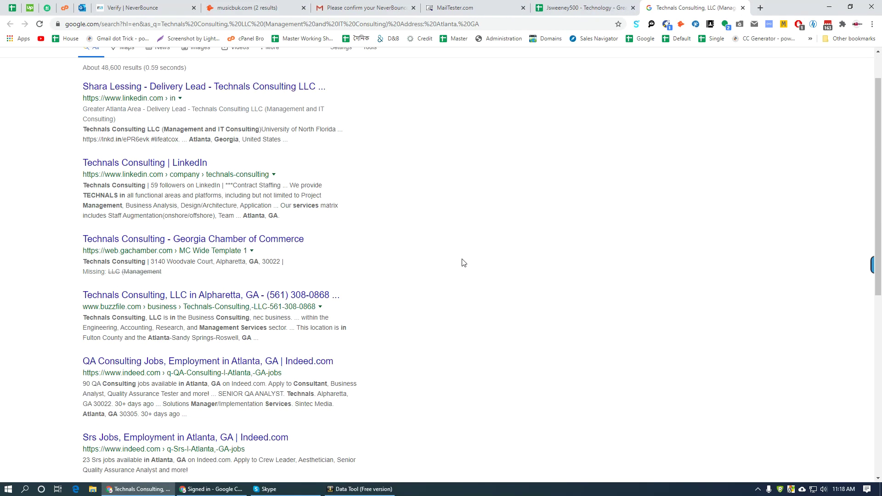
{"action": "middle_click", "coordinate": [173, 296]}
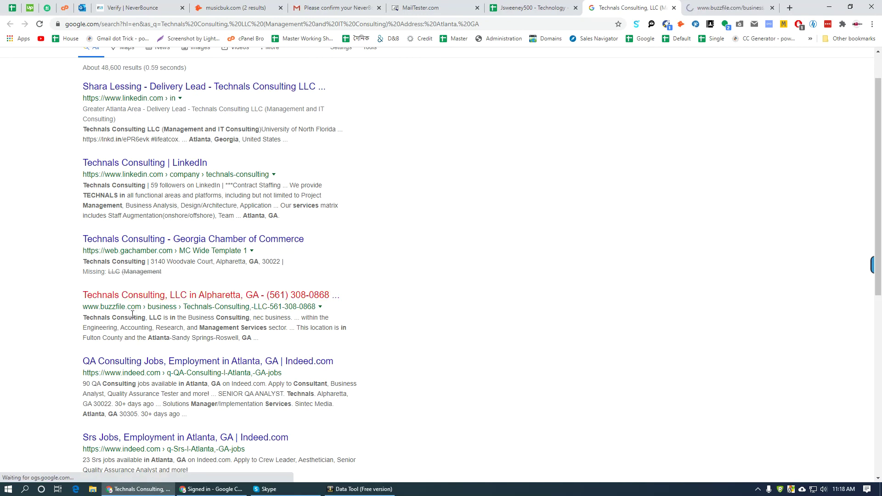
{"action": "key", "text": "ctrl+Tab"}
{"action": "left_click_drag", "start_coordinate": [237, 205], "coordinate": [177, 195]}
{"action": "right_click", "coordinate": [214, 206]}
{"action": "left_click", "coordinate": [239, 253]}
{"action": "left_click", "coordinate": [529, 8]}
{"action": "left_click", "coordinate": [496, 193]}
{"action": "key", "text": "ctrl+v"}
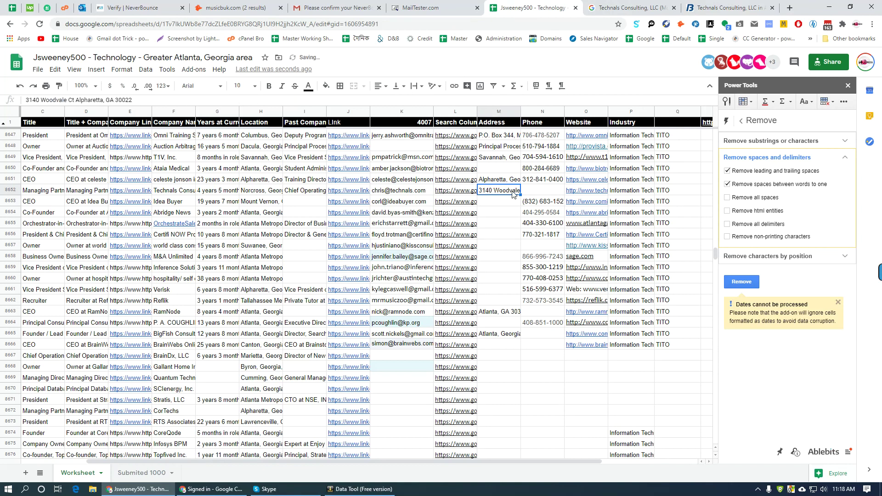
{"action": "double_click", "coordinate": [530, 189]}
{"action": "type", "text": ","}
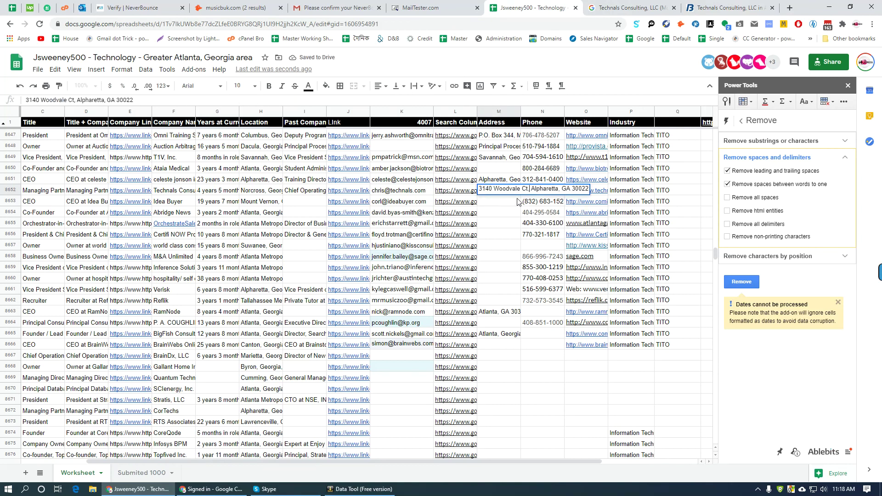
{"action": "key", "text": "Return"}
{"action": "left_click", "coordinate": [728, 8]}
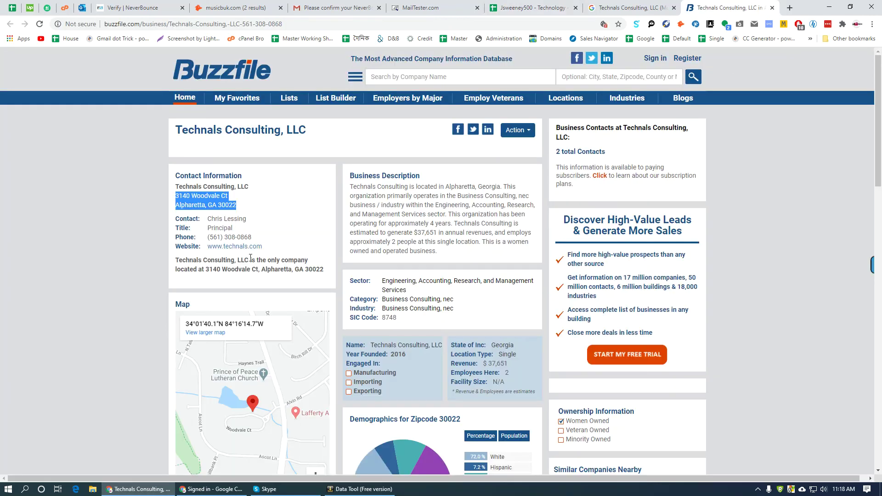
{"action": "left_click", "coordinate": [268, 223]}
{"action": "left_click_drag", "start_coordinate": [253, 237], "coordinate": [207, 237]}
{"action": "left_click", "coordinate": [533, 8]}
{"action": "key", "text": "ctrl+v"}
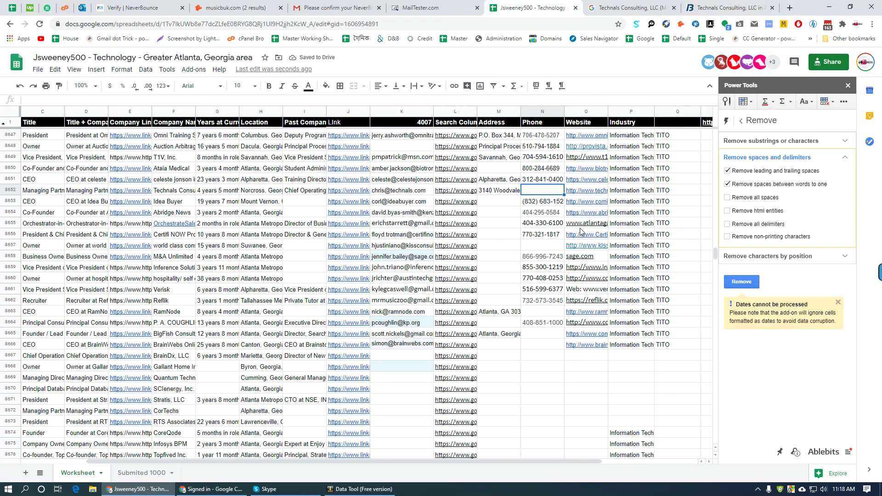
{"action": "key", "text": "Down"}
{"action": "key", "text": "Left"}
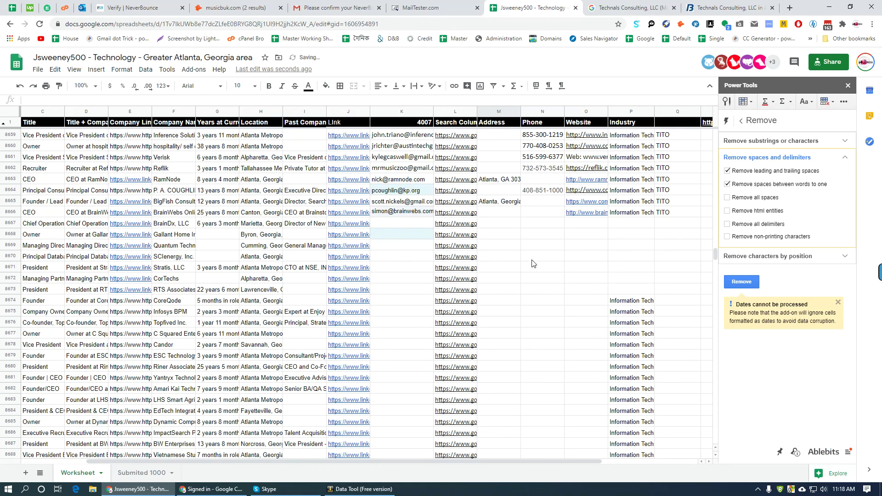
{"action": "scroll", "coordinate": [545, 285], "scroll_direction": "down", "scroll_amount": 1}
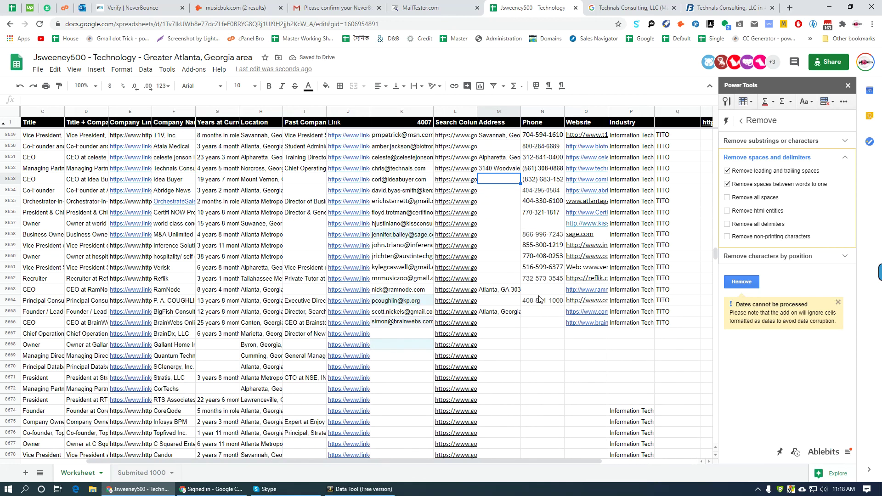
{"action": "scroll", "coordinate": [540, 297], "scroll_direction": "down", "scroll_amount": 20}
{"action": "scroll", "coordinate": [573, 333], "scroll_direction": "up", "scroll_amount": 15}
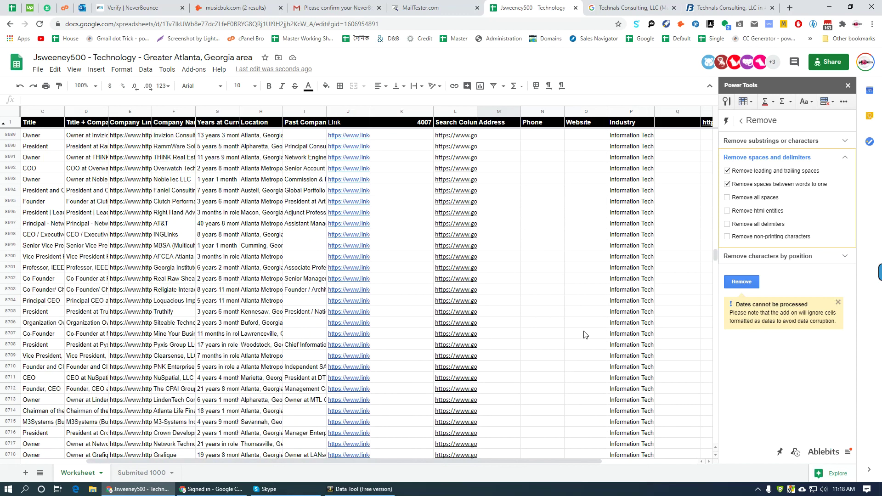
{"action": "scroll", "coordinate": [584, 334], "scroll_direction": "up", "scroll_amount": 10}
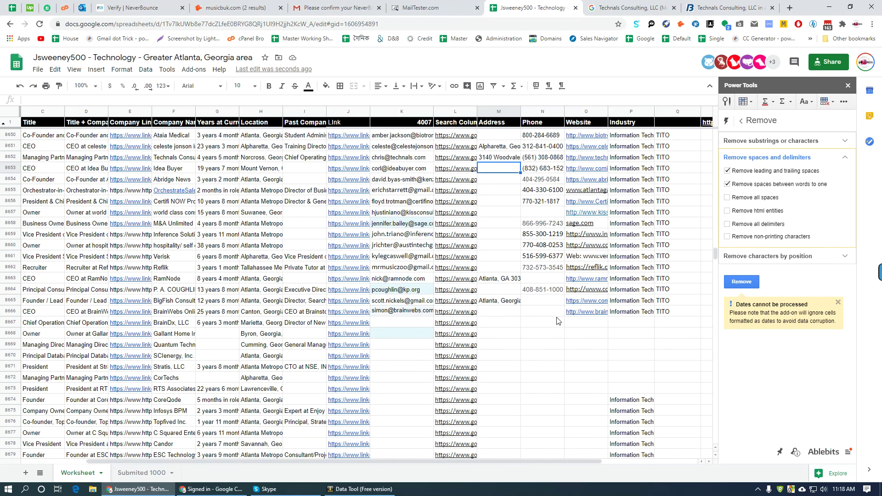
{"action": "left_click", "coordinate": [611, 7]}
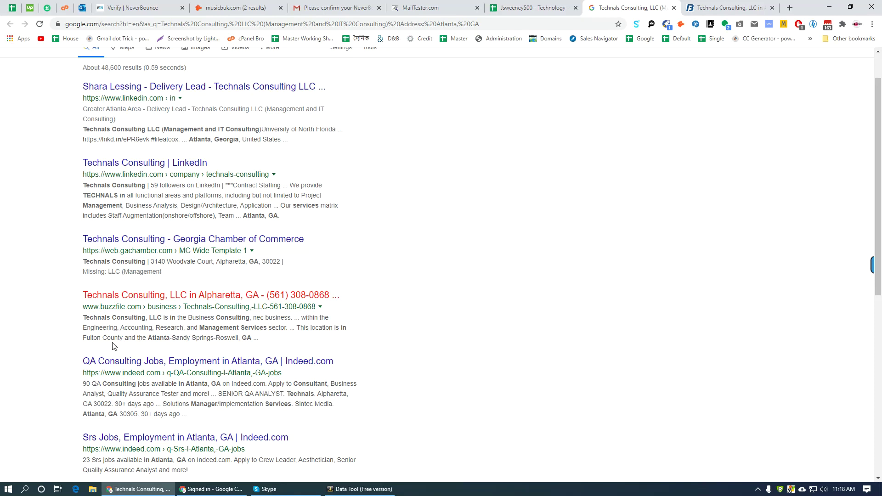
{"action": "scroll", "coordinate": [114, 350], "scroll_direction": "up", "scroll_amount": 1}
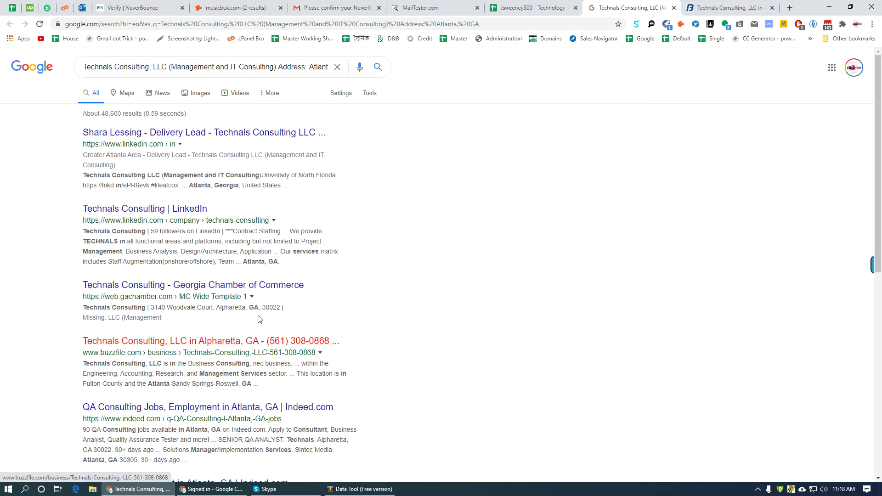
{"action": "left_click", "coordinate": [728, 6]}
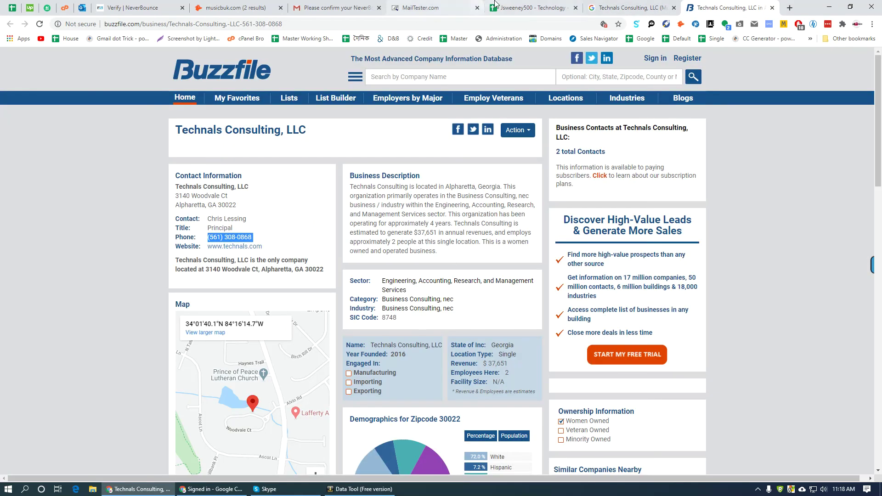
{"action": "left_click", "coordinate": [533, 8]}
{"action": "double_click", "coordinate": [511, 156]}
{"action": "key", "text": "ctrl+v"}
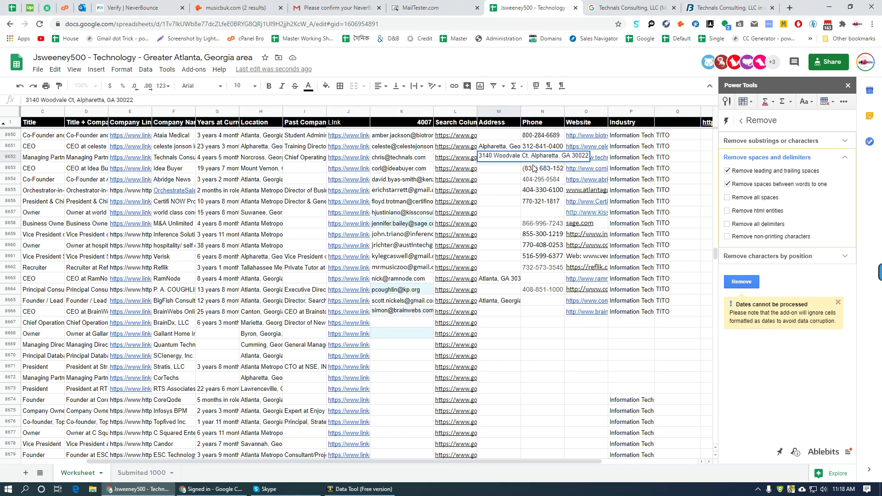
{"action": "left_click", "coordinate": [498, 190]}
{"action": "double_click", "coordinate": [507, 159]}
{"action": "left_click_drag", "start_coordinate": [530, 157], "coordinate": [481, 157]}
{"action": "left_click", "coordinate": [552, 157]}
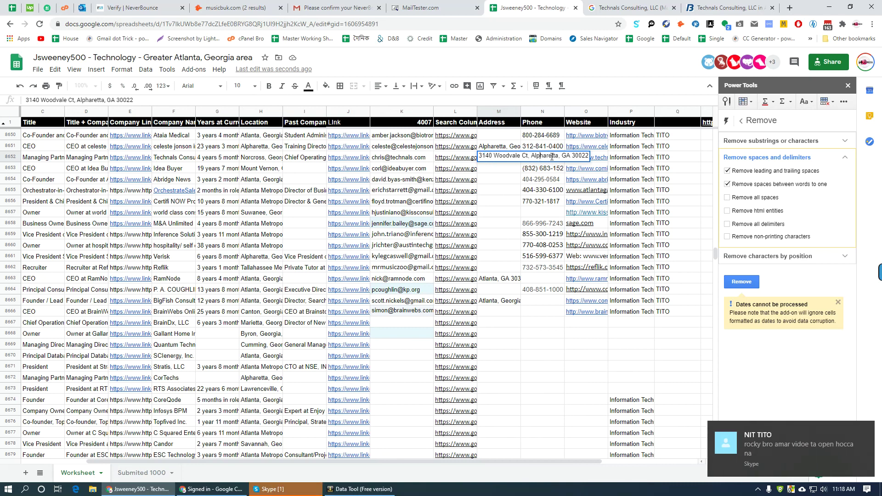
{"action": "double_click", "coordinate": [552, 157]}
{"action": "left_click", "coordinate": [530, 157]}
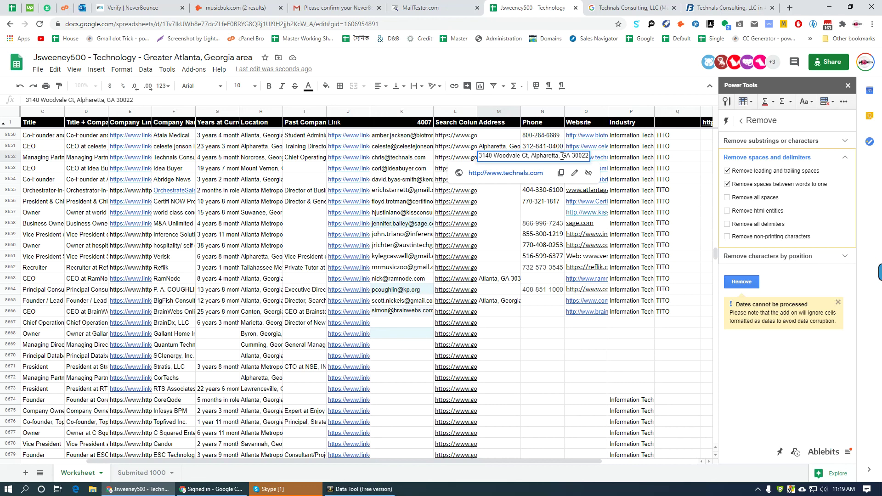
{"action": "left_click", "coordinate": [528, 156]}
{"action": "key", "text": "Return"}
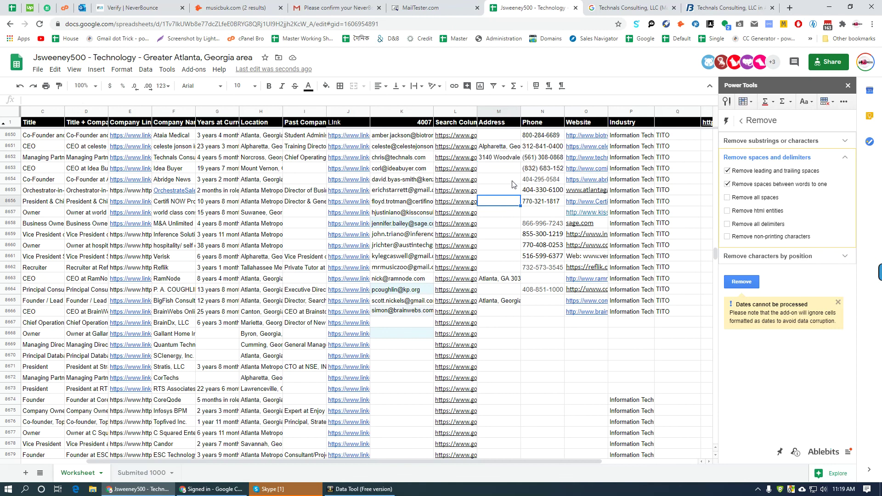